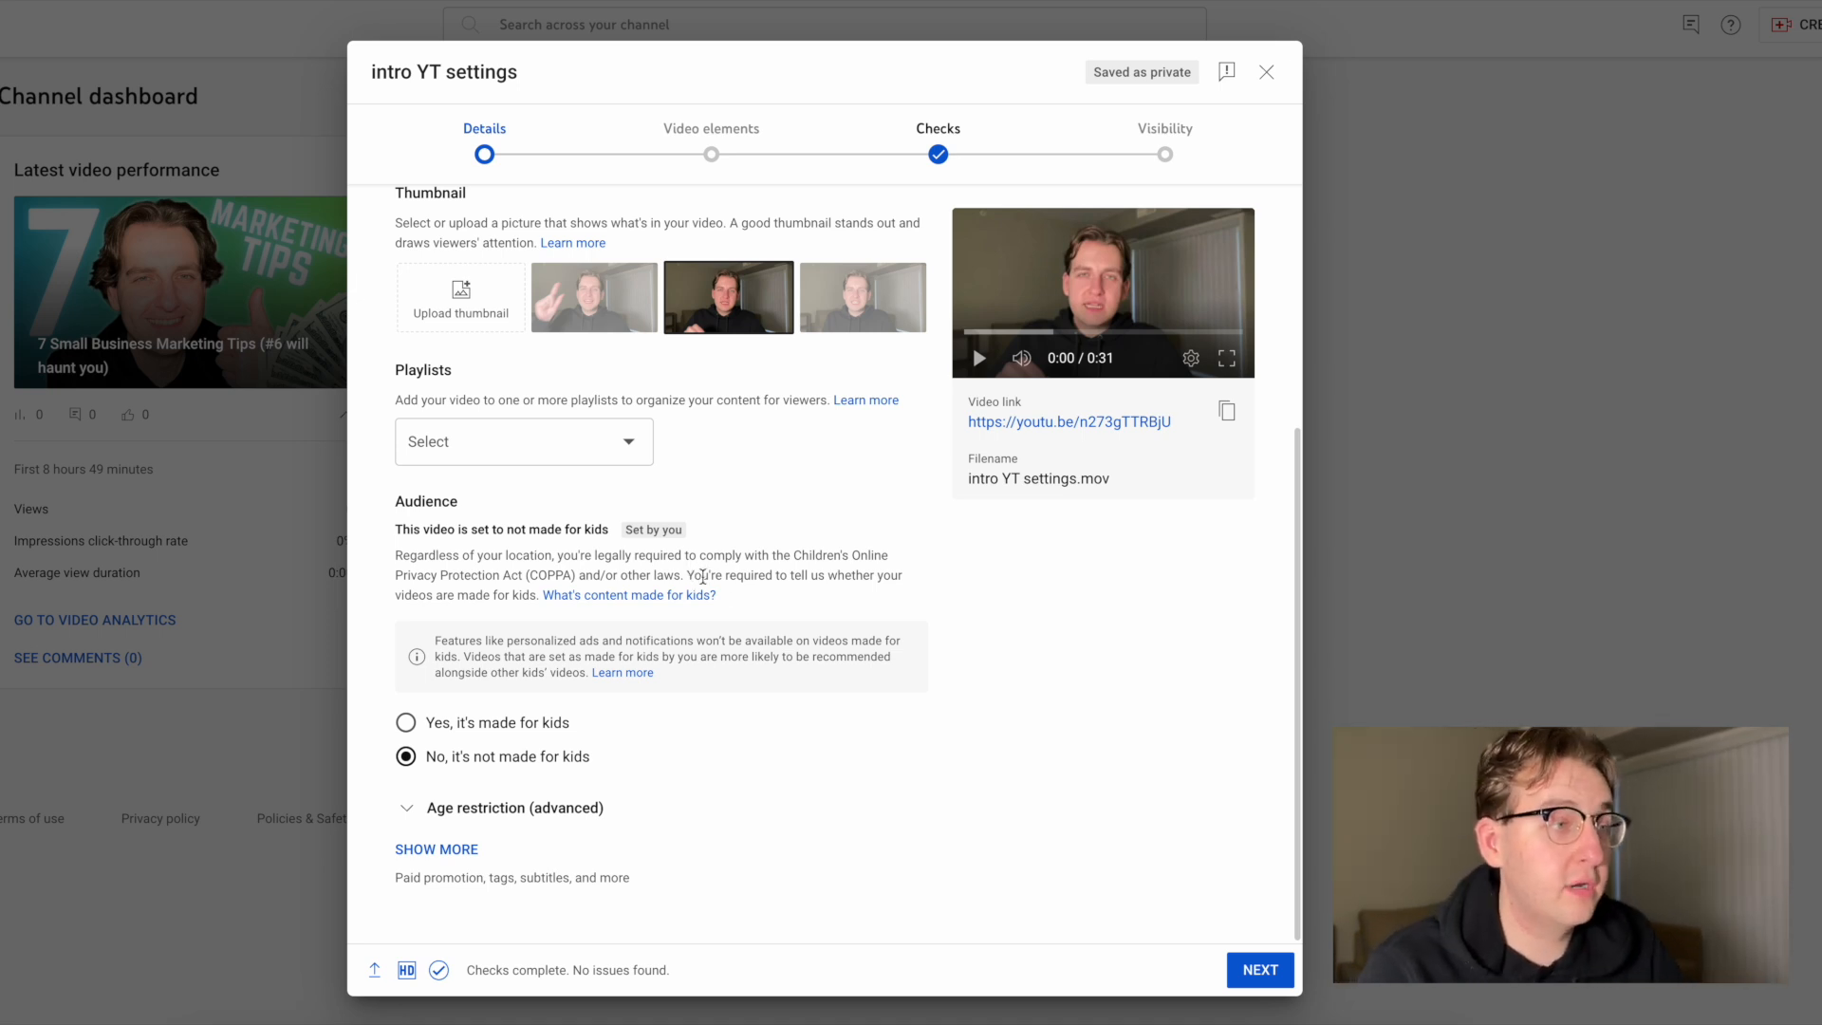
# Show the additional upload settings and review the video's options from title and description through to comments and ratings.
pyautogui.scroll(4, 725, 594)
pyautogui.moveTo(505, 260)
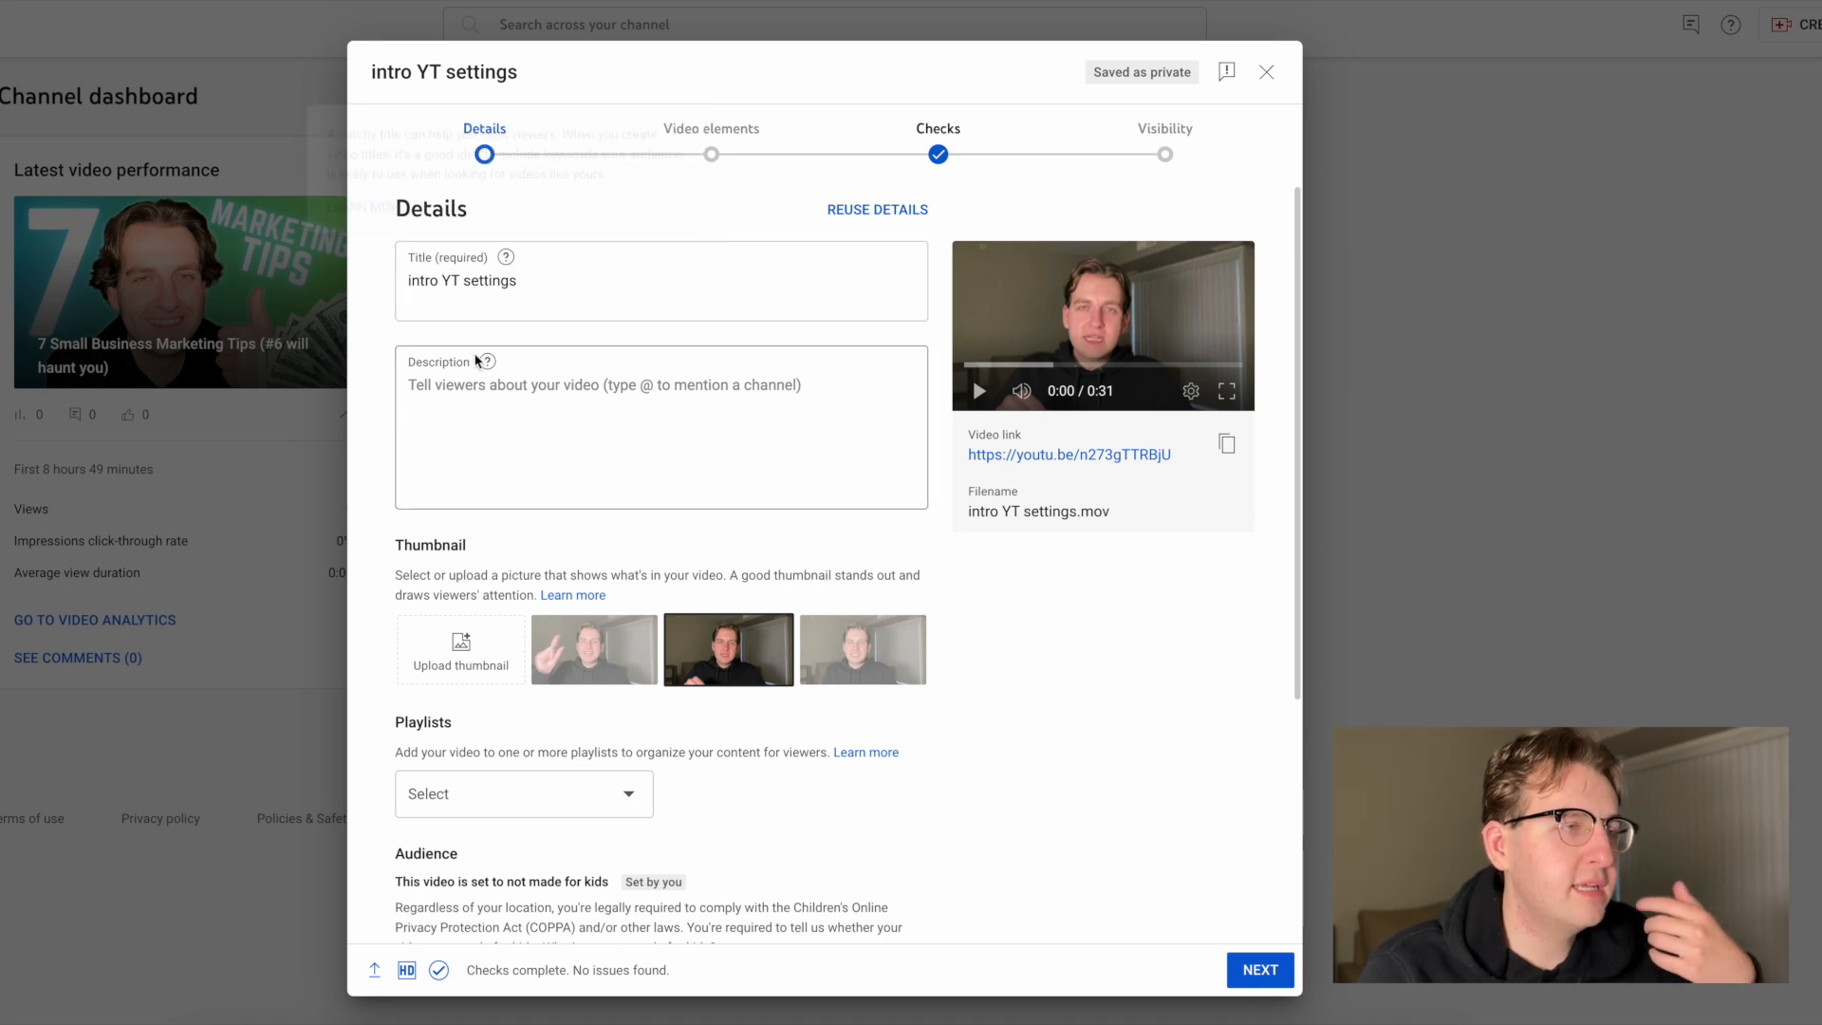
pyautogui.moveTo(487, 368)
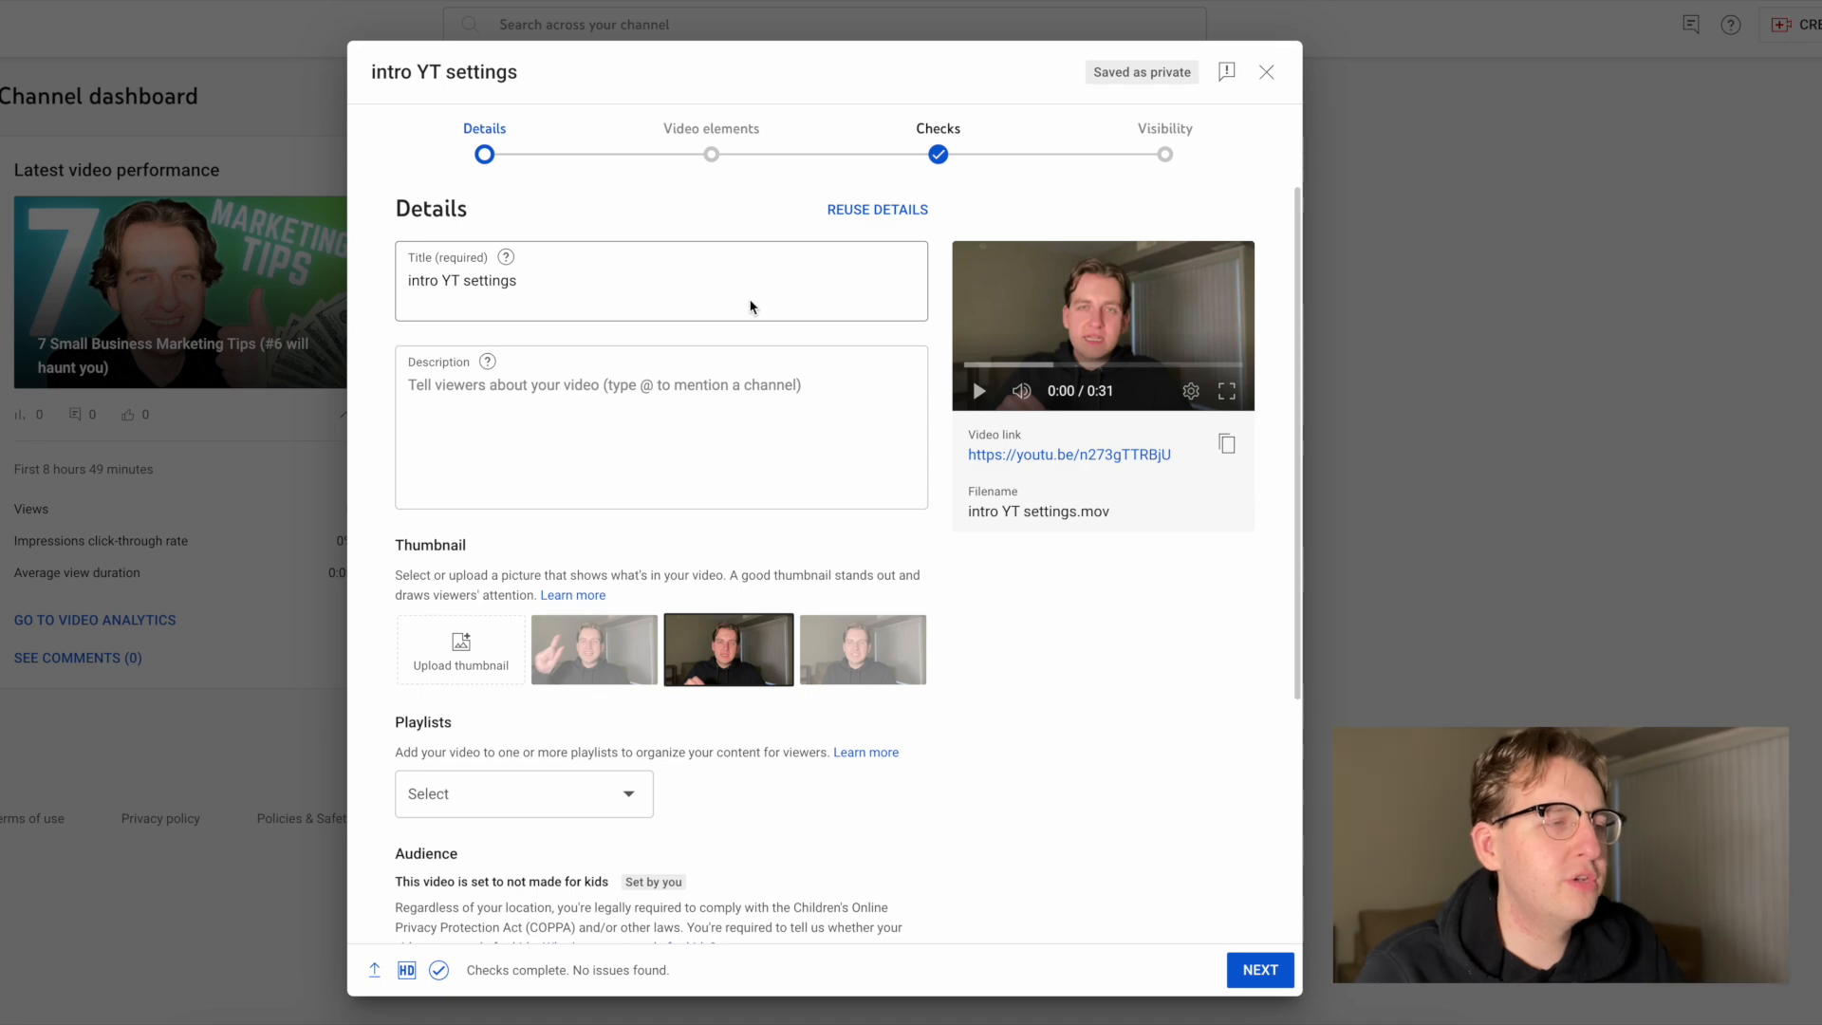
pyautogui.scroll(-4, 750, 305)
pyautogui.scroll(3, 719, 441)
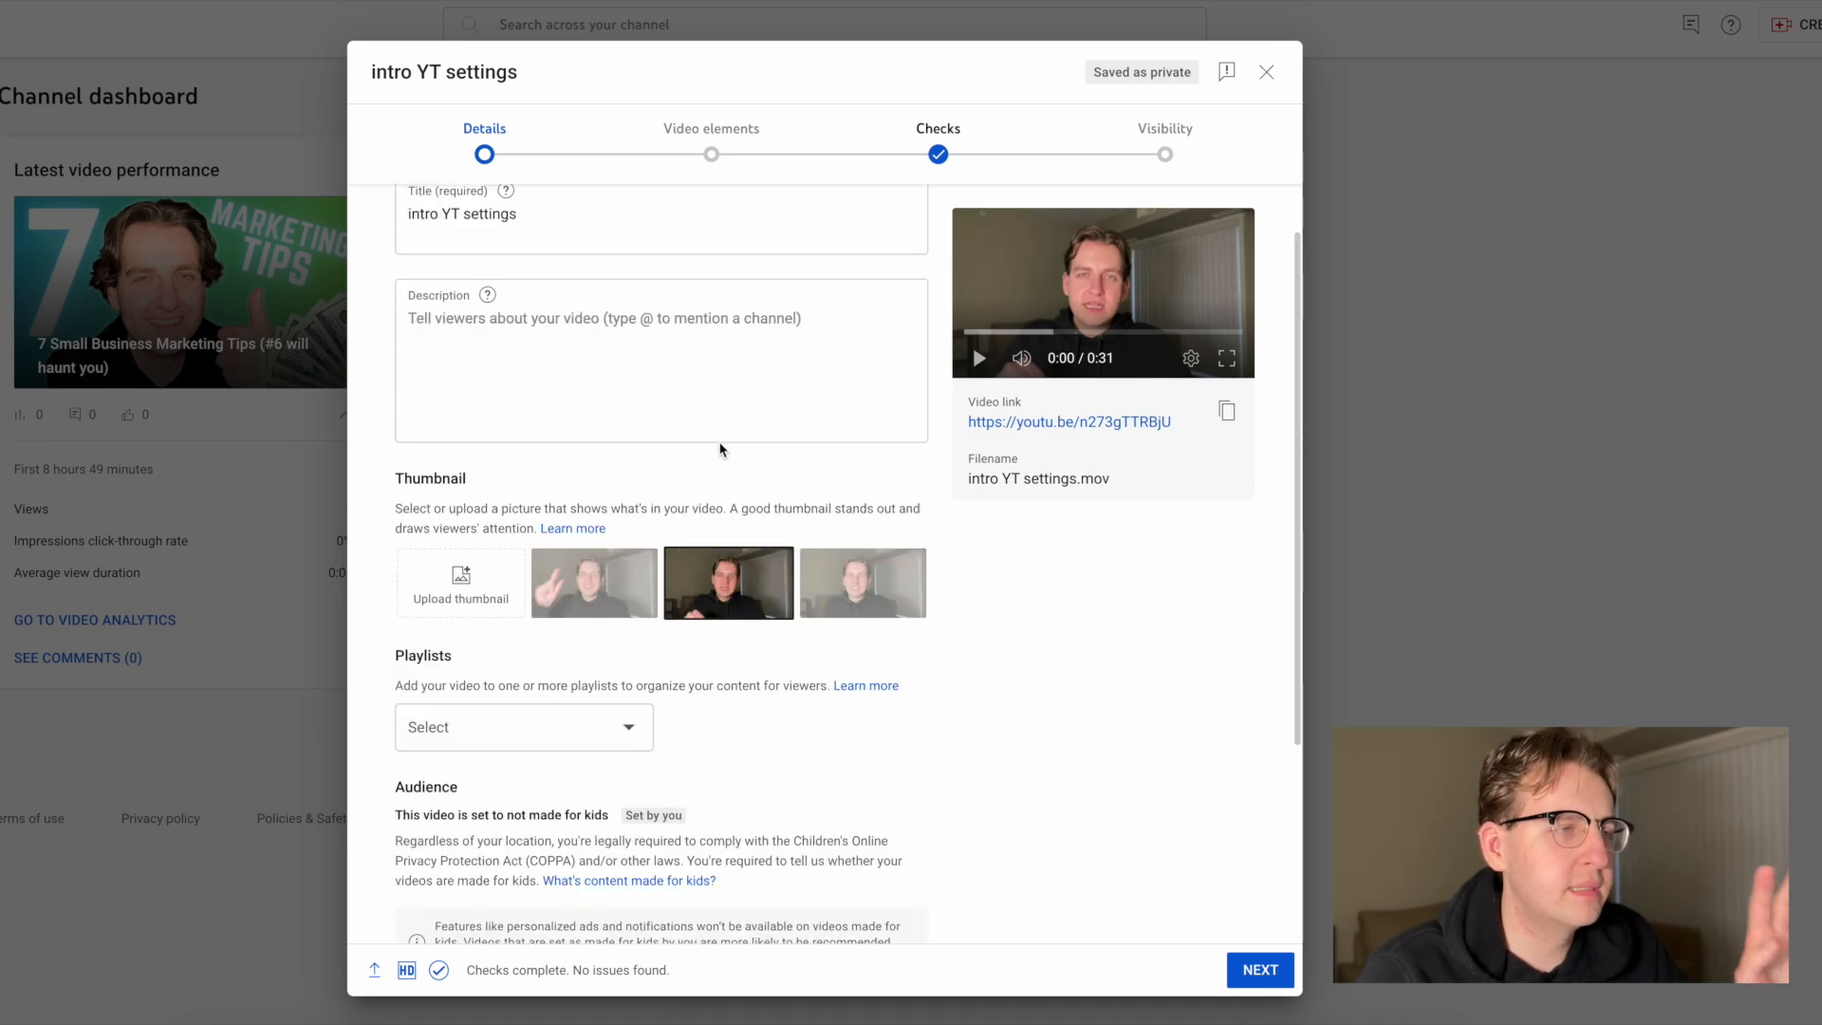
pyautogui.scroll(-3, 719, 449)
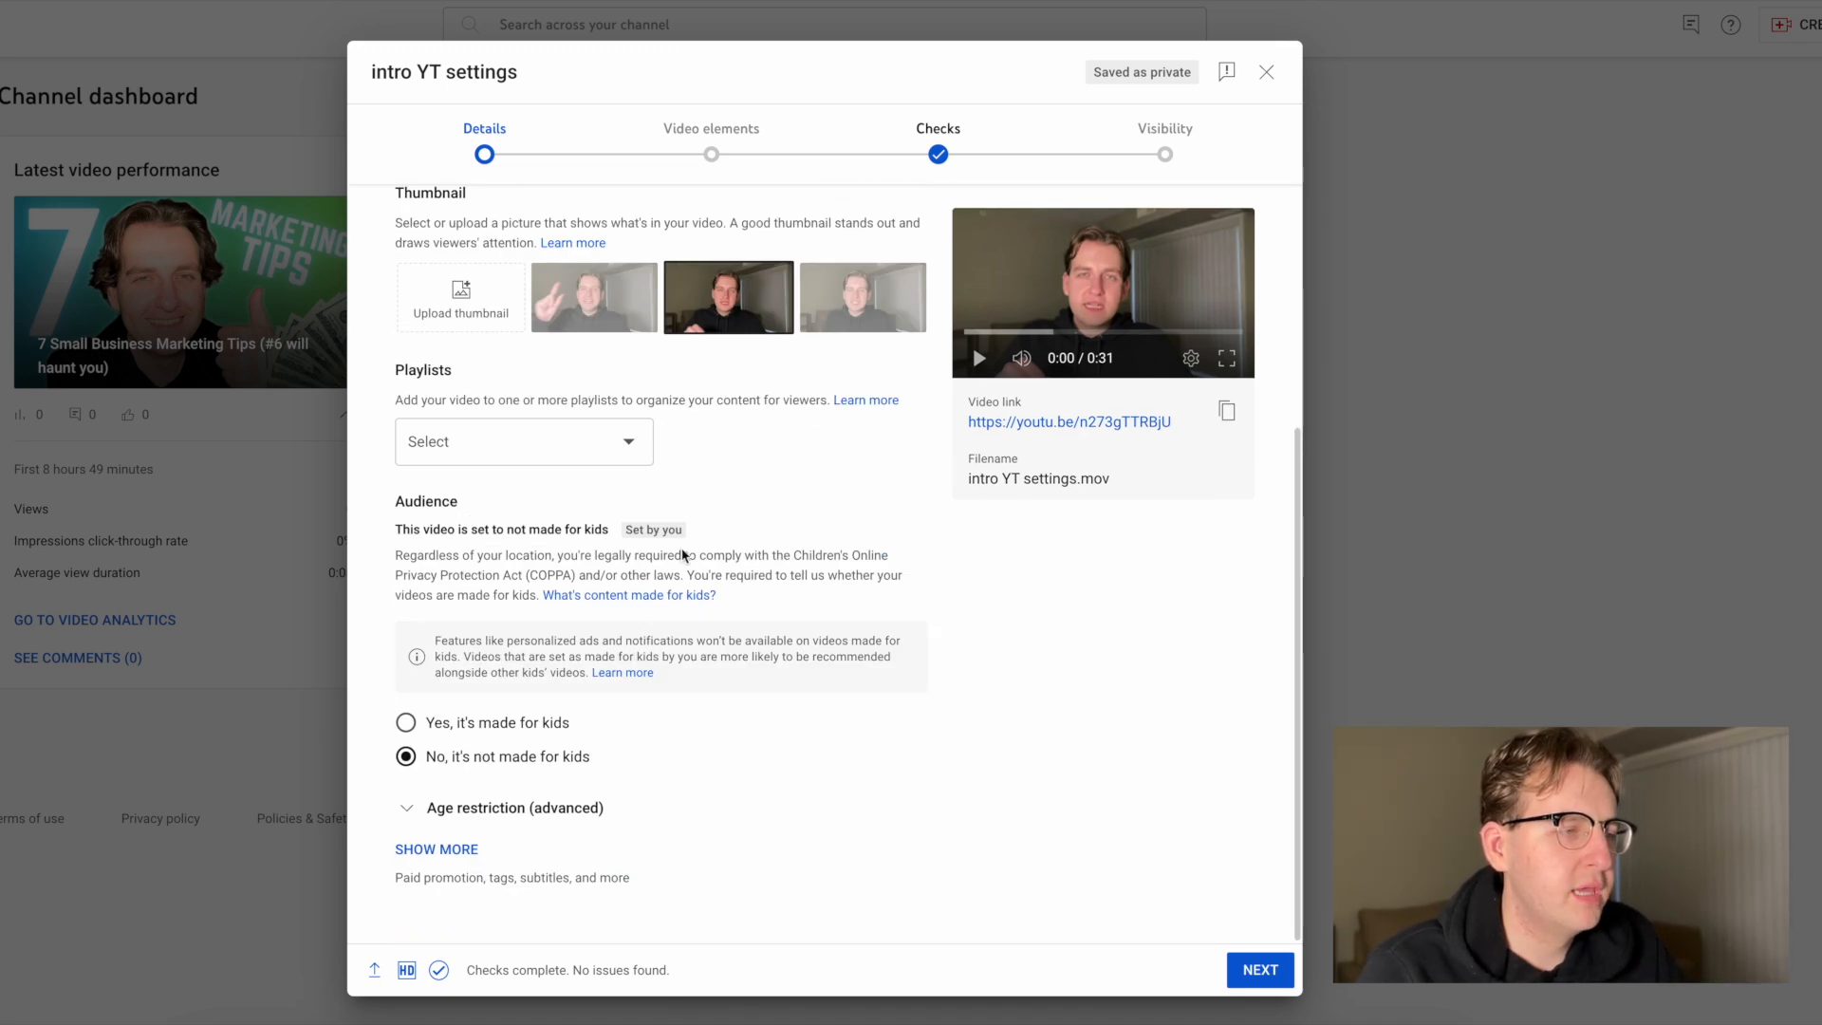
pyautogui.click(453, 853)
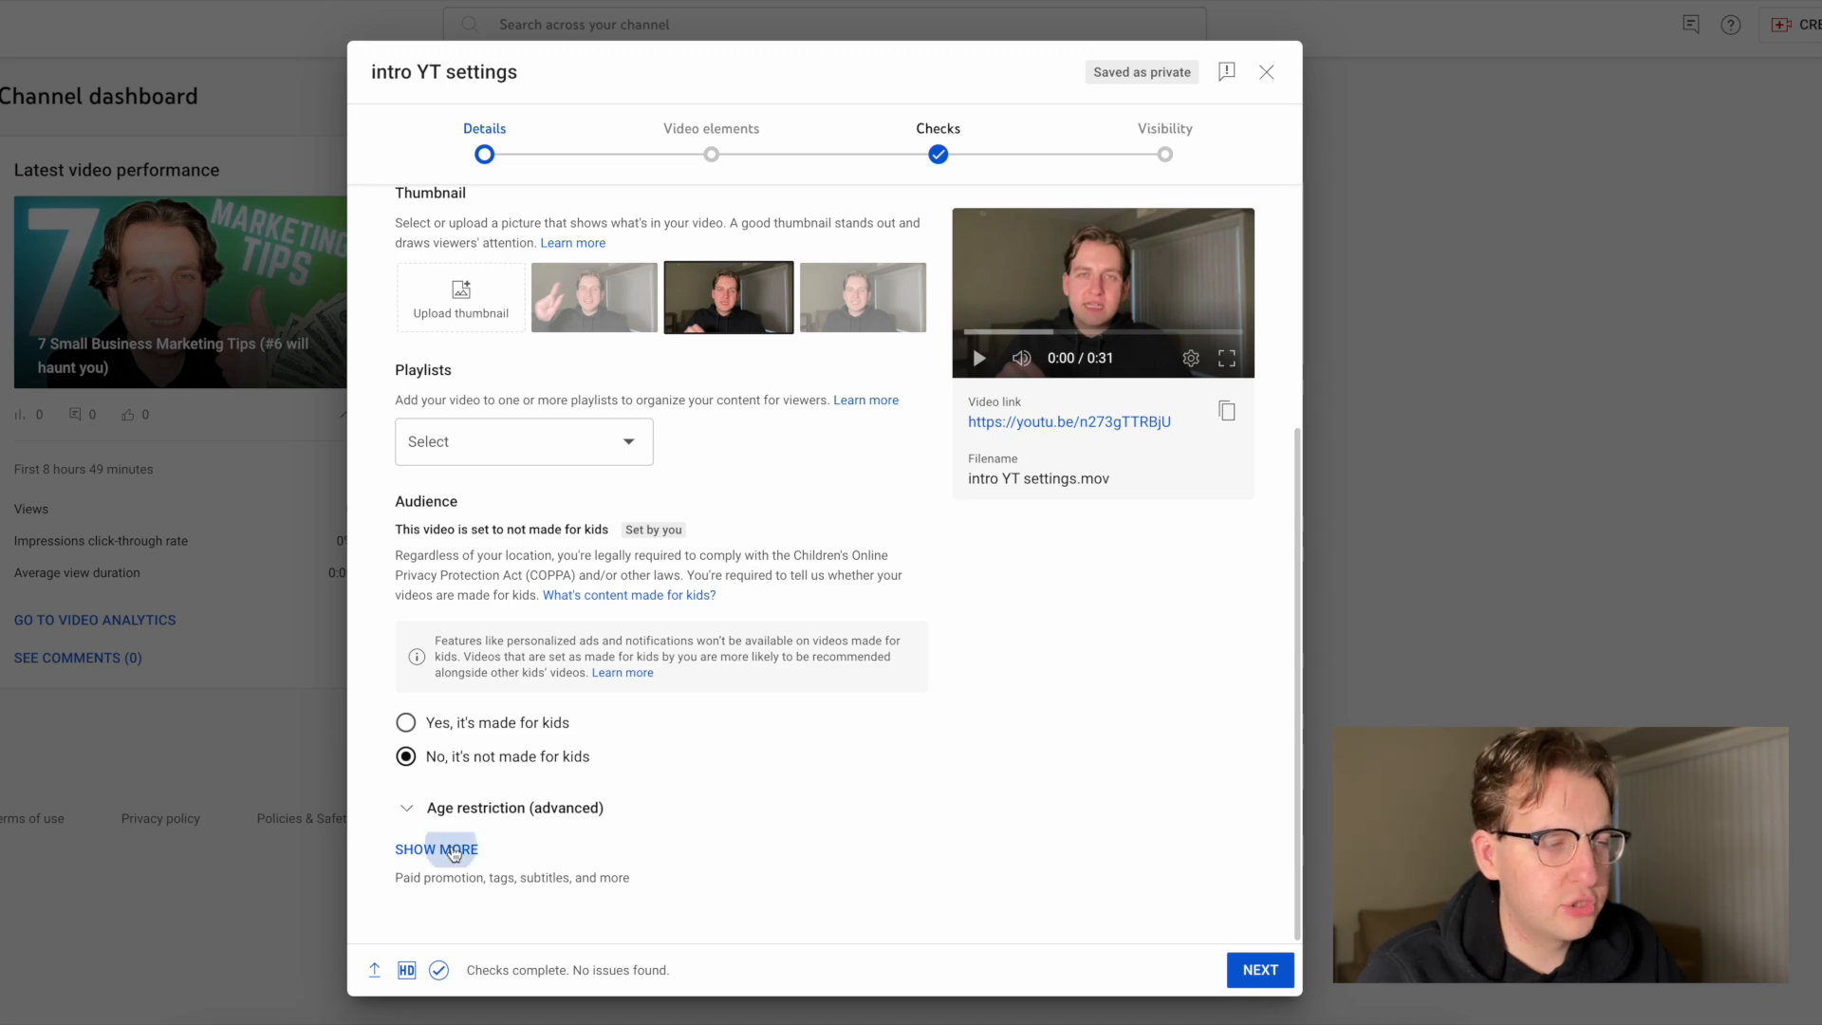
pyautogui.scroll(-12, 493, 839)
pyautogui.scroll(-12, 513, 829)
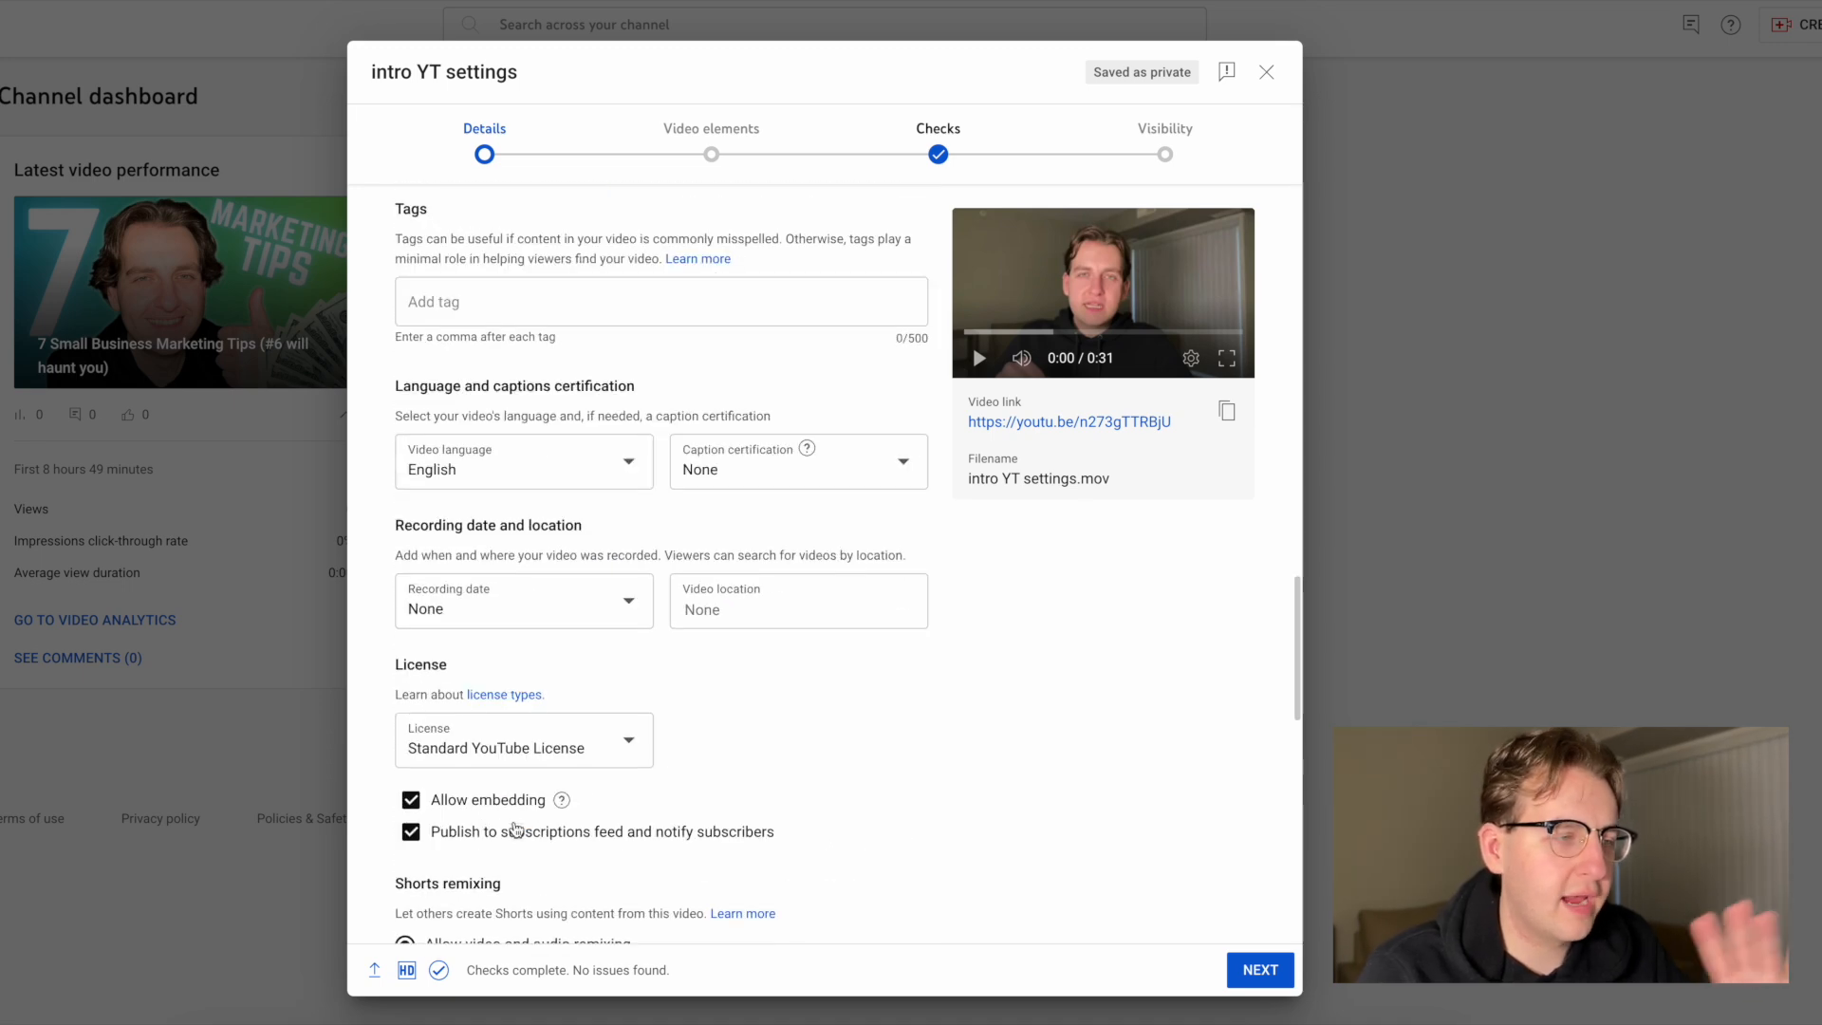
pyautogui.scroll(-3, 620, 818)
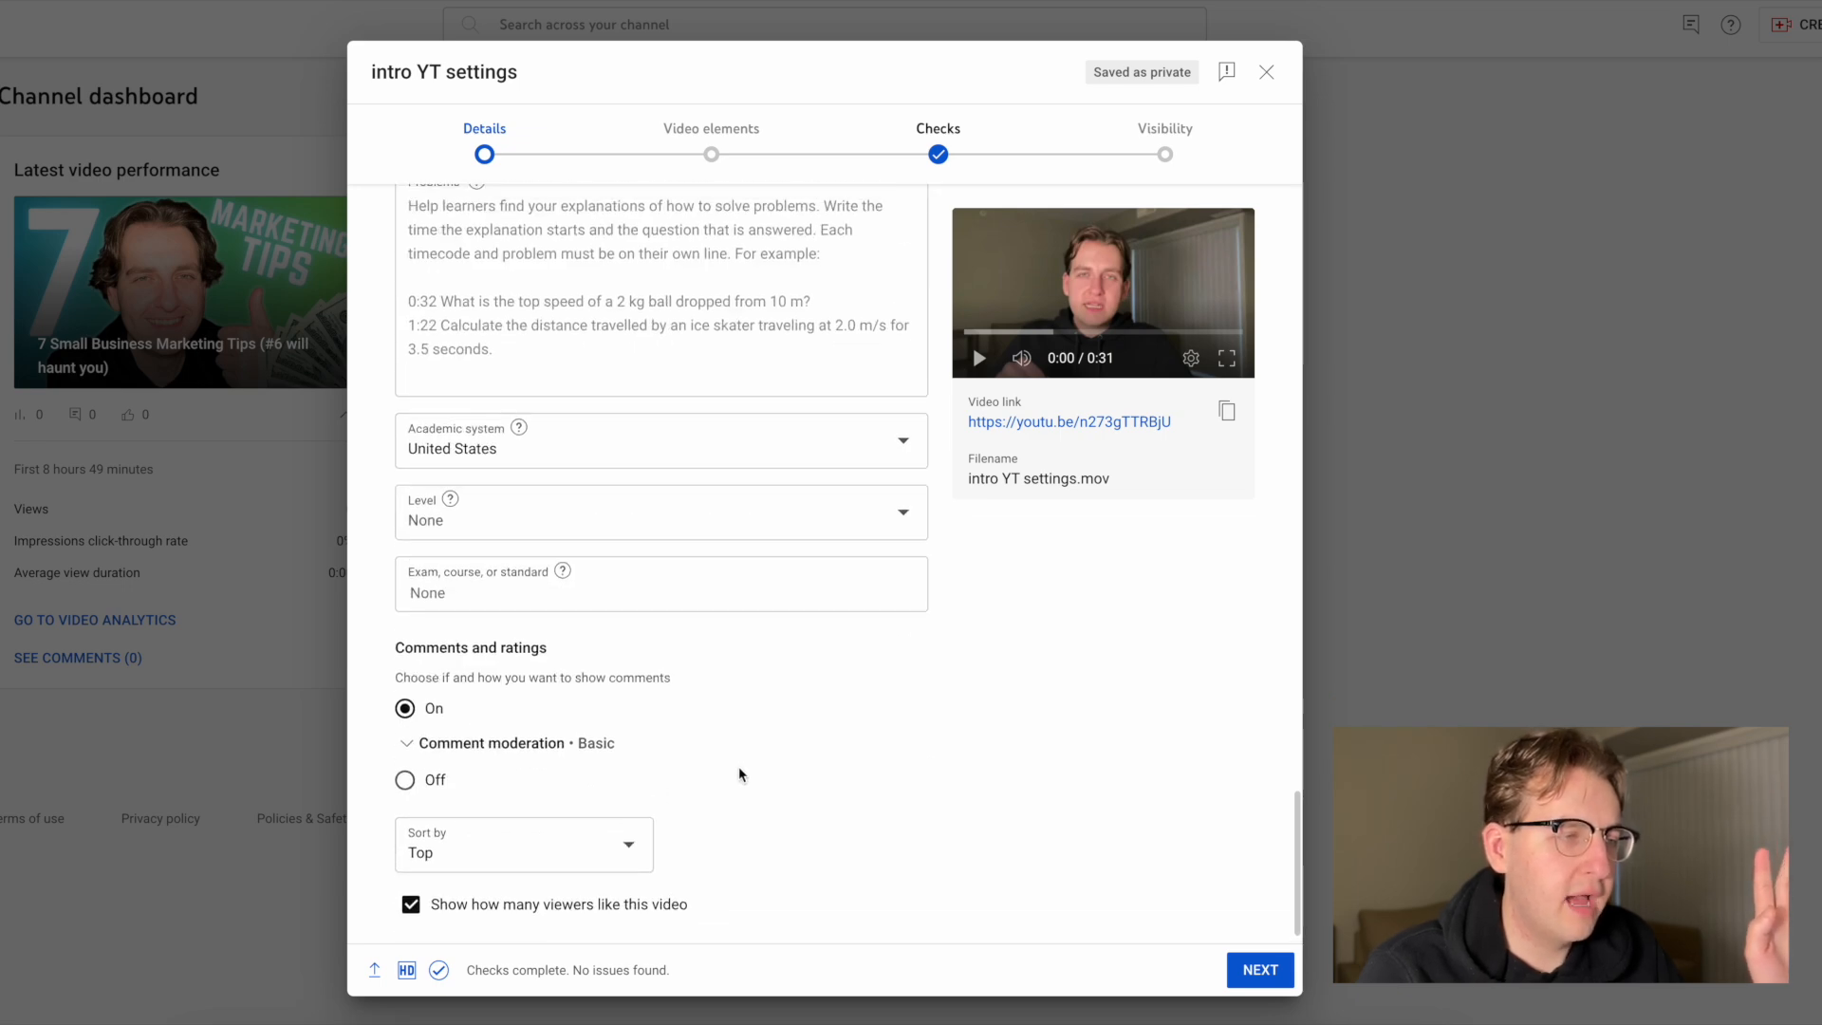
# Replace the video's title with "Every YouTube Upload Setting Explained".
pyautogui.scroll(20, 715, 768)
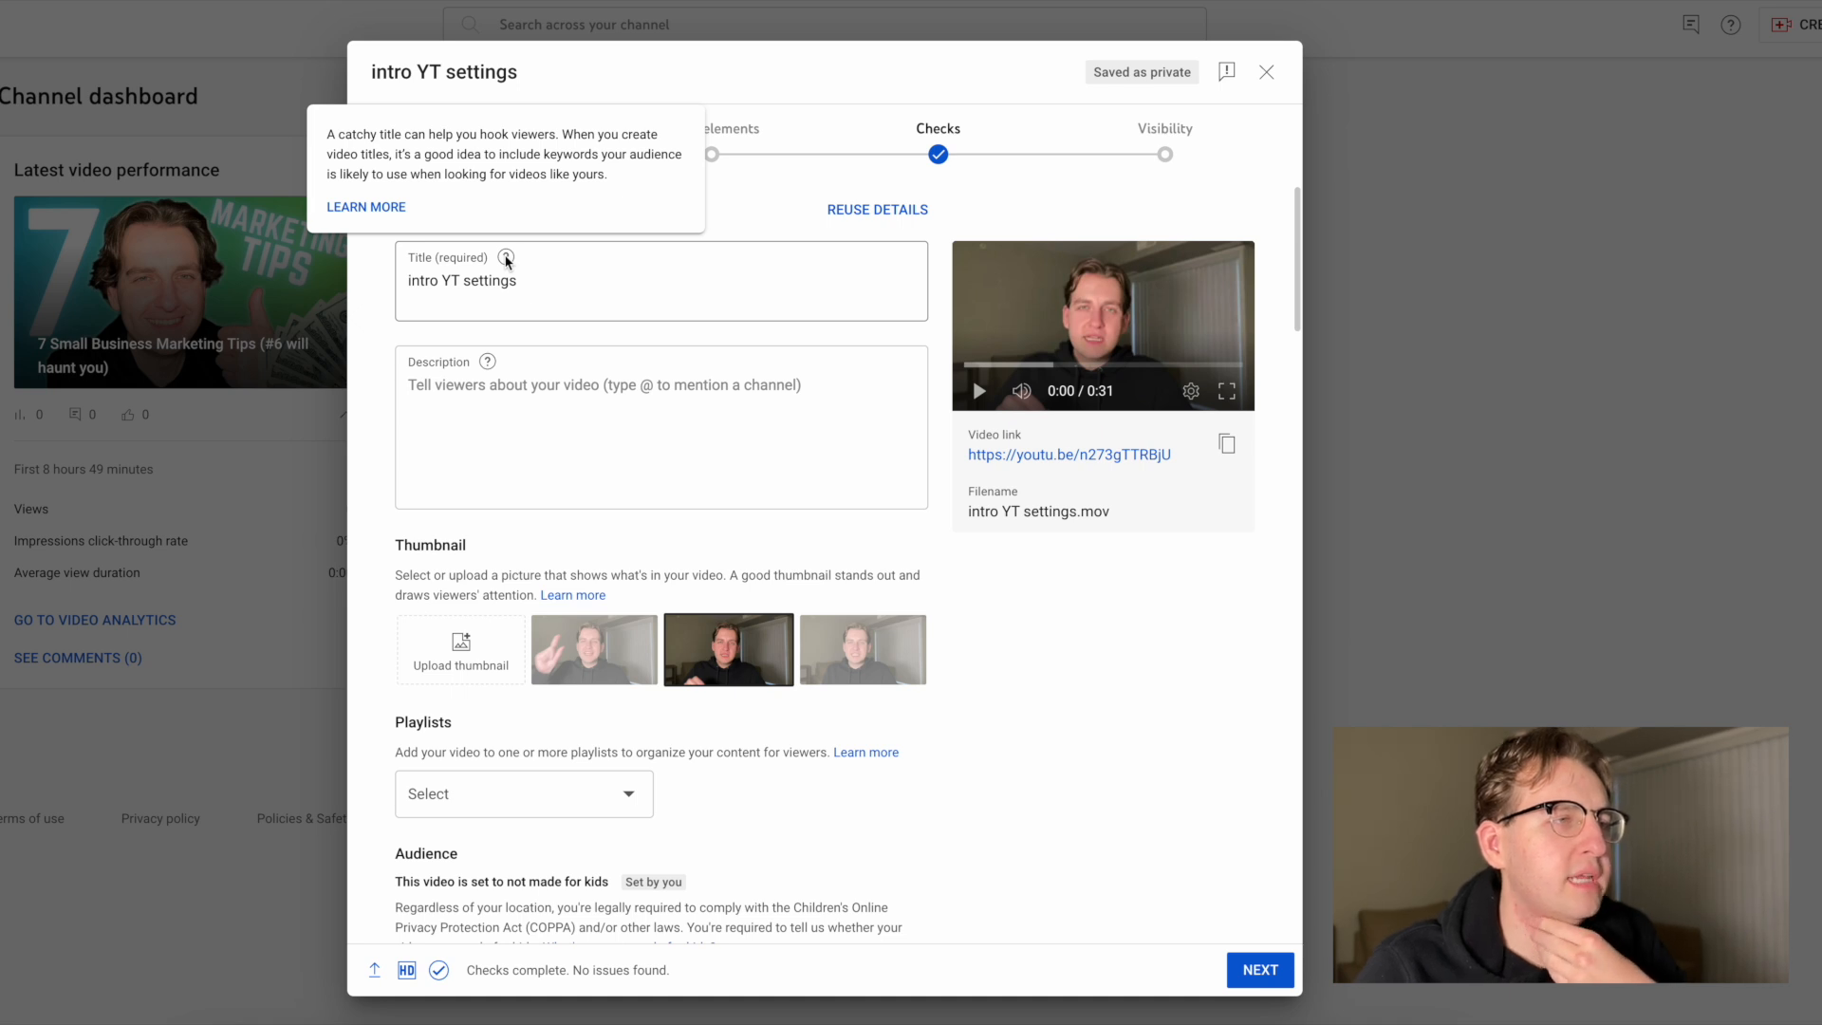
pyautogui.click(537, 282)
pyautogui.press('BackSpace')
pyautogui.press('BackSpace')
pyautogui.press('BackSpace')
pyautogui.press('BackSpace')
pyautogui.press('BackSpace')
pyautogui.press('BackSpace')
pyautogui.press('BackSpace')
pyautogui.press('BackSpace')
pyautogui.press('BackSpace')
pyautogui.press('BackSpace')
pyautogui.press('BackSpace')
pyautogui.press('BackSpace')
pyautogui.press('BackSpace')
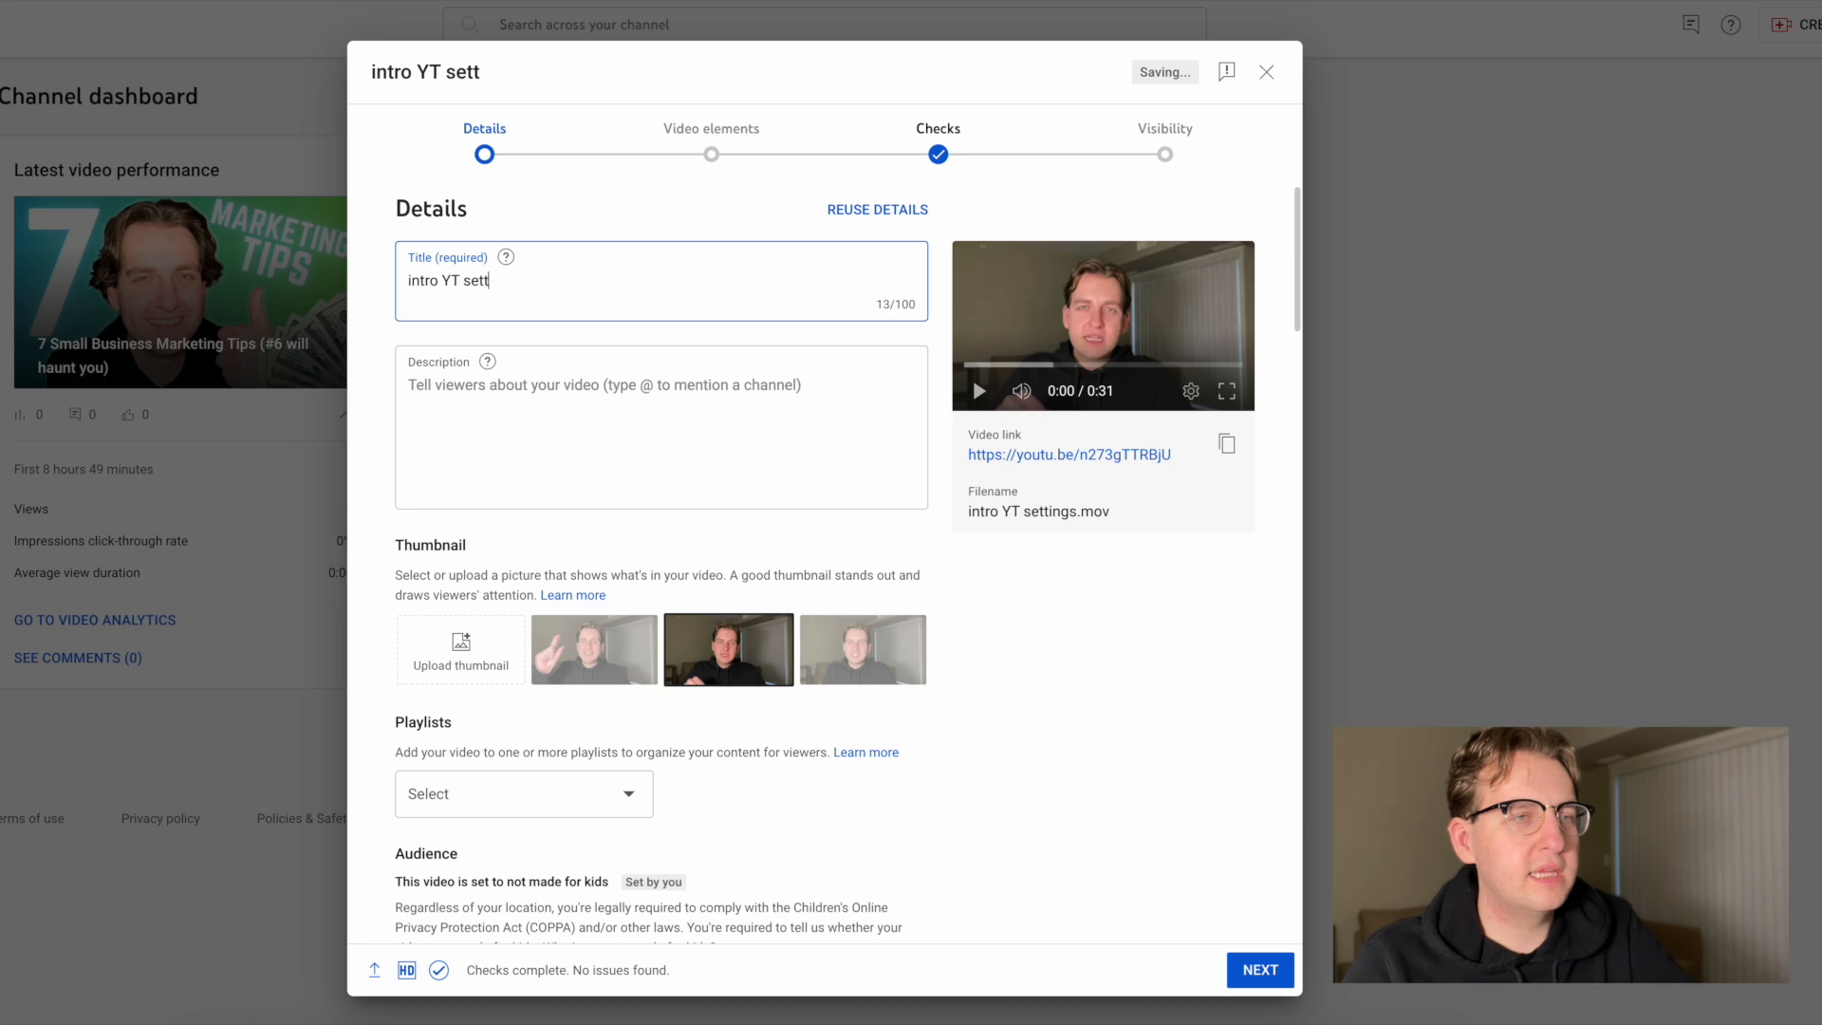
pyautogui.press('BackSpace')
pyautogui.press('BackSpace')
pyautogui.press('BackSpace')
pyautogui.press('BackSpace')
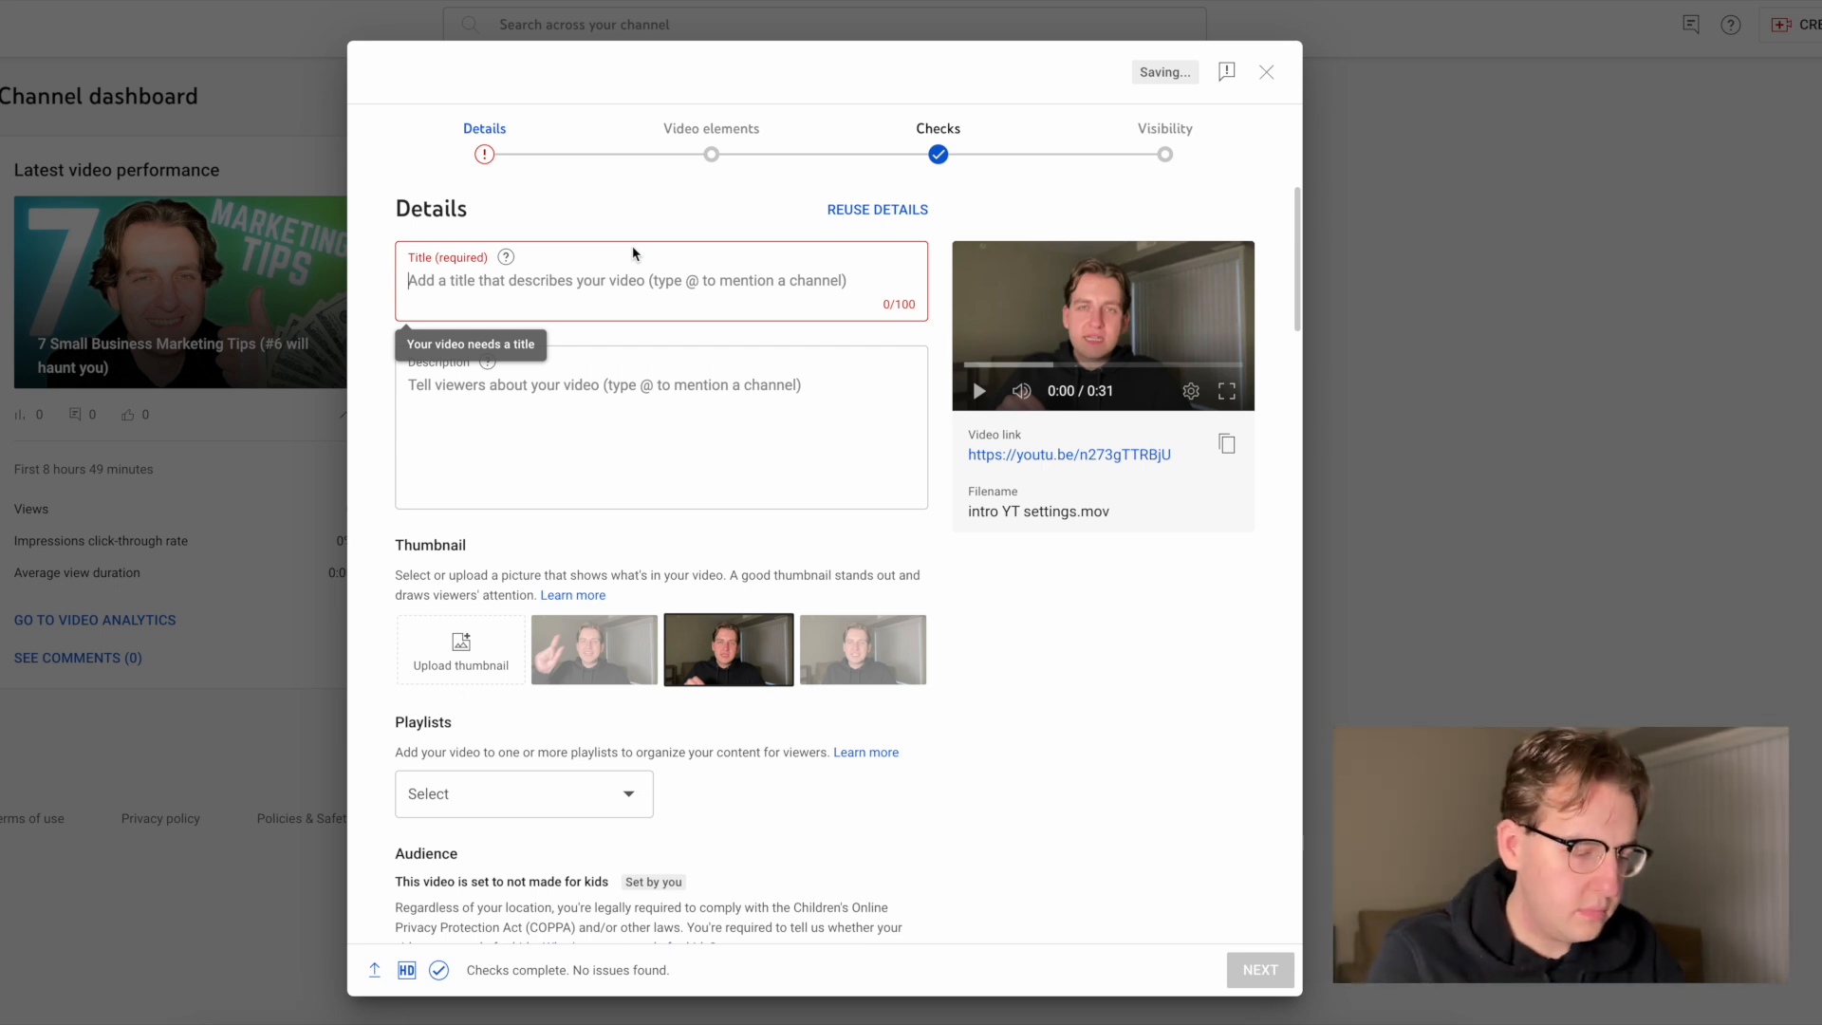
pyautogui.write('Ever')
pyautogui.write('y YouTube Setting Explained')
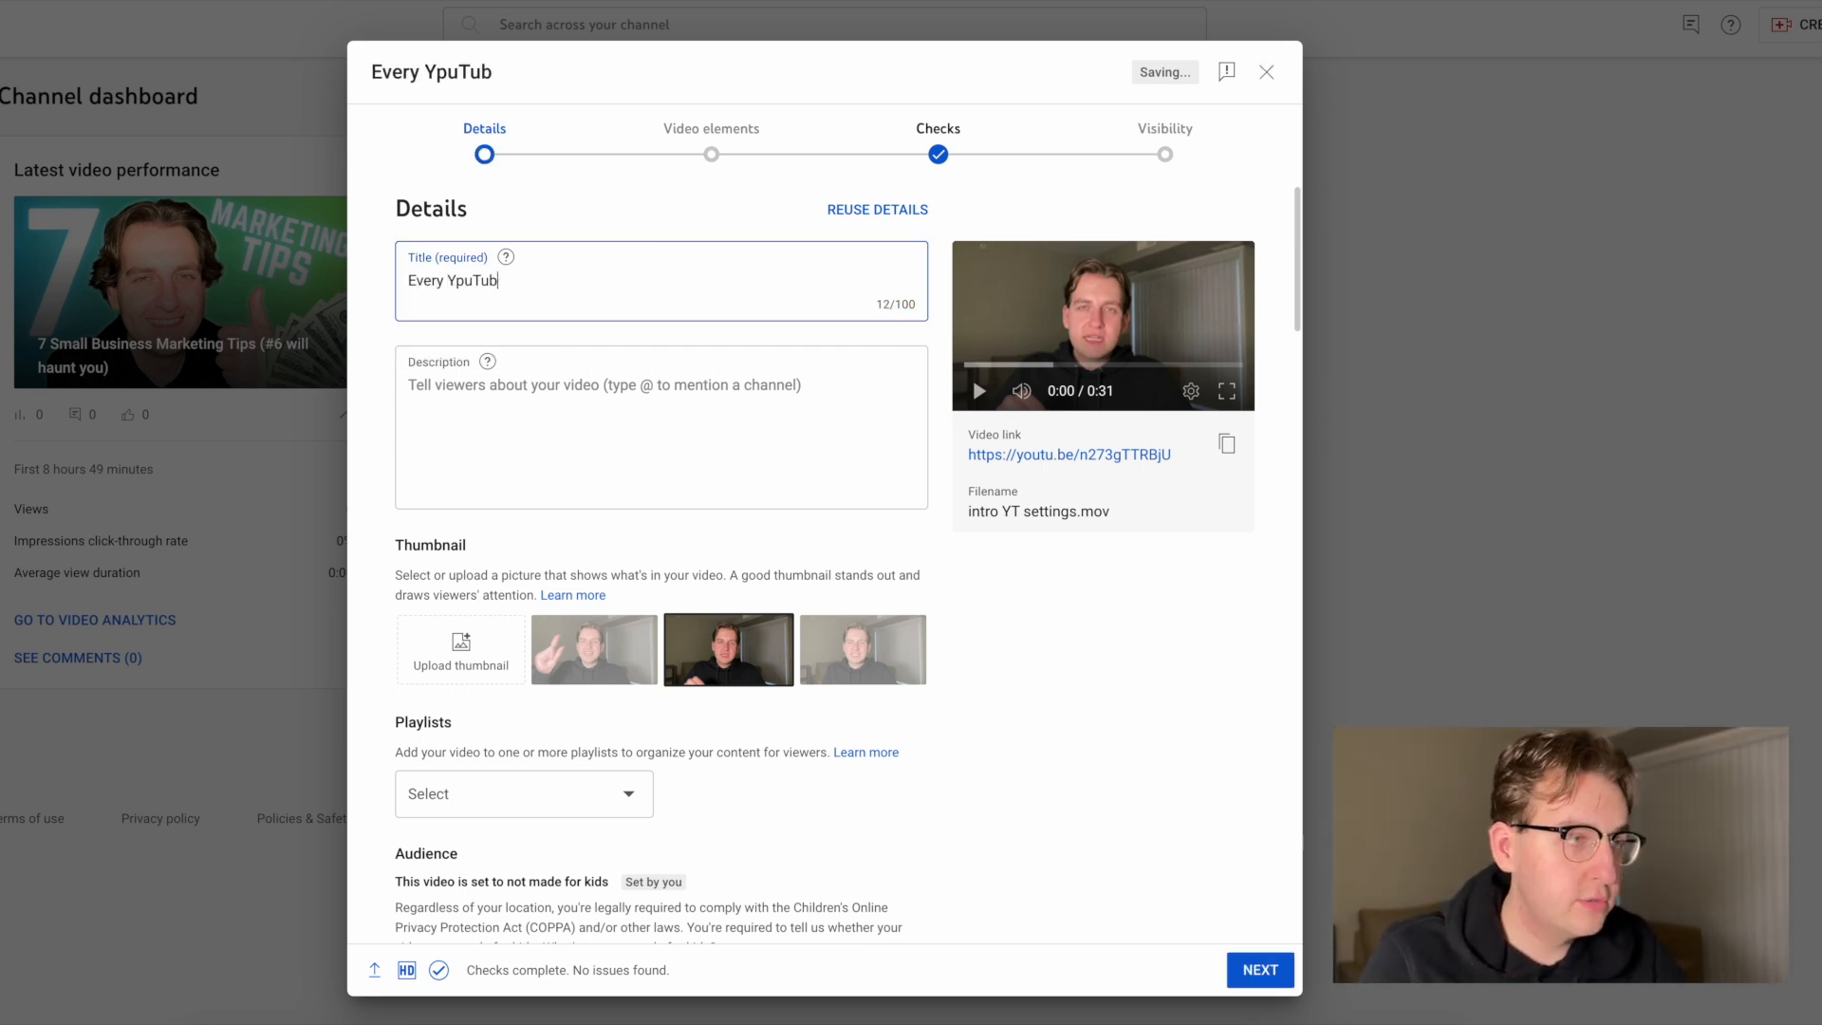
pyautogui.write('Upload Setting Explained')
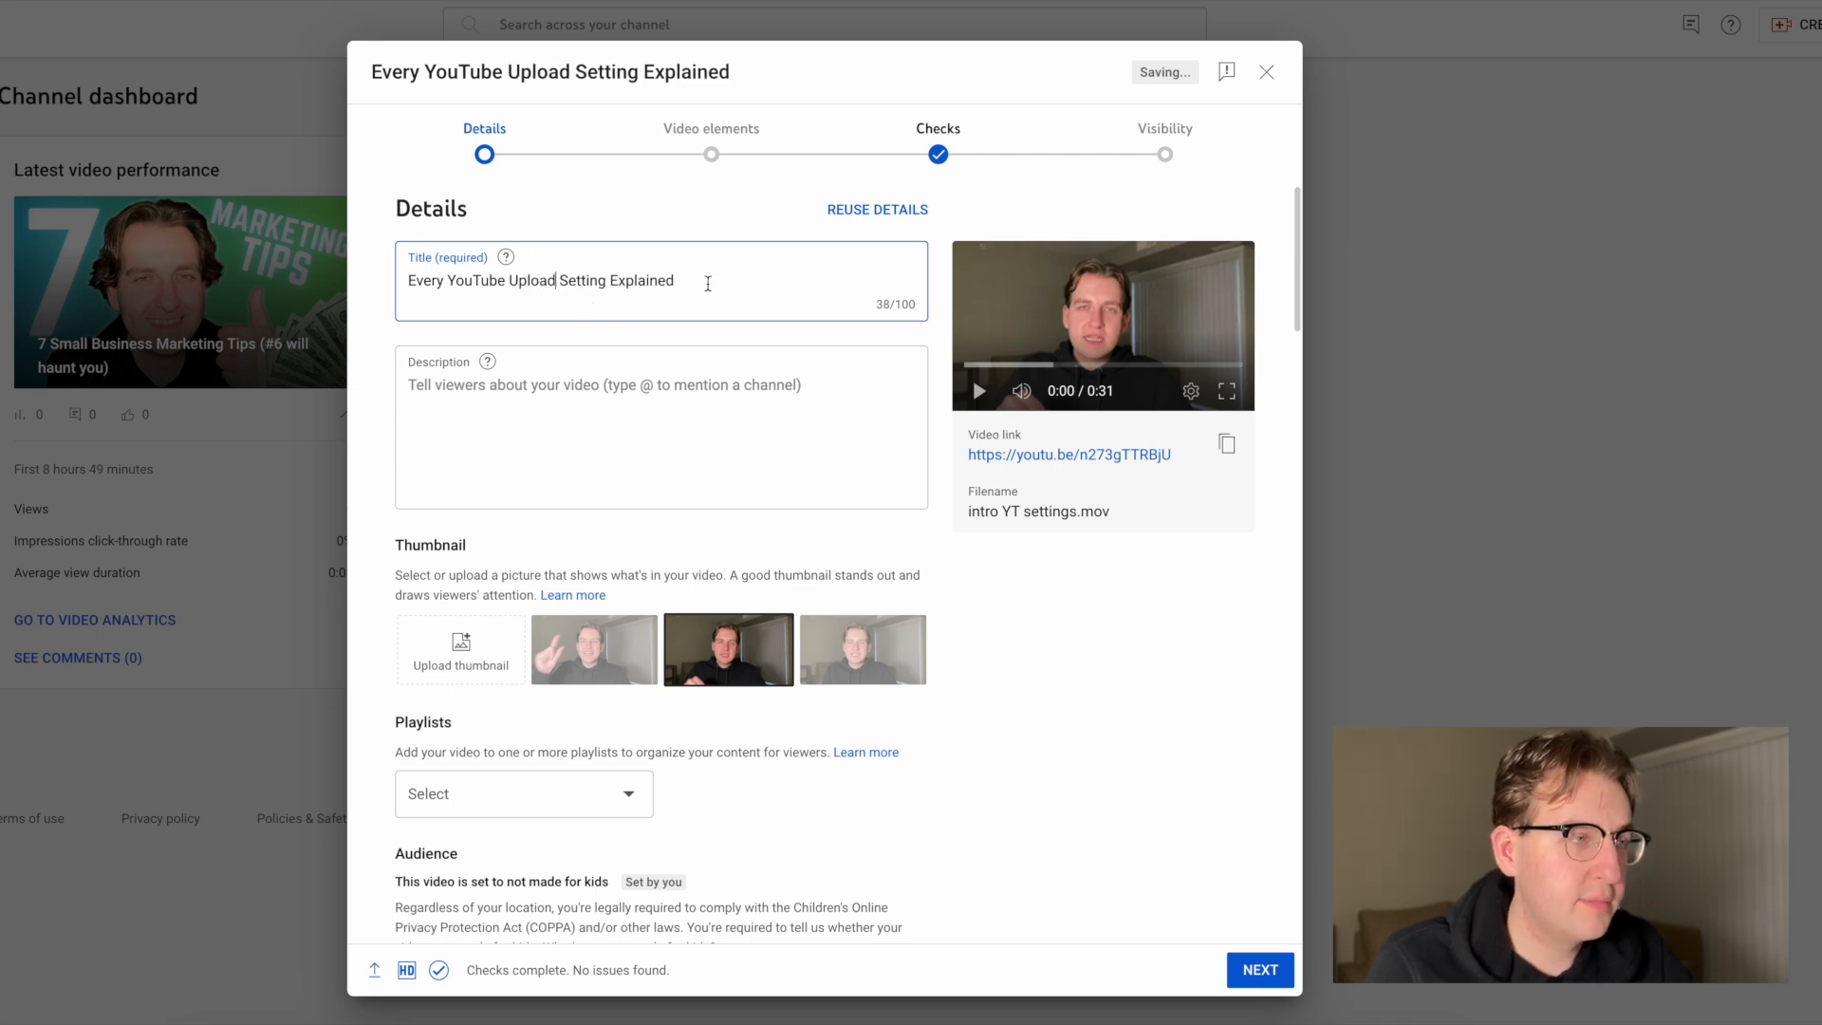
pyautogui.click(715, 276)
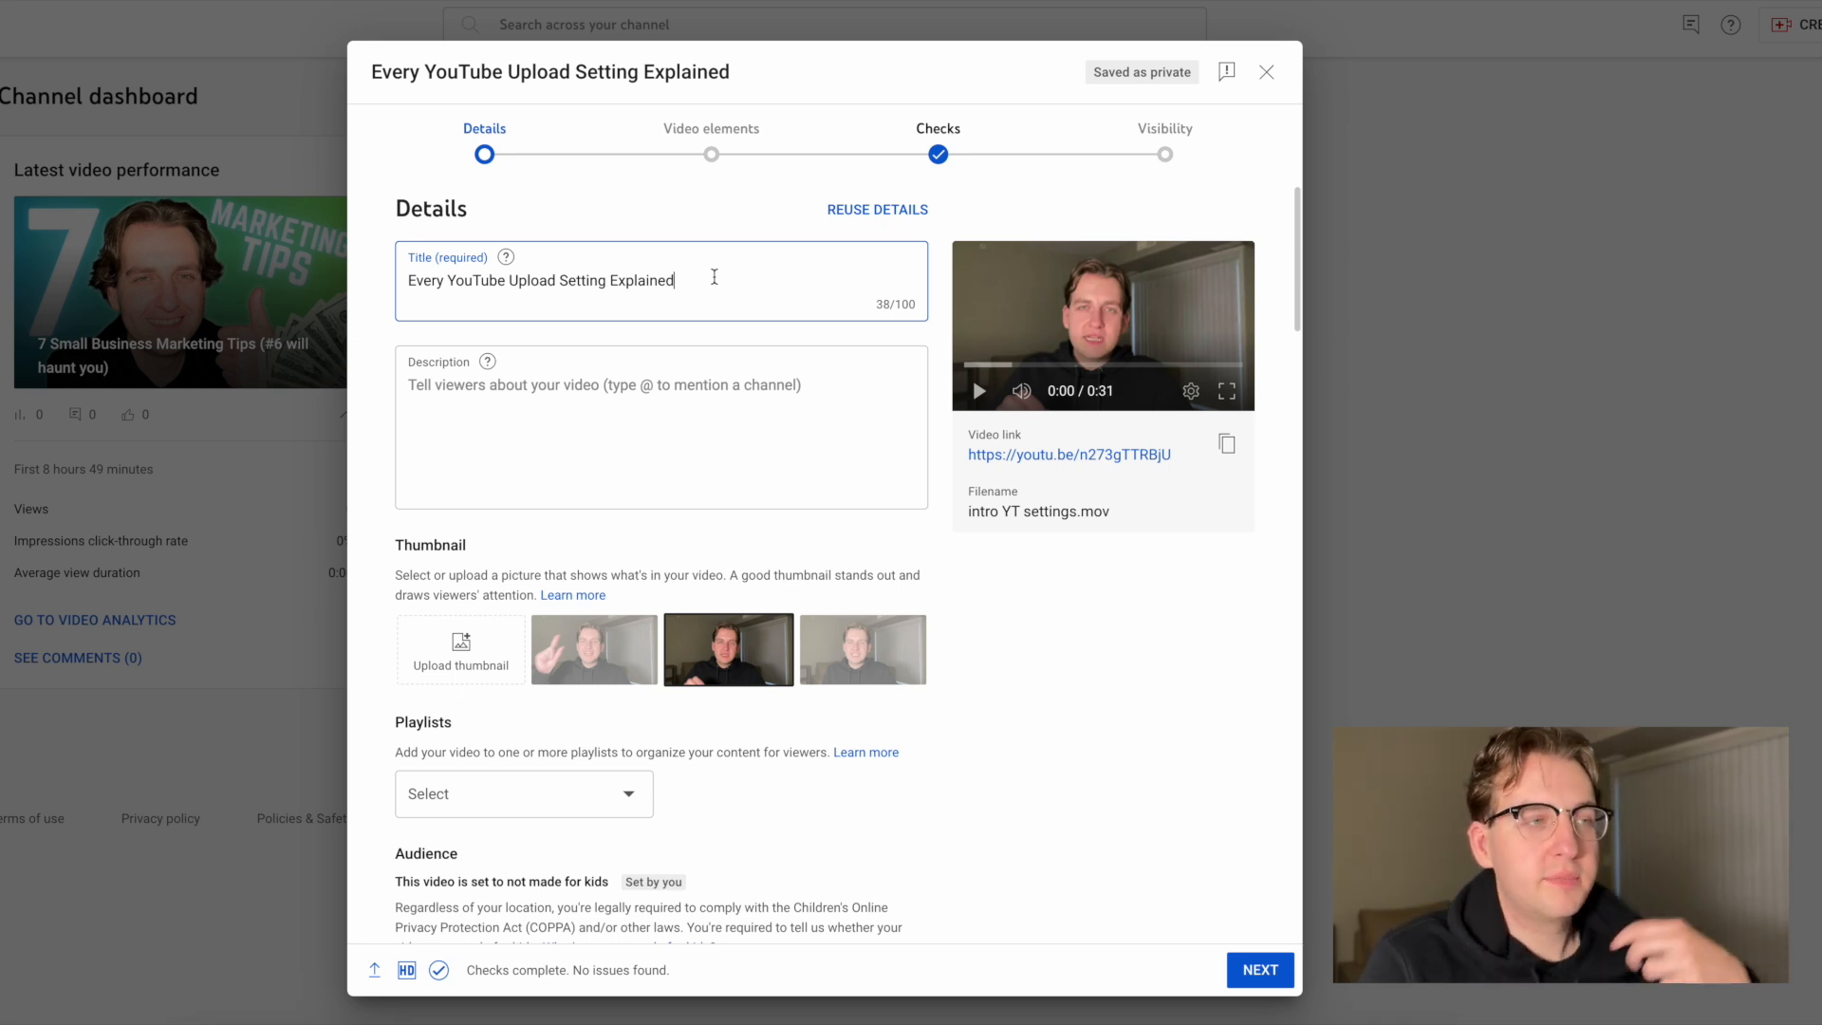
# Enter the description "Are you looking for ways to optimize you YouTube settings." with timestamps 0:00 Intro, 0:30 Title and description, 1:00 Thumbnail.
pyautogui.click(560, 383)
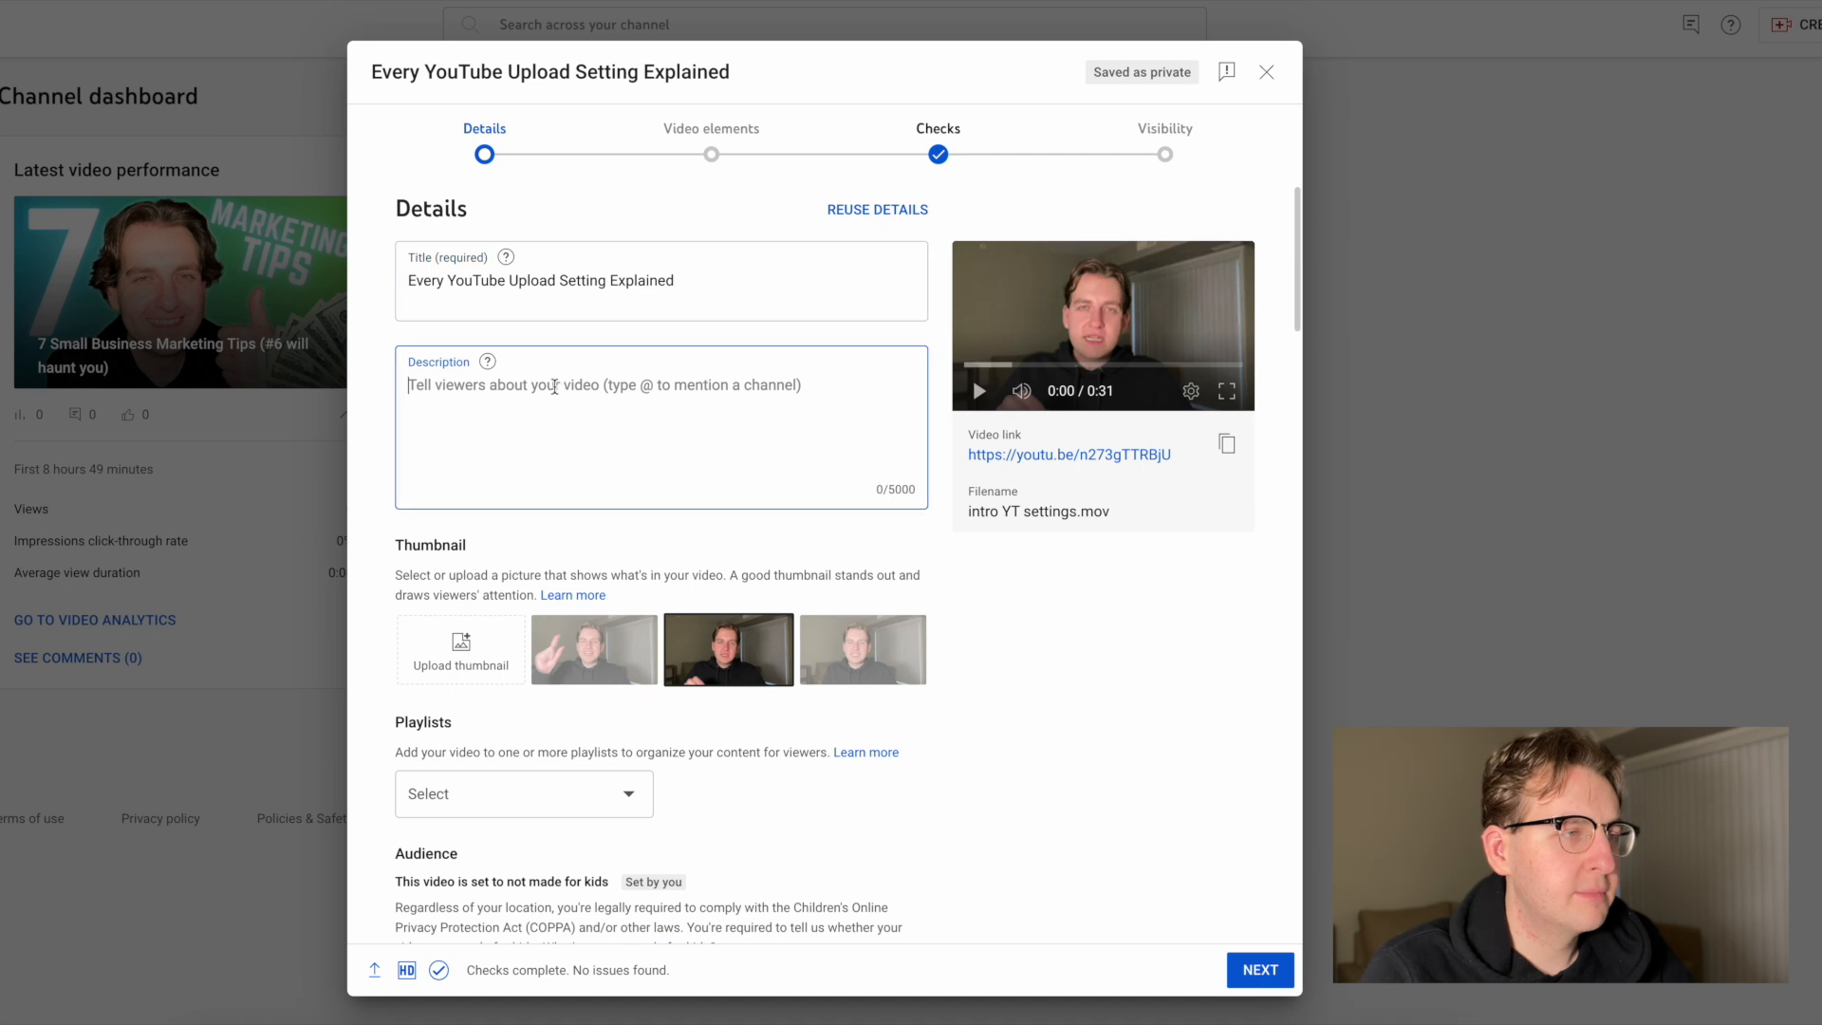
pyautogui.moveTo(489, 365)
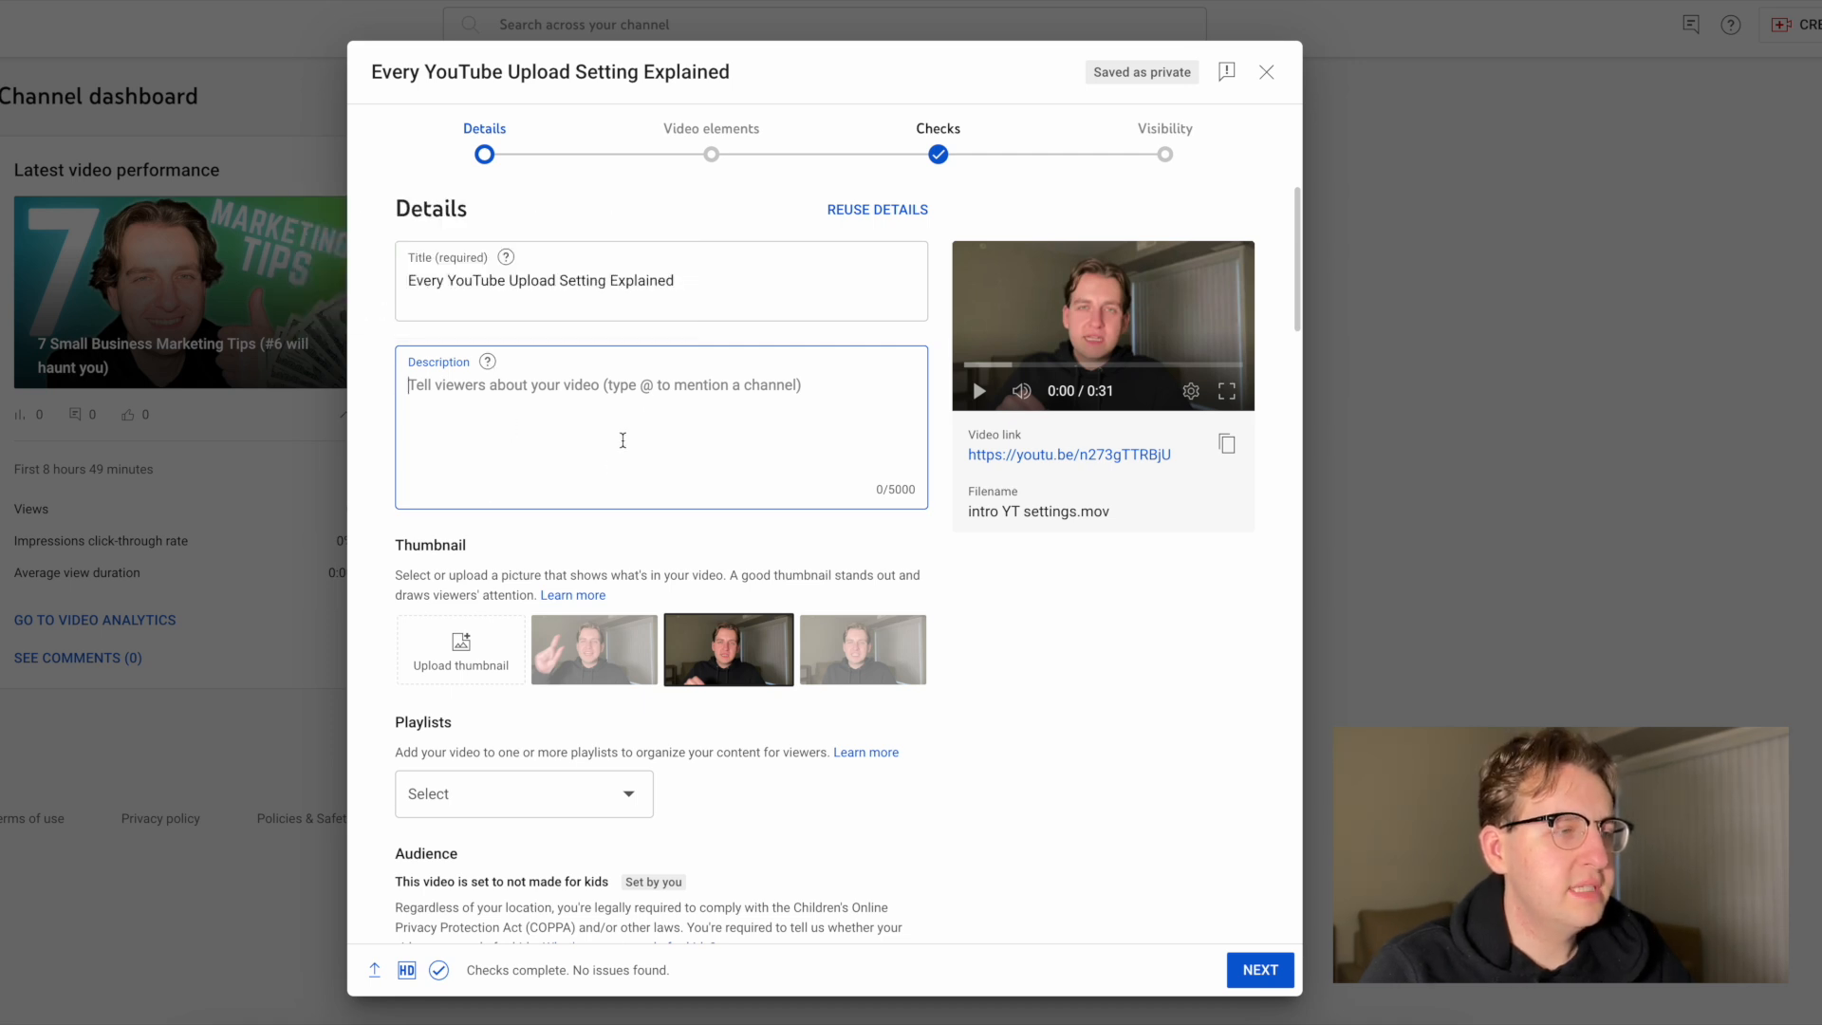
pyautogui.scroll(-1, 479, 665)
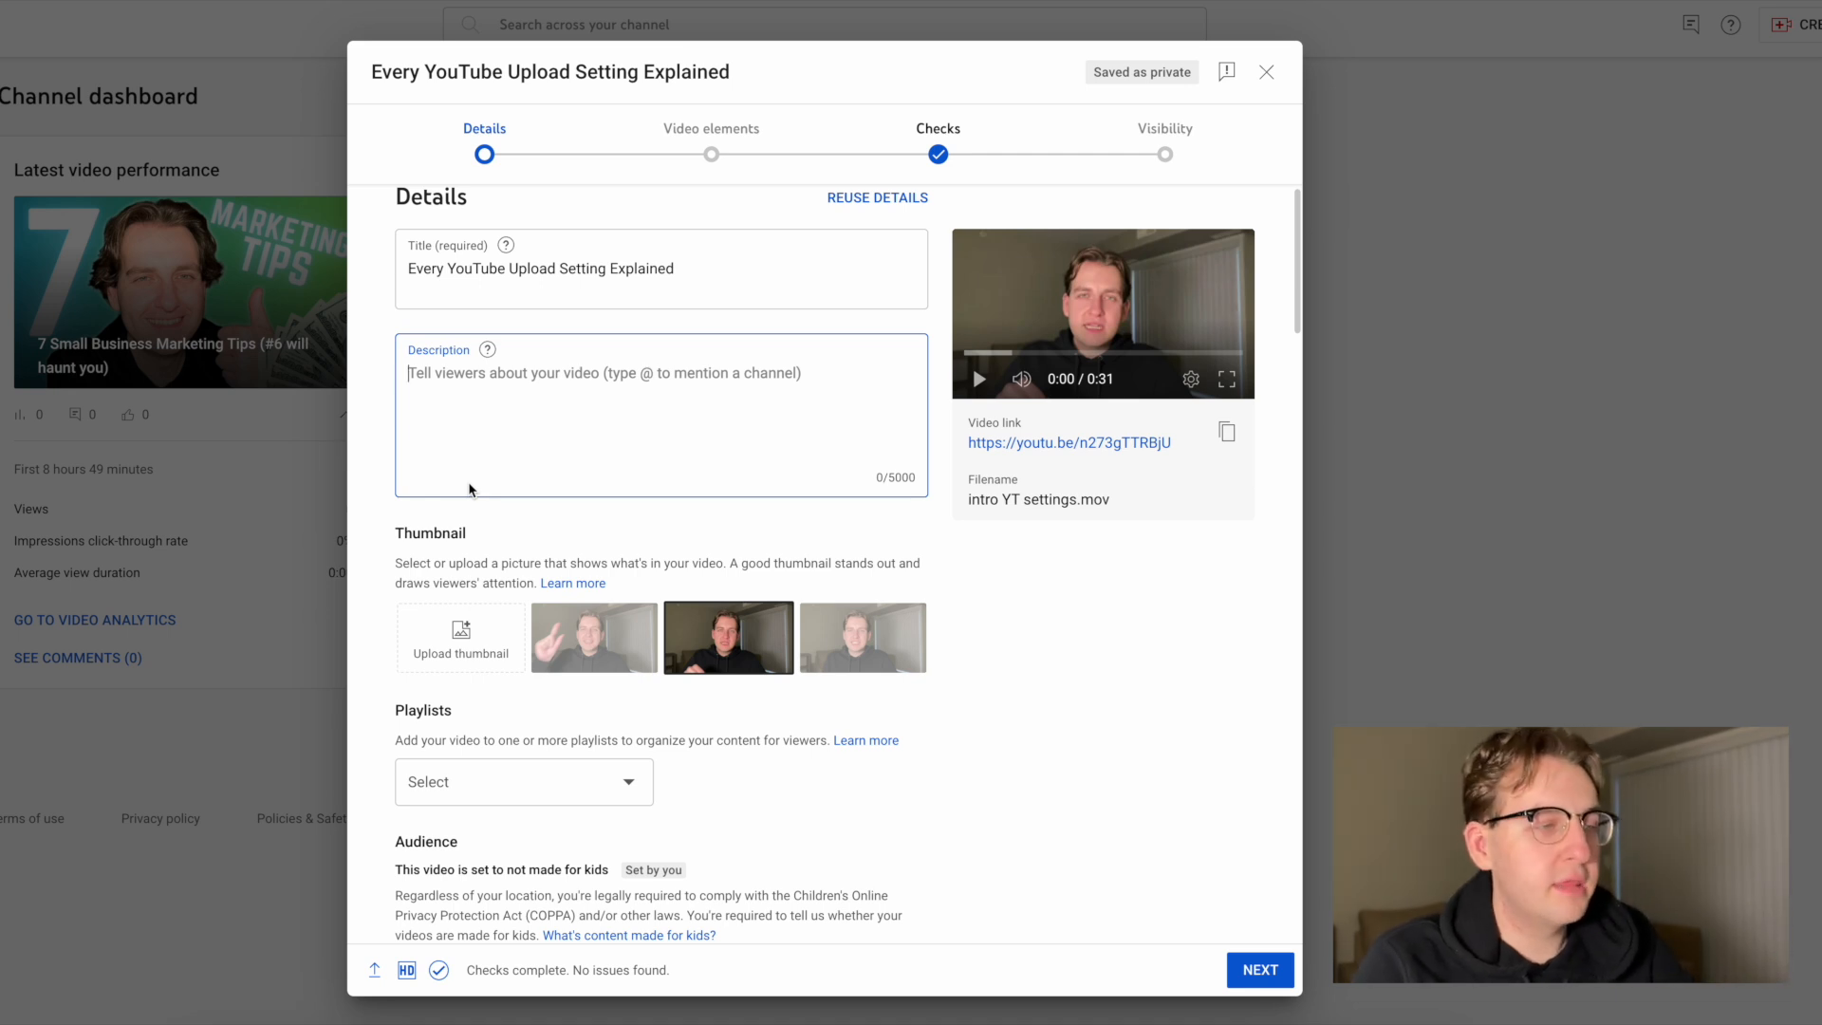
pyautogui.scroll(-2, 469, 489)
pyautogui.scroll(2, 469, 489)
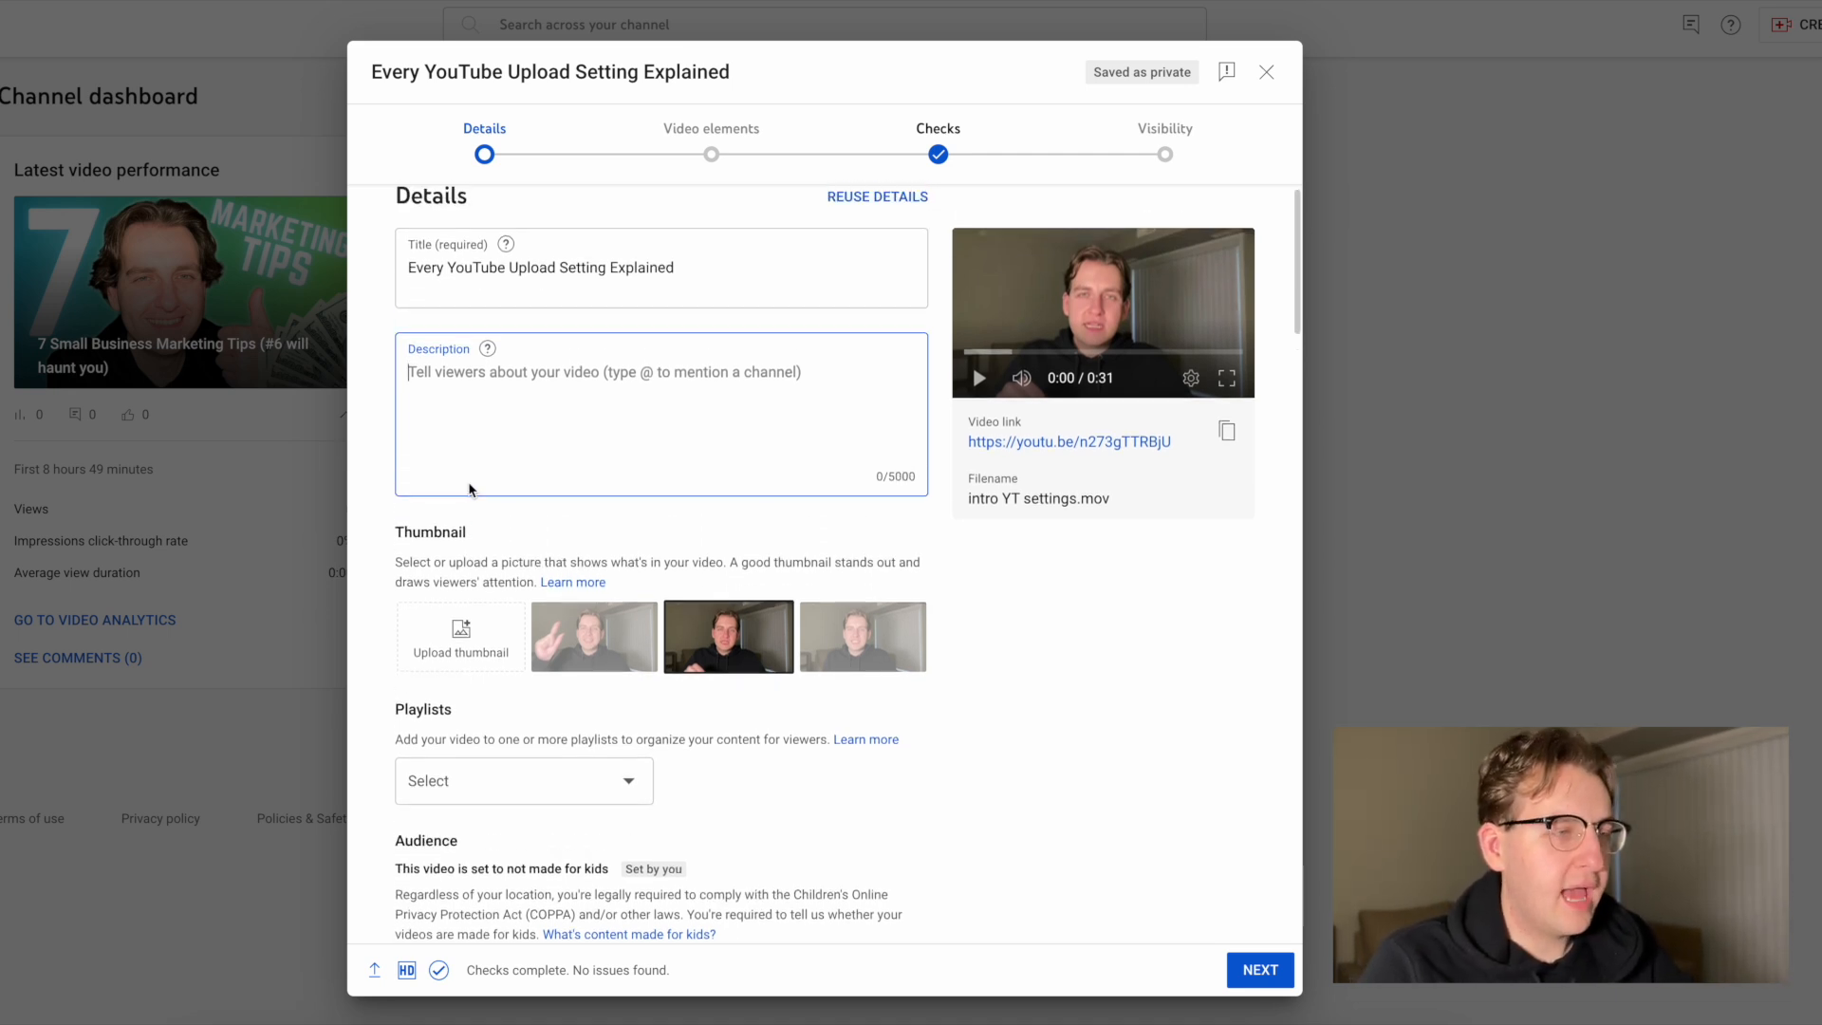
pyautogui.scroll(-1, 469, 489)
pyautogui.scroll(1, 469, 489)
pyautogui.write('Are you looking for ways to optimize you YouTube settings.  0:00 Intro 0:30 Title and description 1:00 Thumbnail')
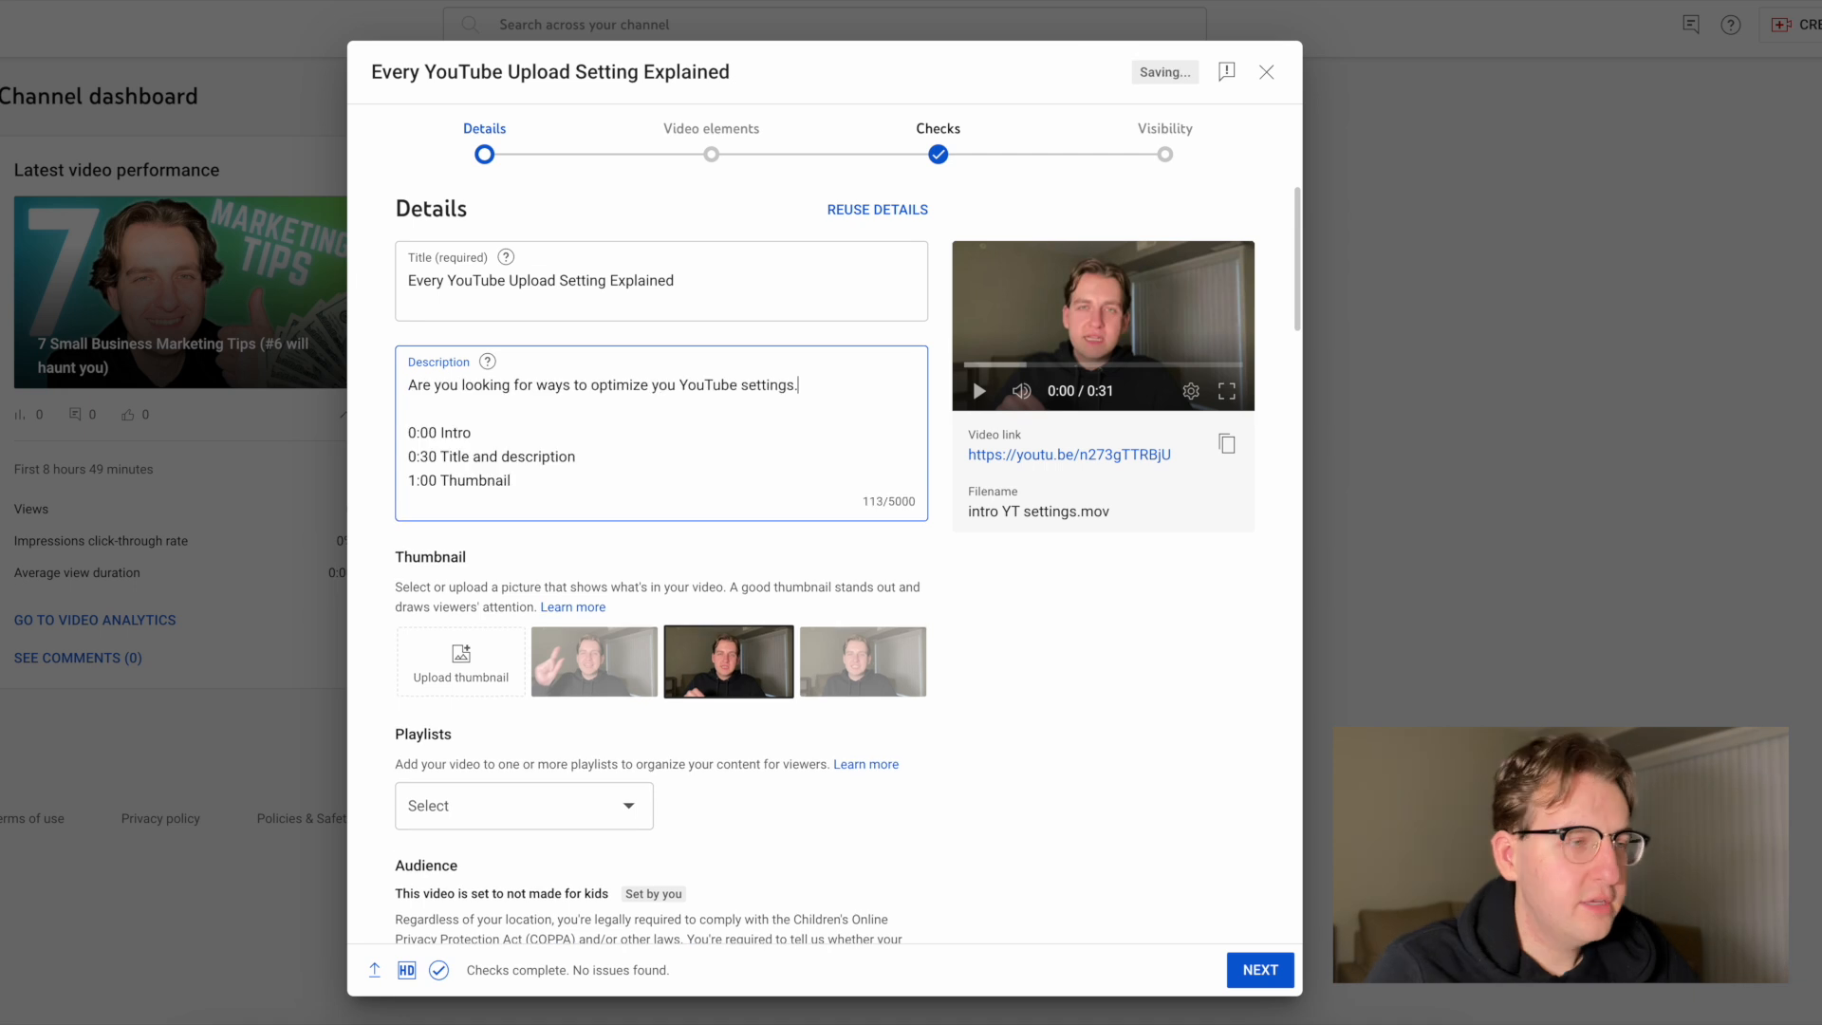
# Examine the video's thumbnail choices, playlist selection and made-for-kids audience settings.
pyautogui.scroll(-1, 473, 418)
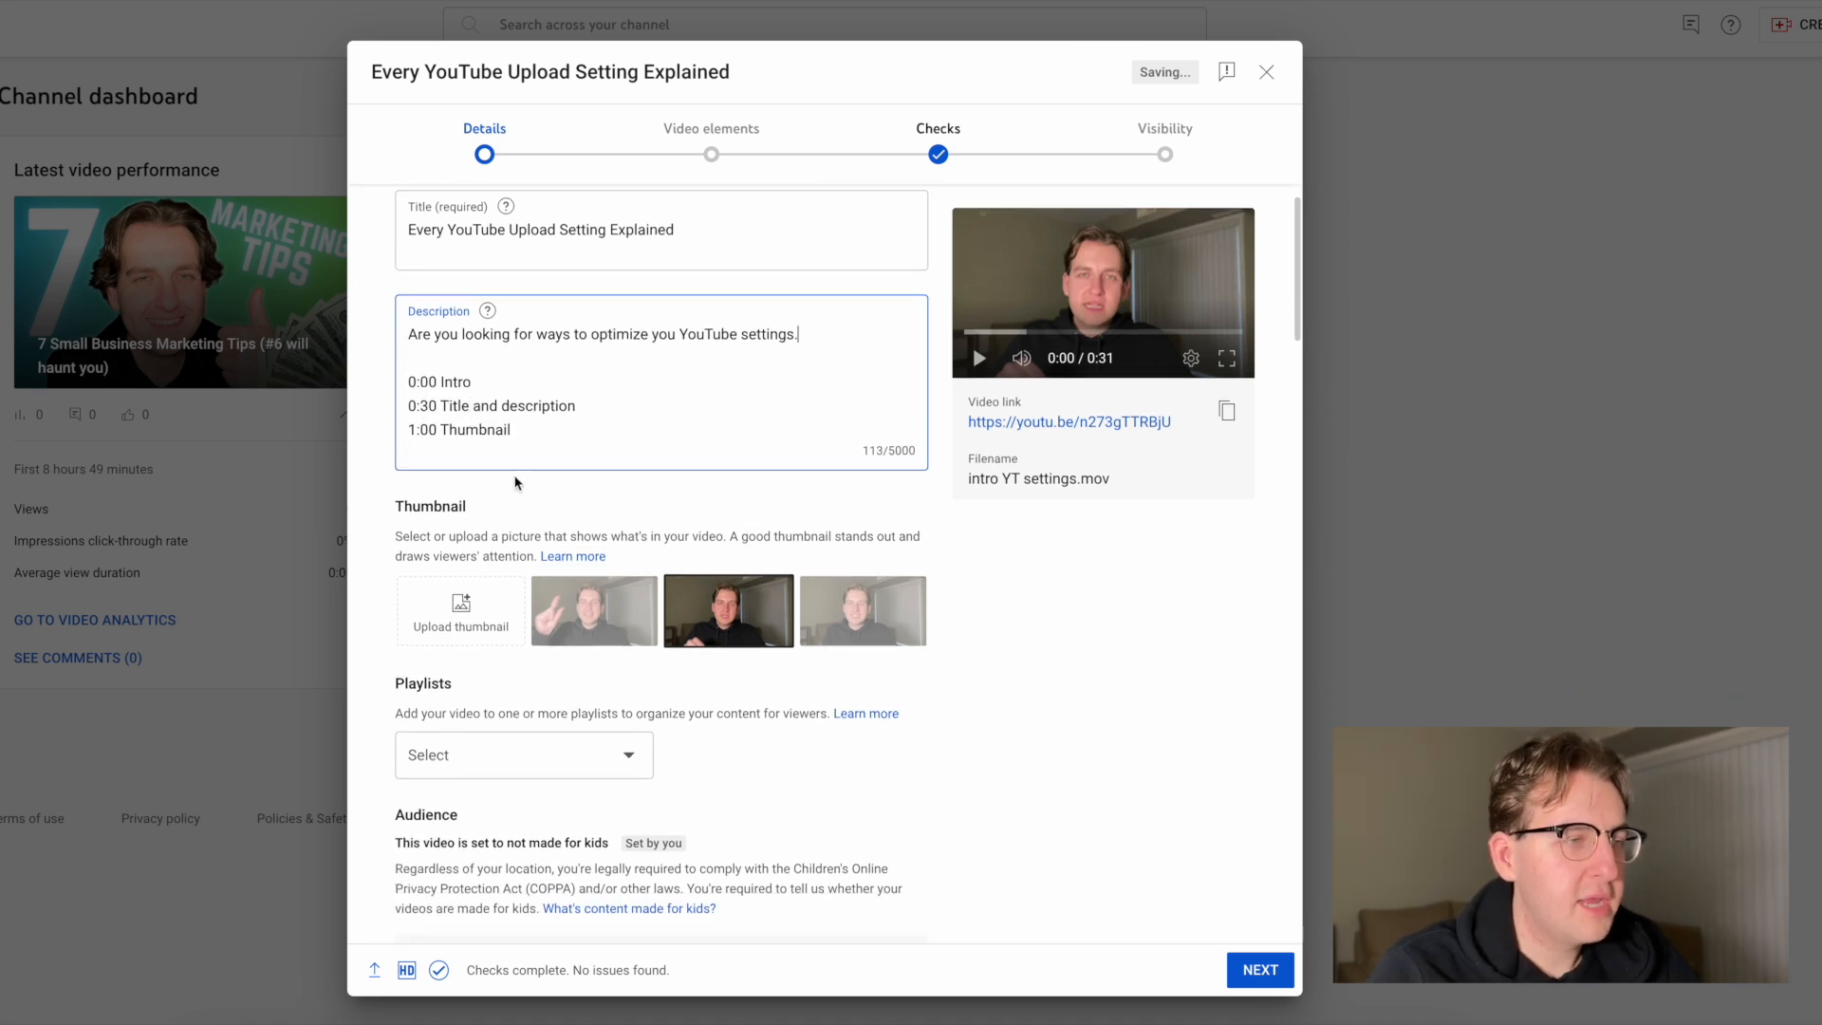
pyautogui.scroll(-1, 522, 573)
pyautogui.scroll(-2, 465, 595)
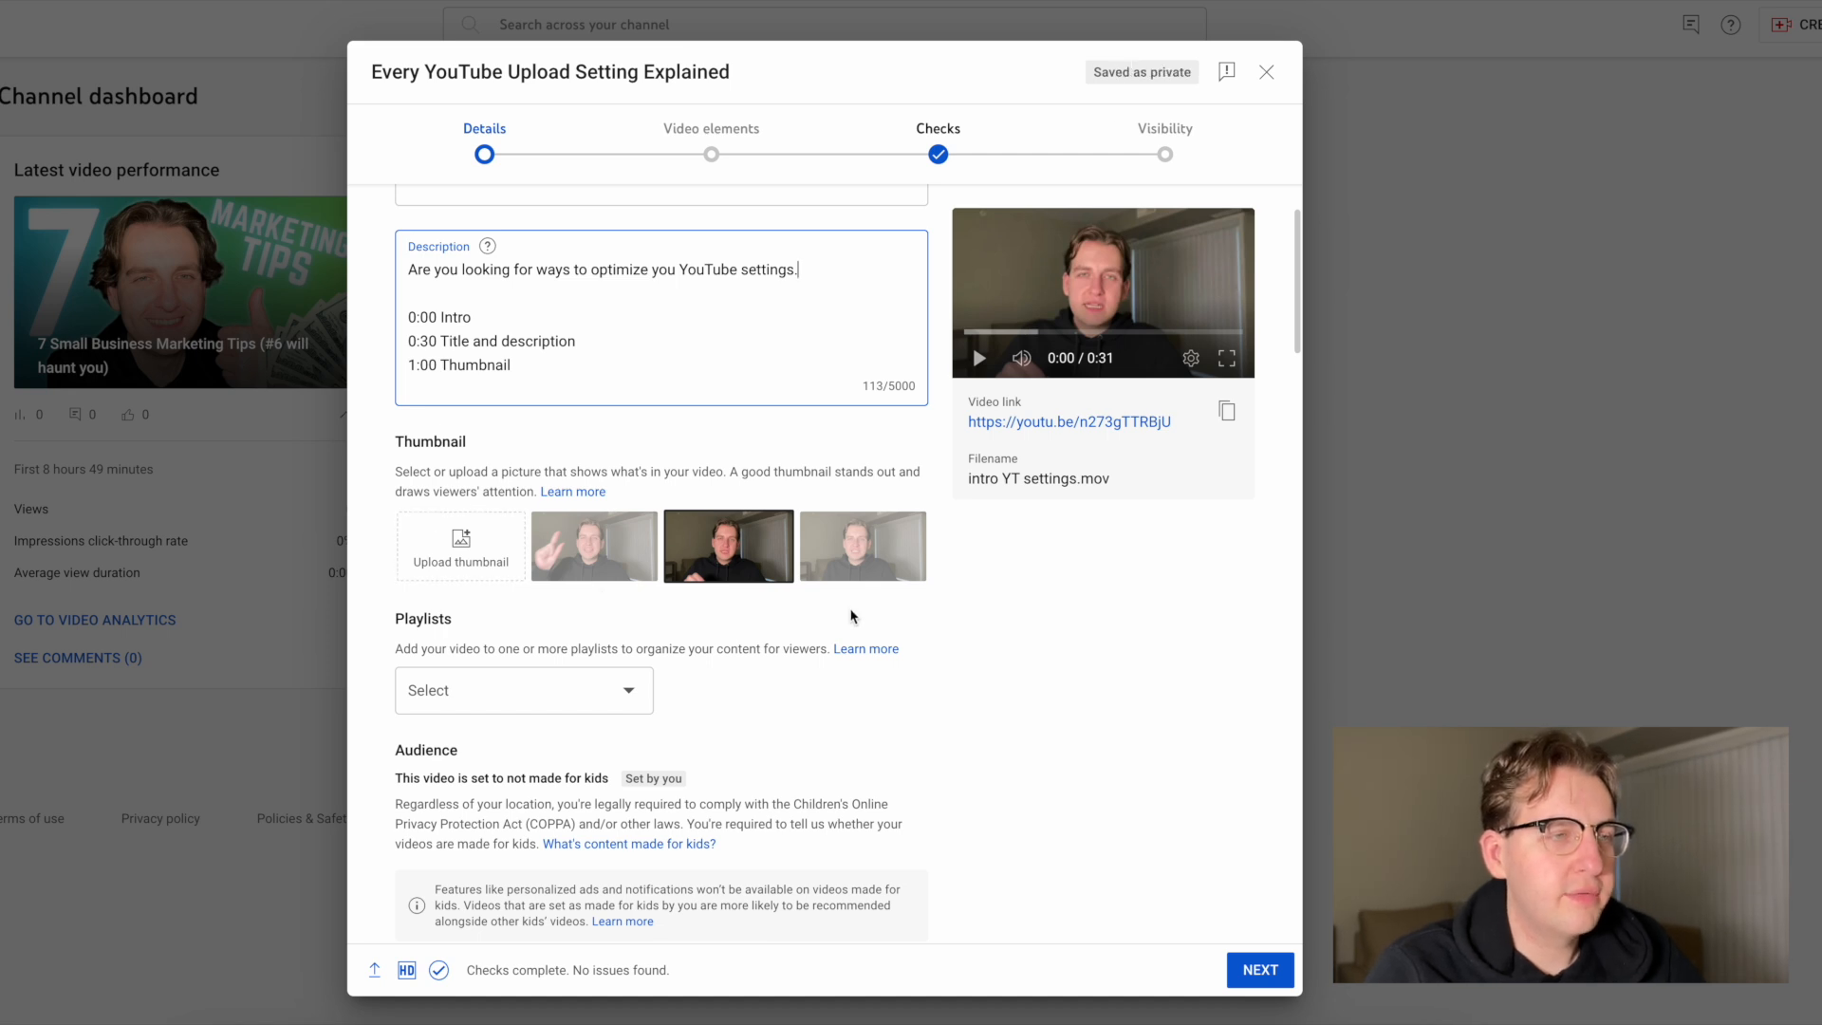
pyautogui.scroll(-2, 507, 532)
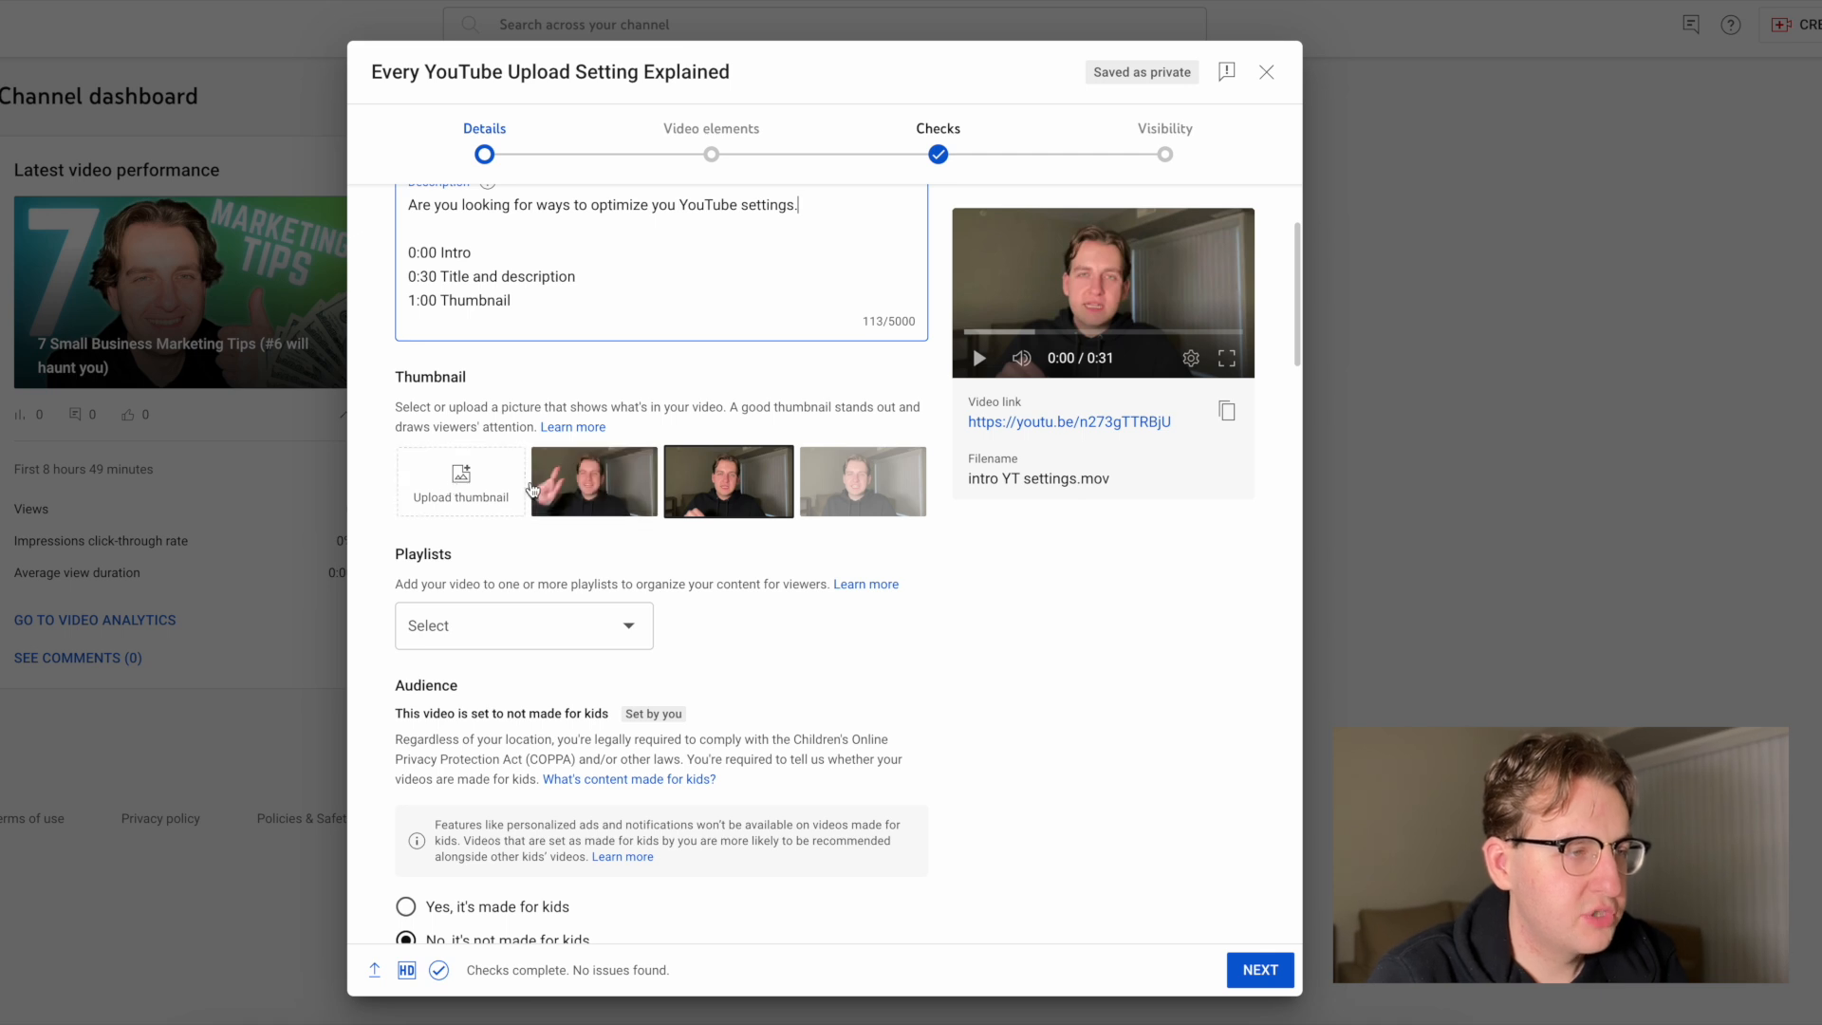
pyautogui.scroll(-1, 474, 479)
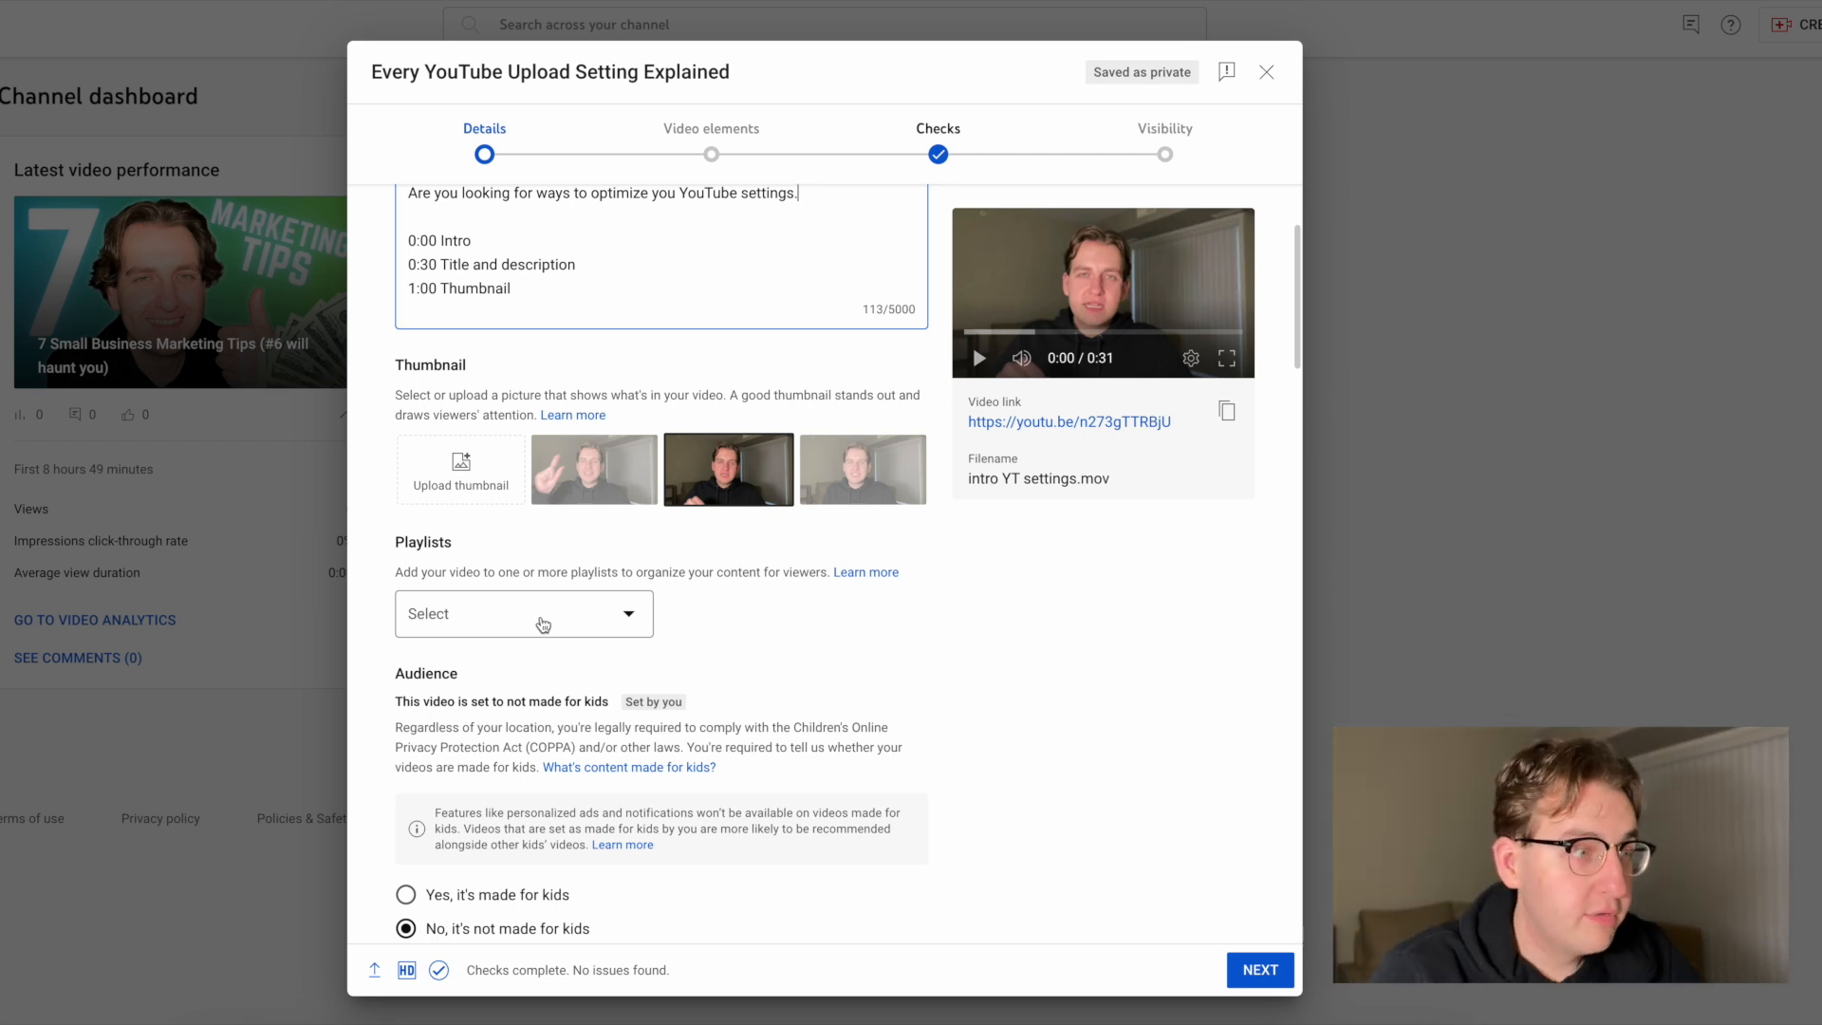
pyautogui.scroll(-1, 814, 602)
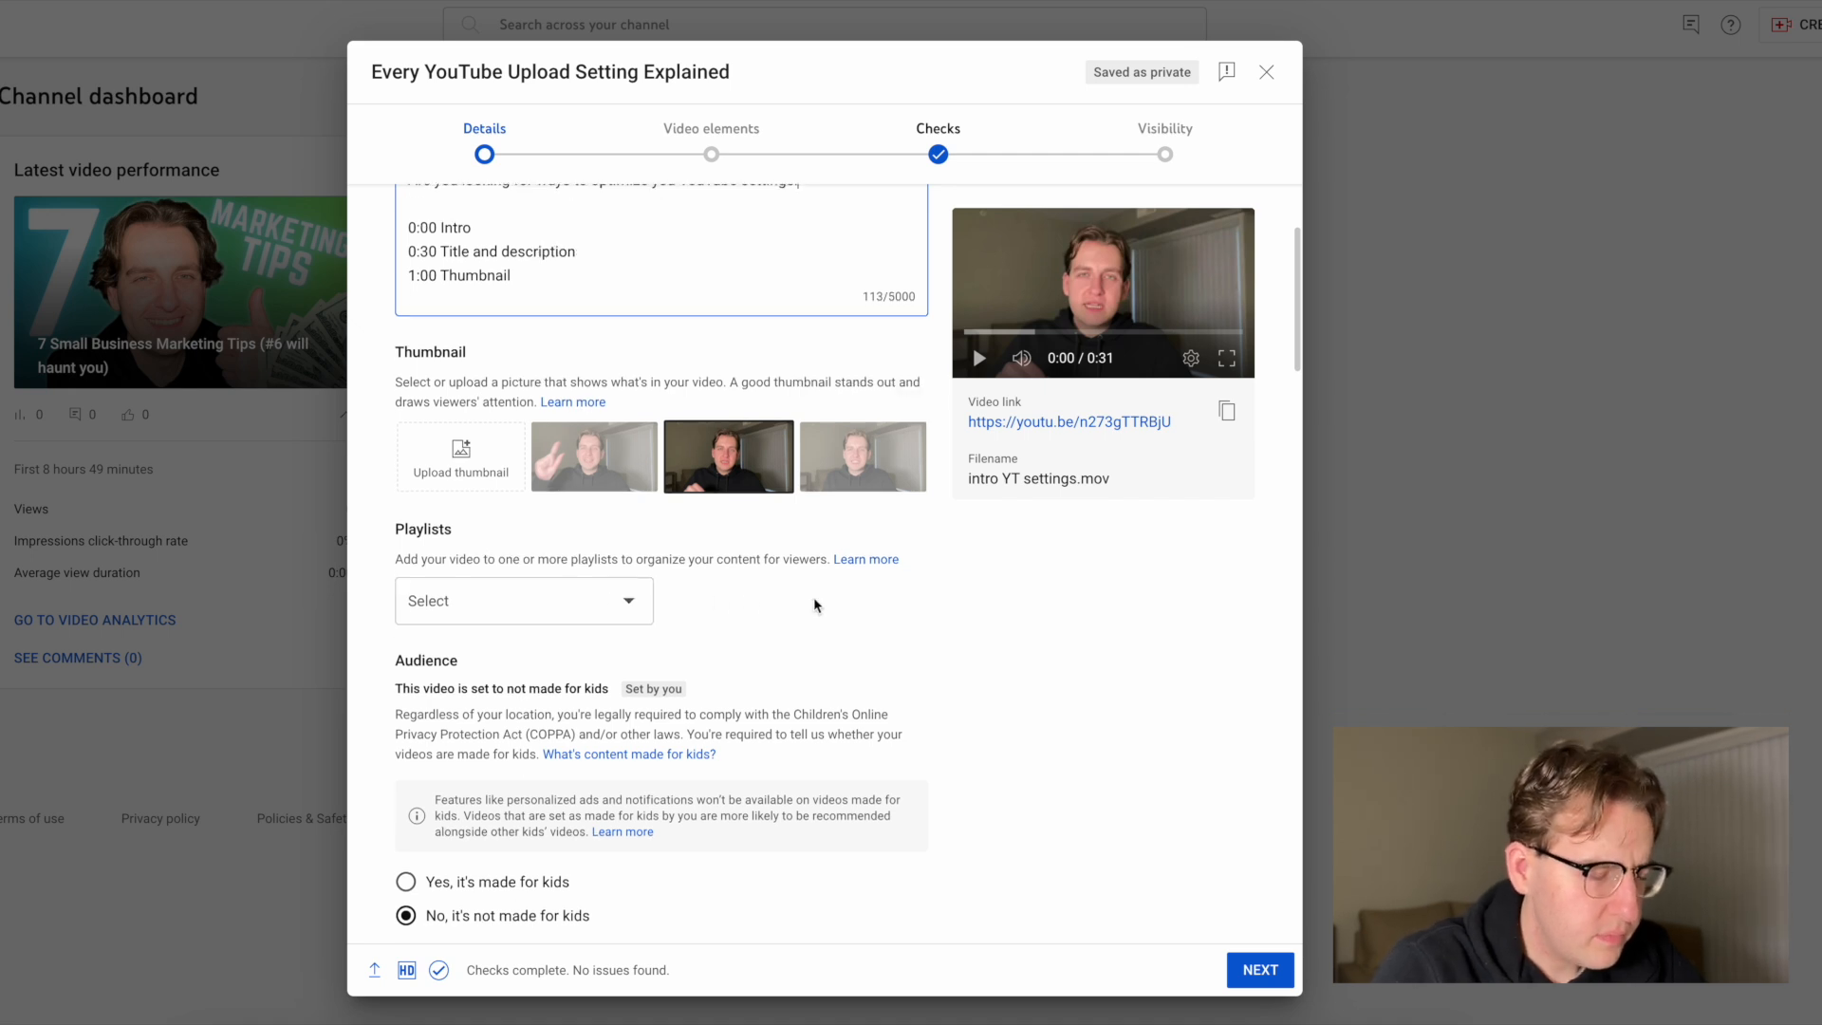
pyautogui.scroll(-1, 813, 604)
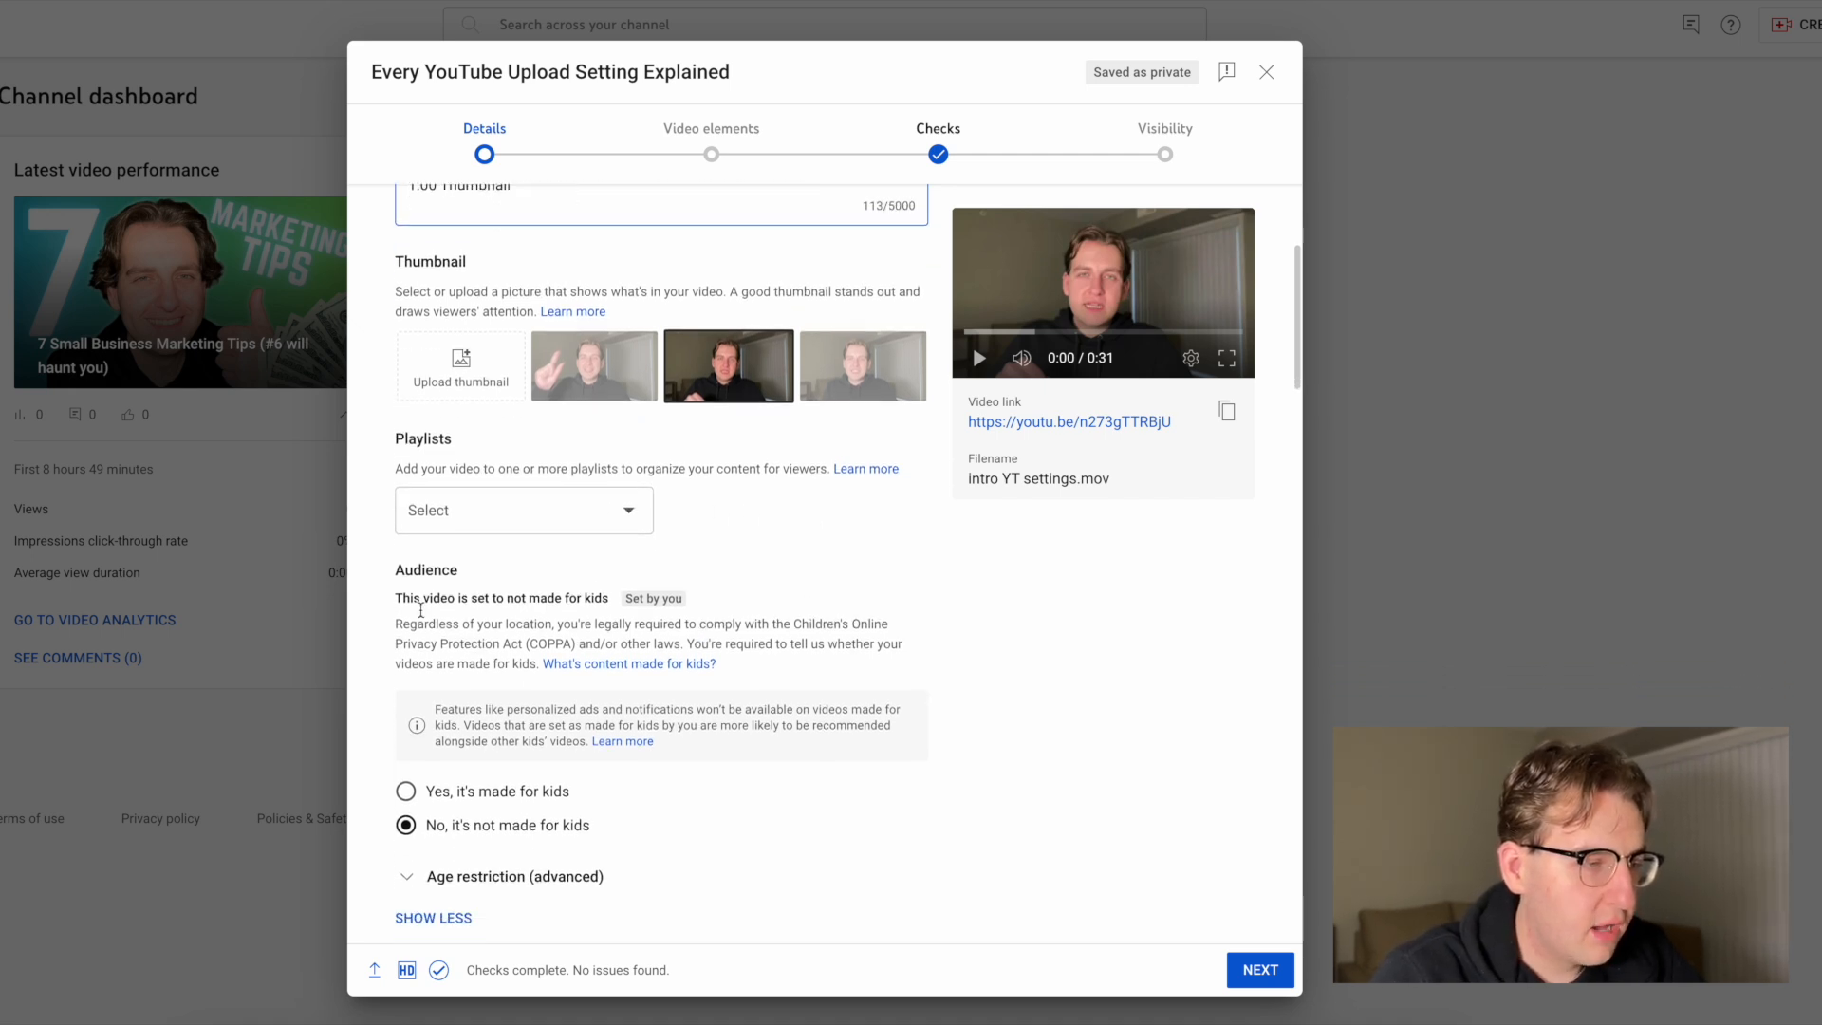
pyautogui.scroll(-1, 437, 570)
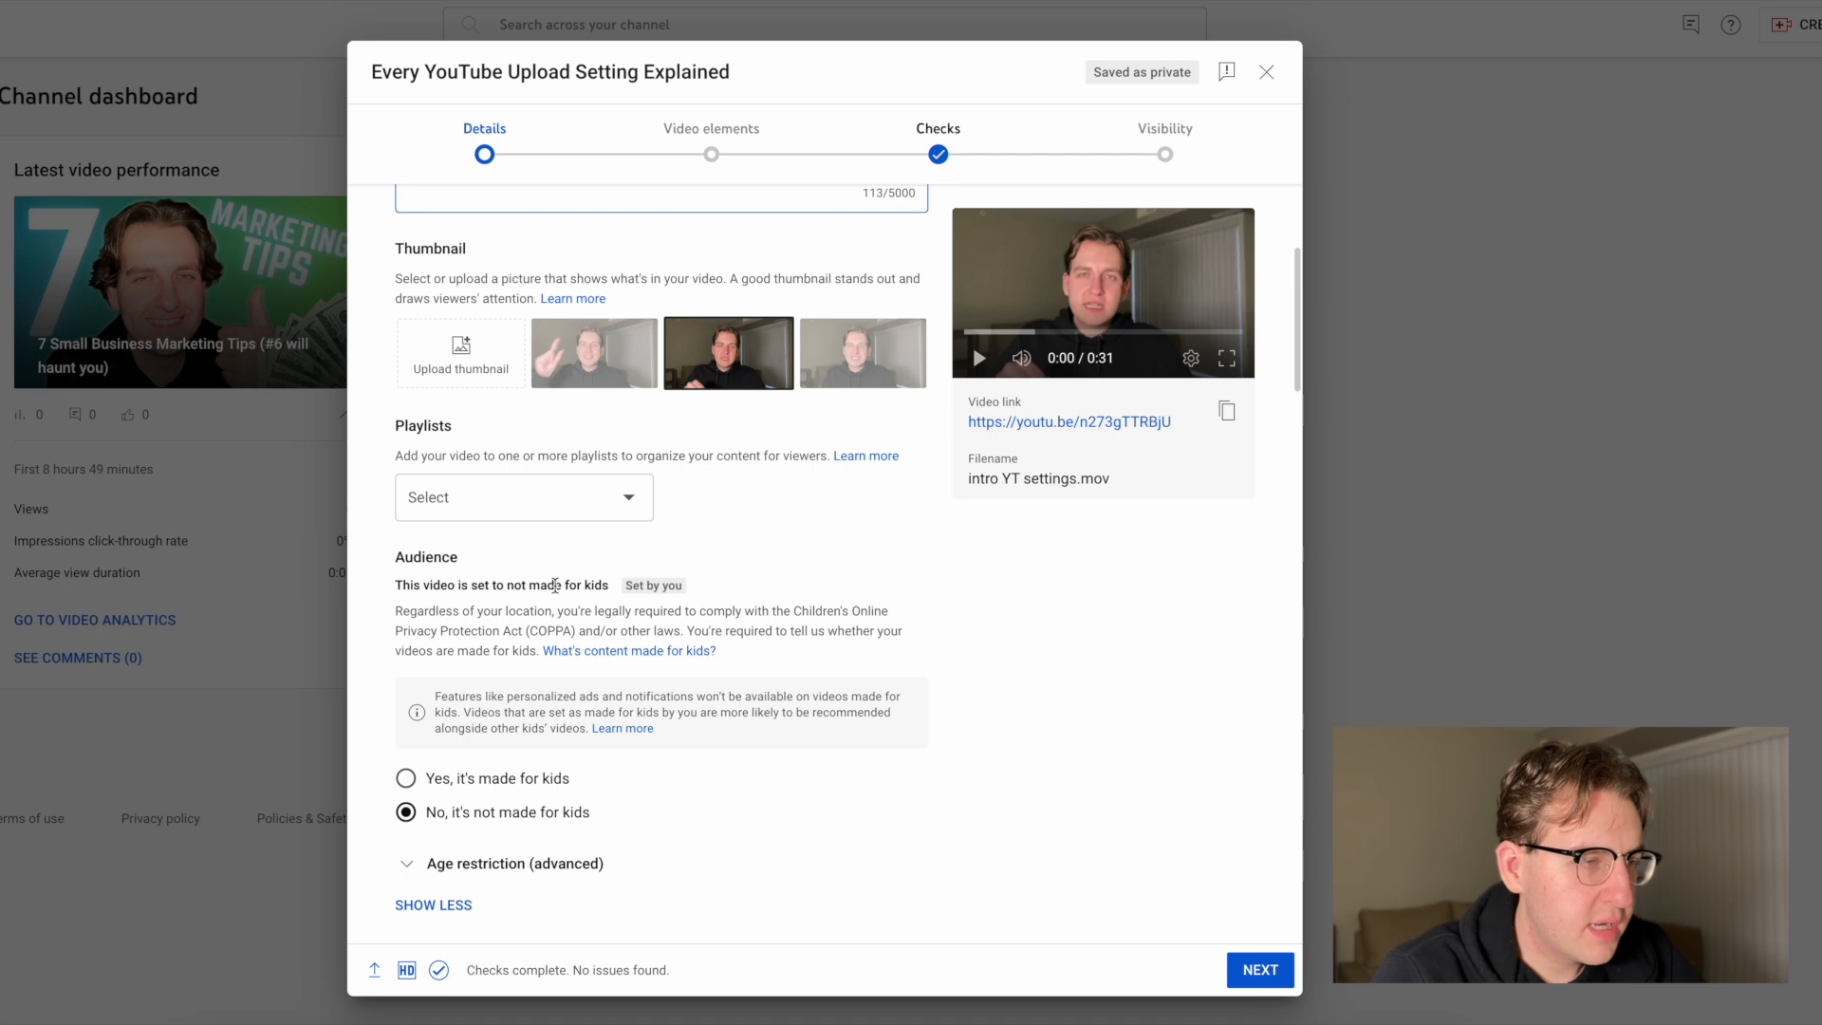
pyautogui.scroll(-1, 619, 604)
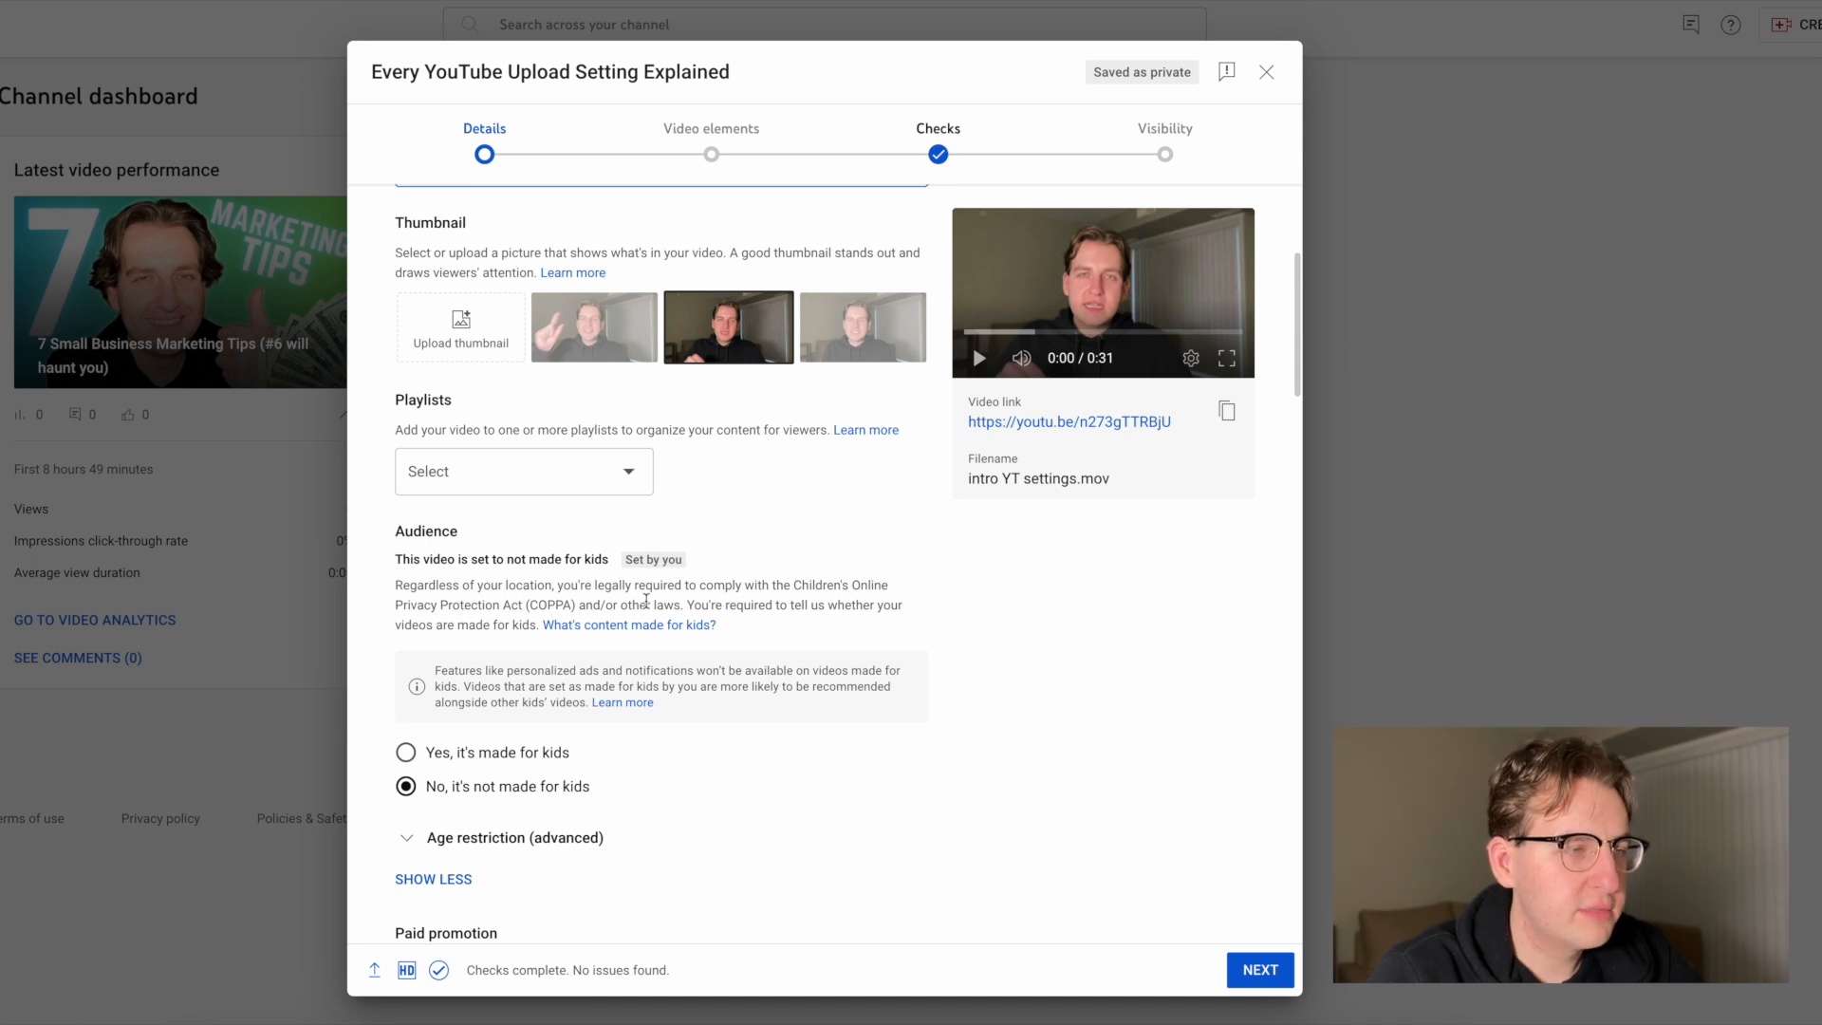
pyautogui.scroll(-2, 738, 623)
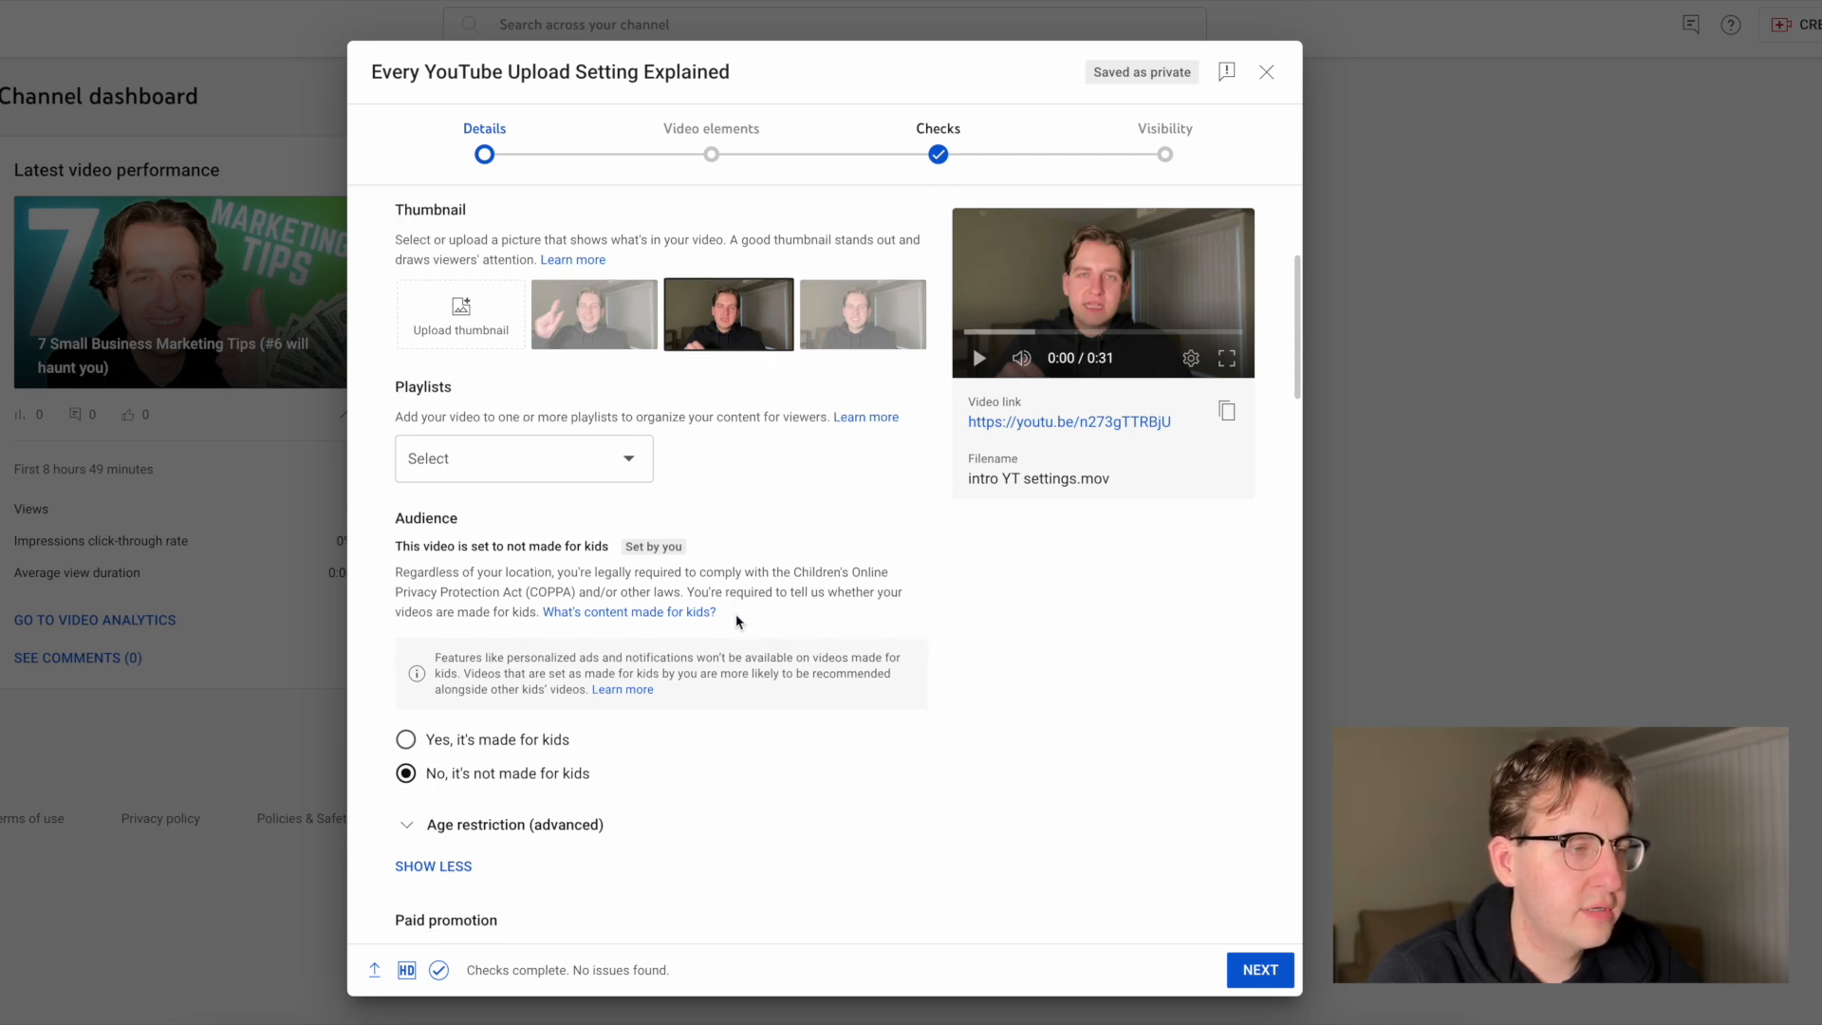
pyautogui.scroll(-1, 738, 622)
pyautogui.scroll(-2, 706, 703)
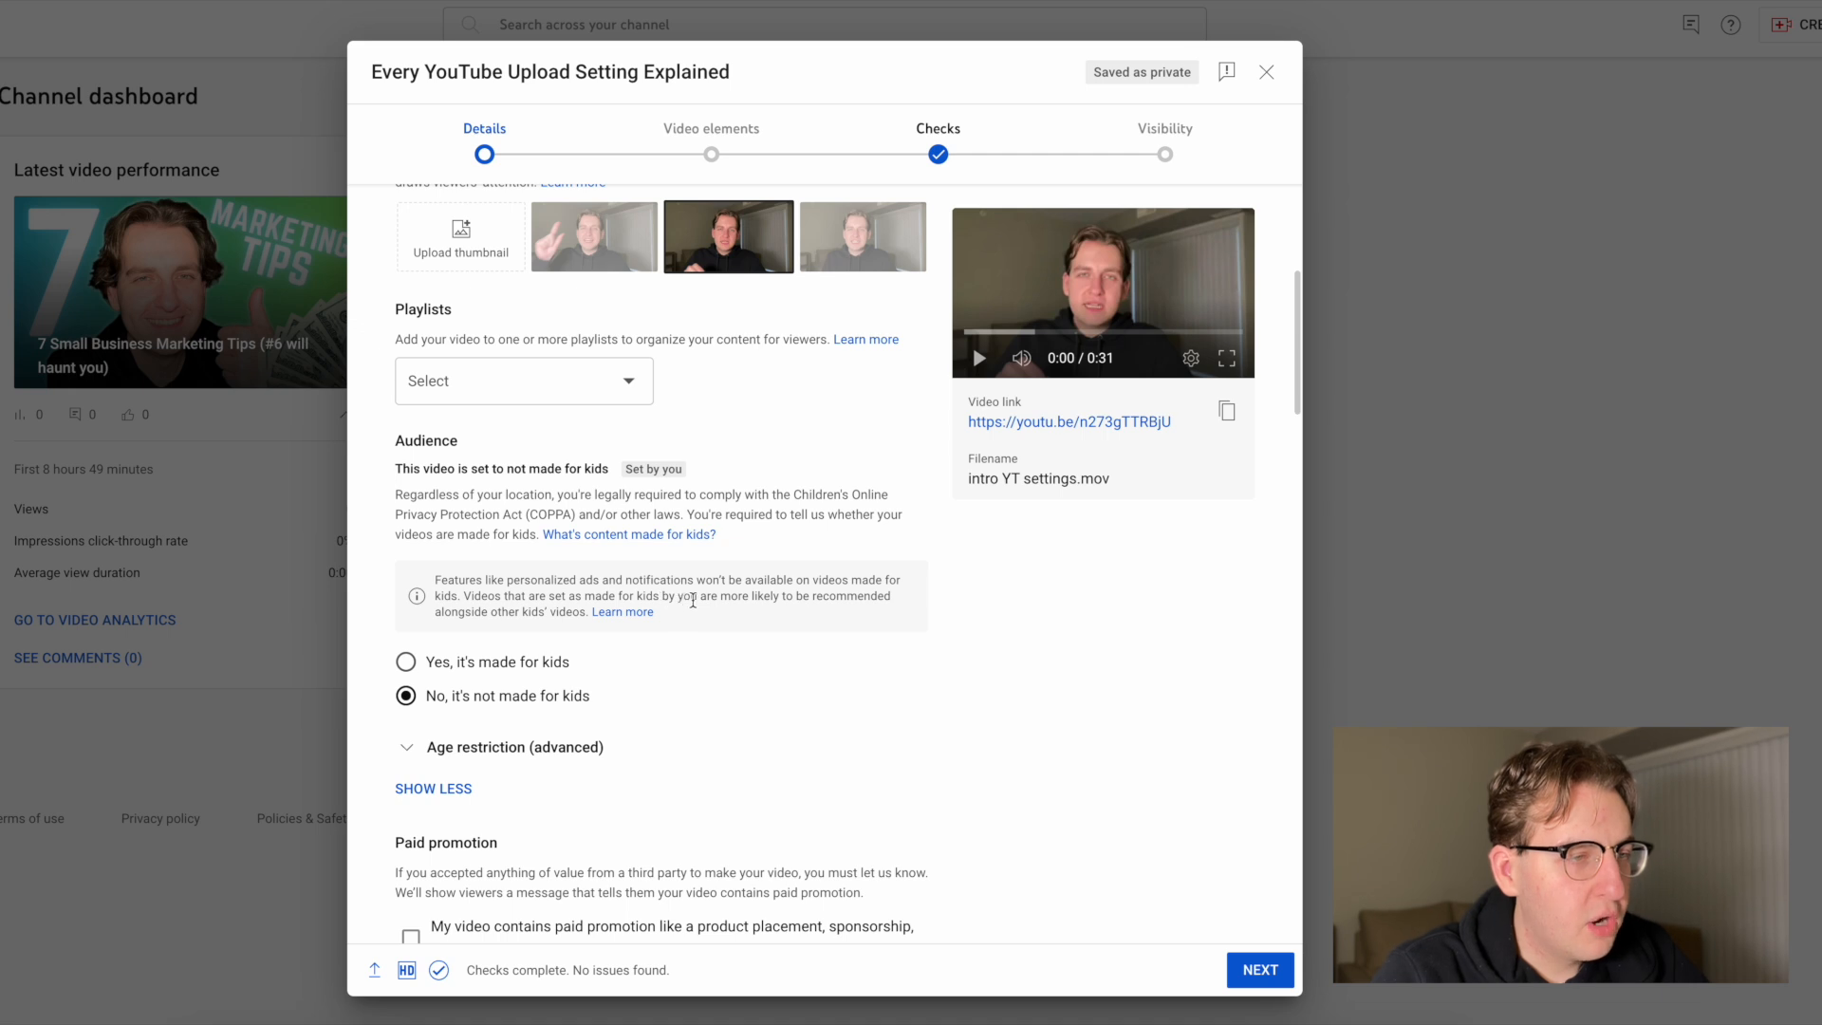
pyautogui.scroll(-1, 753, 611)
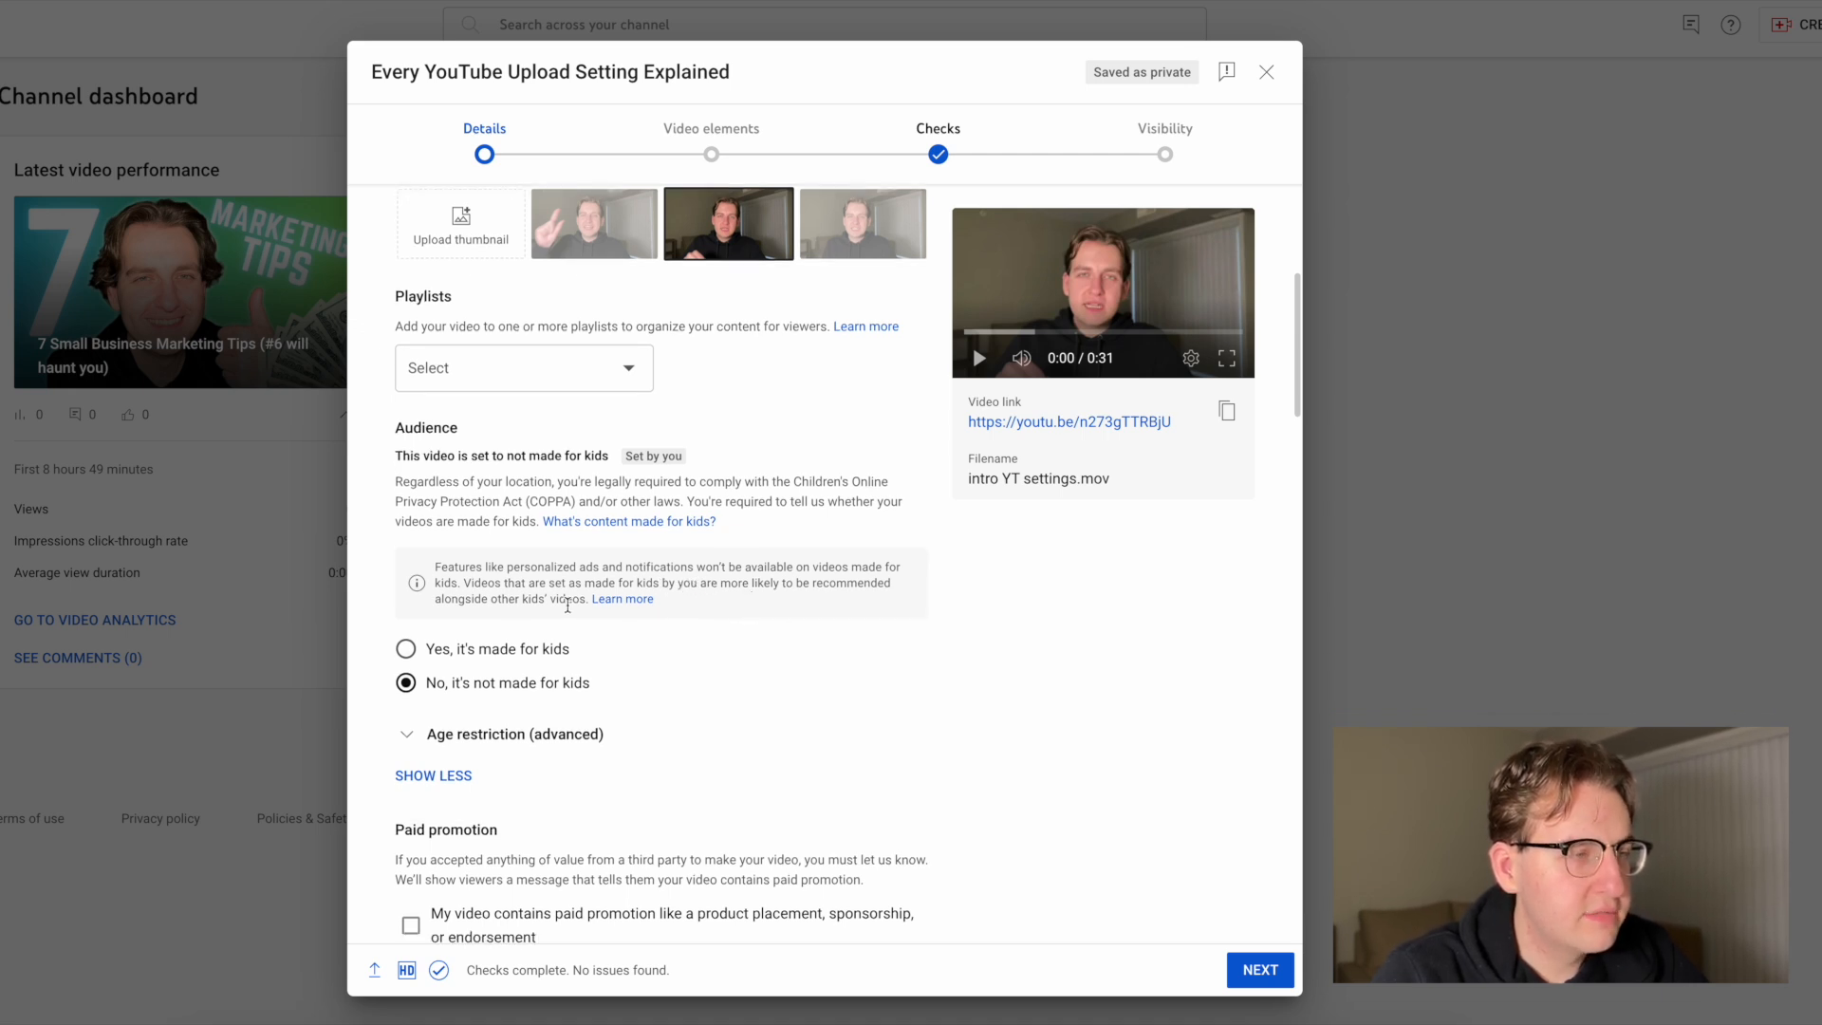
pyautogui.scroll(-1, 566, 602)
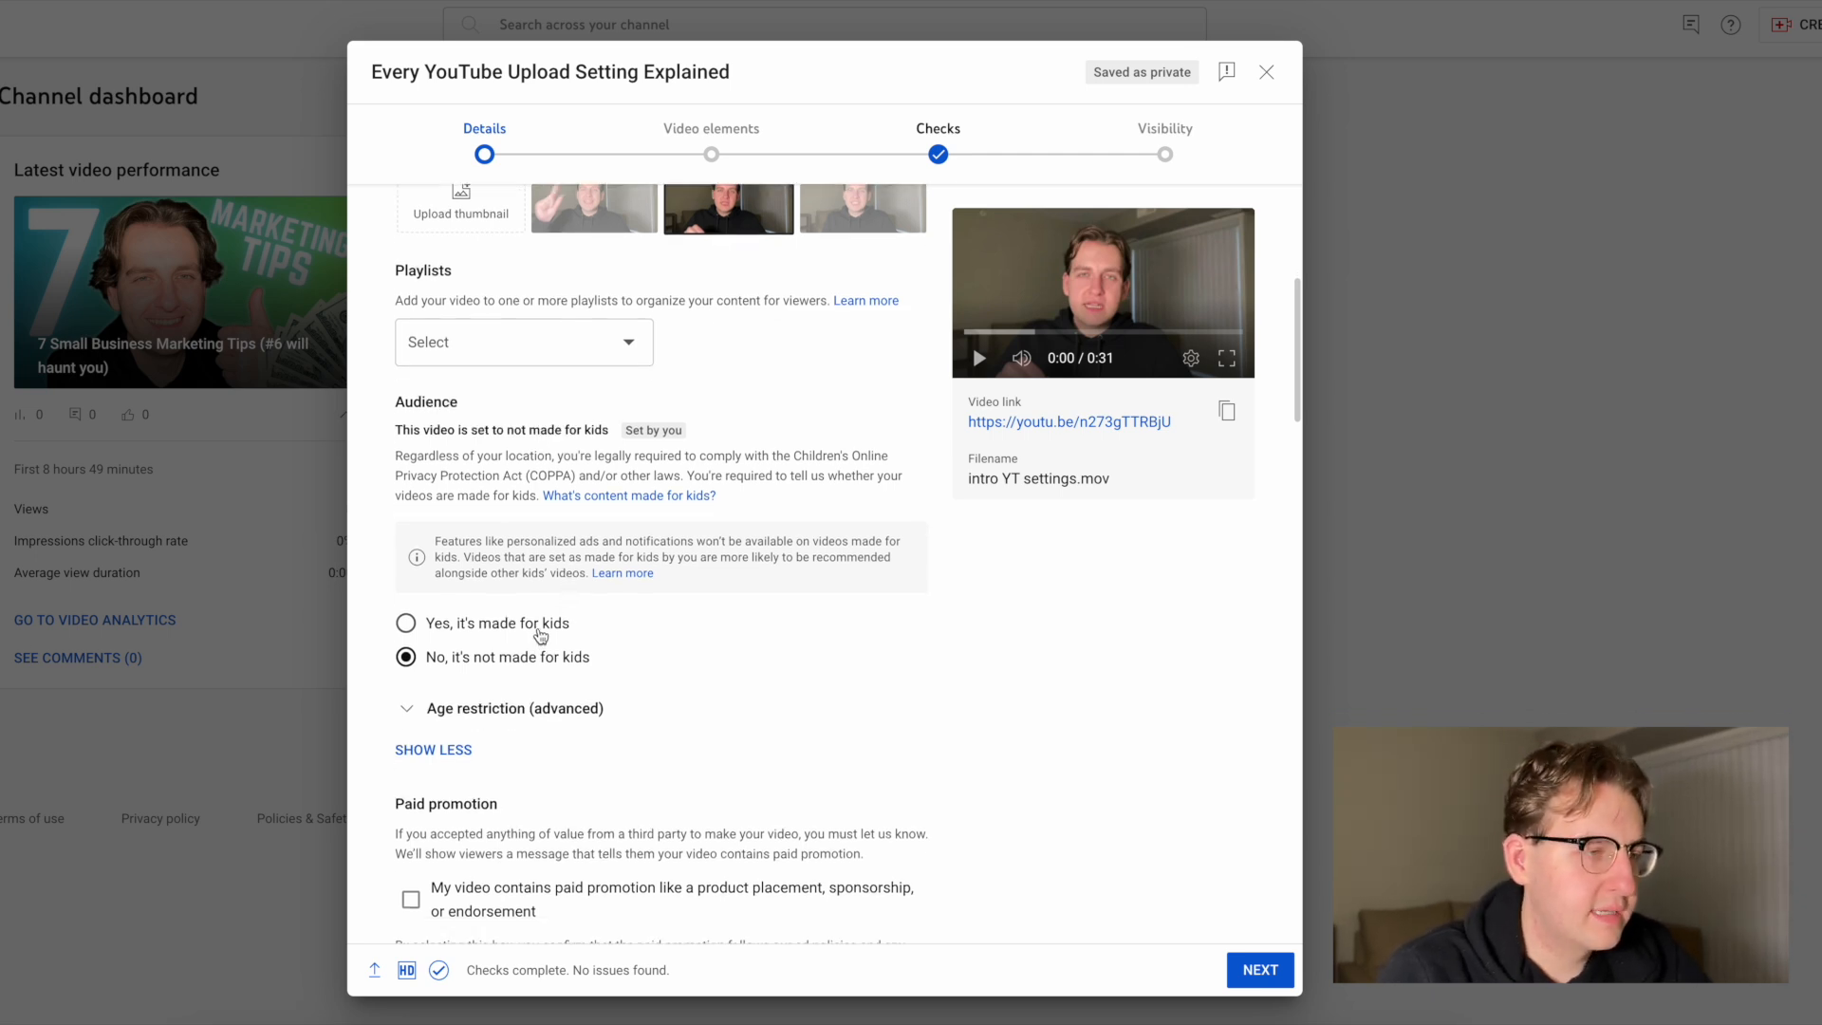
# Expand the advanced age restriction options, review the choices for viewers over 18, and collapse them again.
pyautogui.scroll(-1, 539, 634)
pyautogui.click(551, 679)
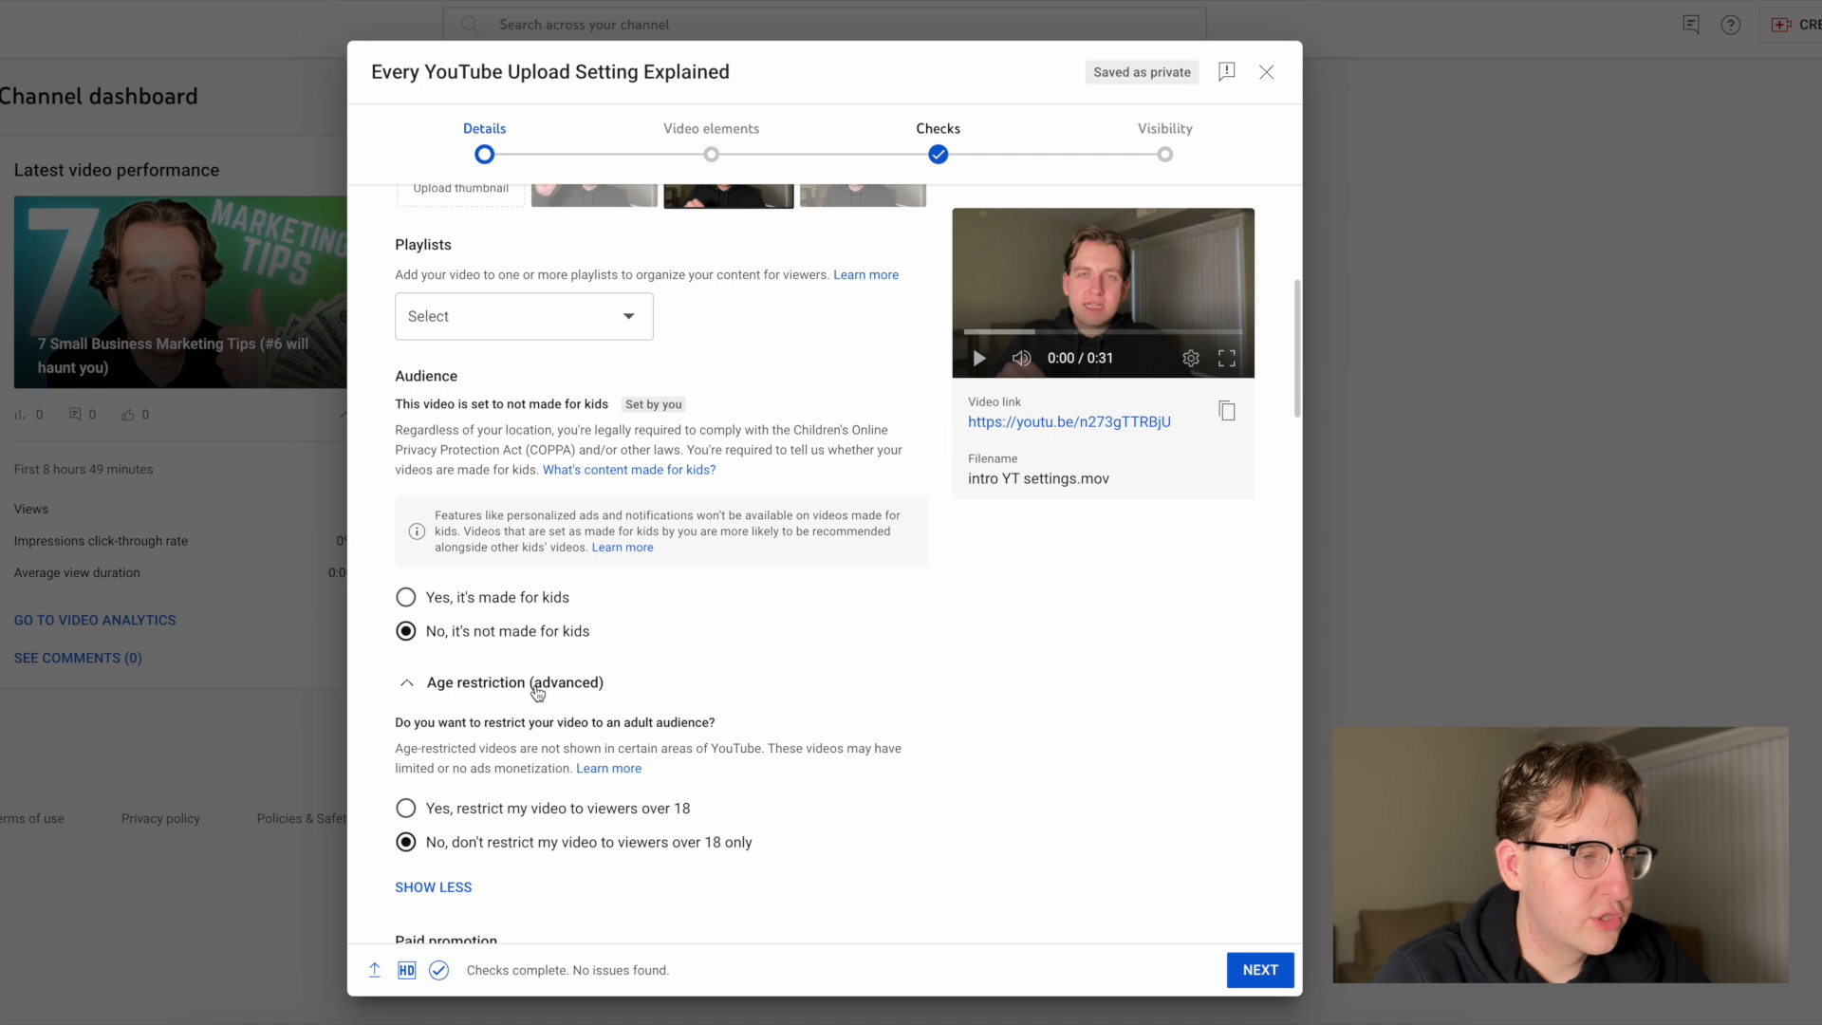
pyautogui.scroll(-3, 532, 704)
pyautogui.scroll(-1, 509, 770)
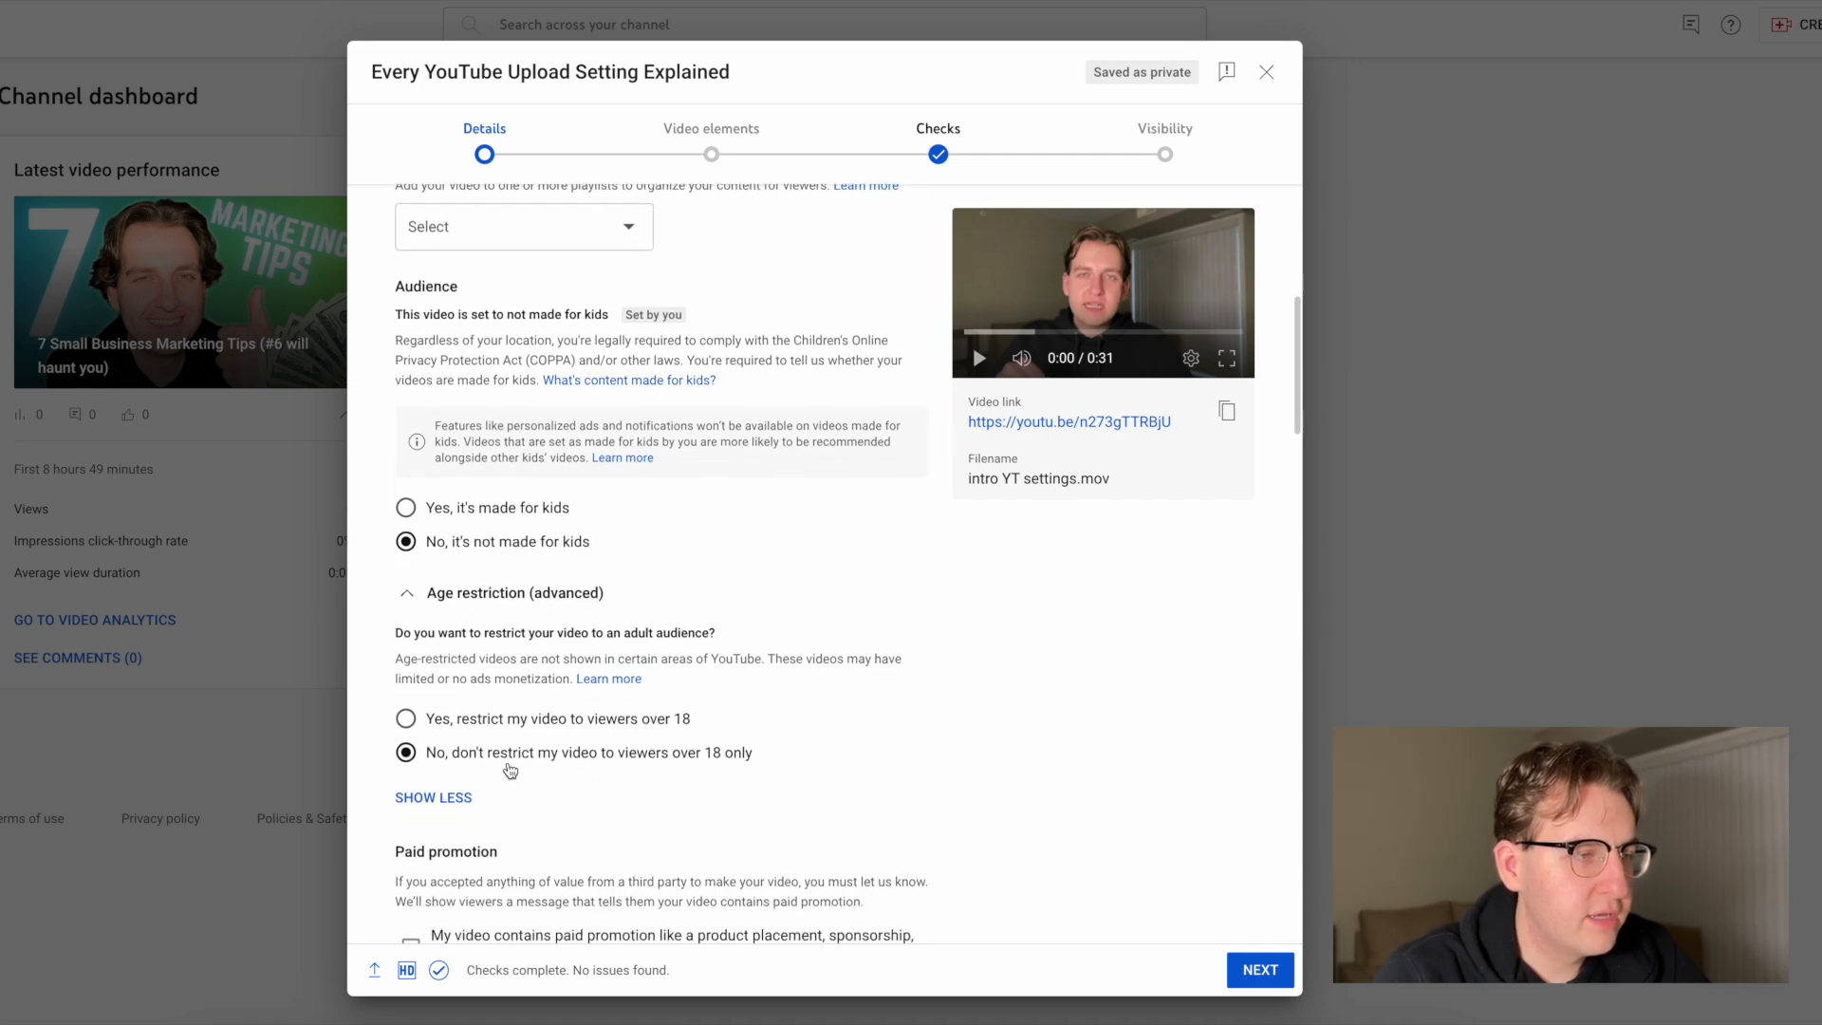
pyautogui.scroll(-1, 509, 770)
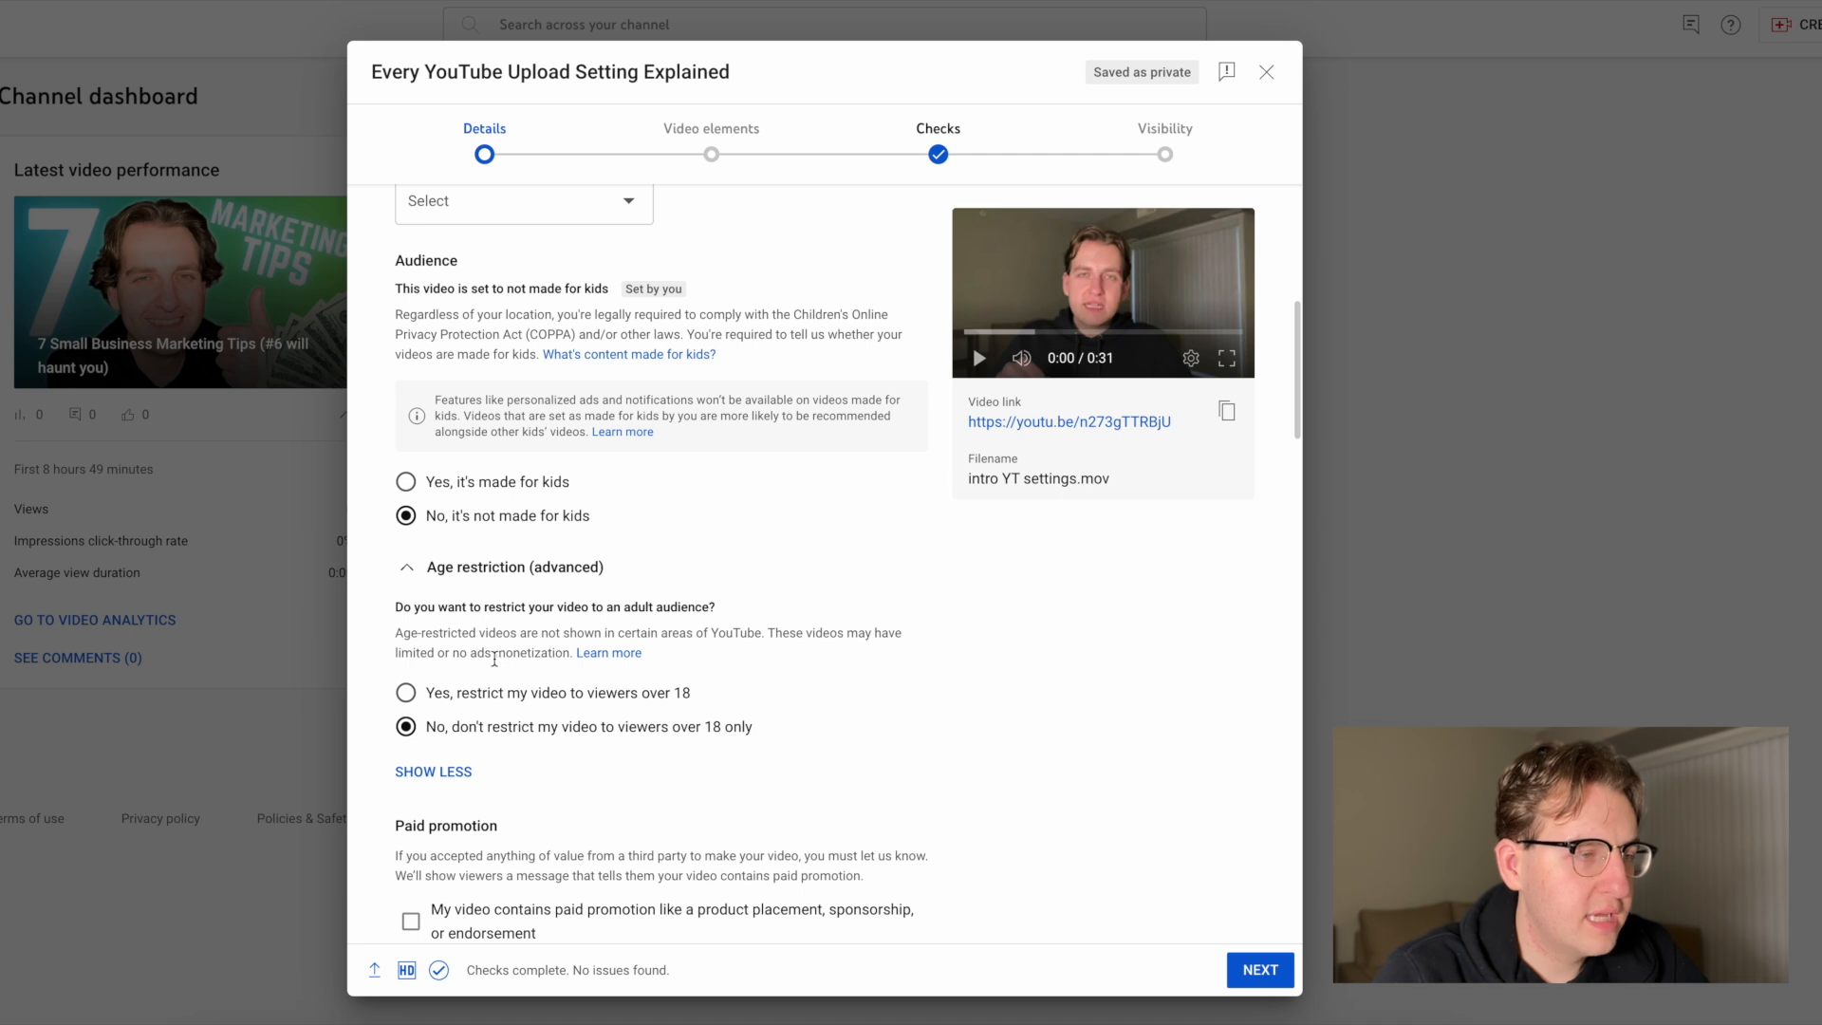
pyautogui.scroll(-1, 494, 658)
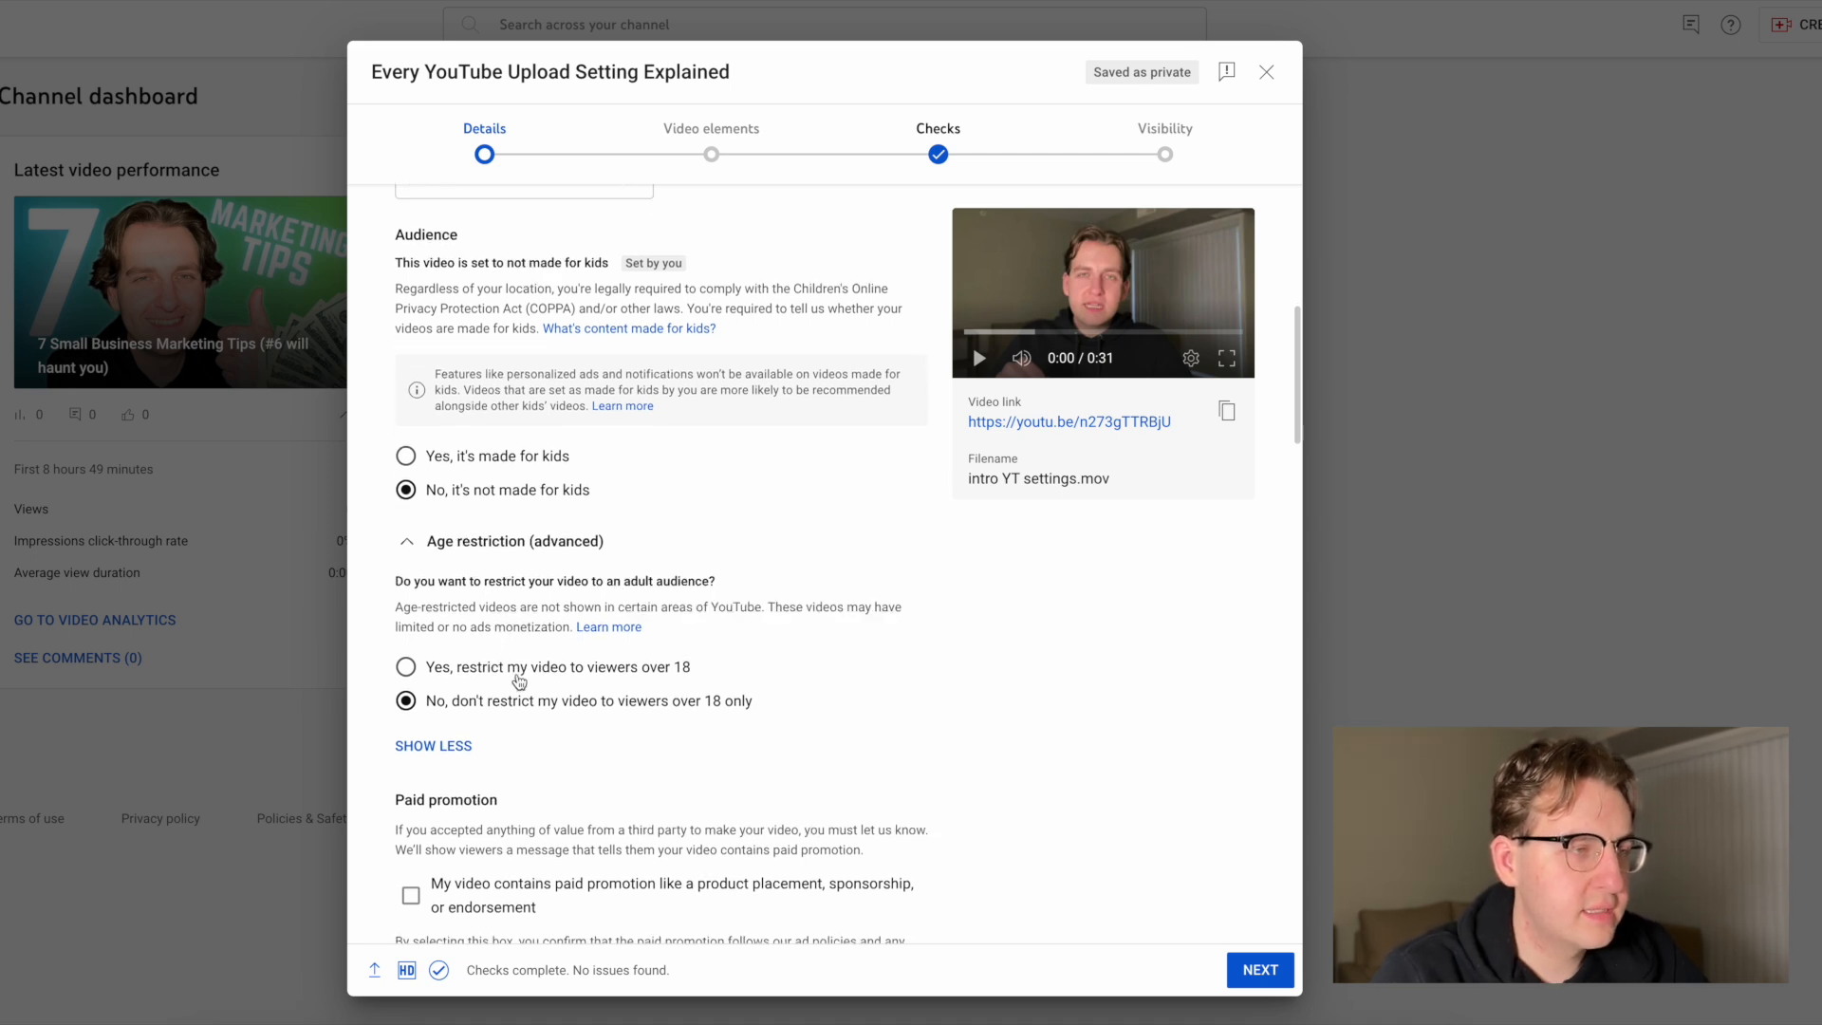
pyautogui.click(533, 545)
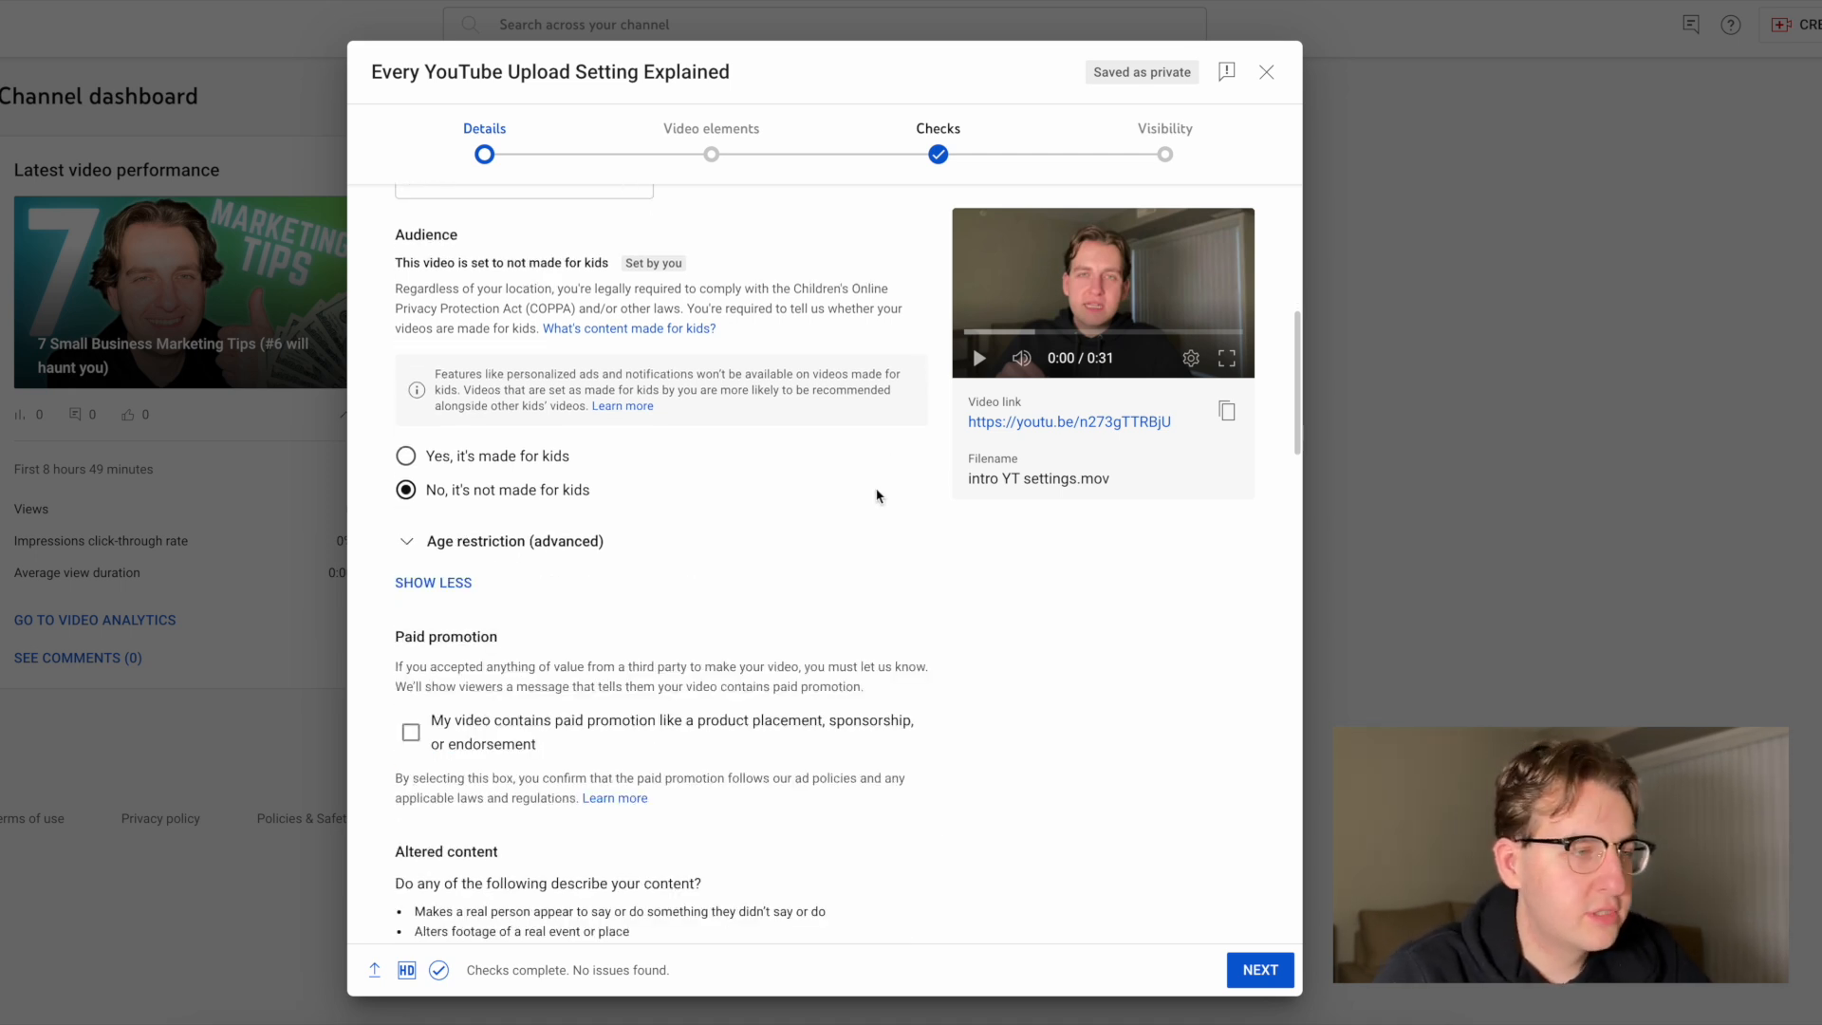
# Reopen the advanced age restriction section, check its adult-audience choices, and close it without changing the selection.
pyautogui.scroll(-1, 903, 567)
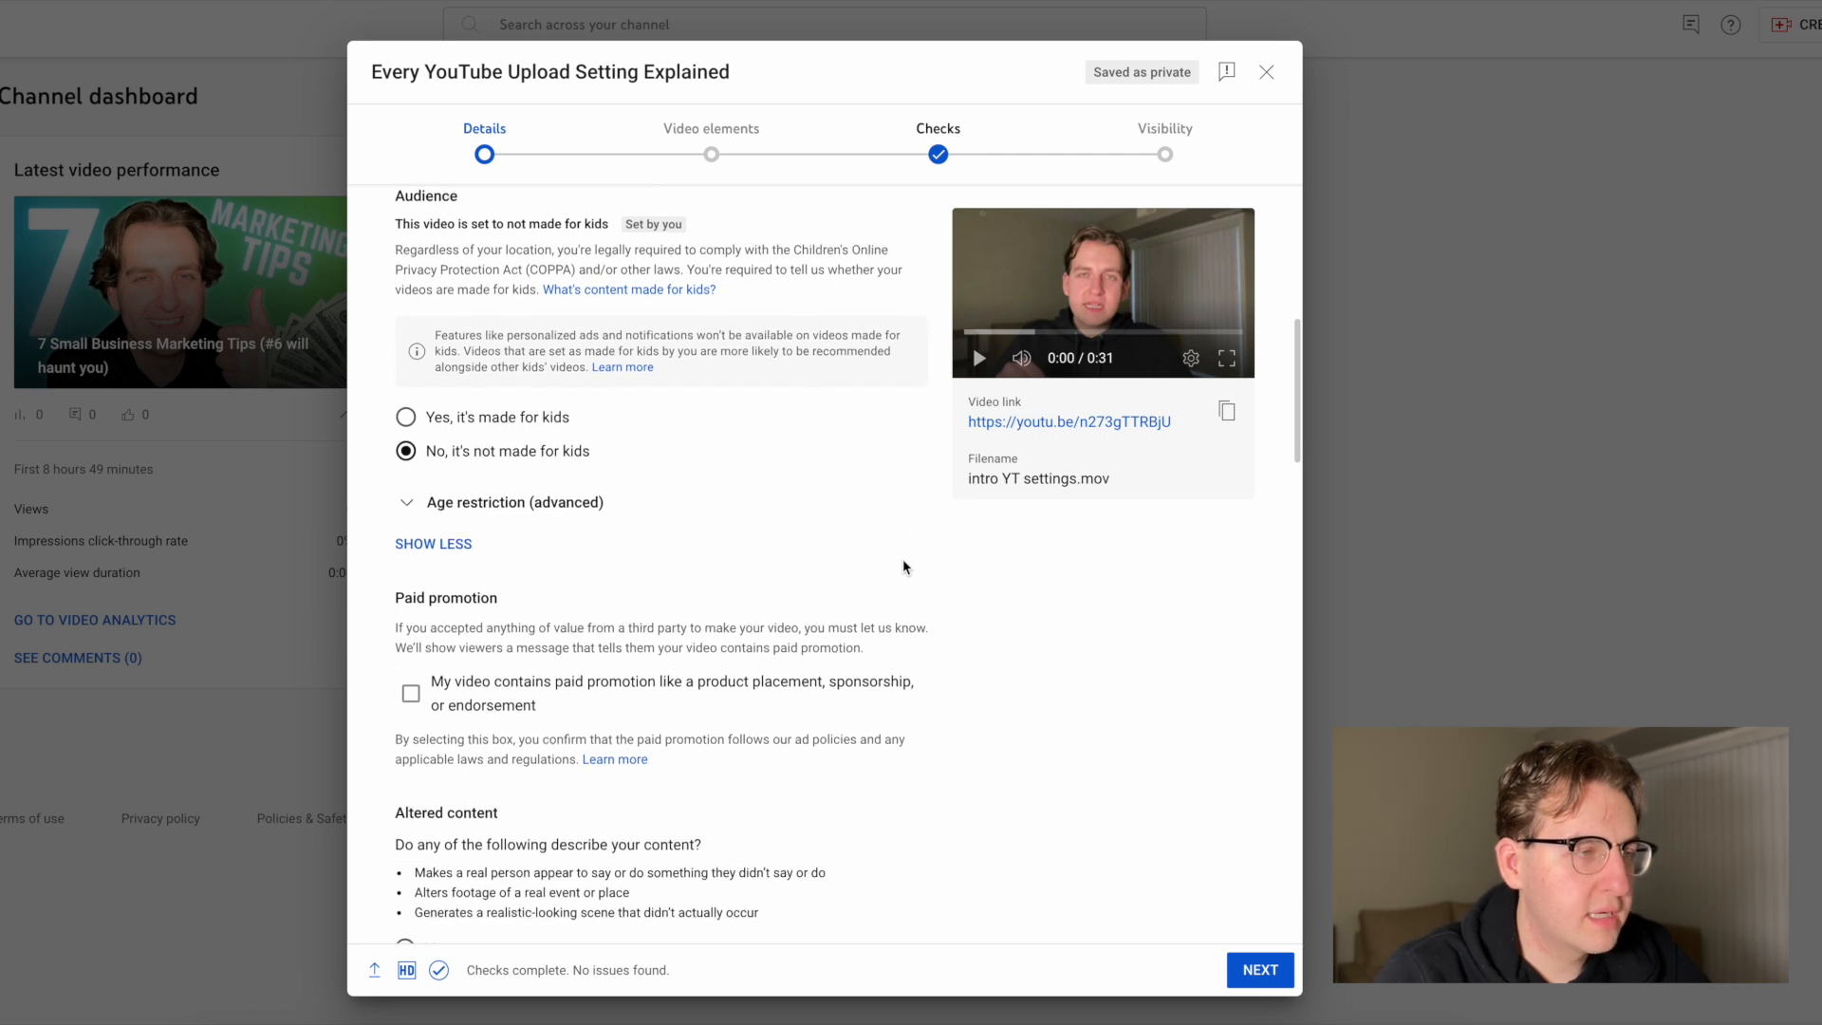
pyautogui.click(471, 504)
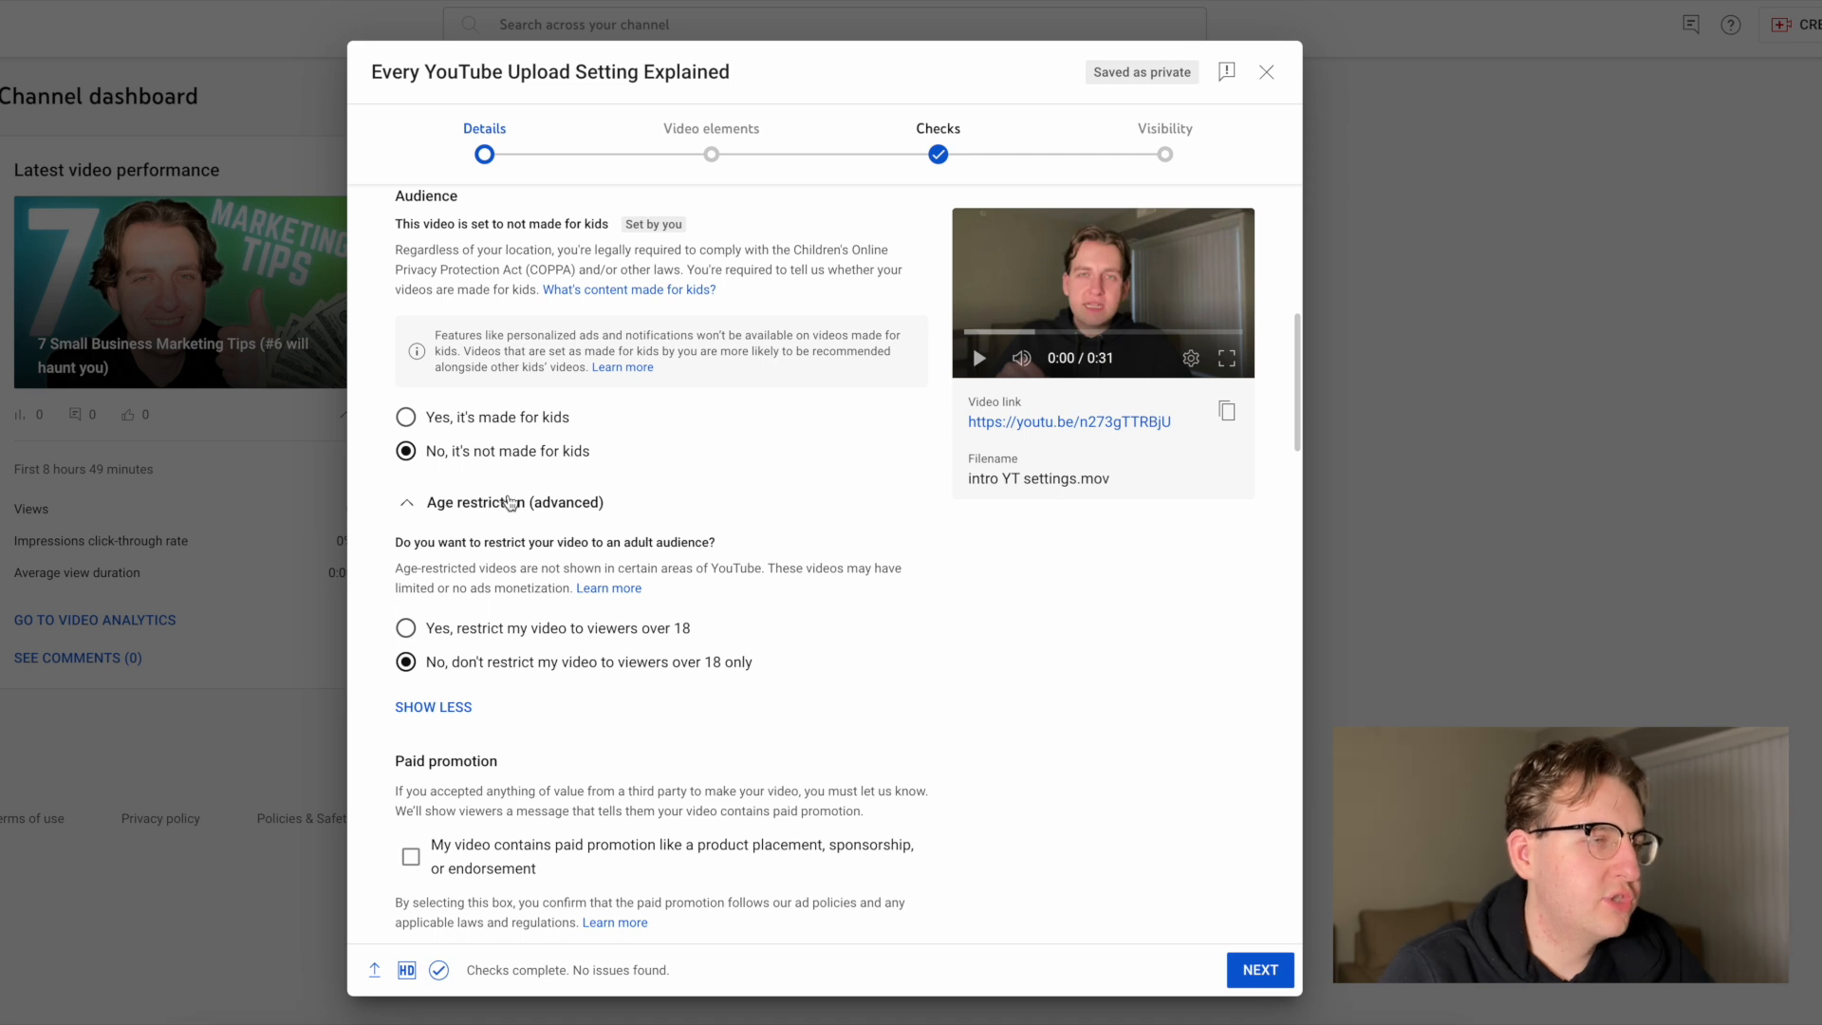
pyautogui.click(509, 502)
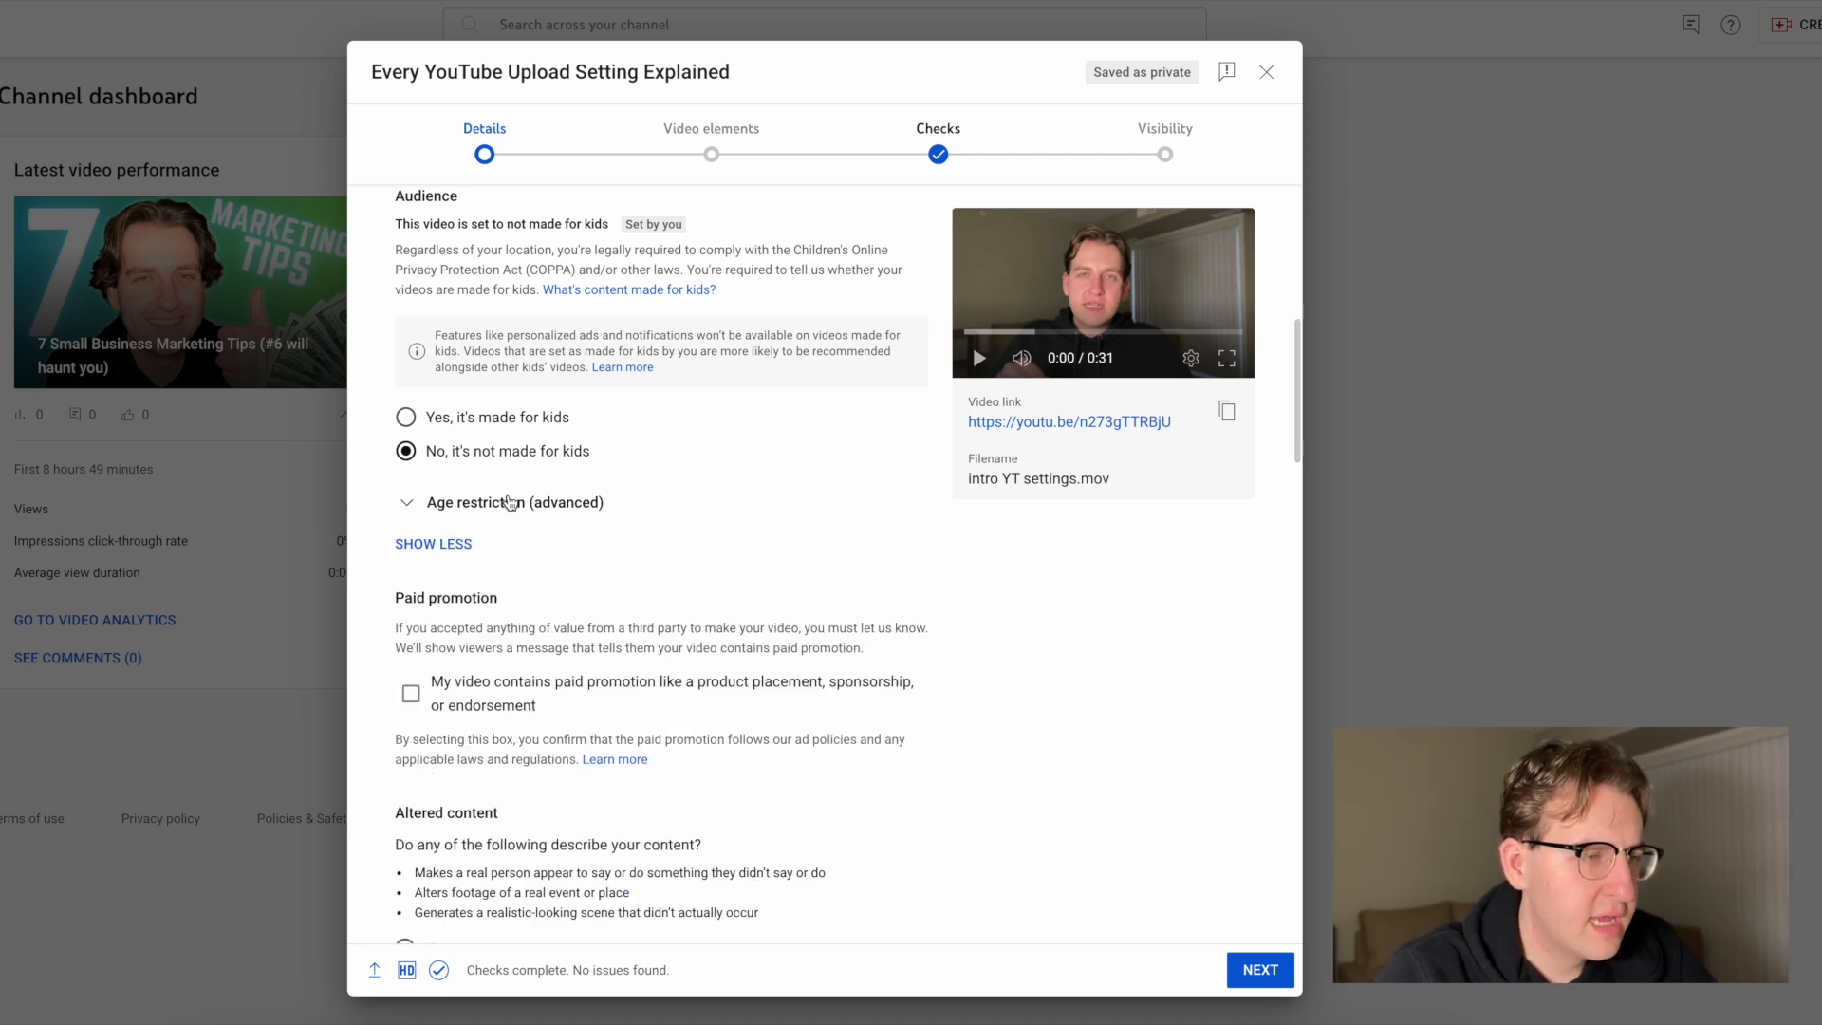
# Examine the paid promotion disclosure for product placement, sponsorship or endorsement.
pyautogui.scroll(-1, 509, 503)
pyautogui.scroll(-1, 474, 548)
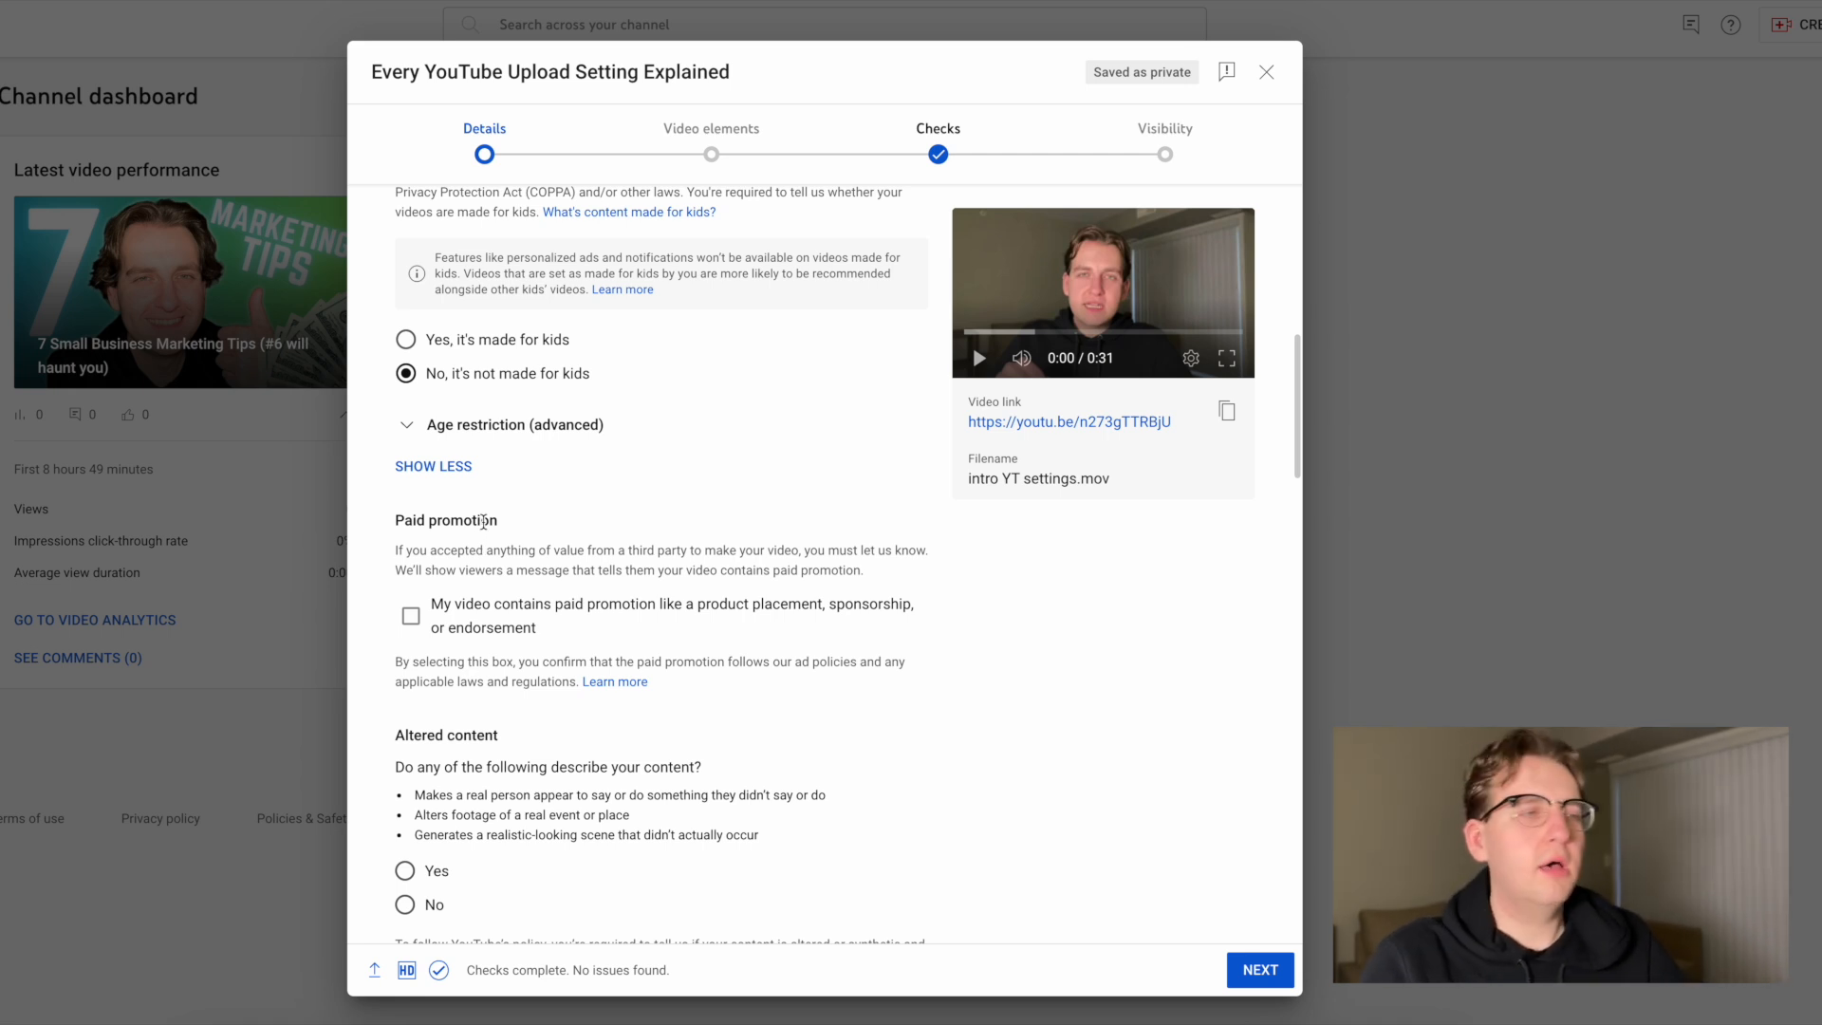
pyautogui.scroll(-1, 483, 521)
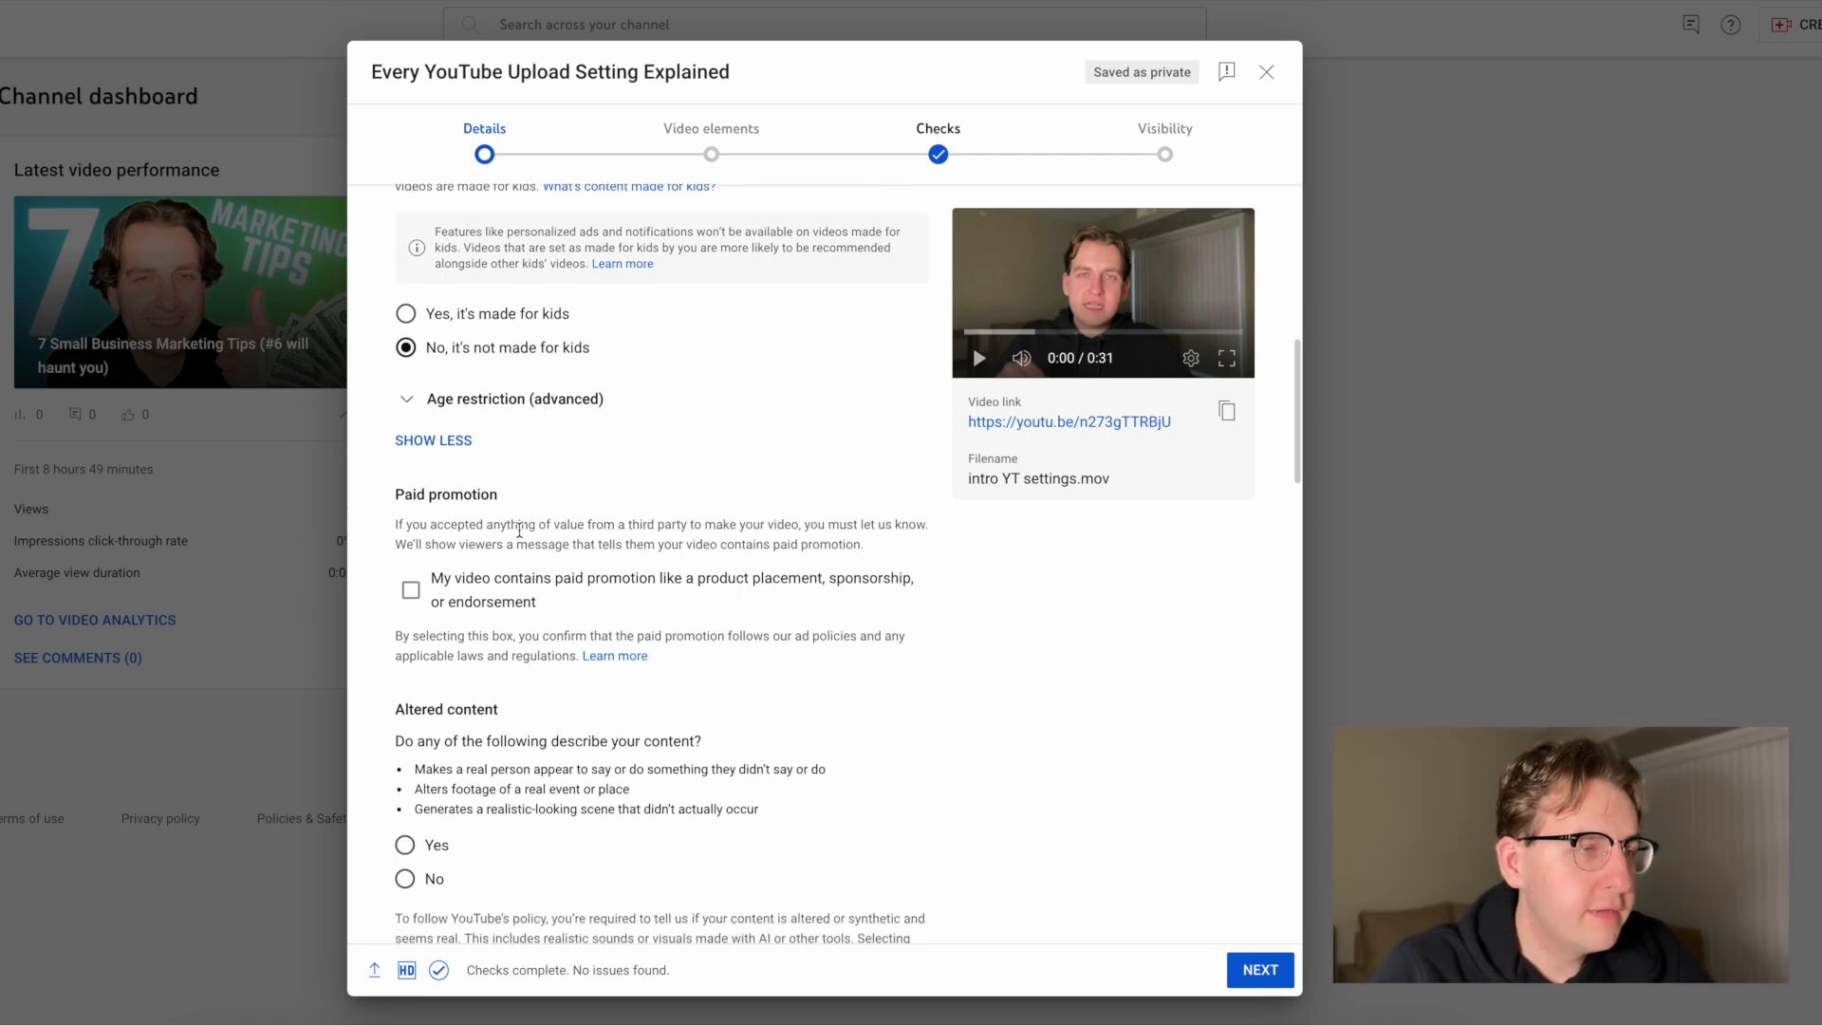
pyautogui.scroll(-1, 558, 541)
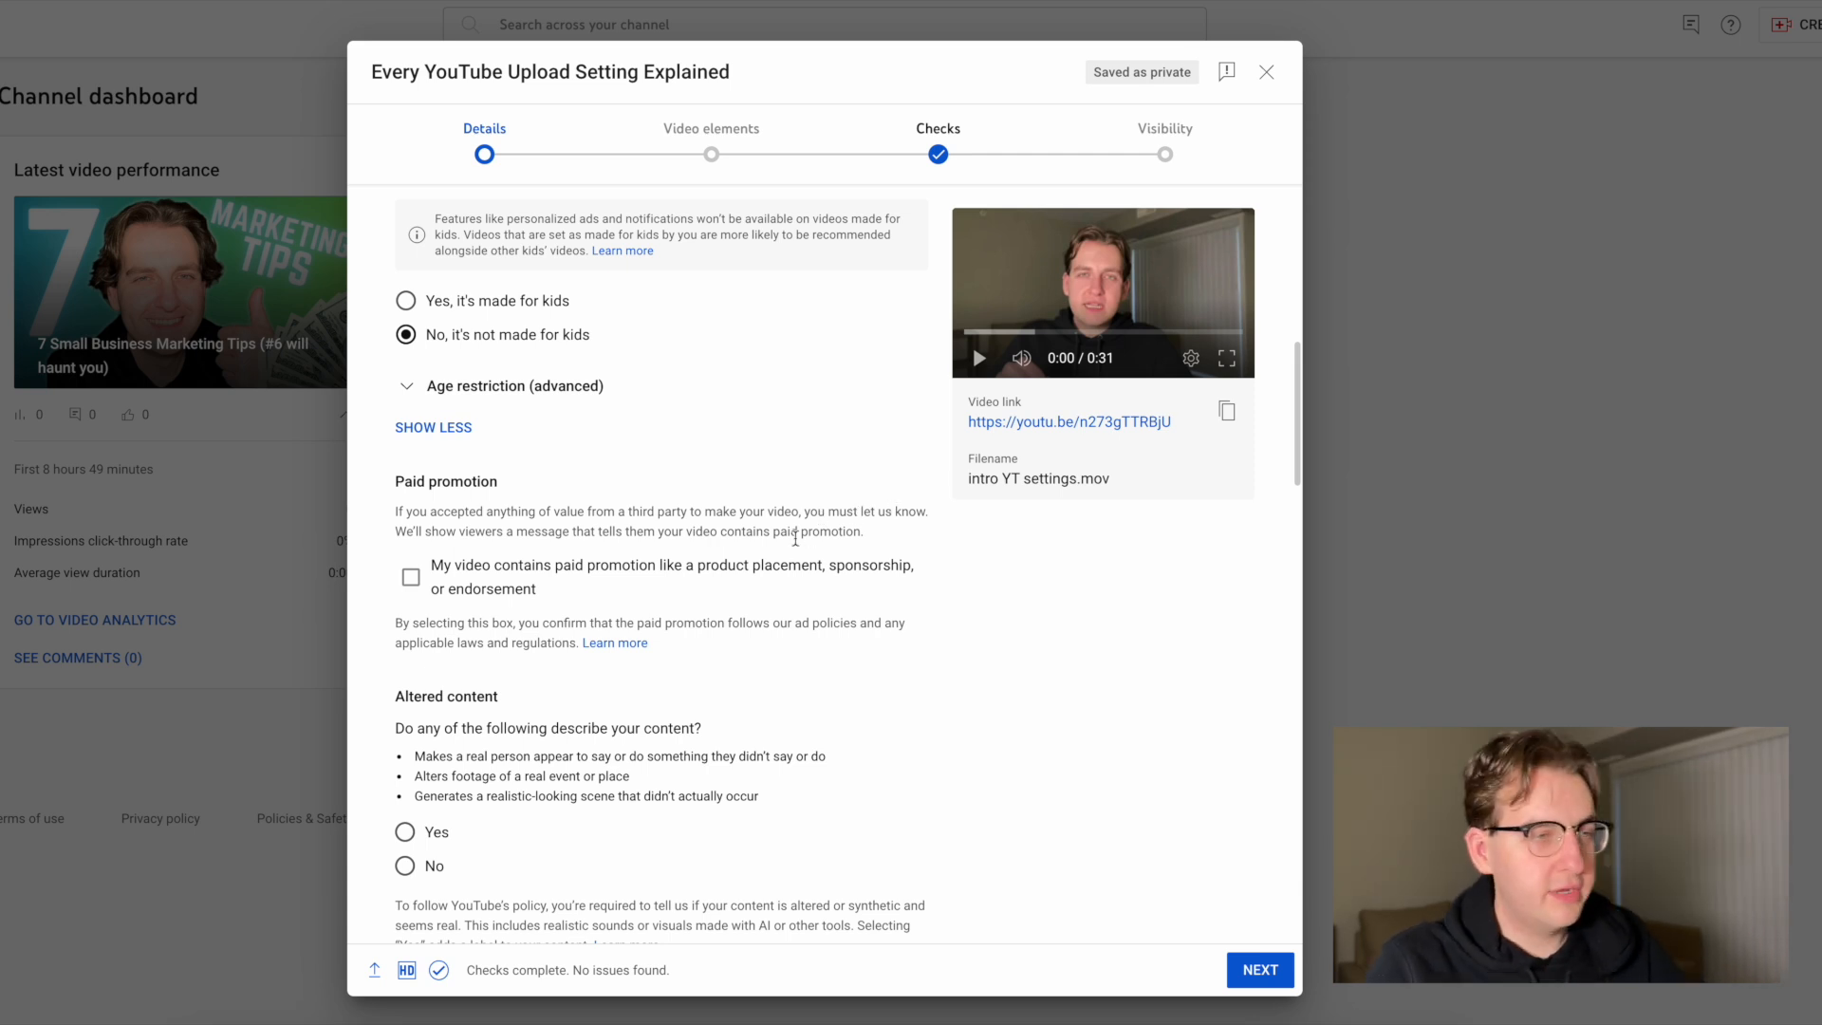
pyautogui.scroll(-1, 806, 569)
pyautogui.scroll(-1, 806, 569)
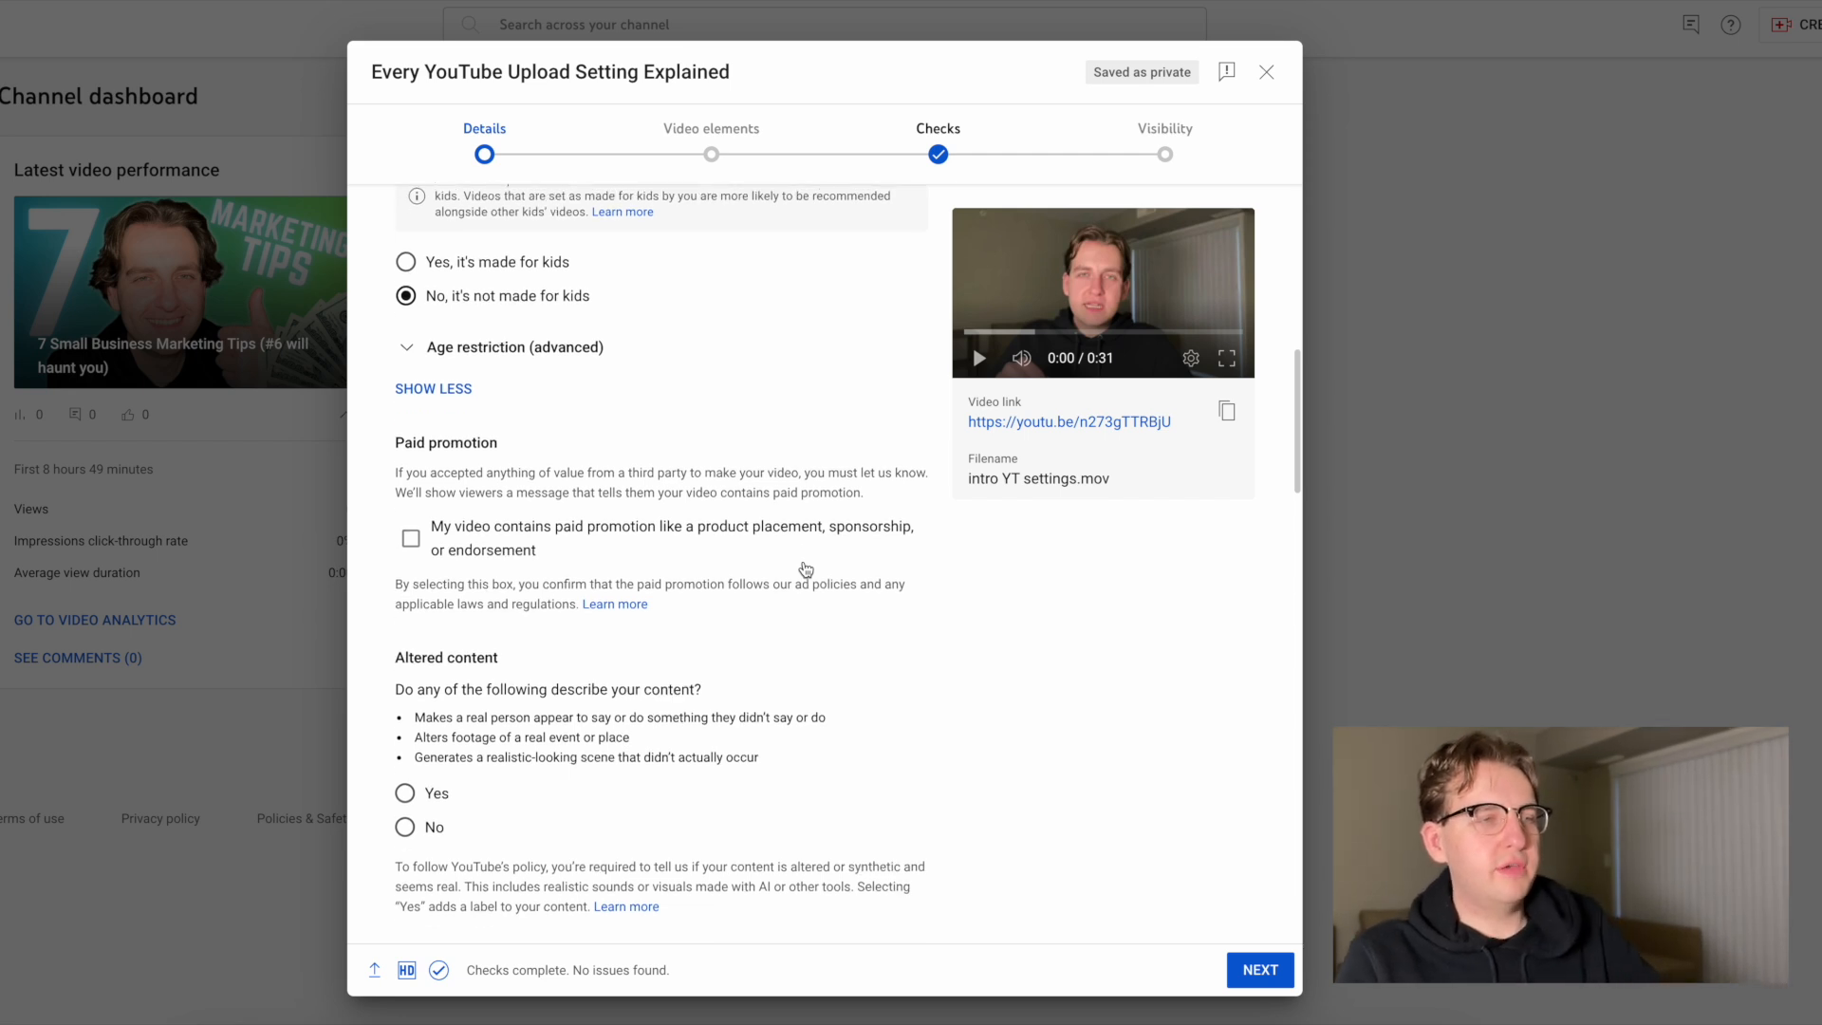
pyautogui.scroll(-1, 805, 565)
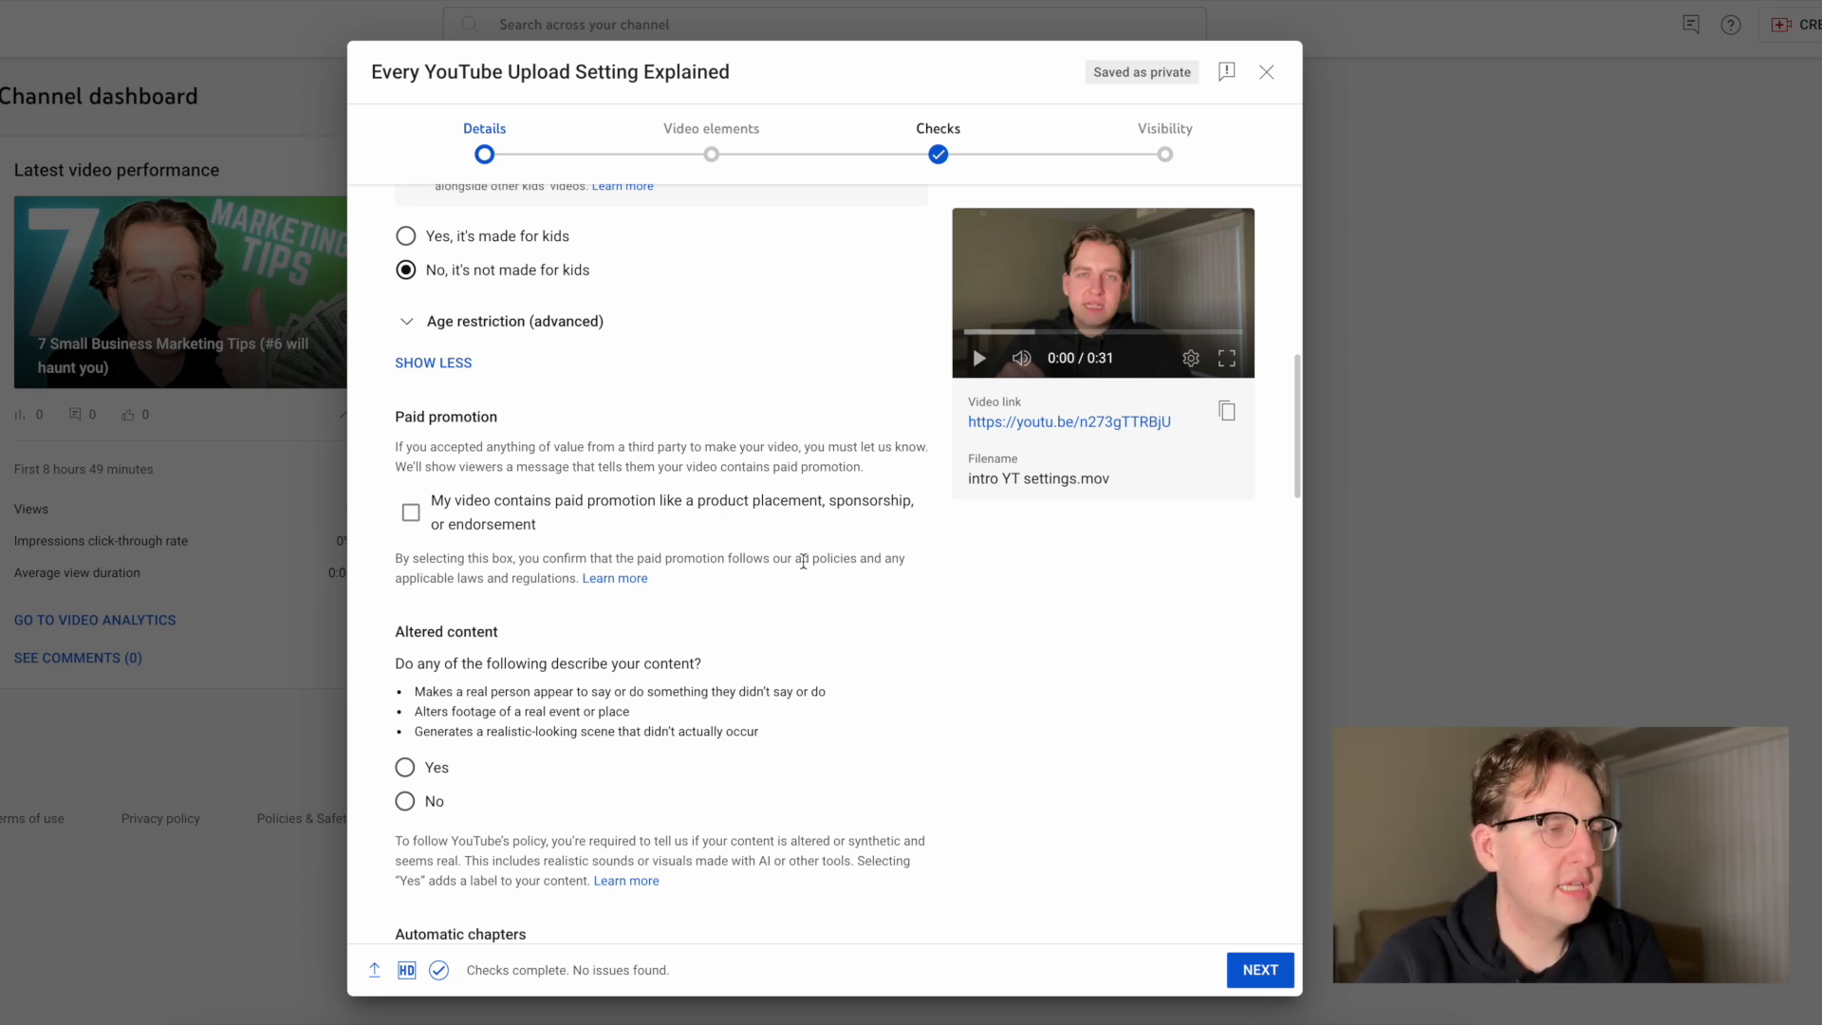
# Review the altered content criteria and answer No to declare that none of them describe the video.
pyautogui.scroll(-4, 803, 561)
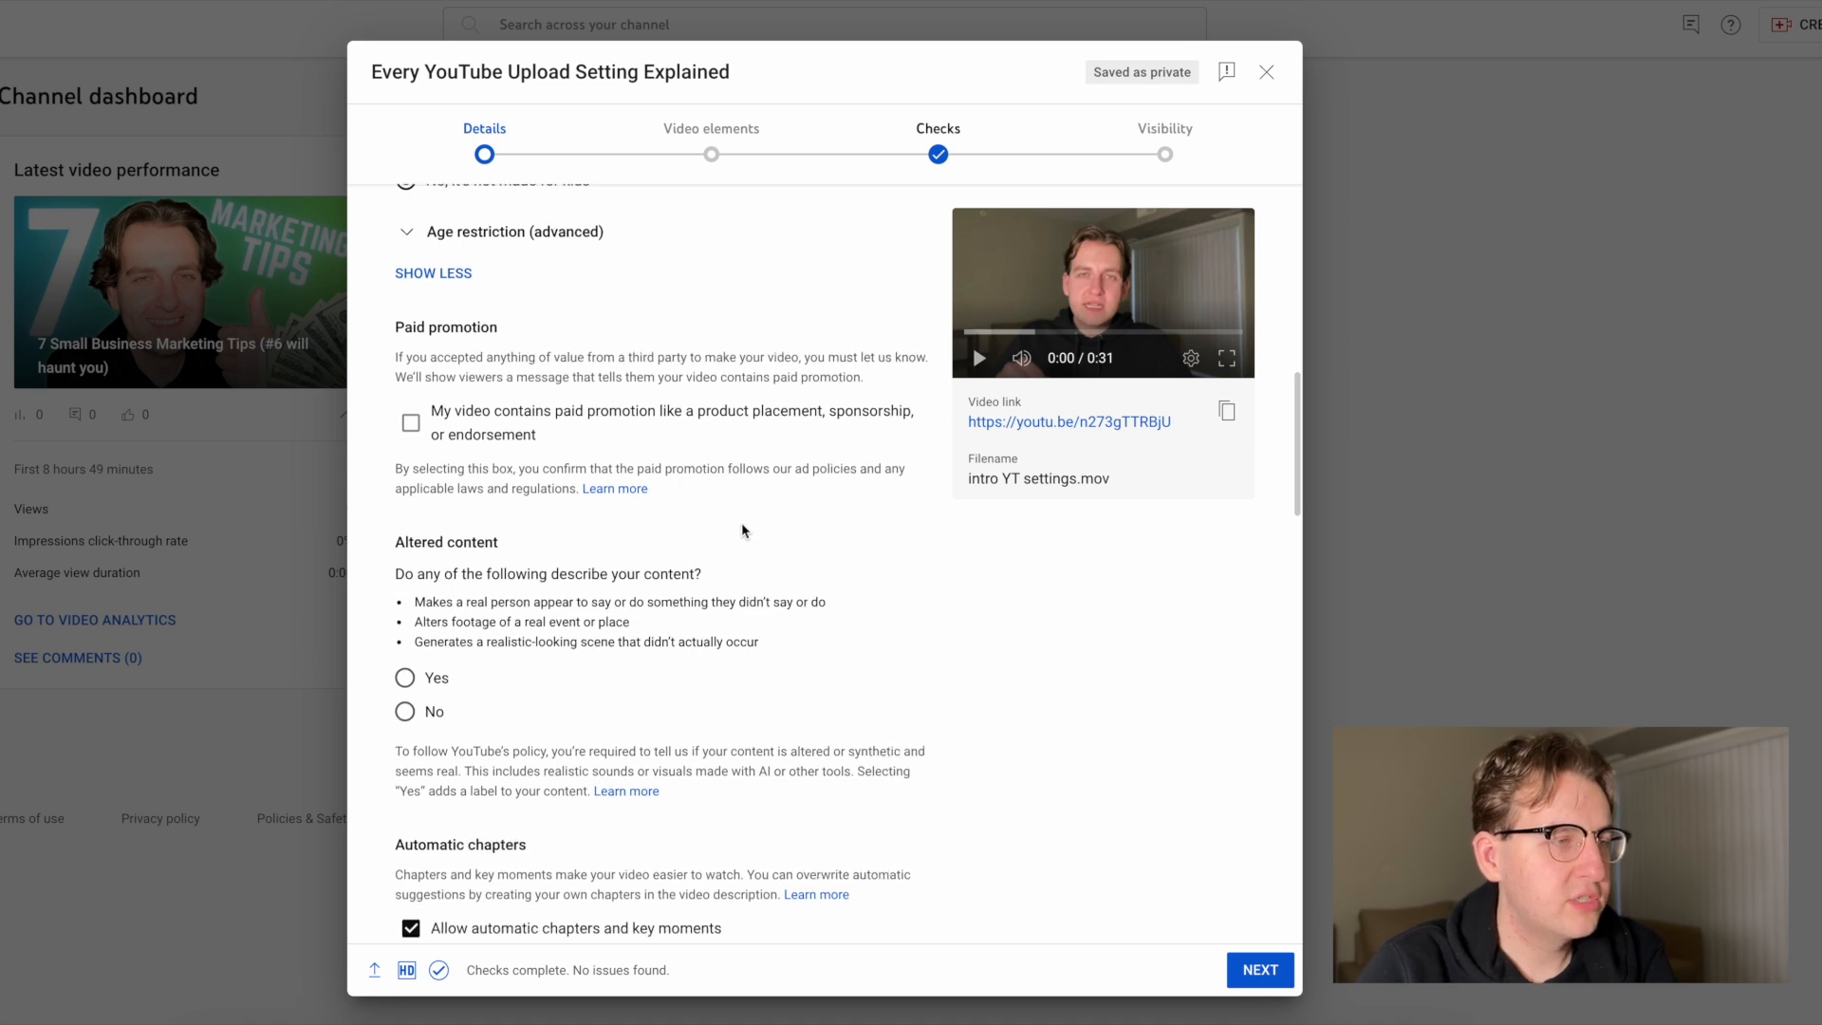
pyautogui.scroll(-1, 455, 544)
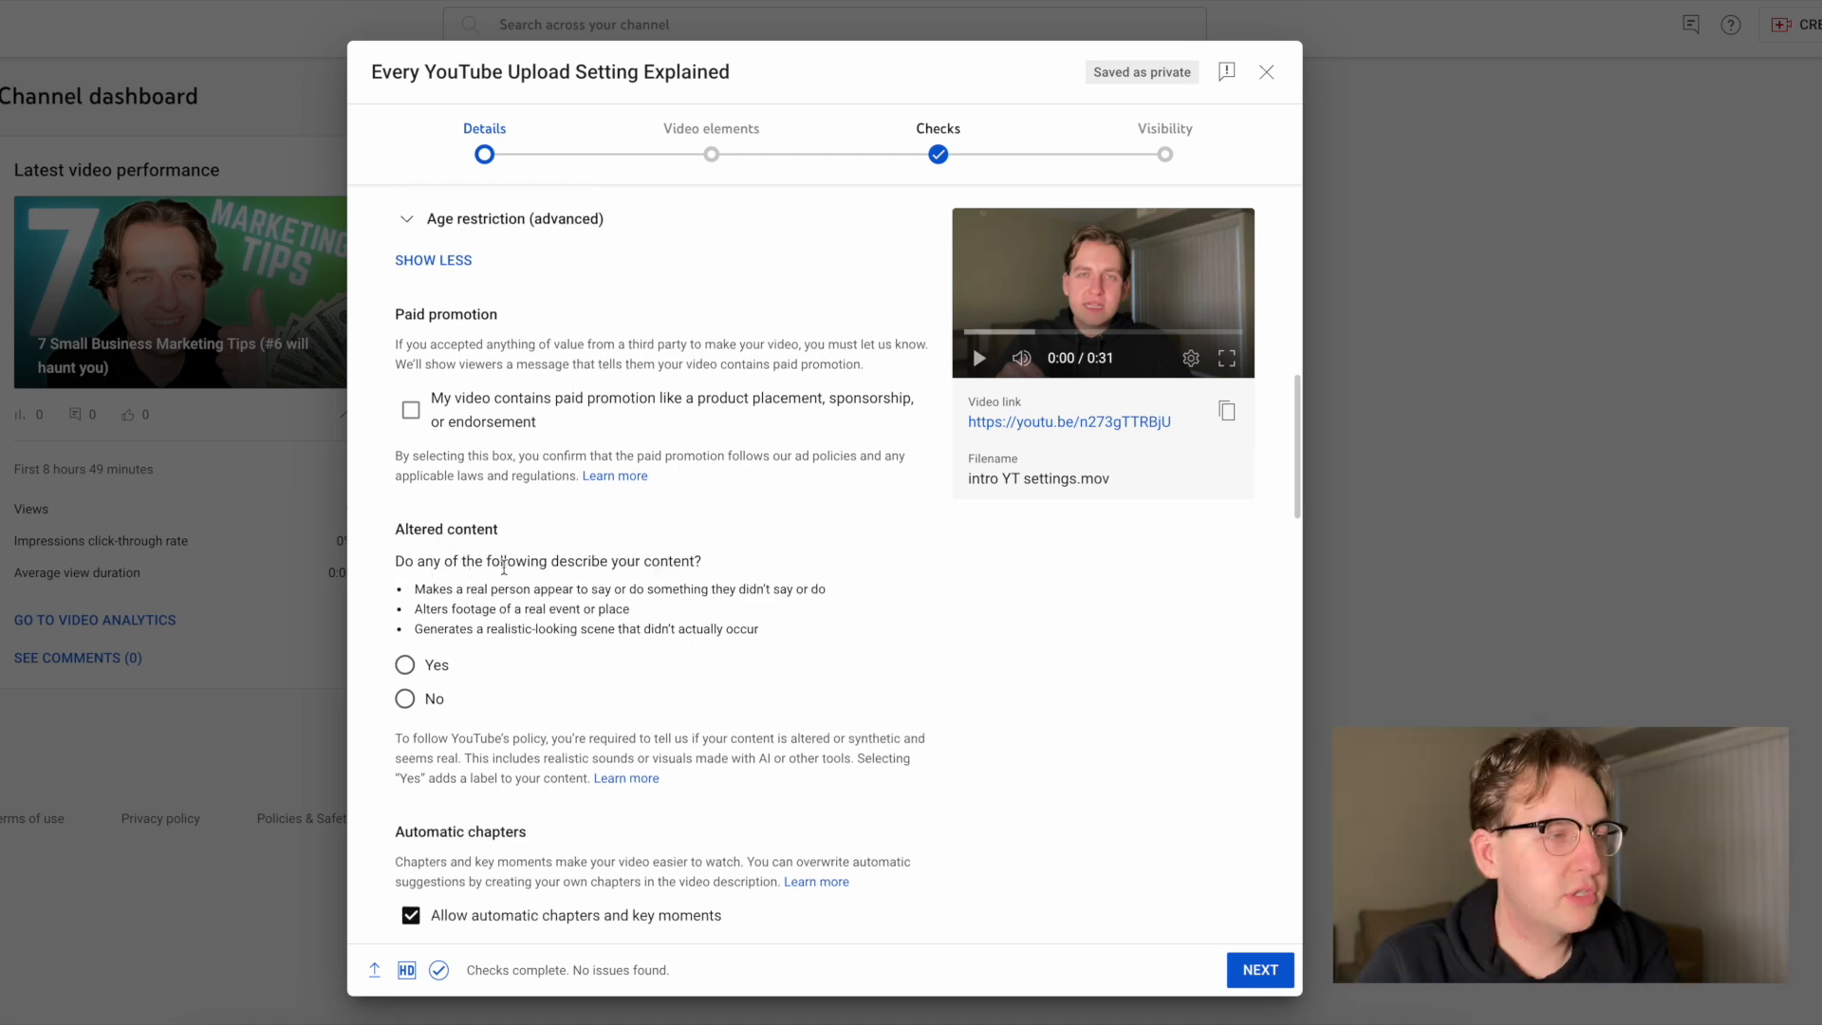
pyautogui.scroll(-1, 540, 565)
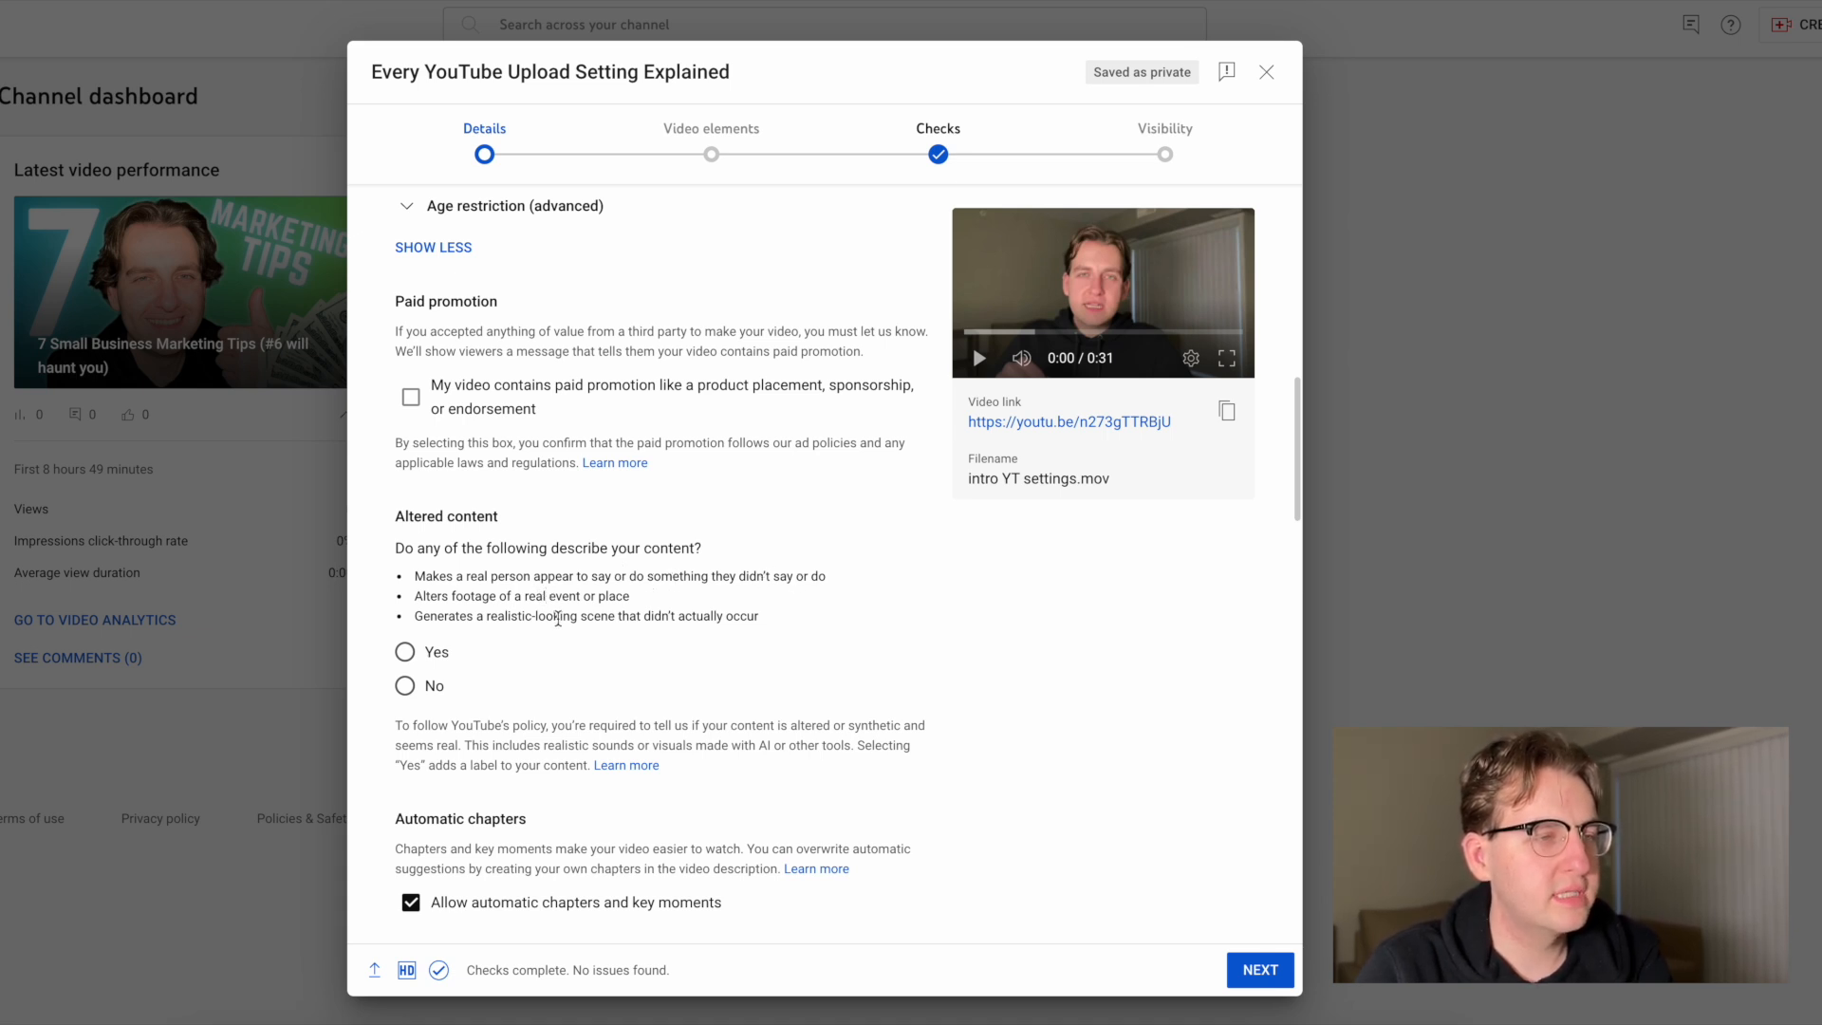
pyautogui.scroll(-1, 696, 613)
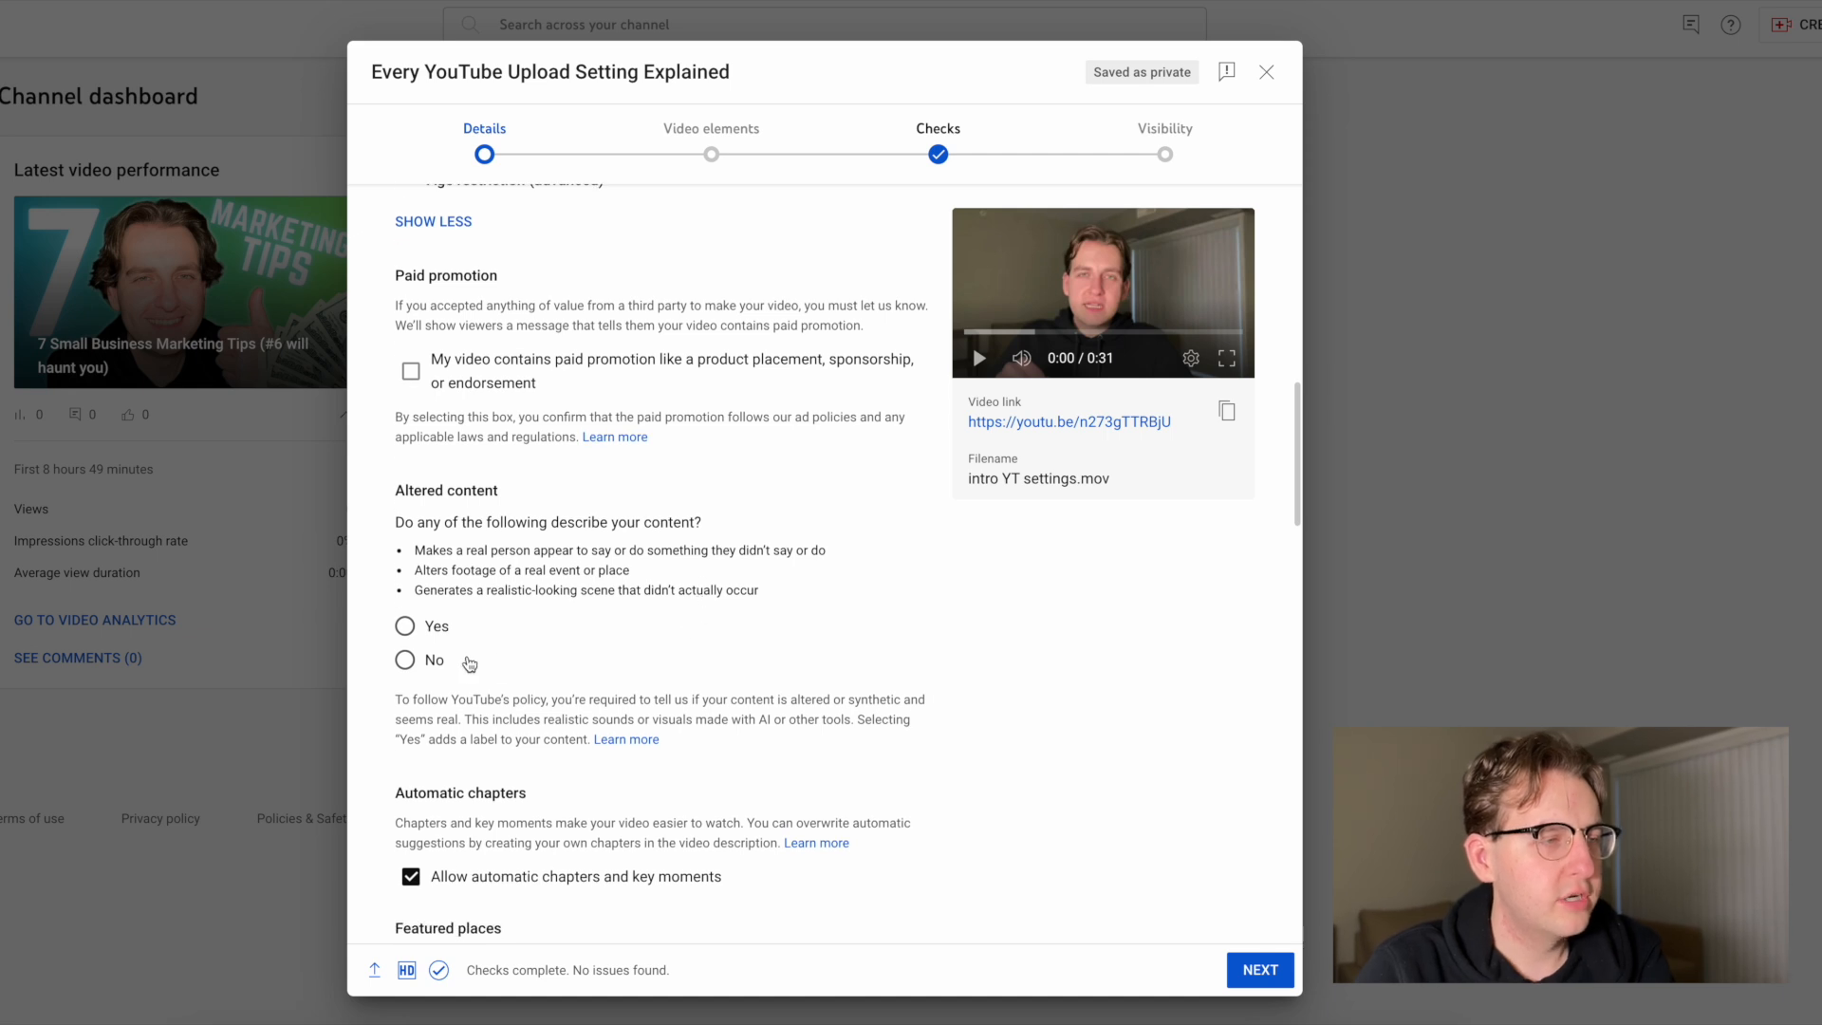
pyautogui.click(421, 667)
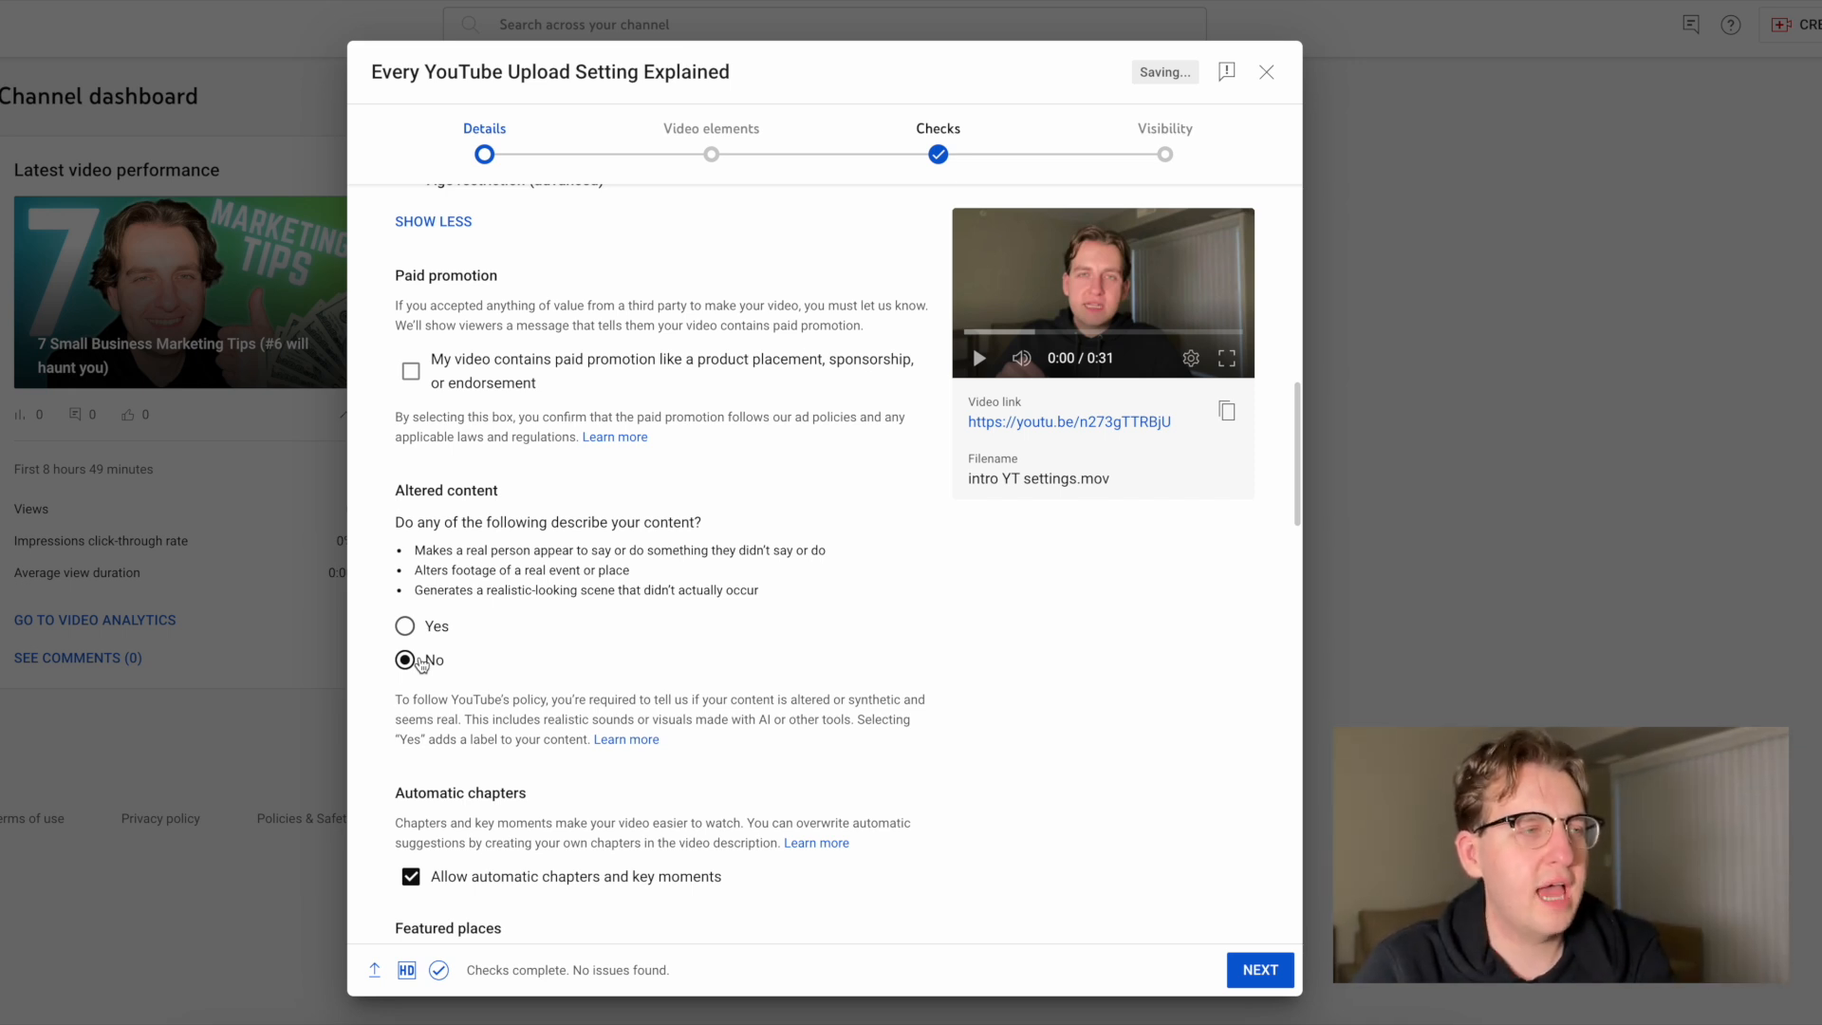
# Review the automatic chapters setting and compare it with the manual chapter timestamps in the video's description.
pyautogui.scroll(-1, 679, 615)
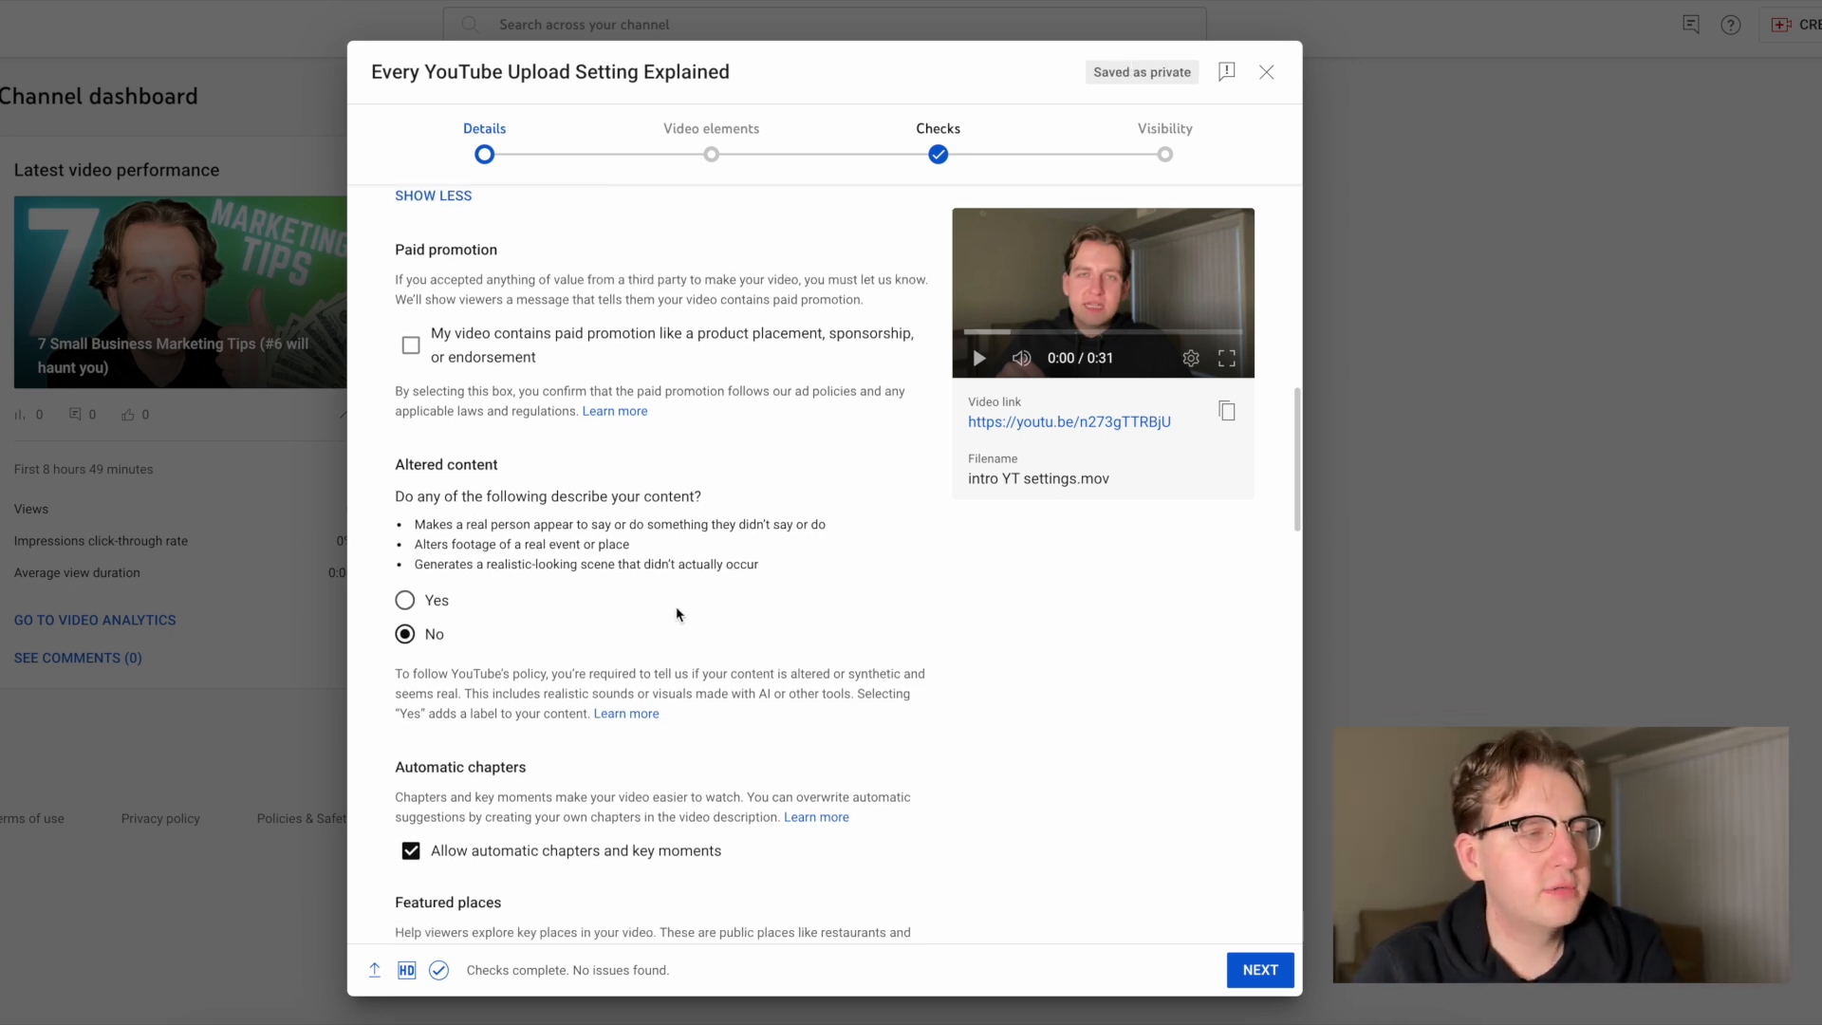
pyautogui.scroll(-1, 679, 614)
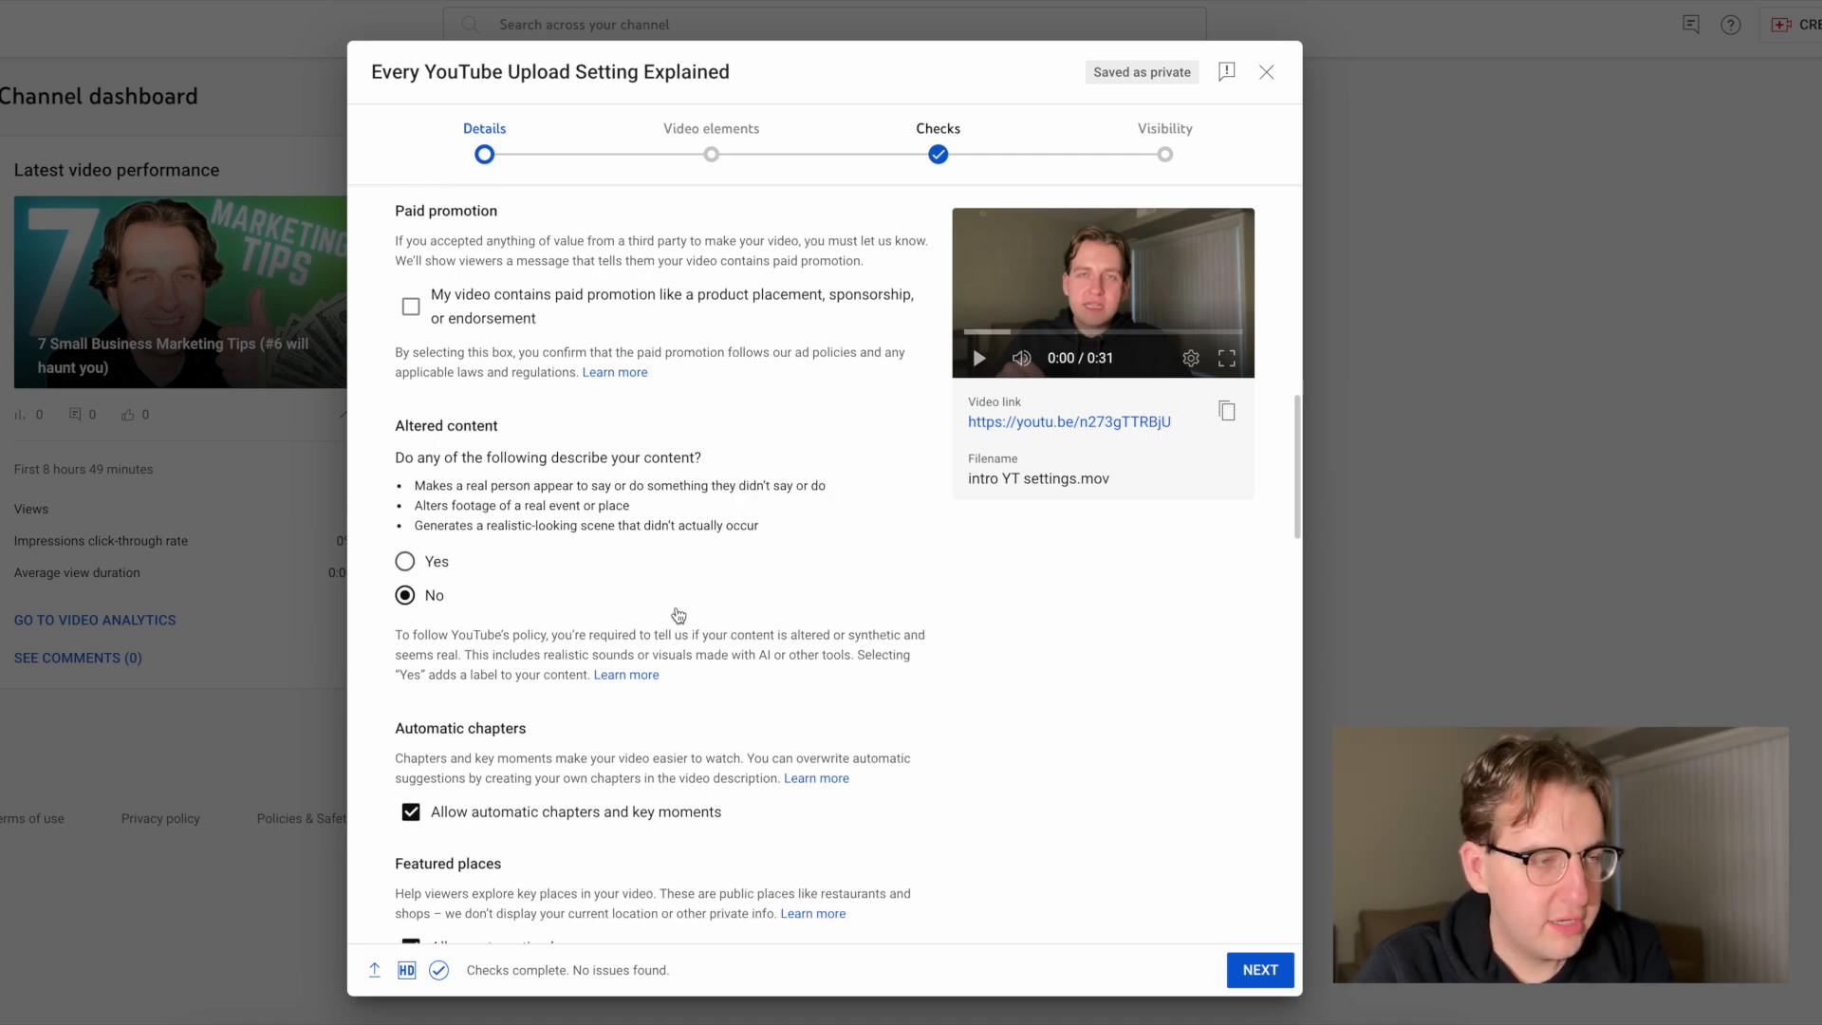
pyautogui.scroll(-1, 678, 615)
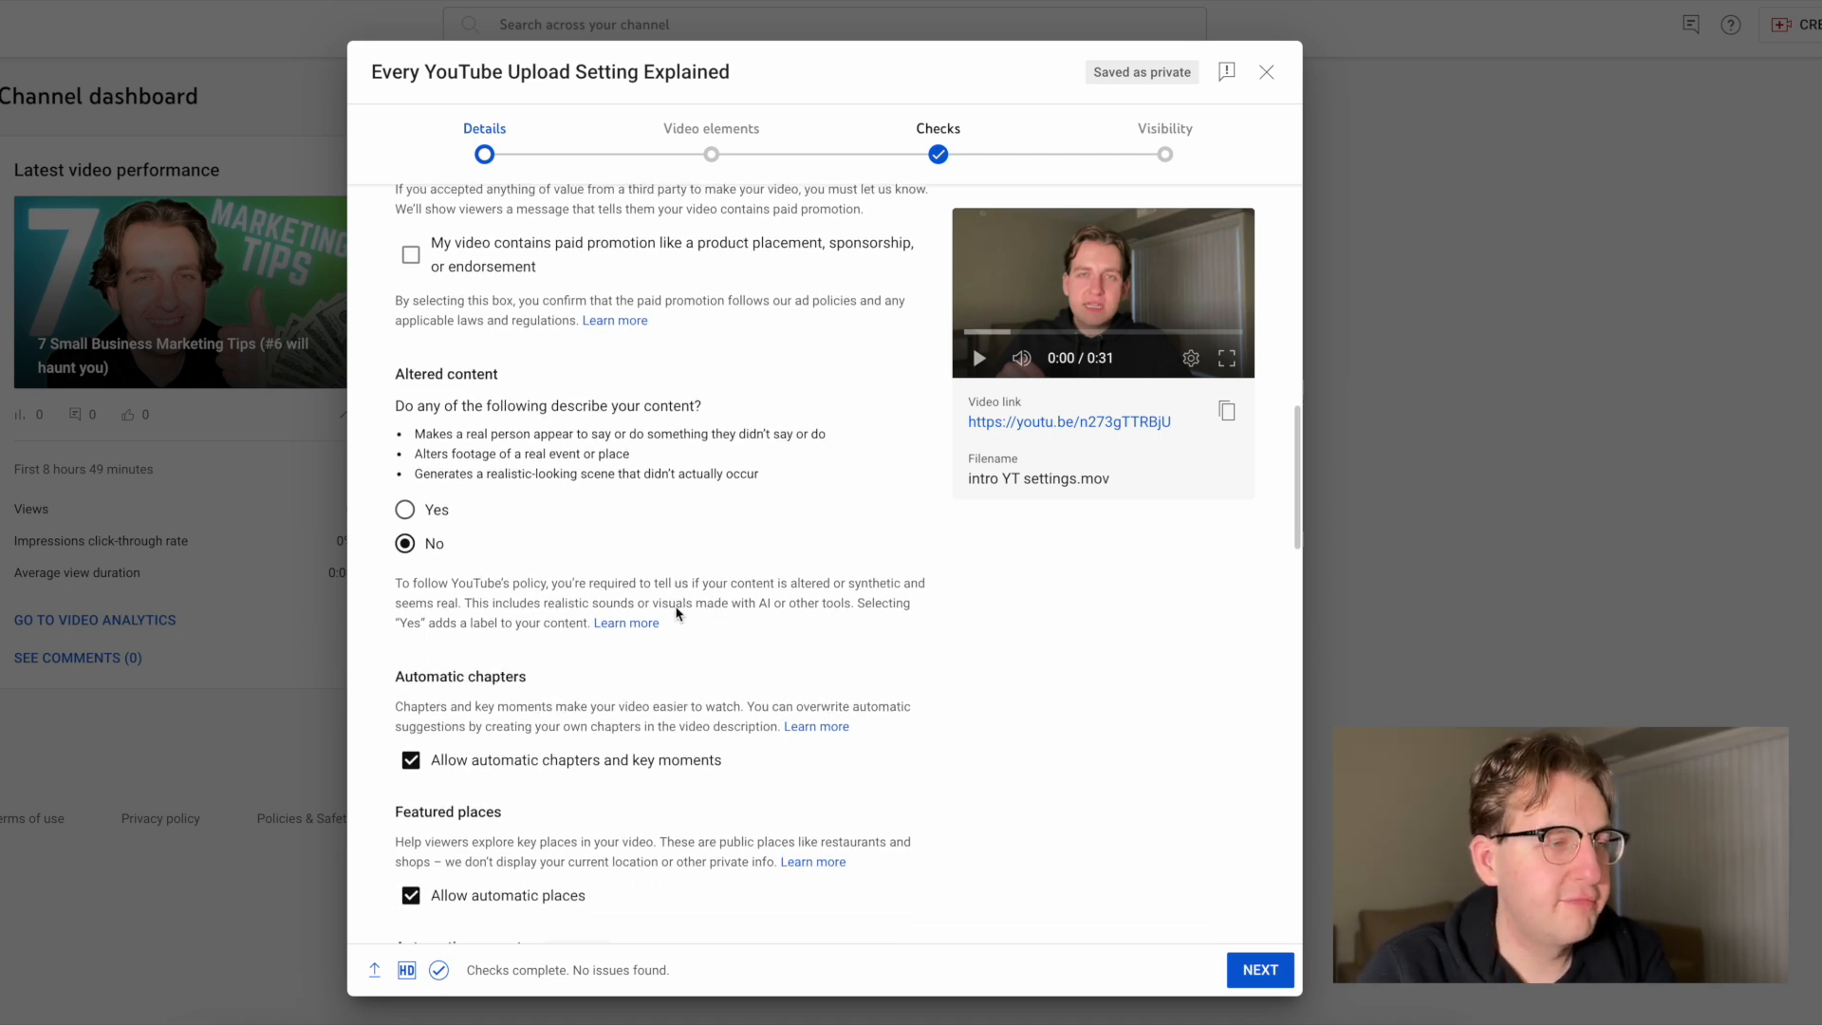
pyautogui.scroll(-1, 678, 615)
pyautogui.scroll(-3, 679, 615)
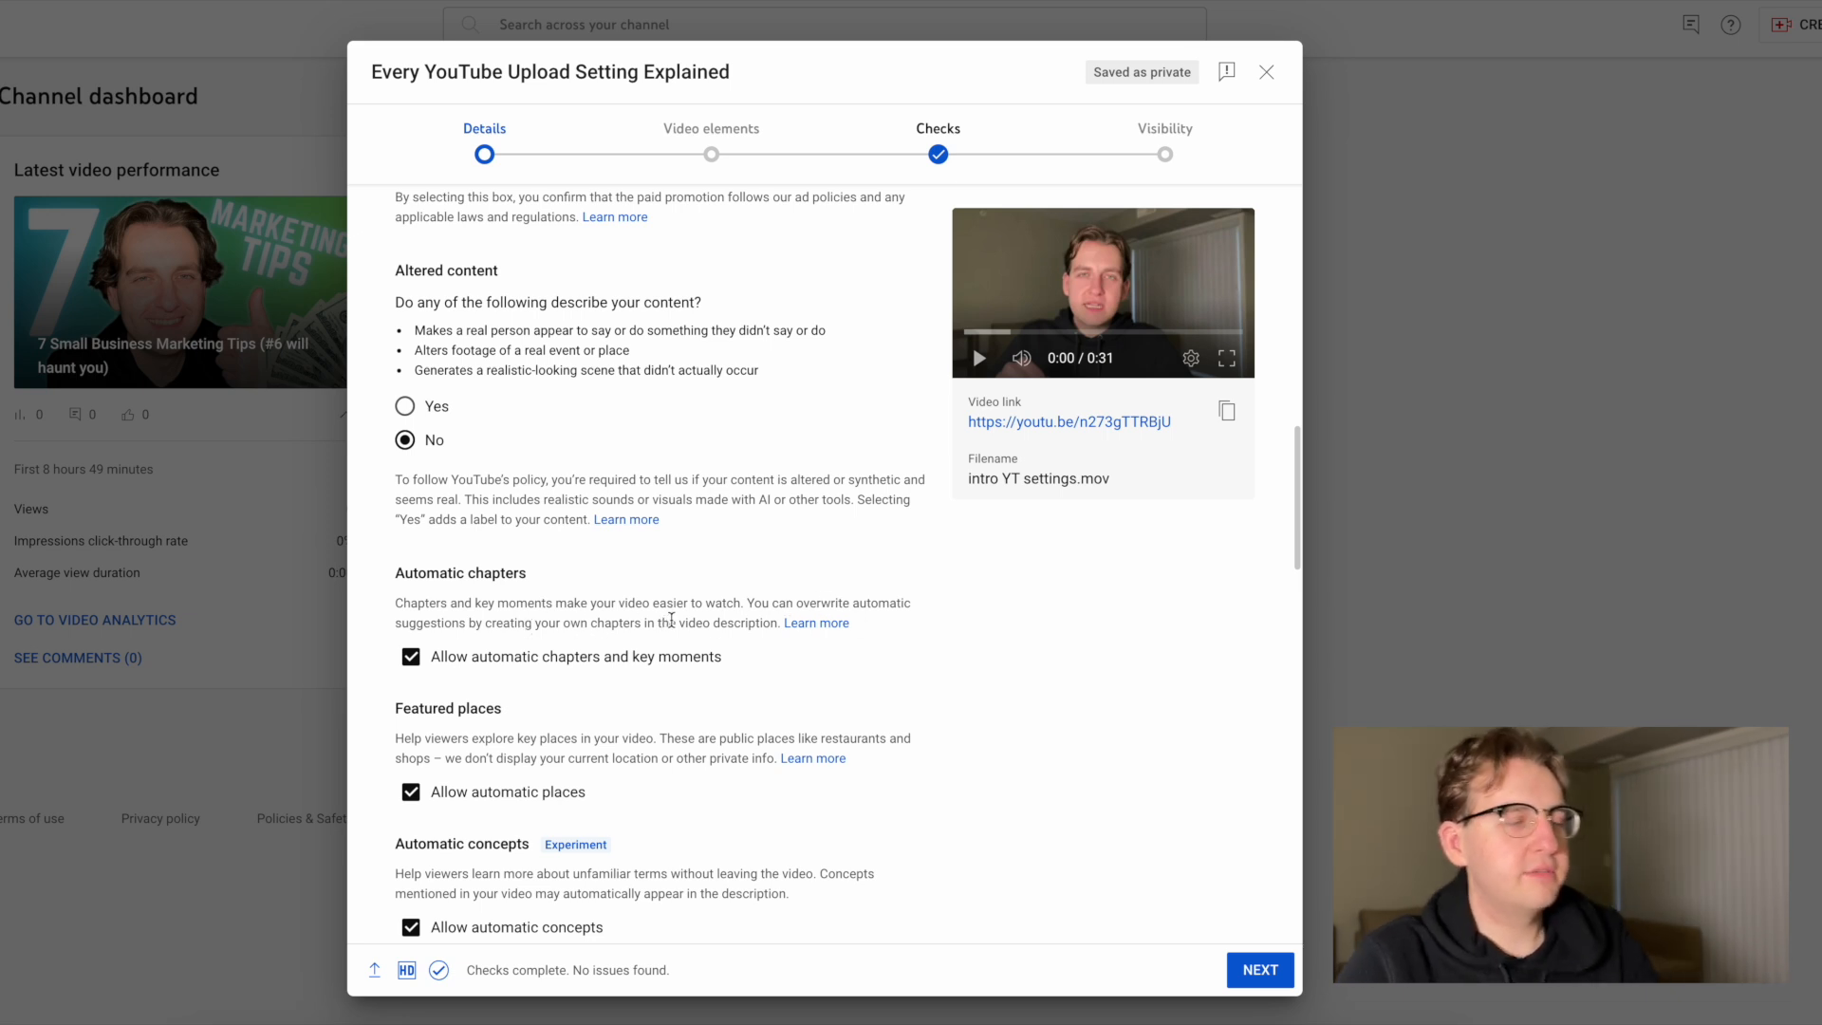
pyautogui.scroll(15, 664, 623)
pyautogui.scroll(2, 718, 623)
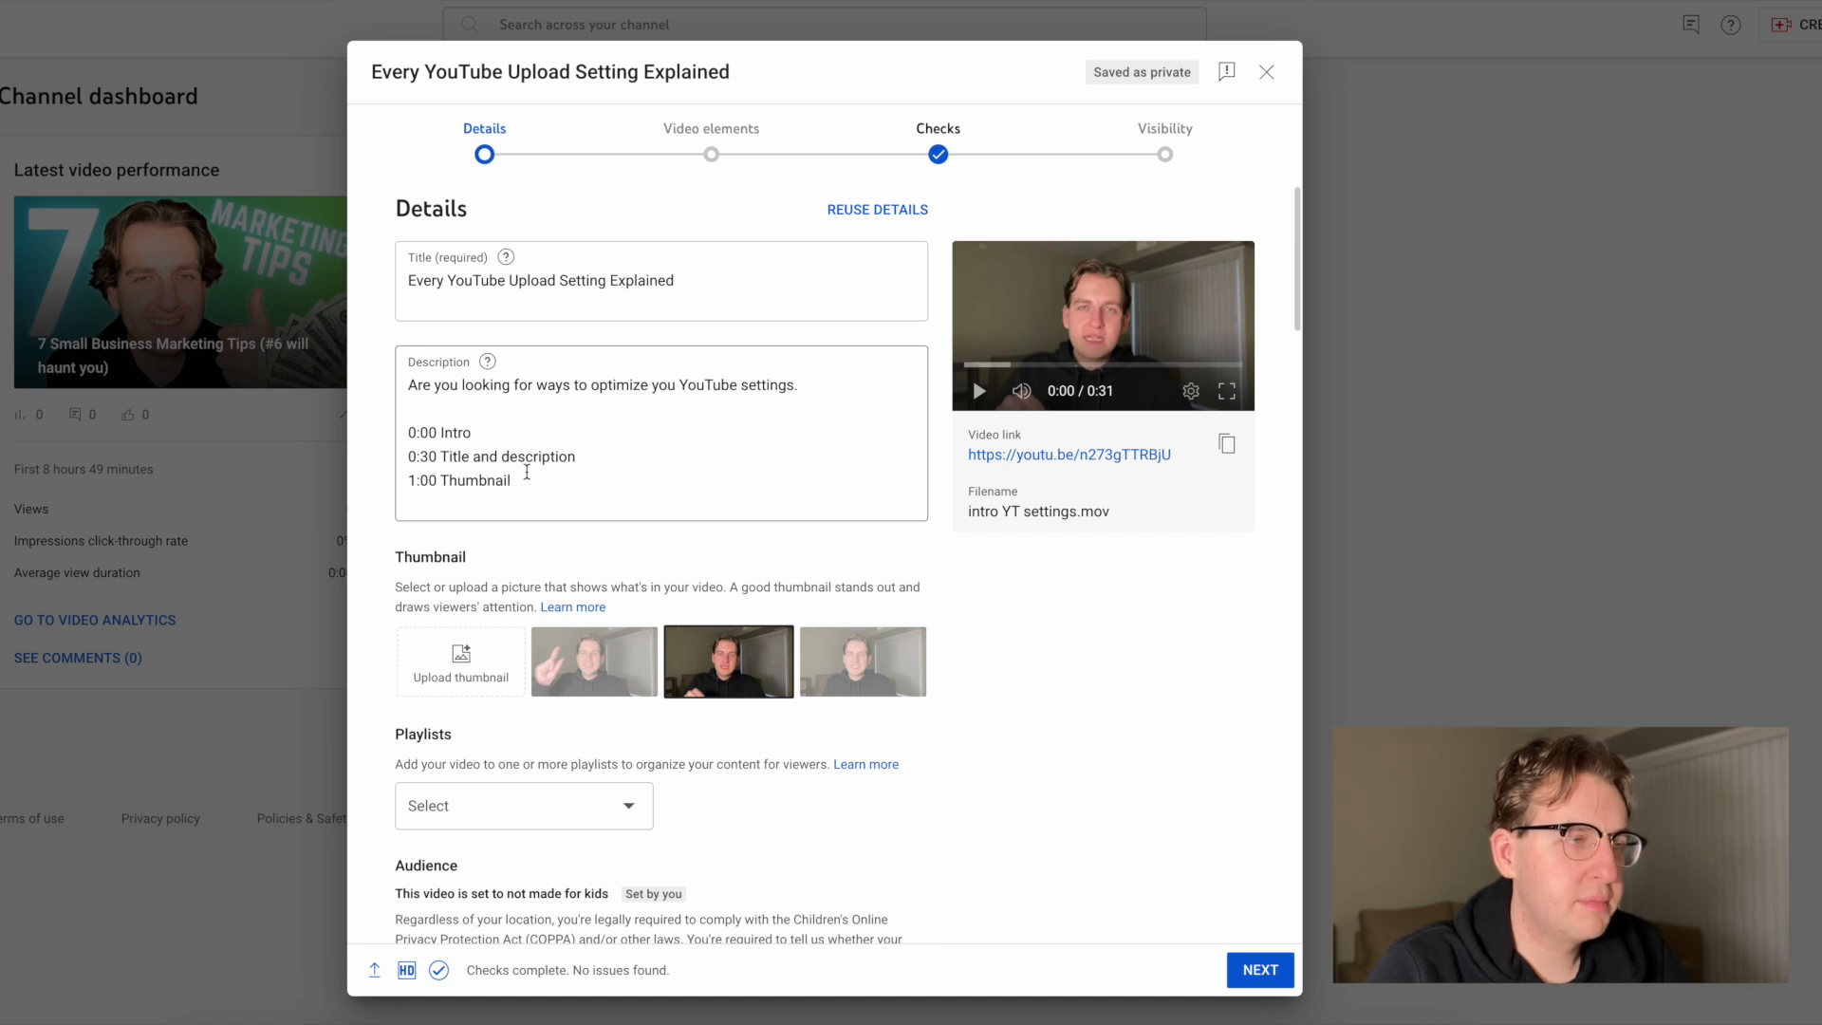
pyautogui.moveTo(527, 472); pyautogui.dragTo(422, 453)
pyautogui.click(651, 476)
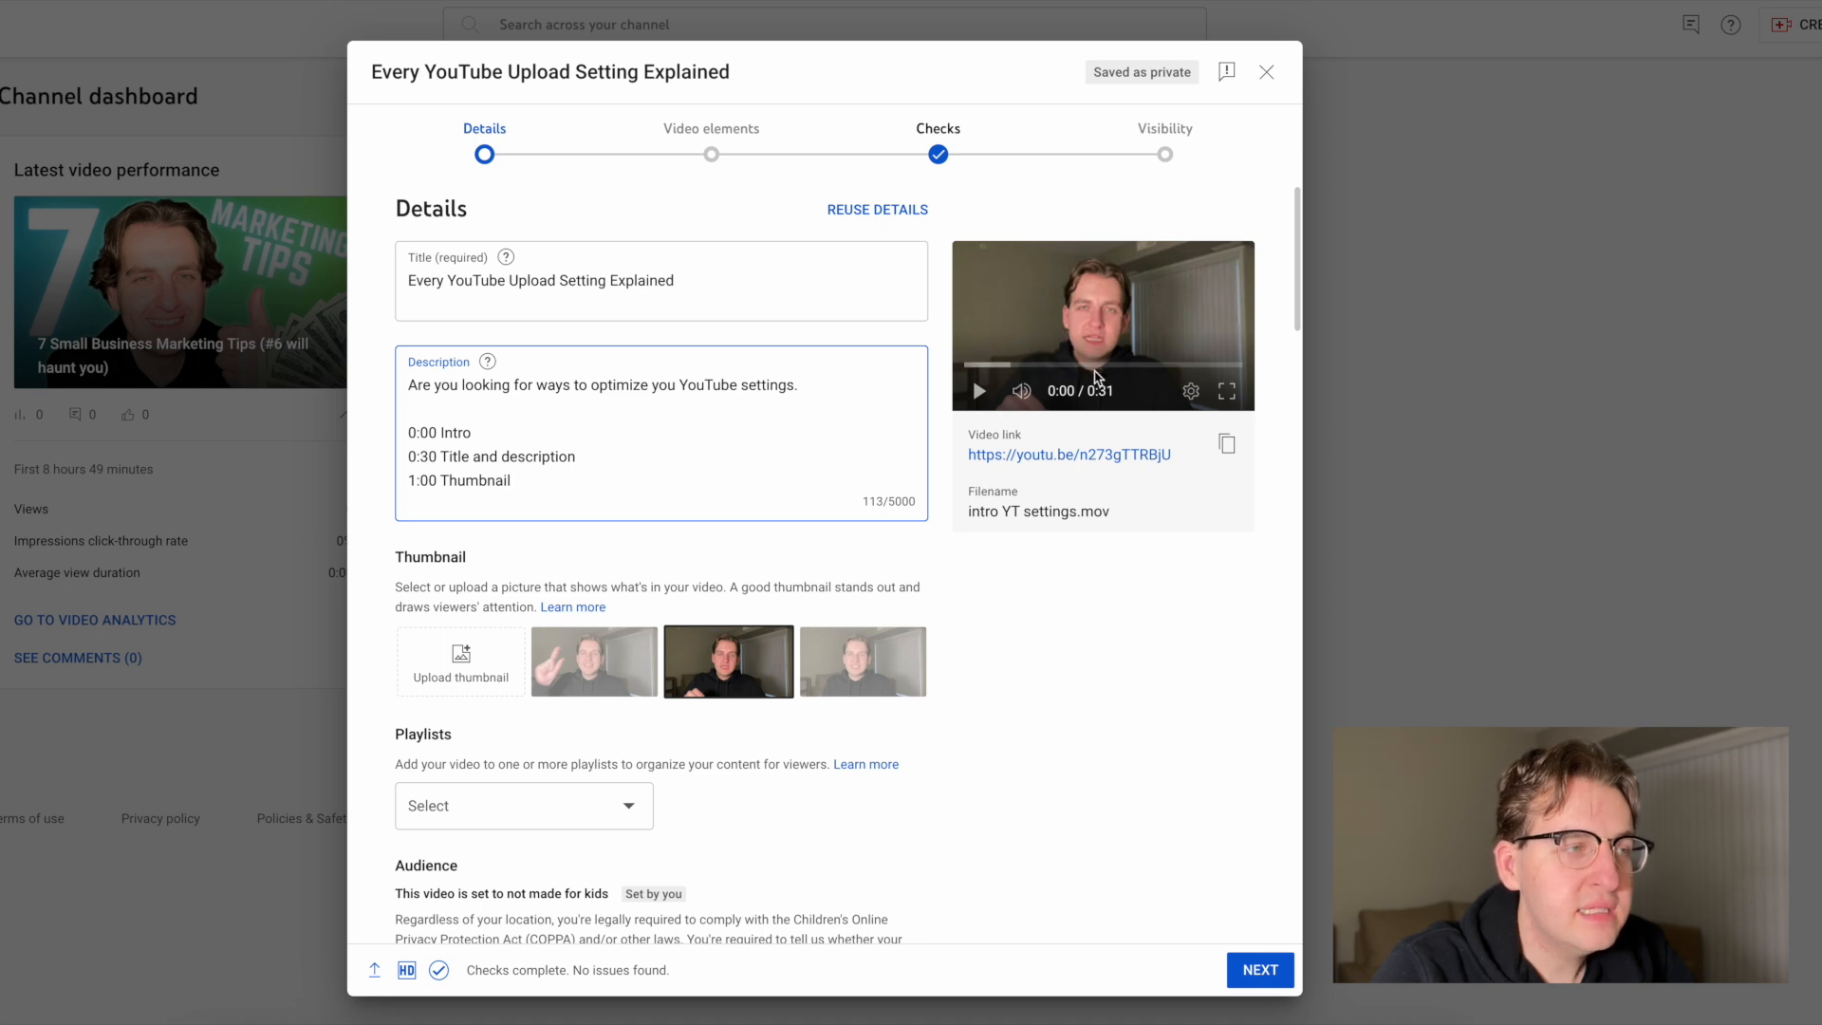
# Recheck the details from the description's timestamps down to the altered content declaration, and return to the timestamps.
pyautogui.scroll(-1, 544, 513)
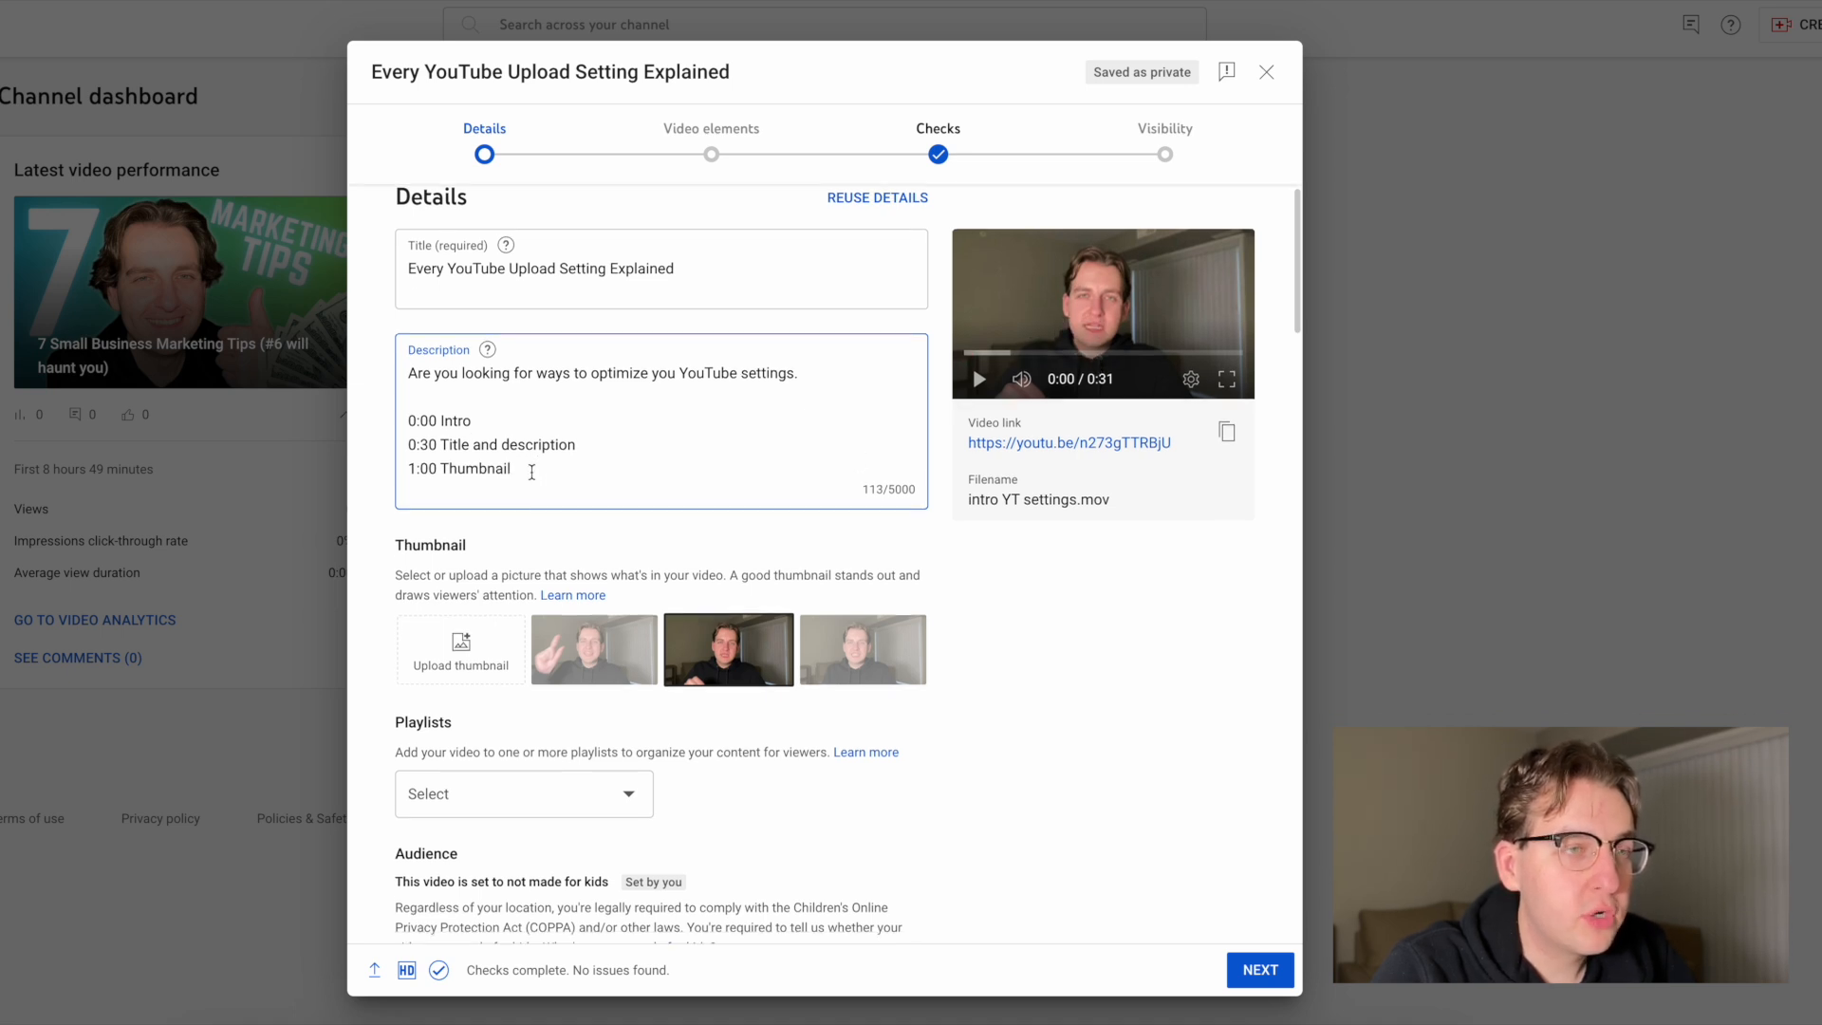
pyautogui.scroll(-1, 531, 471)
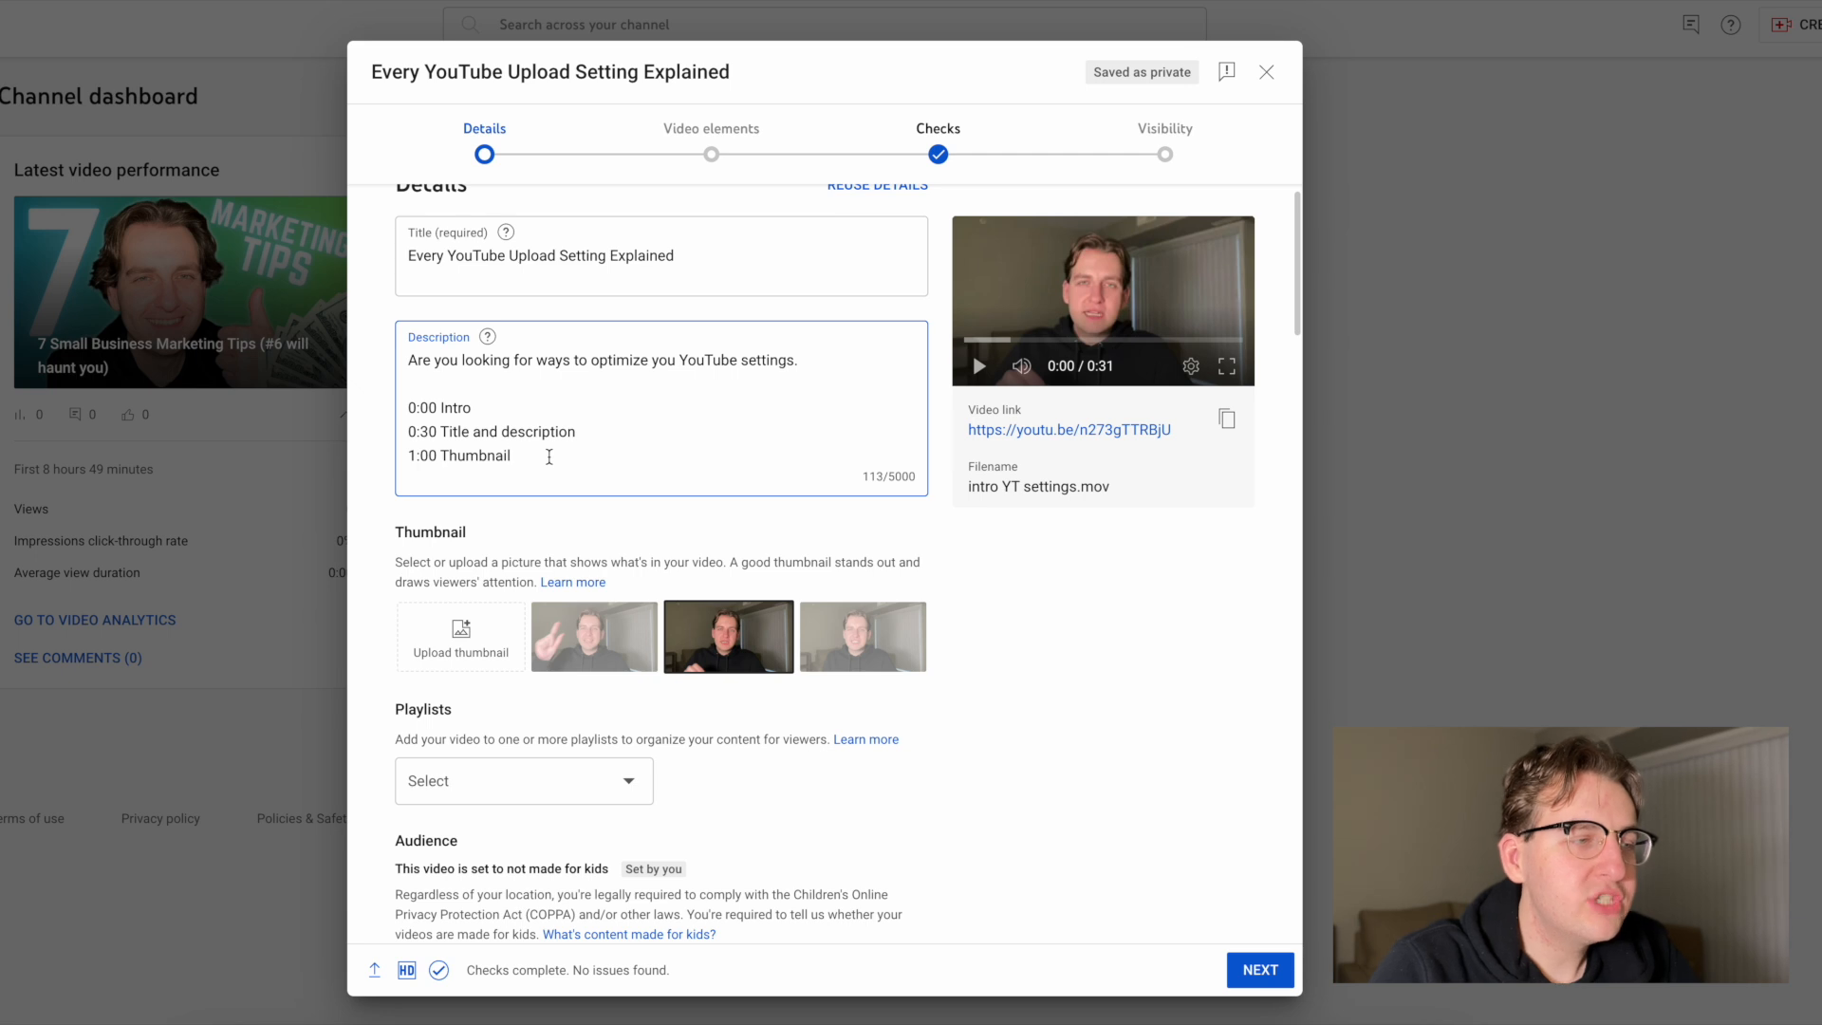
pyautogui.scroll(-2, 548, 458)
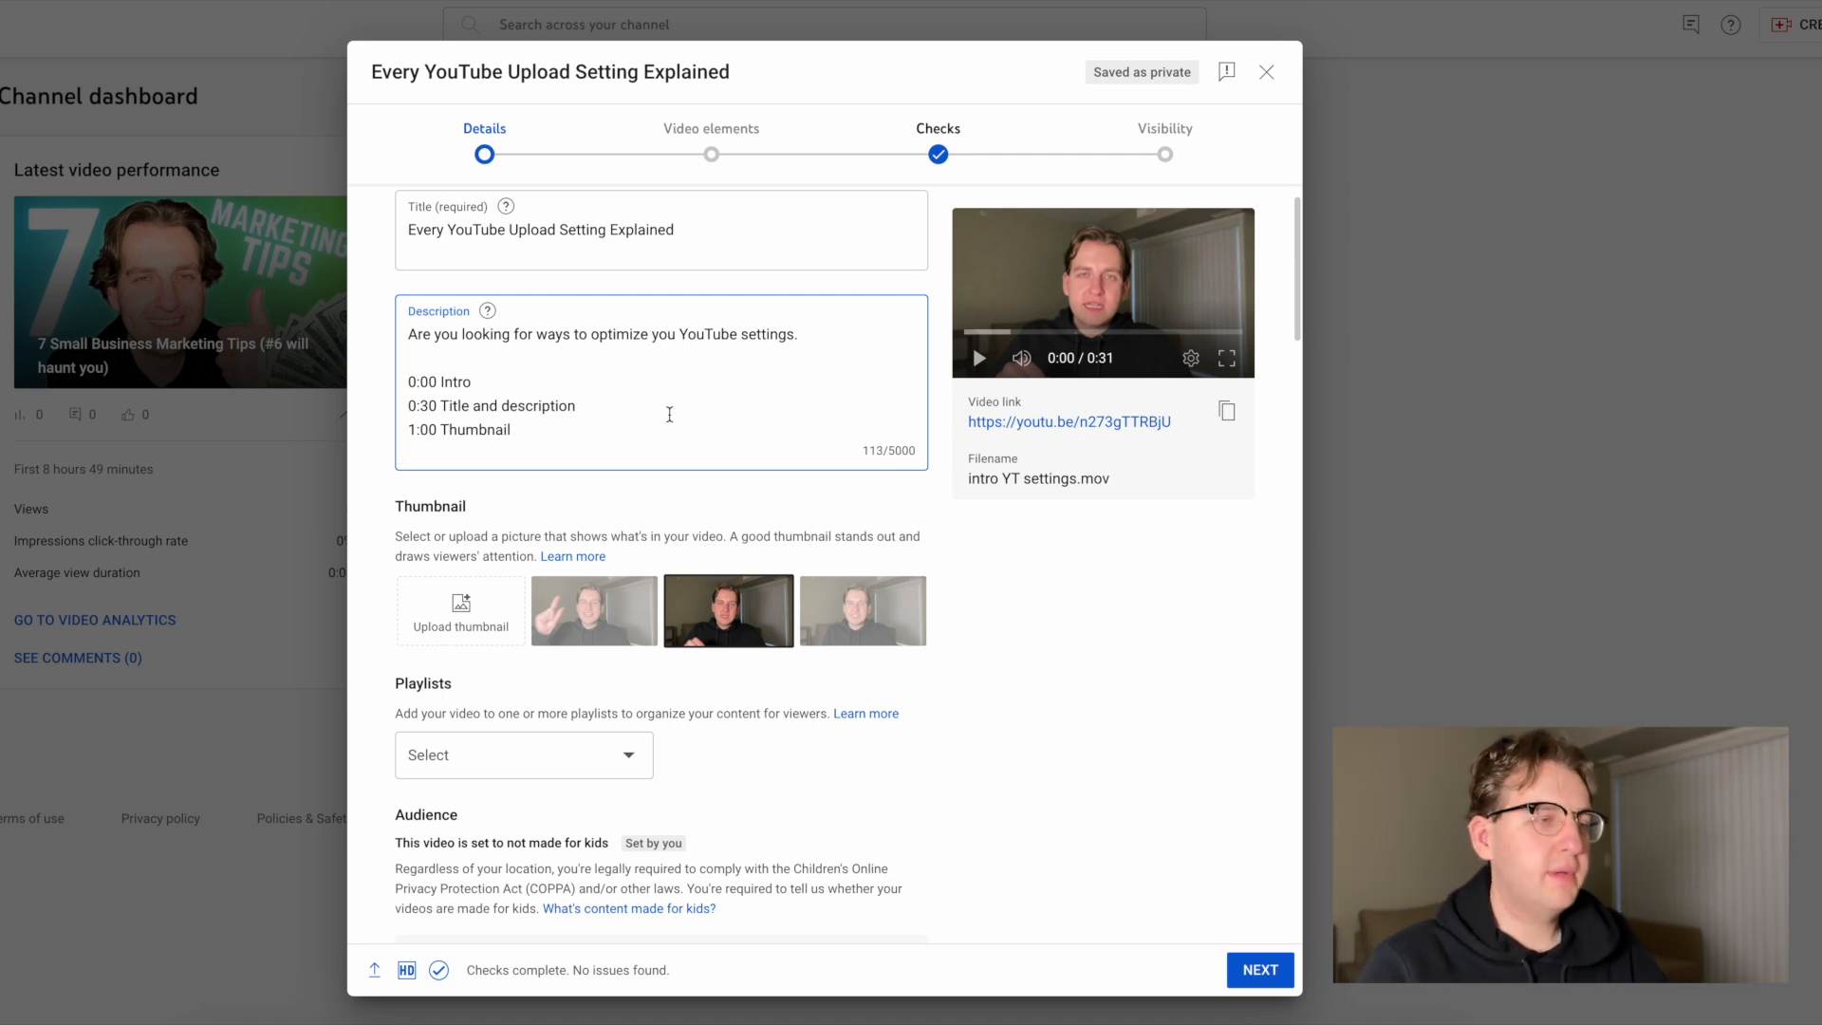
pyautogui.scroll(-3, 780, 634)
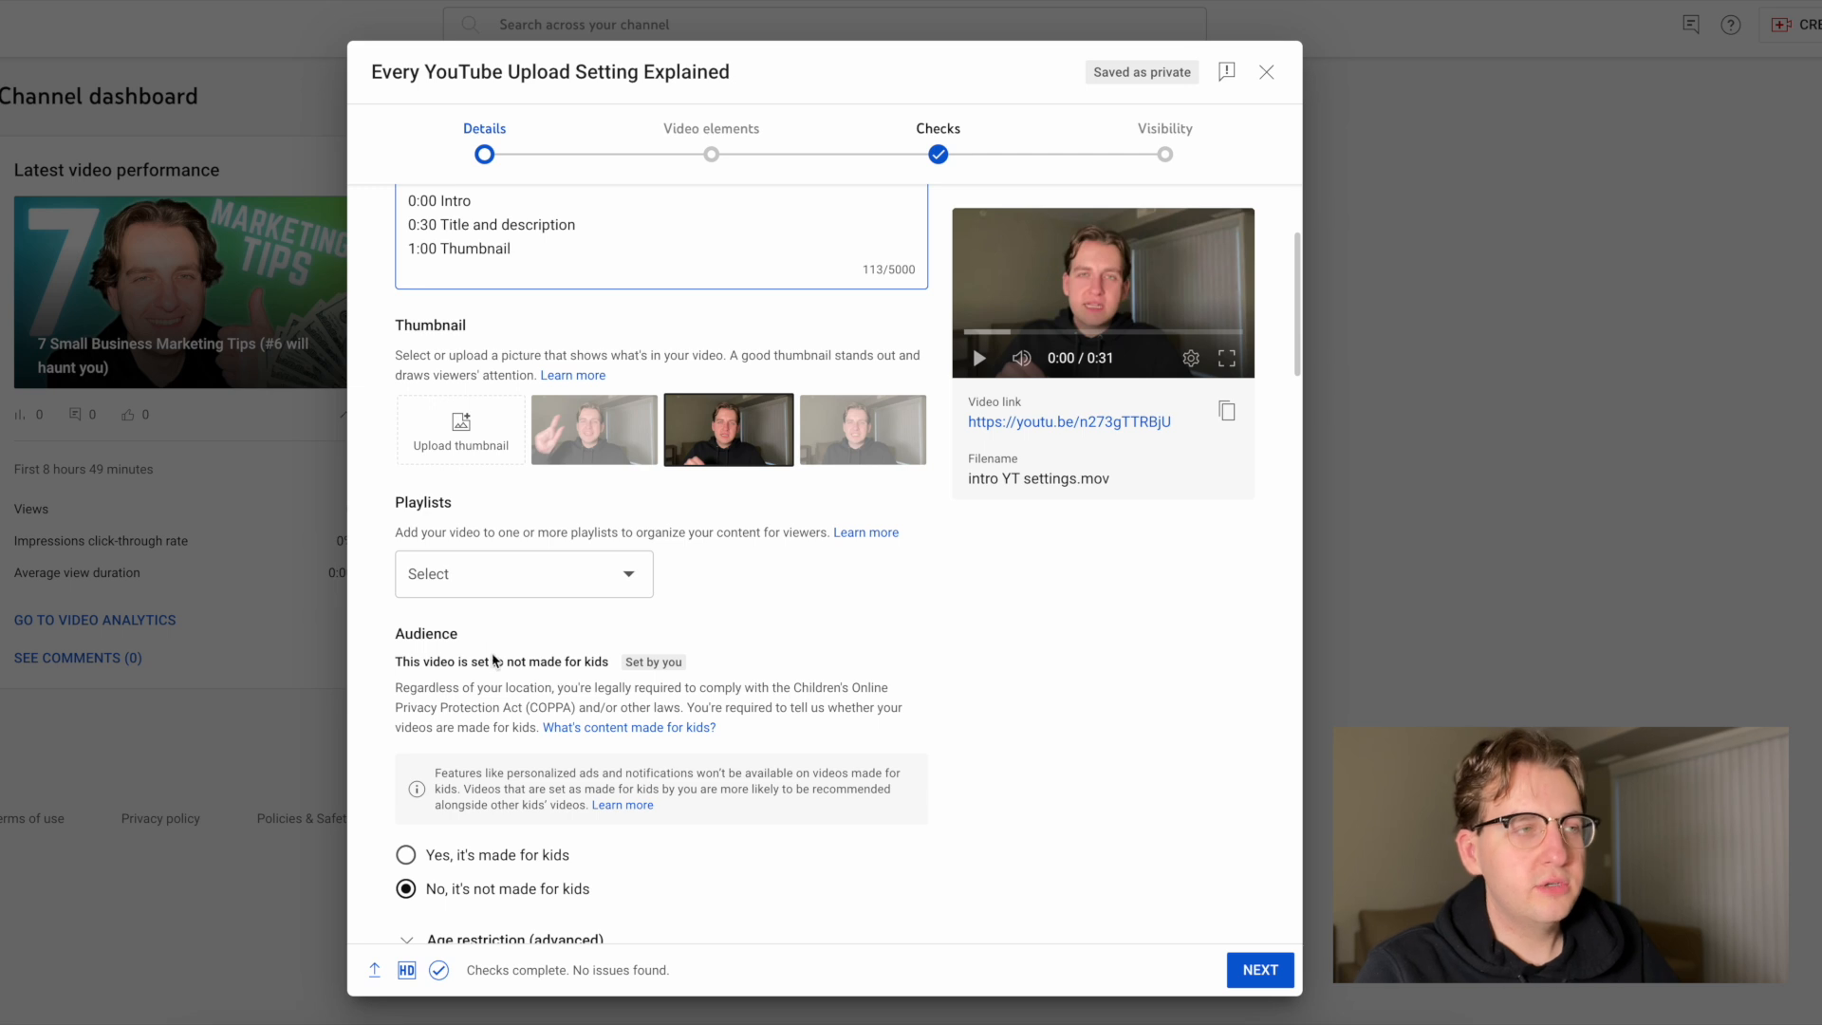
pyautogui.scroll(1, 510, 257)
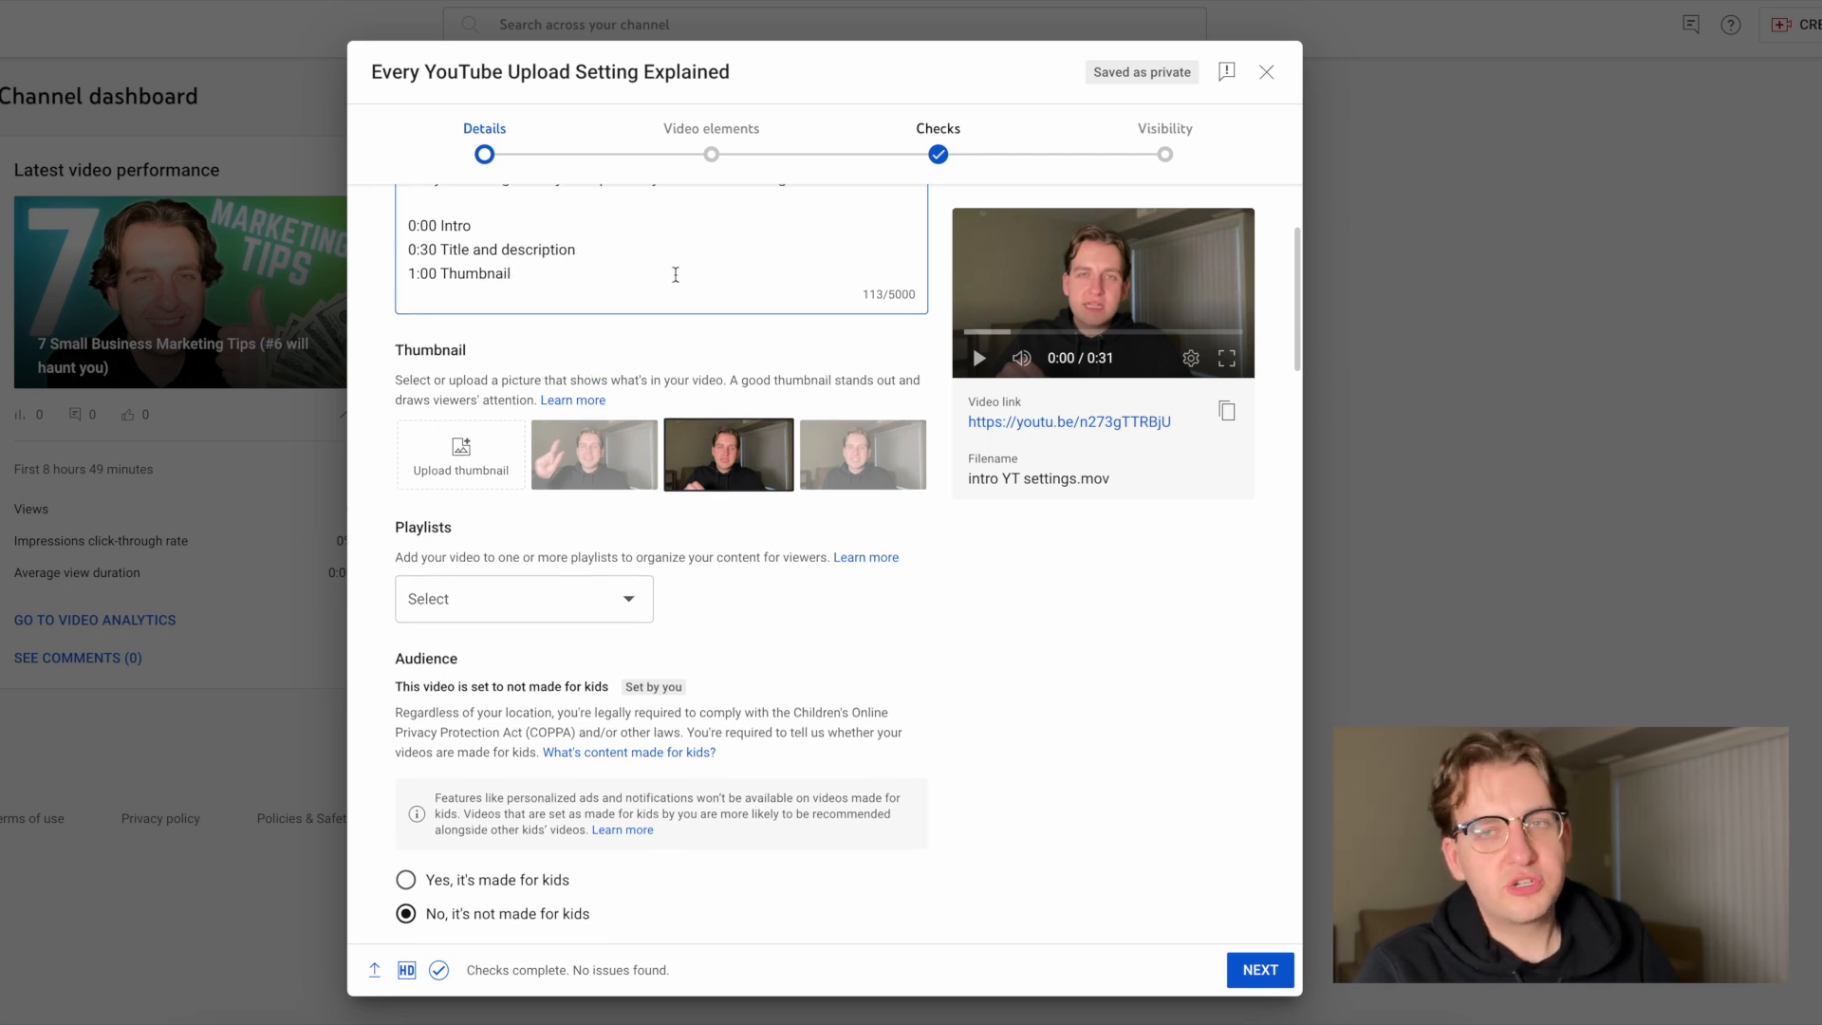
pyautogui.scroll(-3, 674, 274)
pyautogui.scroll(-9, 703, 484)
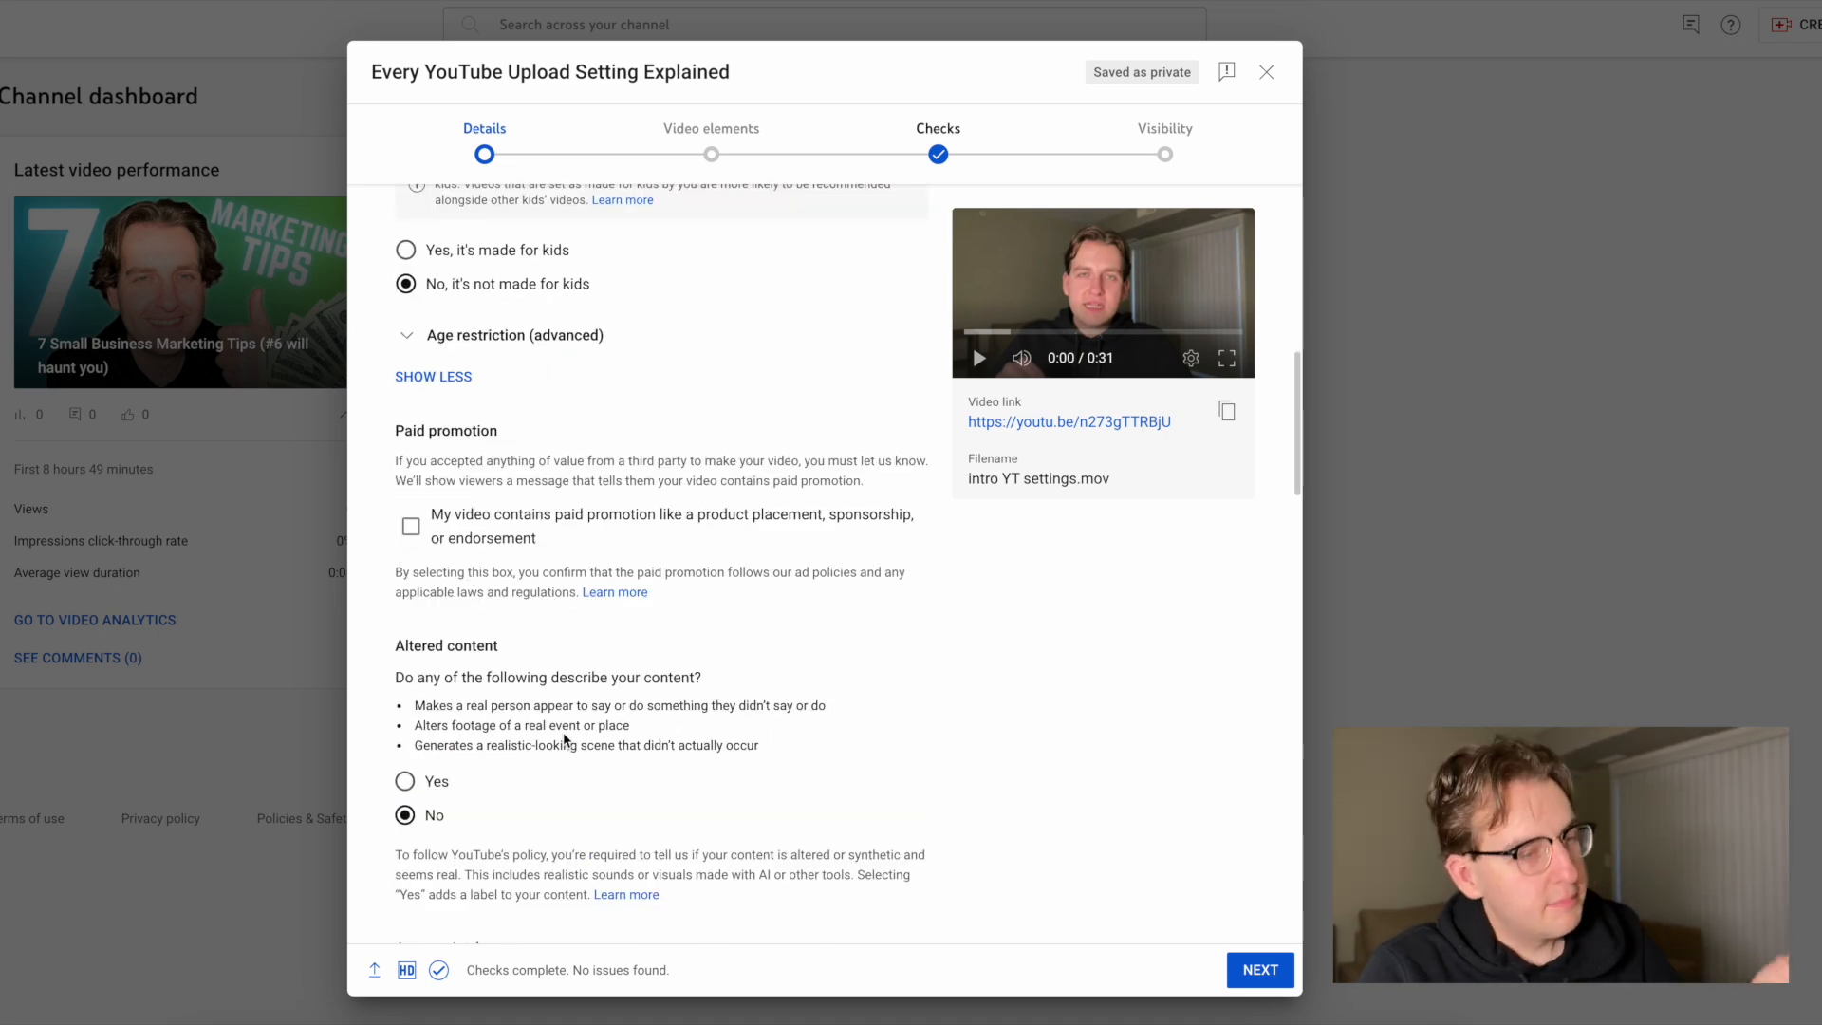
pyautogui.scroll(6, 562, 733)
pyautogui.scroll(-2, 564, 737)
pyautogui.scroll(-5, 564, 738)
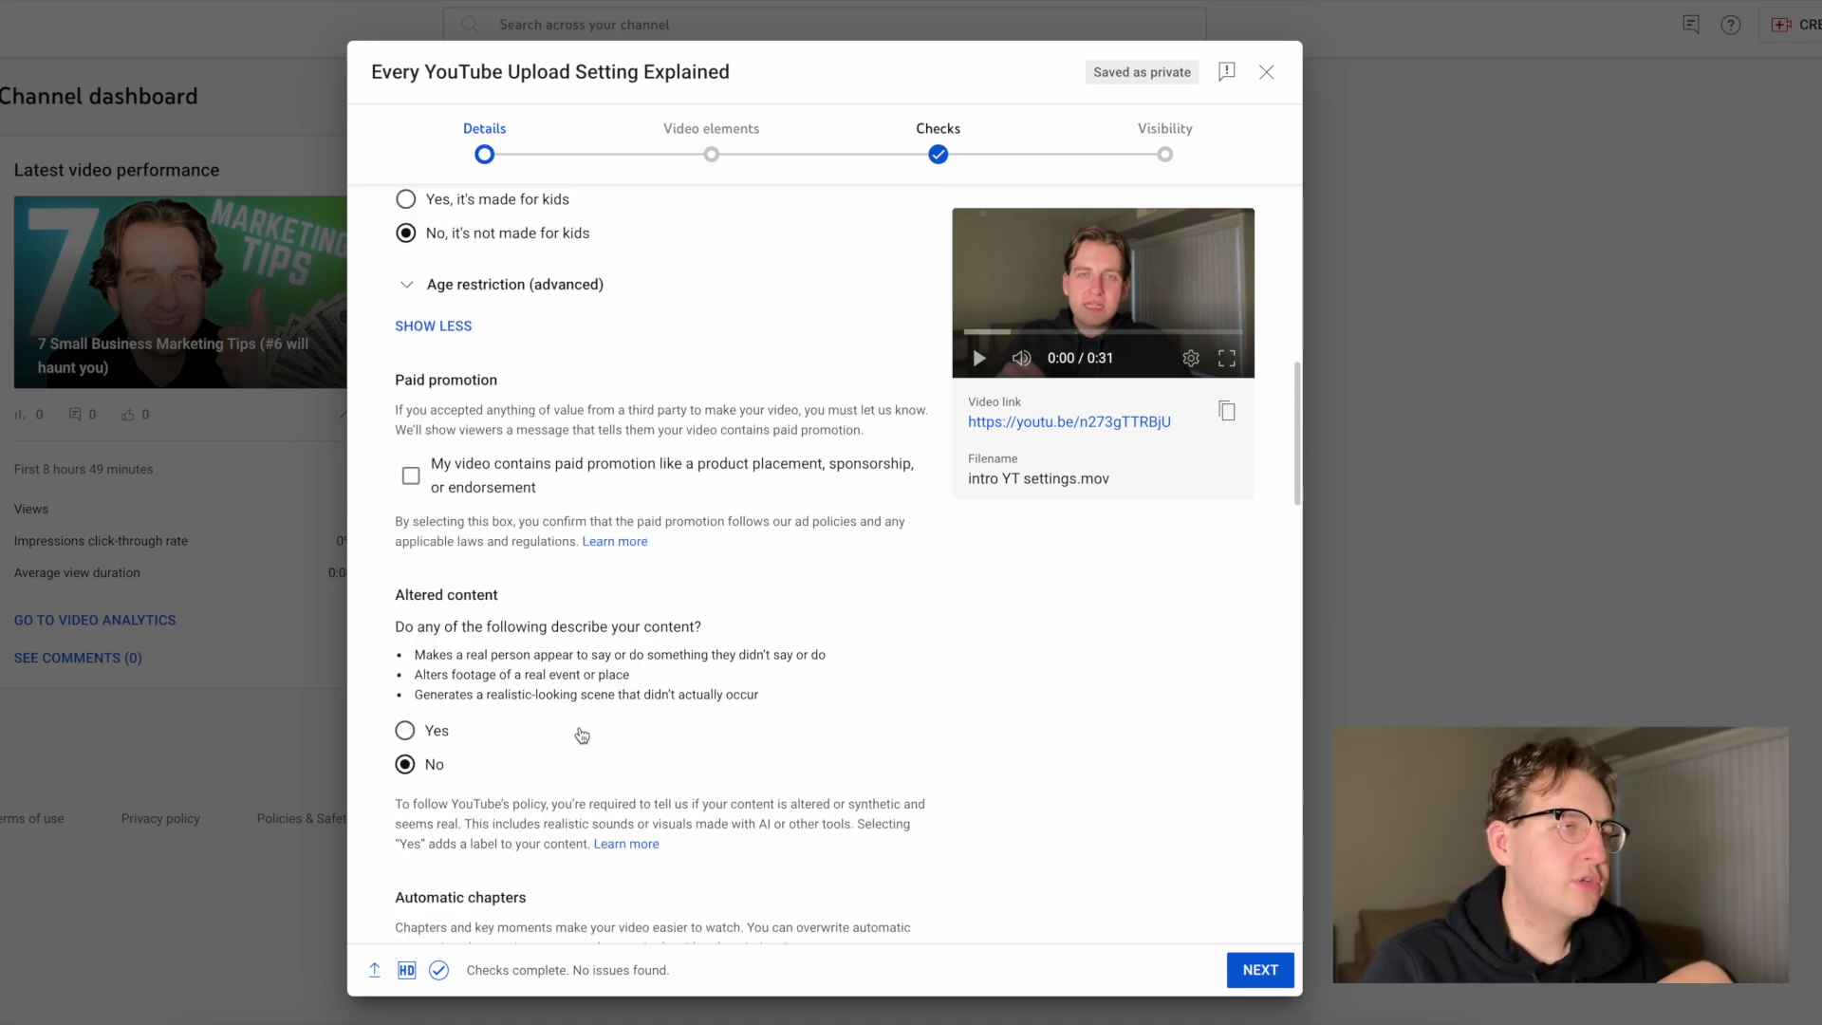
pyautogui.scroll(8, 481, 615)
pyautogui.scroll(1, 494, 332)
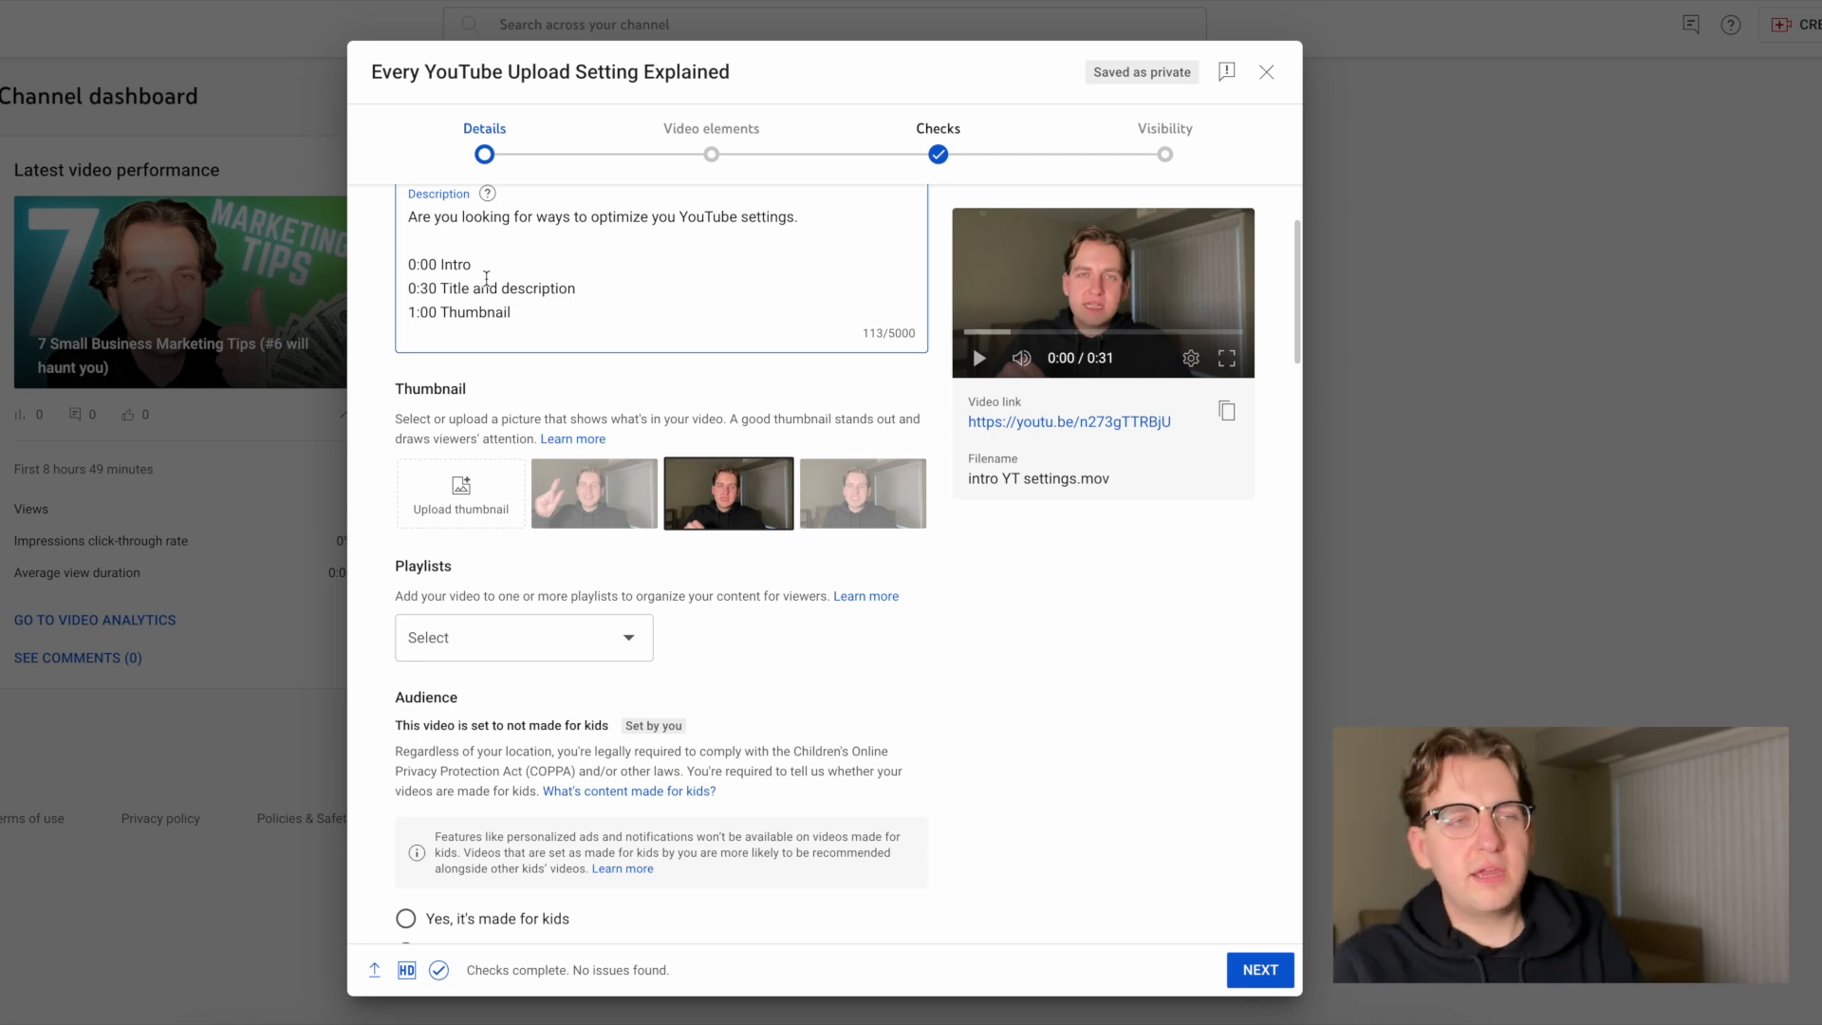
# Examine the automatic chapters, featured places and automatic concepts options of the video.
pyautogui.scroll(-1, 855, 642)
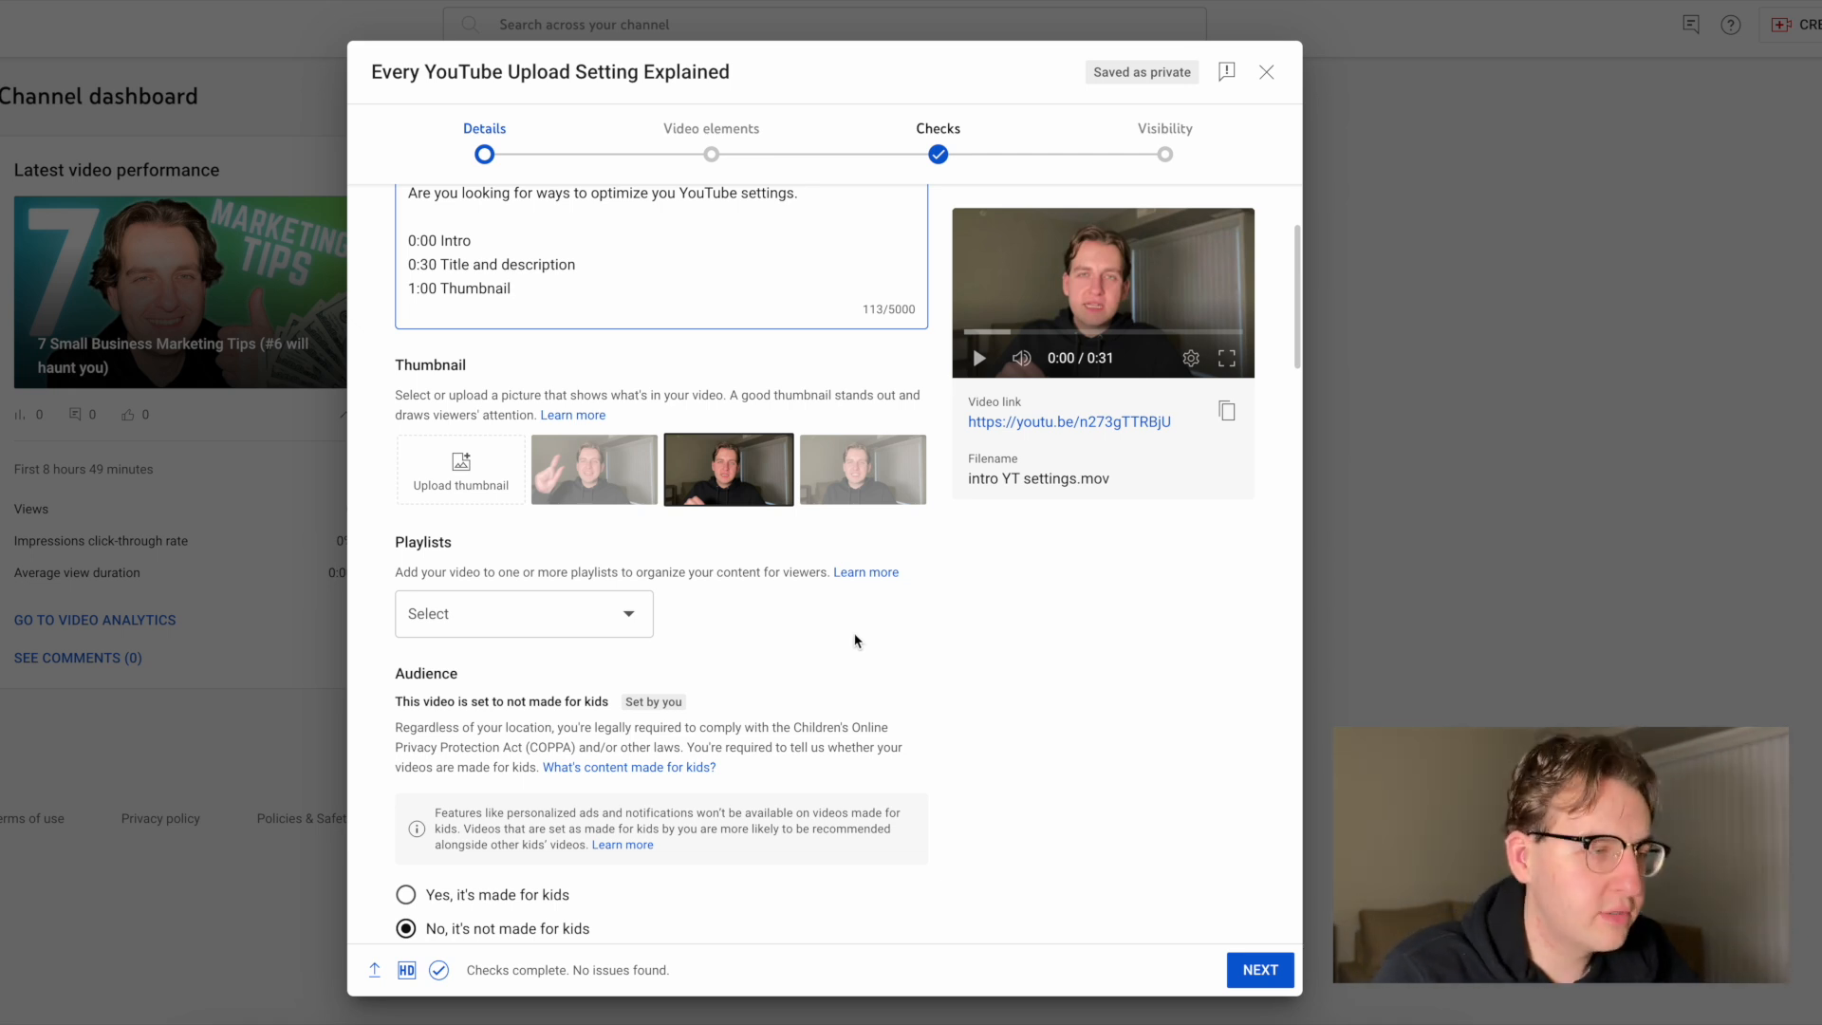
pyautogui.scroll(-3, 854, 641)
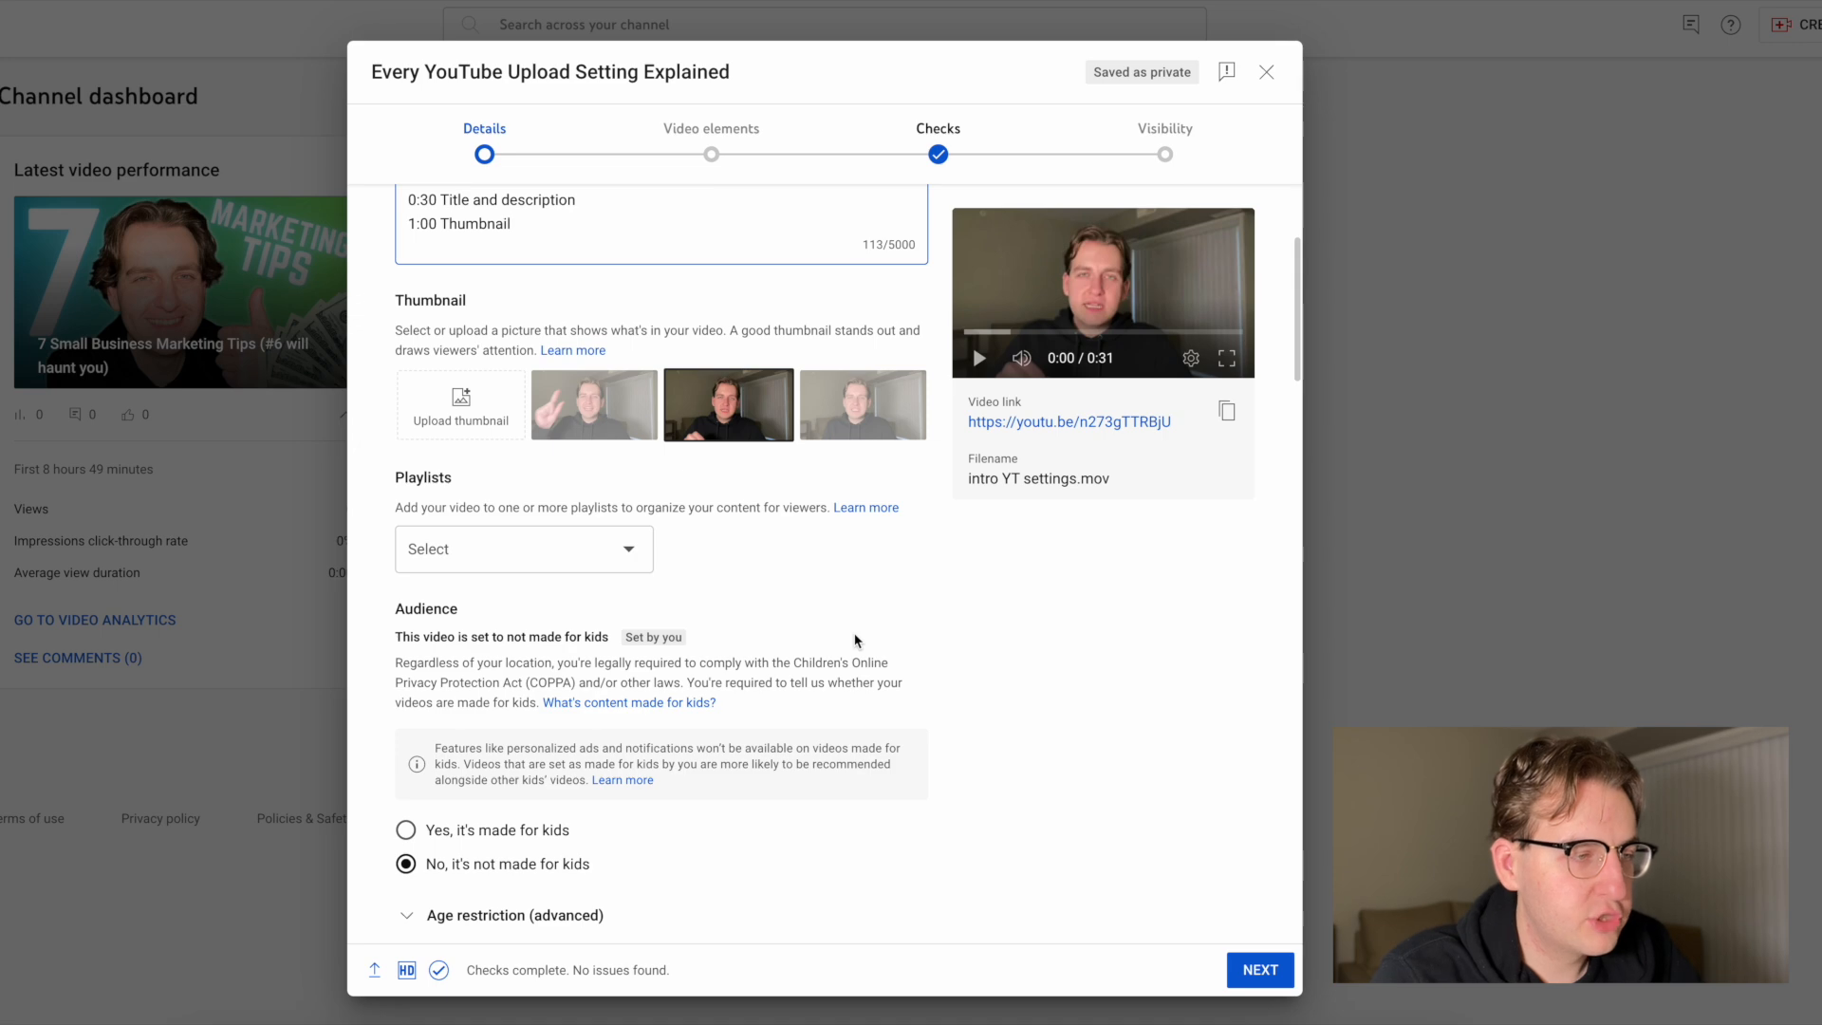
pyautogui.scroll(-10, 854, 640)
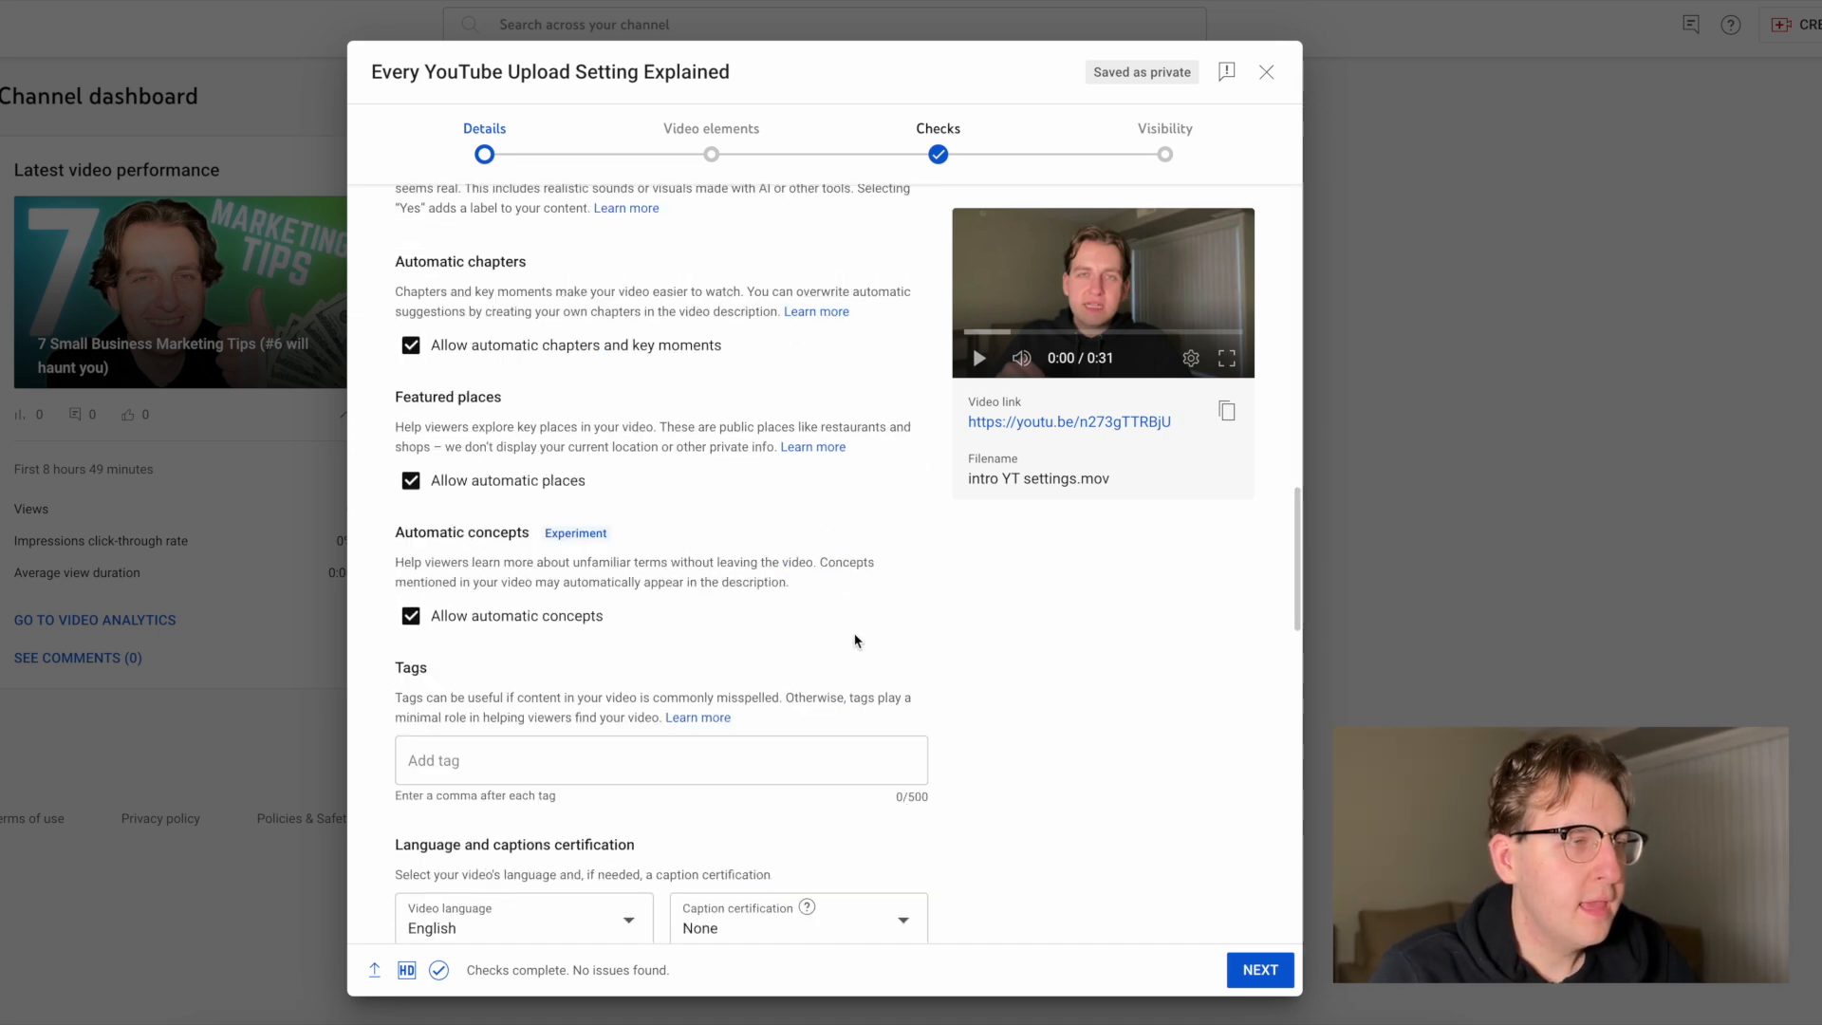
pyautogui.scroll(1, 442, 446)
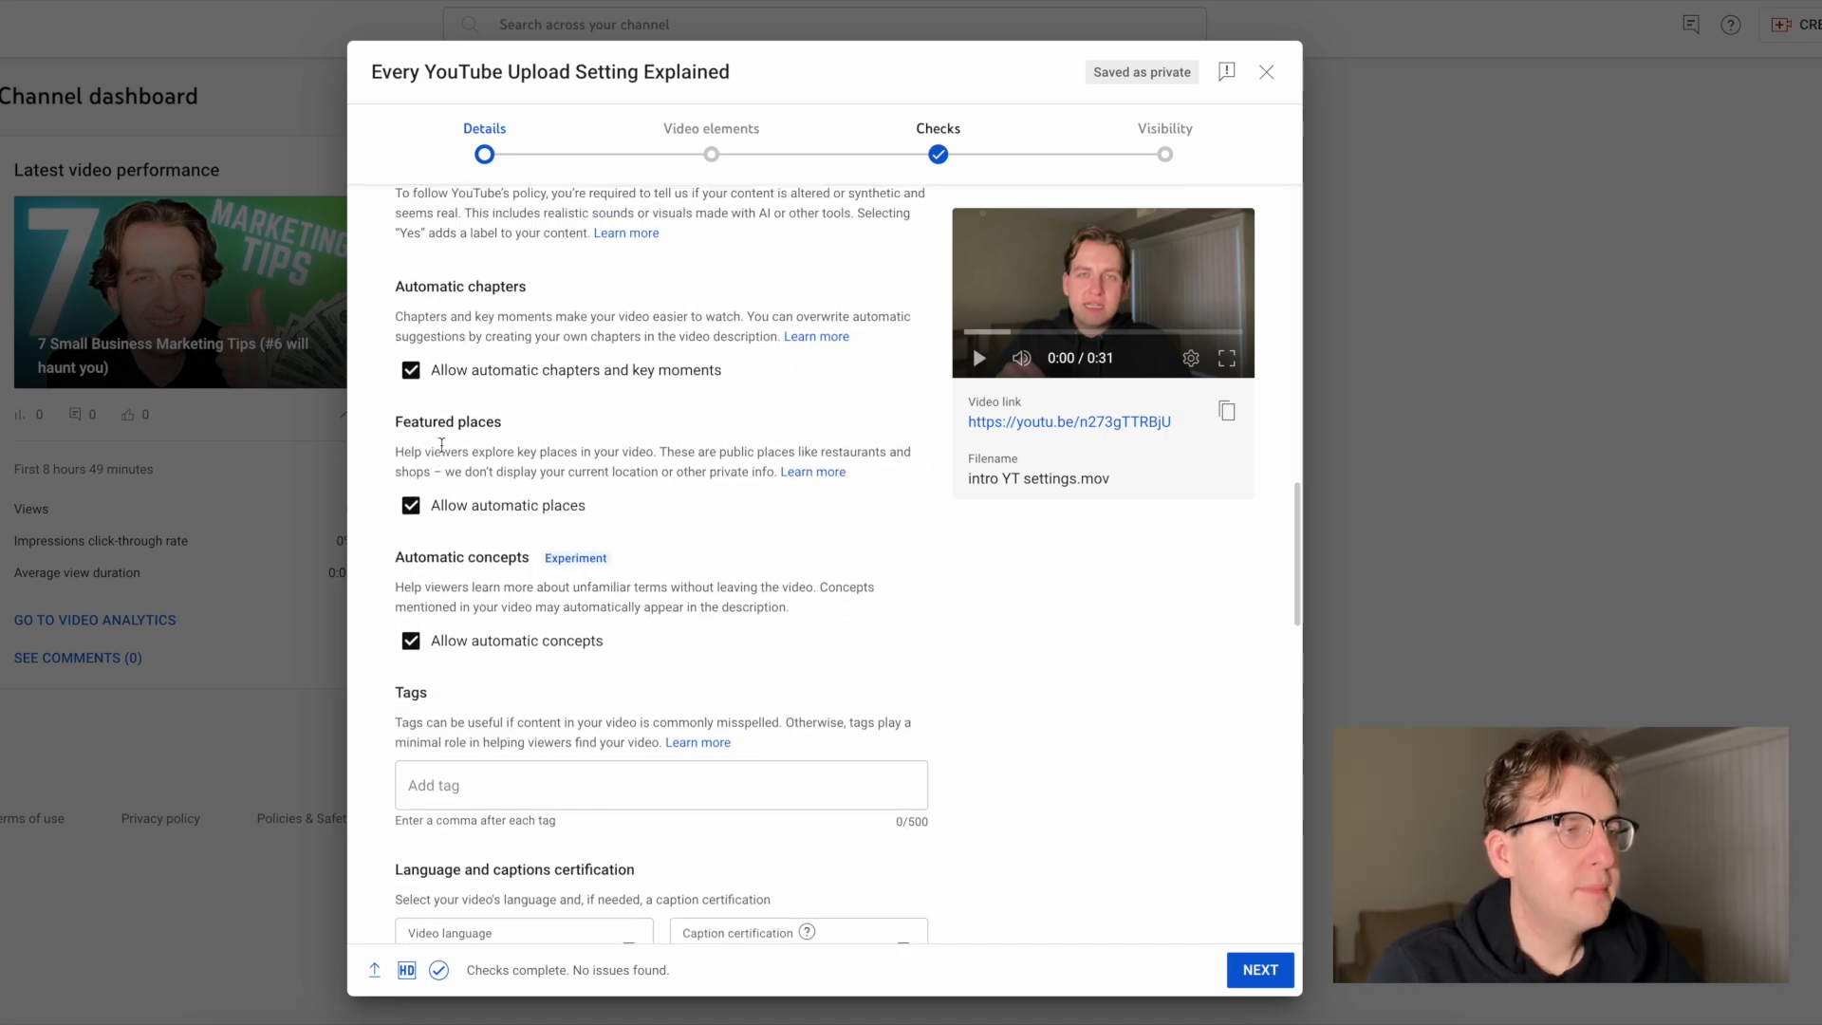
pyautogui.scroll(1, 433, 457)
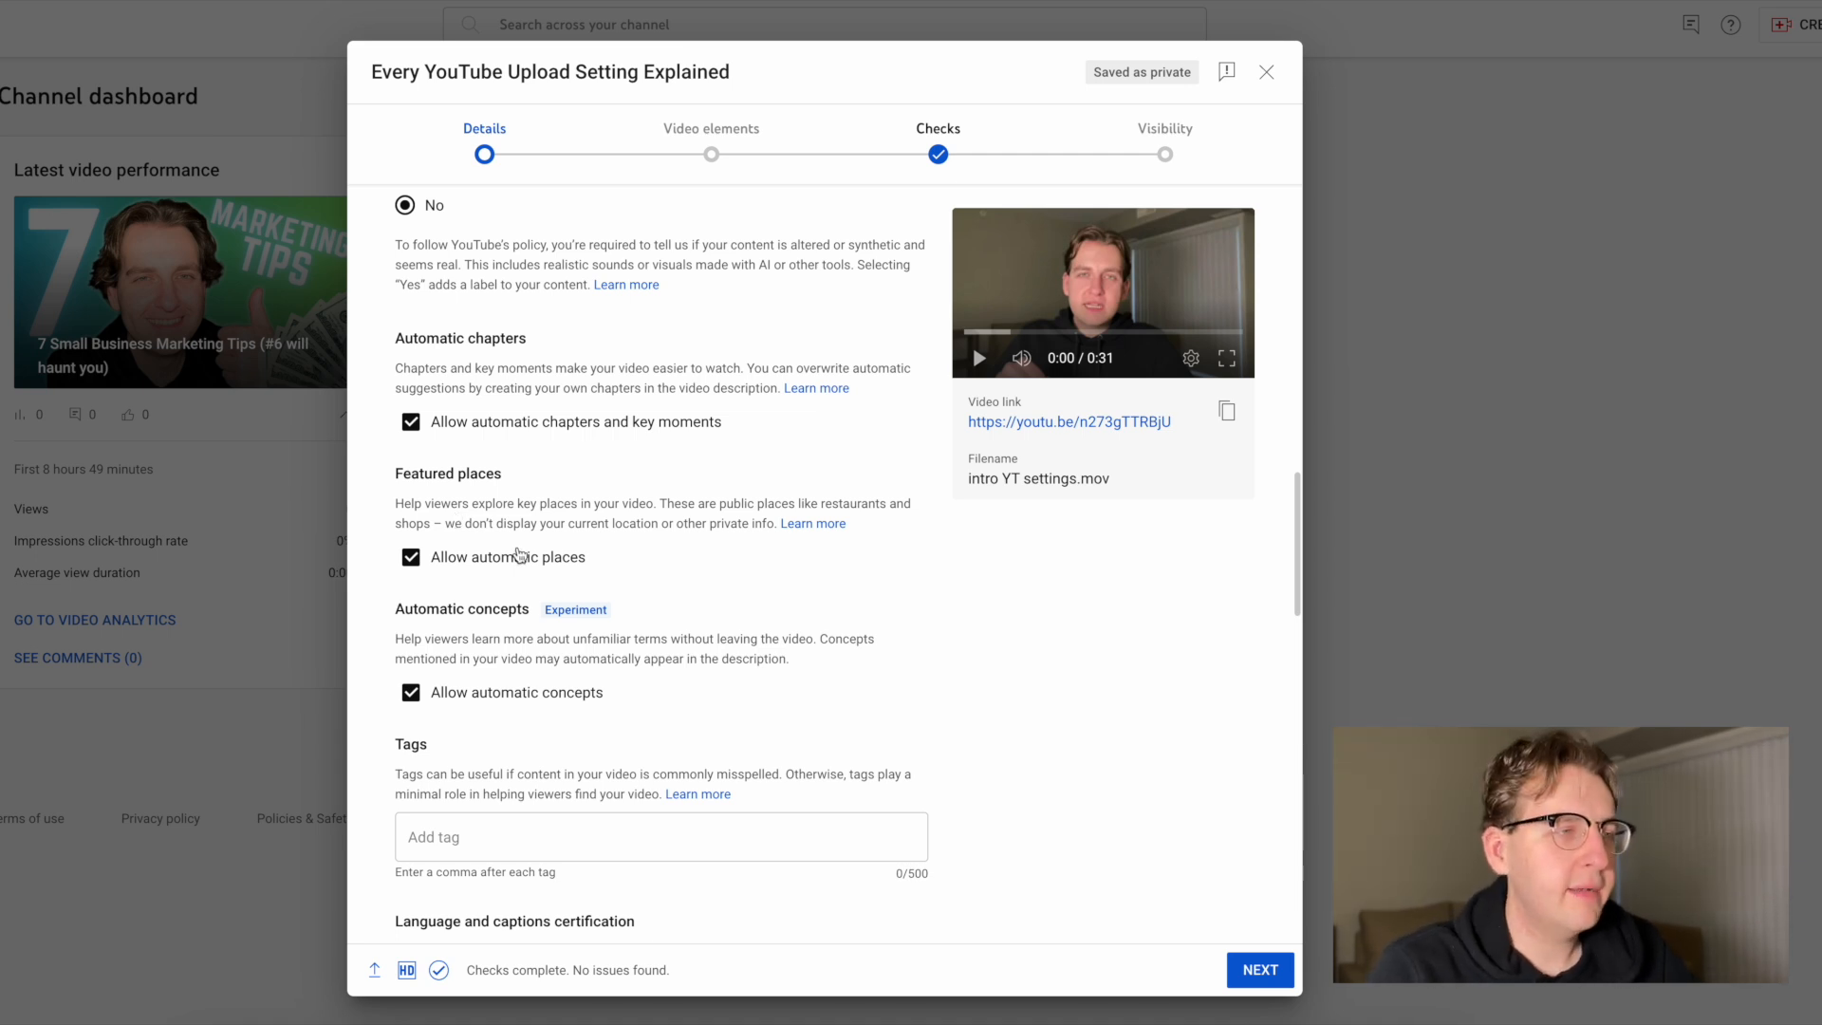
pyautogui.scroll(-1, 520, 555)
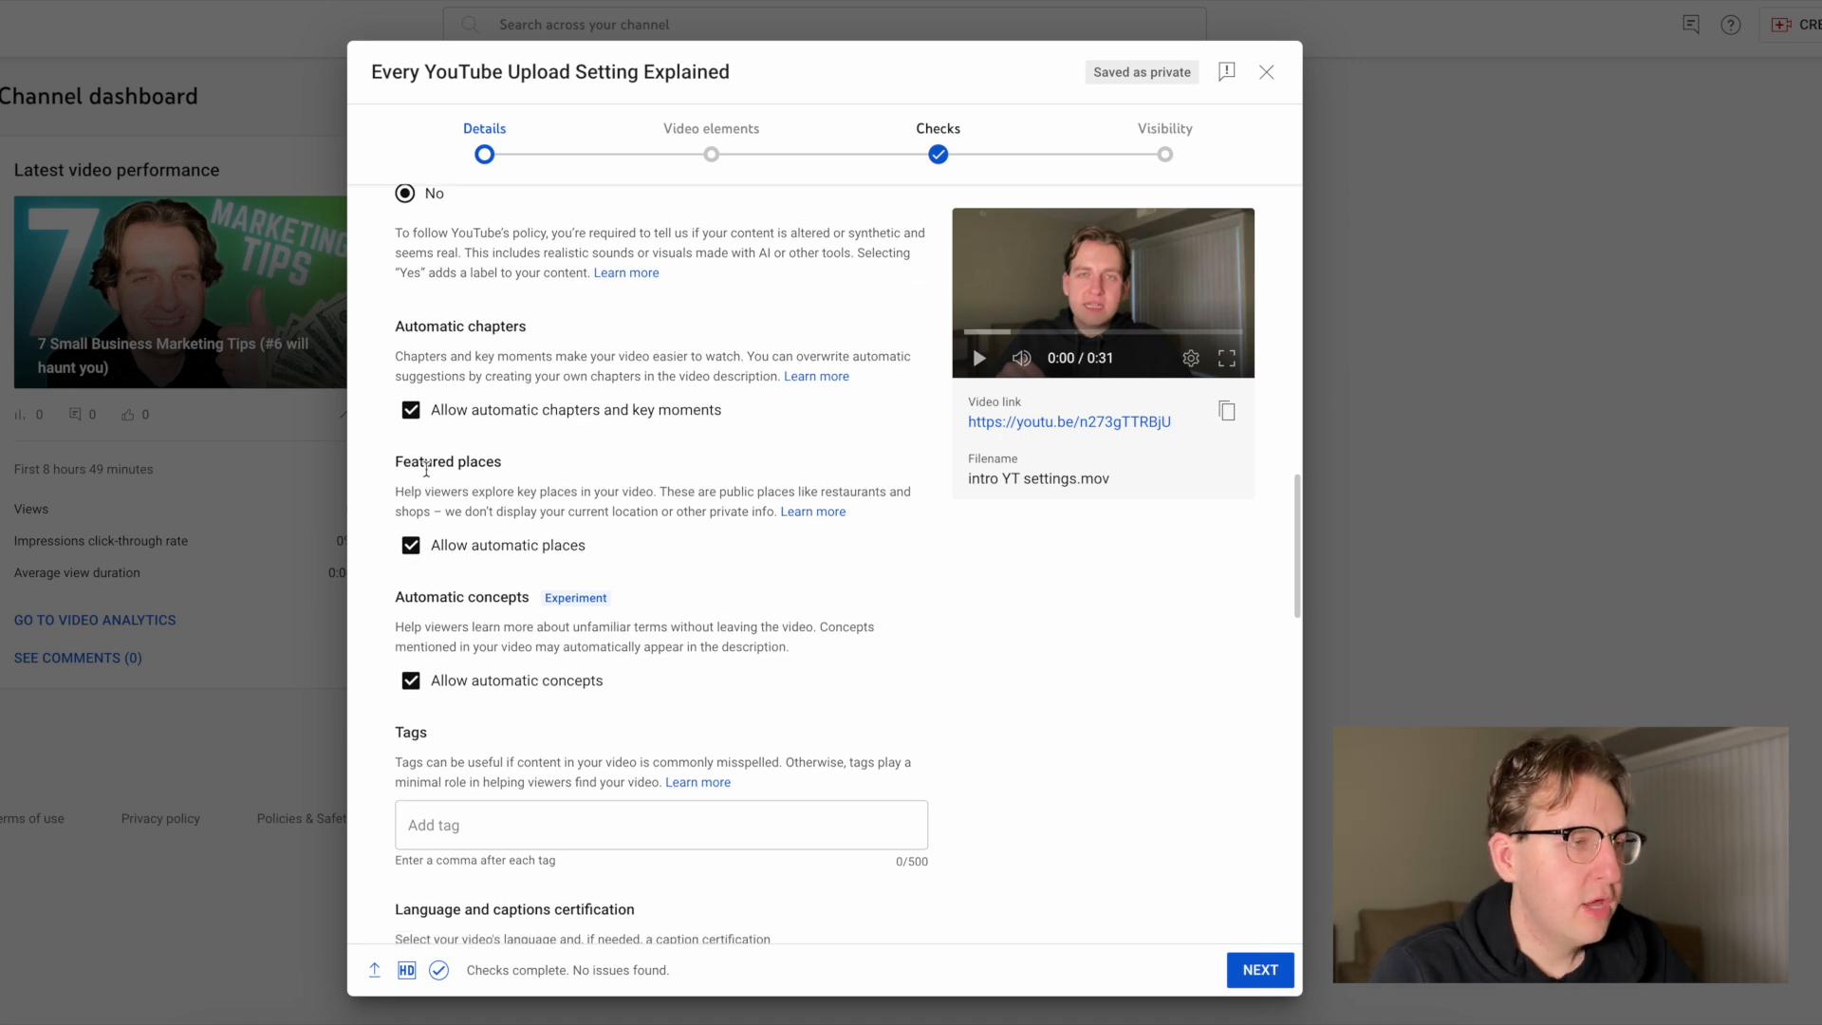
pyautogui.scroll(-1, 426, 469)
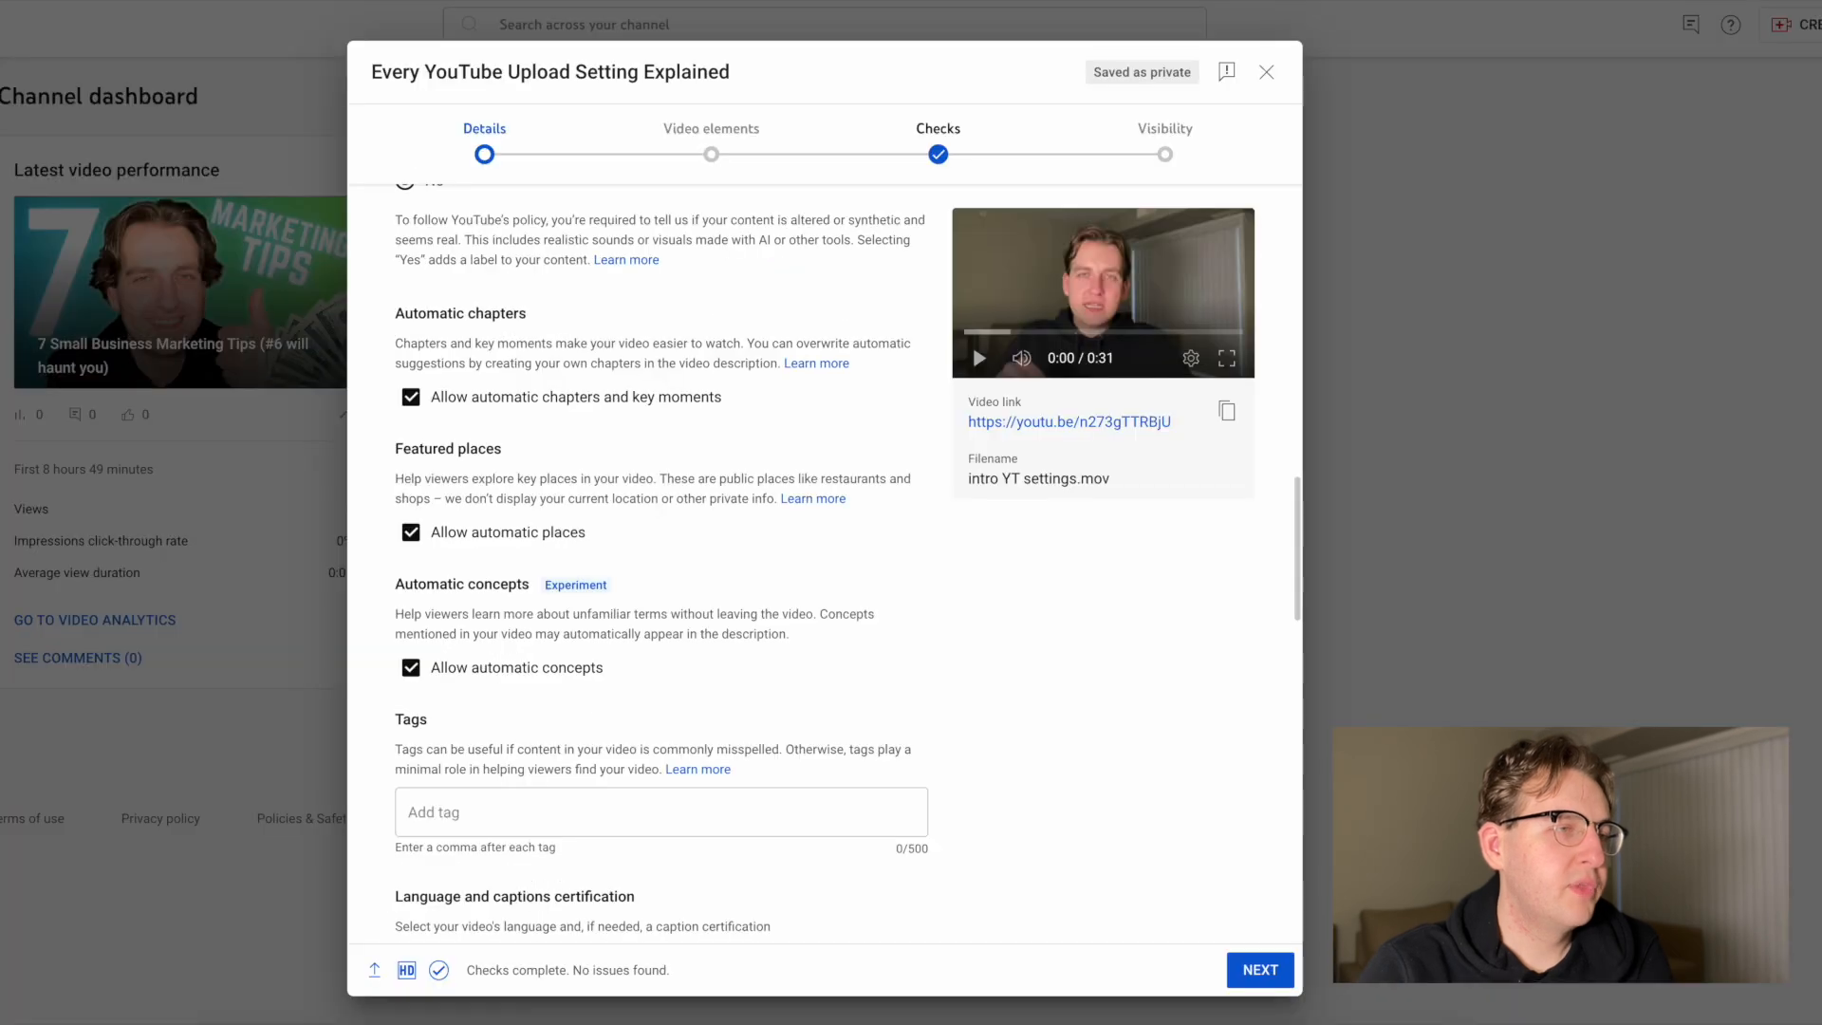
pyautogui.scroll(-1, 624, 648)
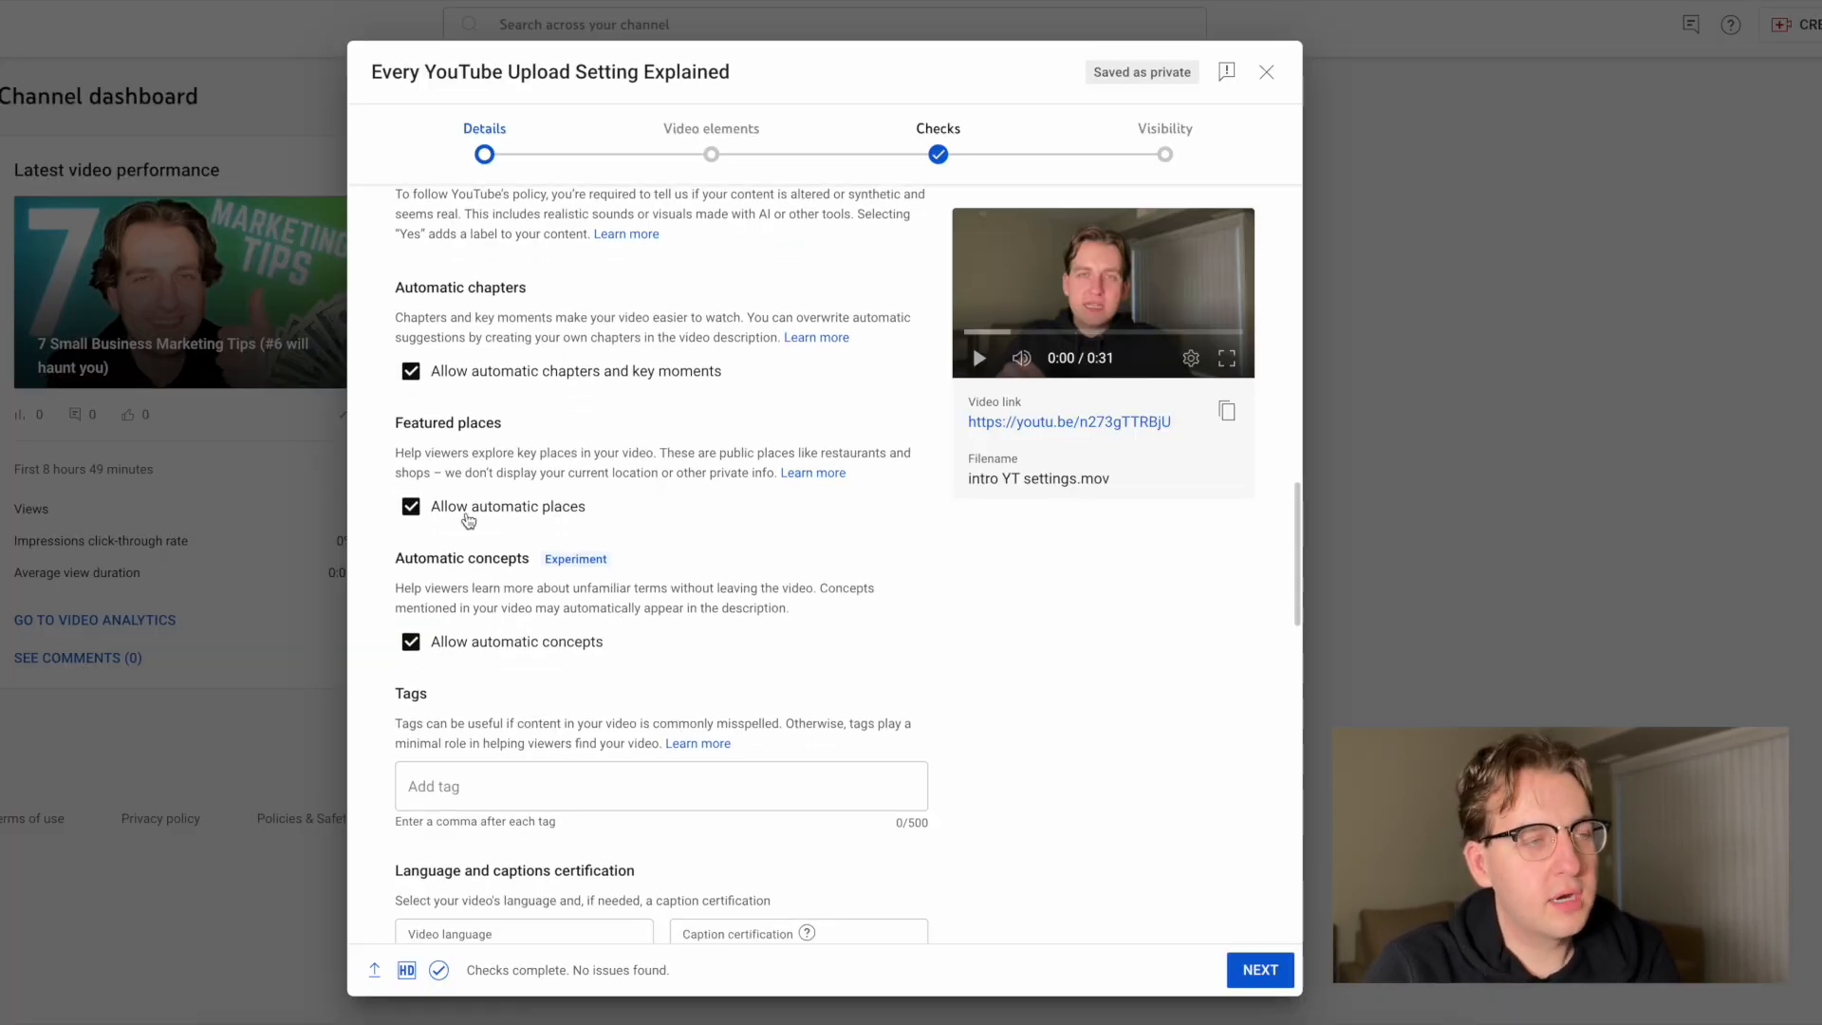
# Turn off automatic places in the featured places setting of the video.
pyautogui.click(465, 514)
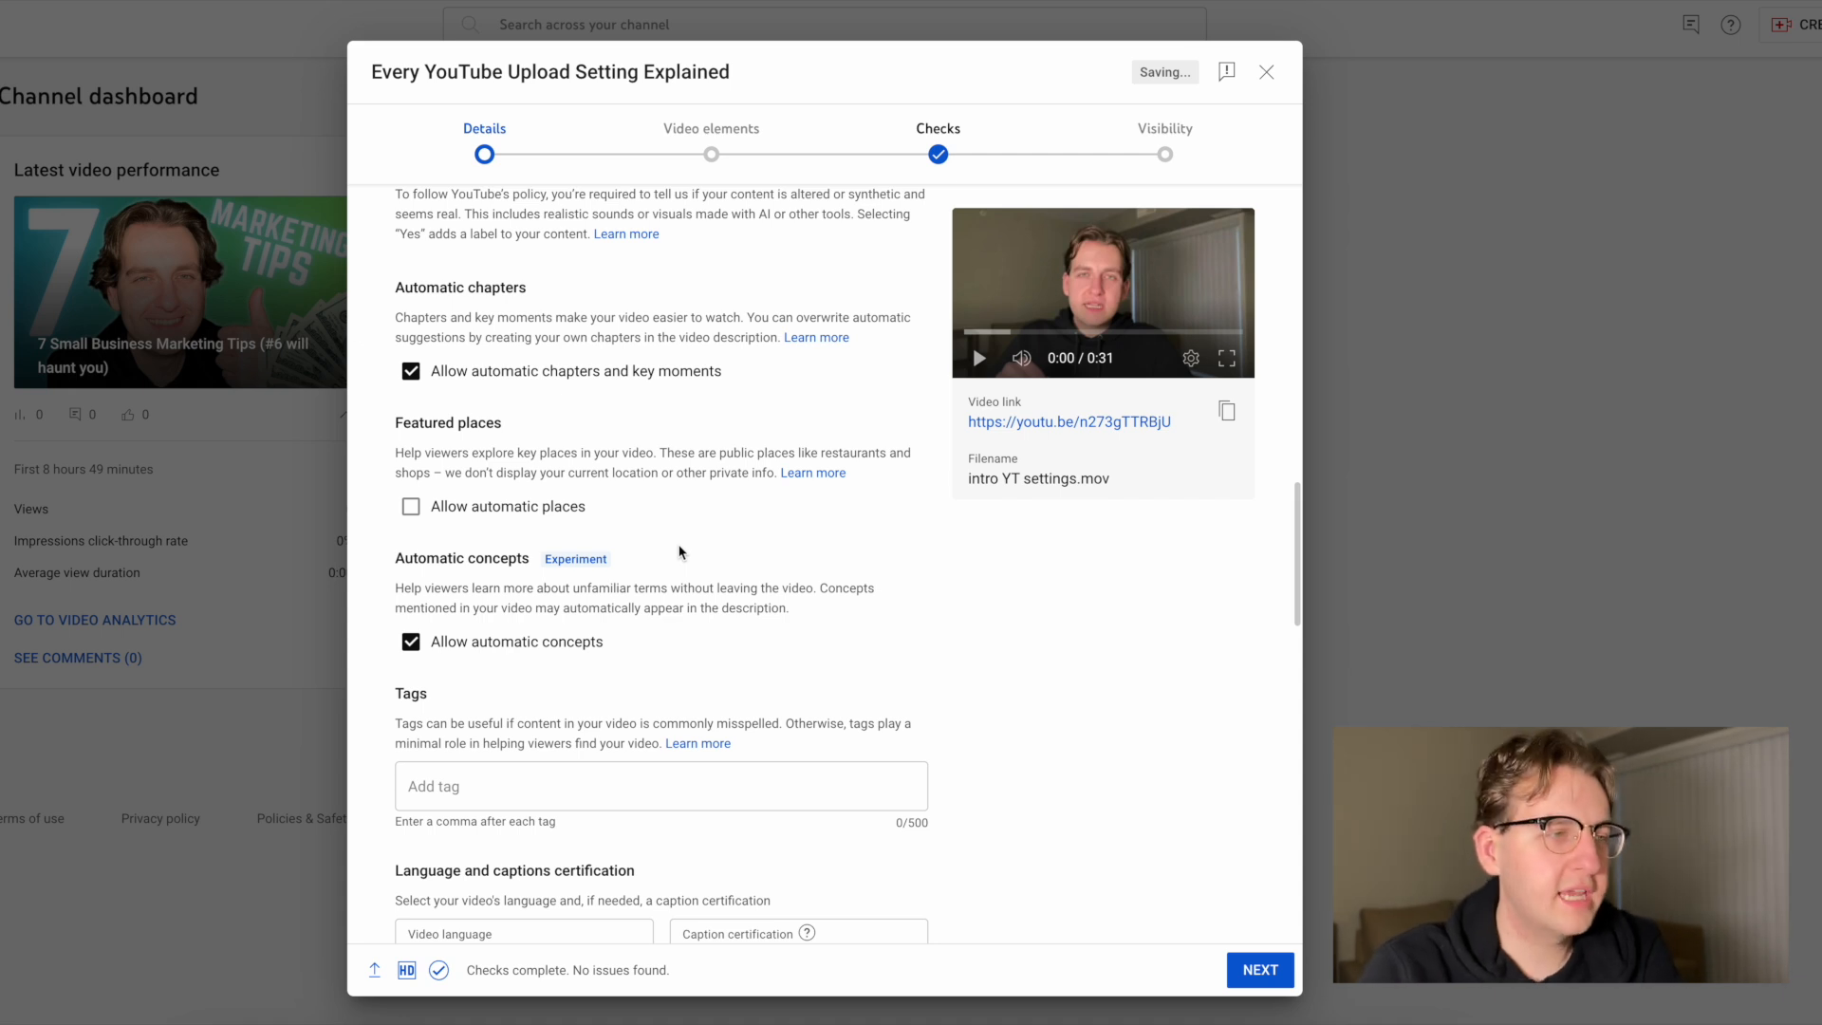
pyautogui.scroll(-1, 679, 552)
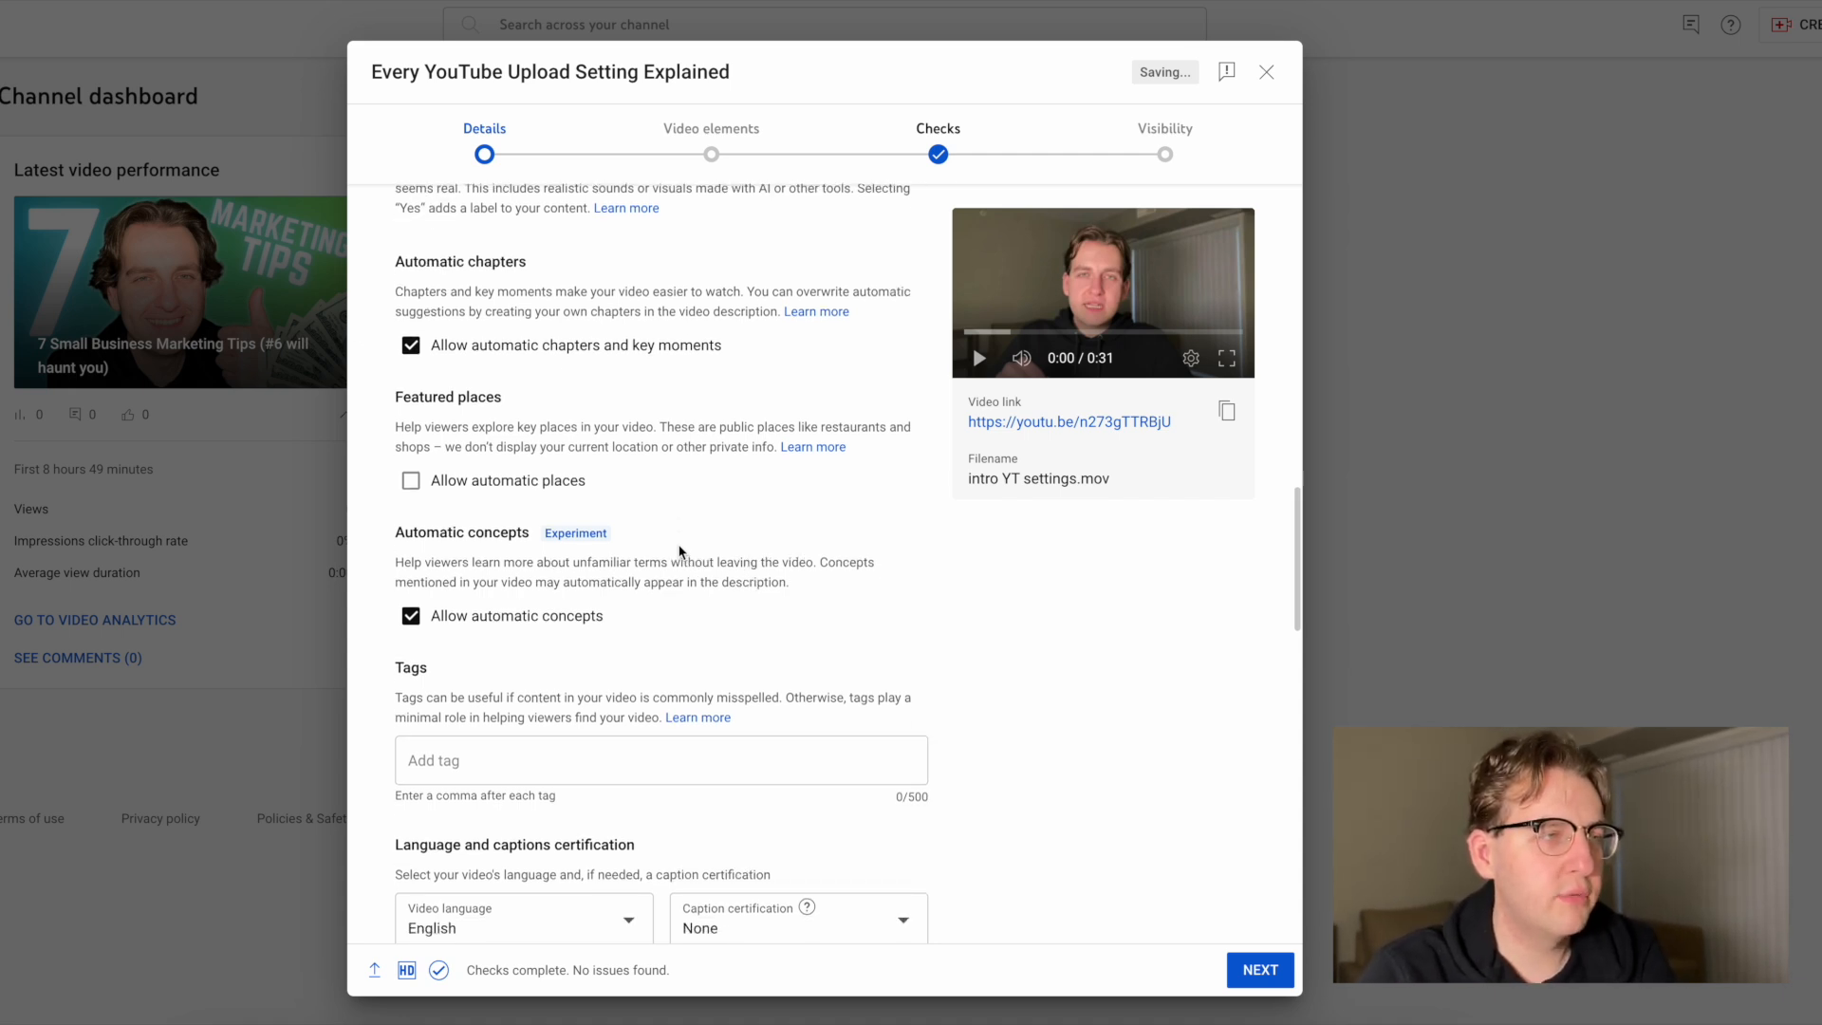
pyautogui.scroll(-1, 679, 552)
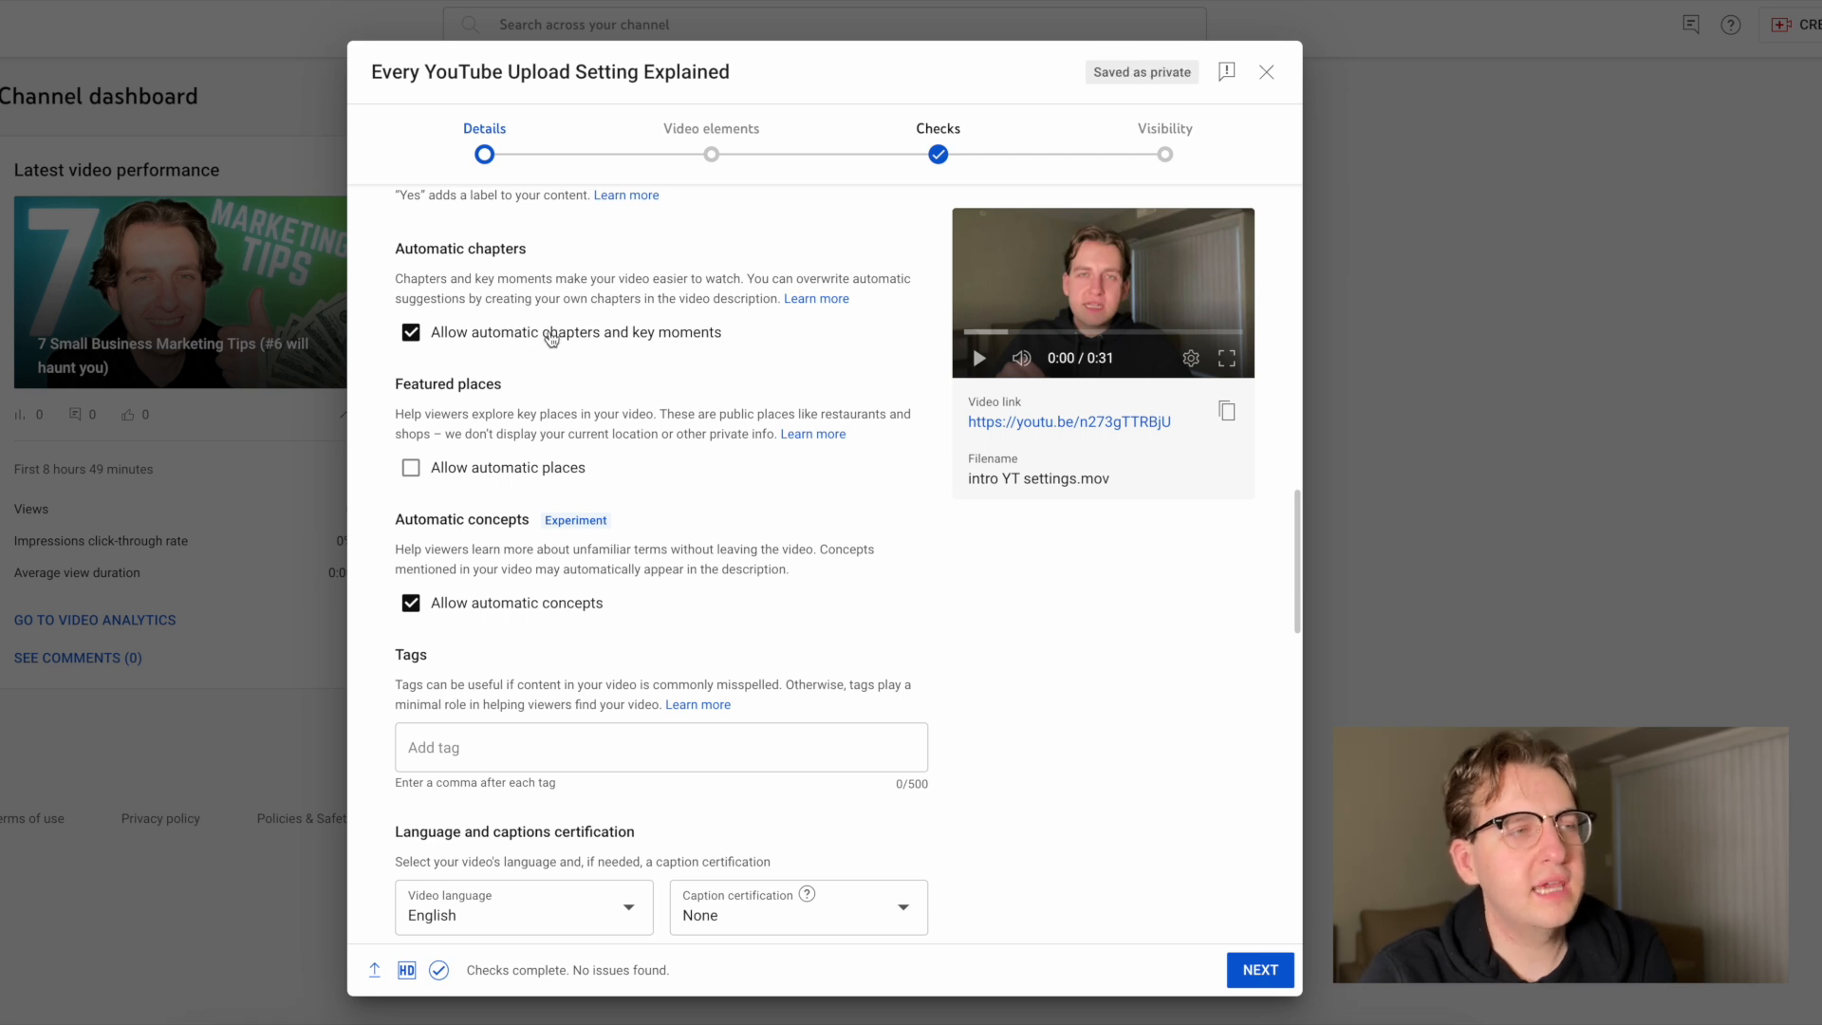
# Review the automatic chapters option against the manual timestamps in the description, and return to the automatic concepts setting.
pyautogui.scroll(1, 545, 342)
pyautogui.scroll(1, 546, 343)
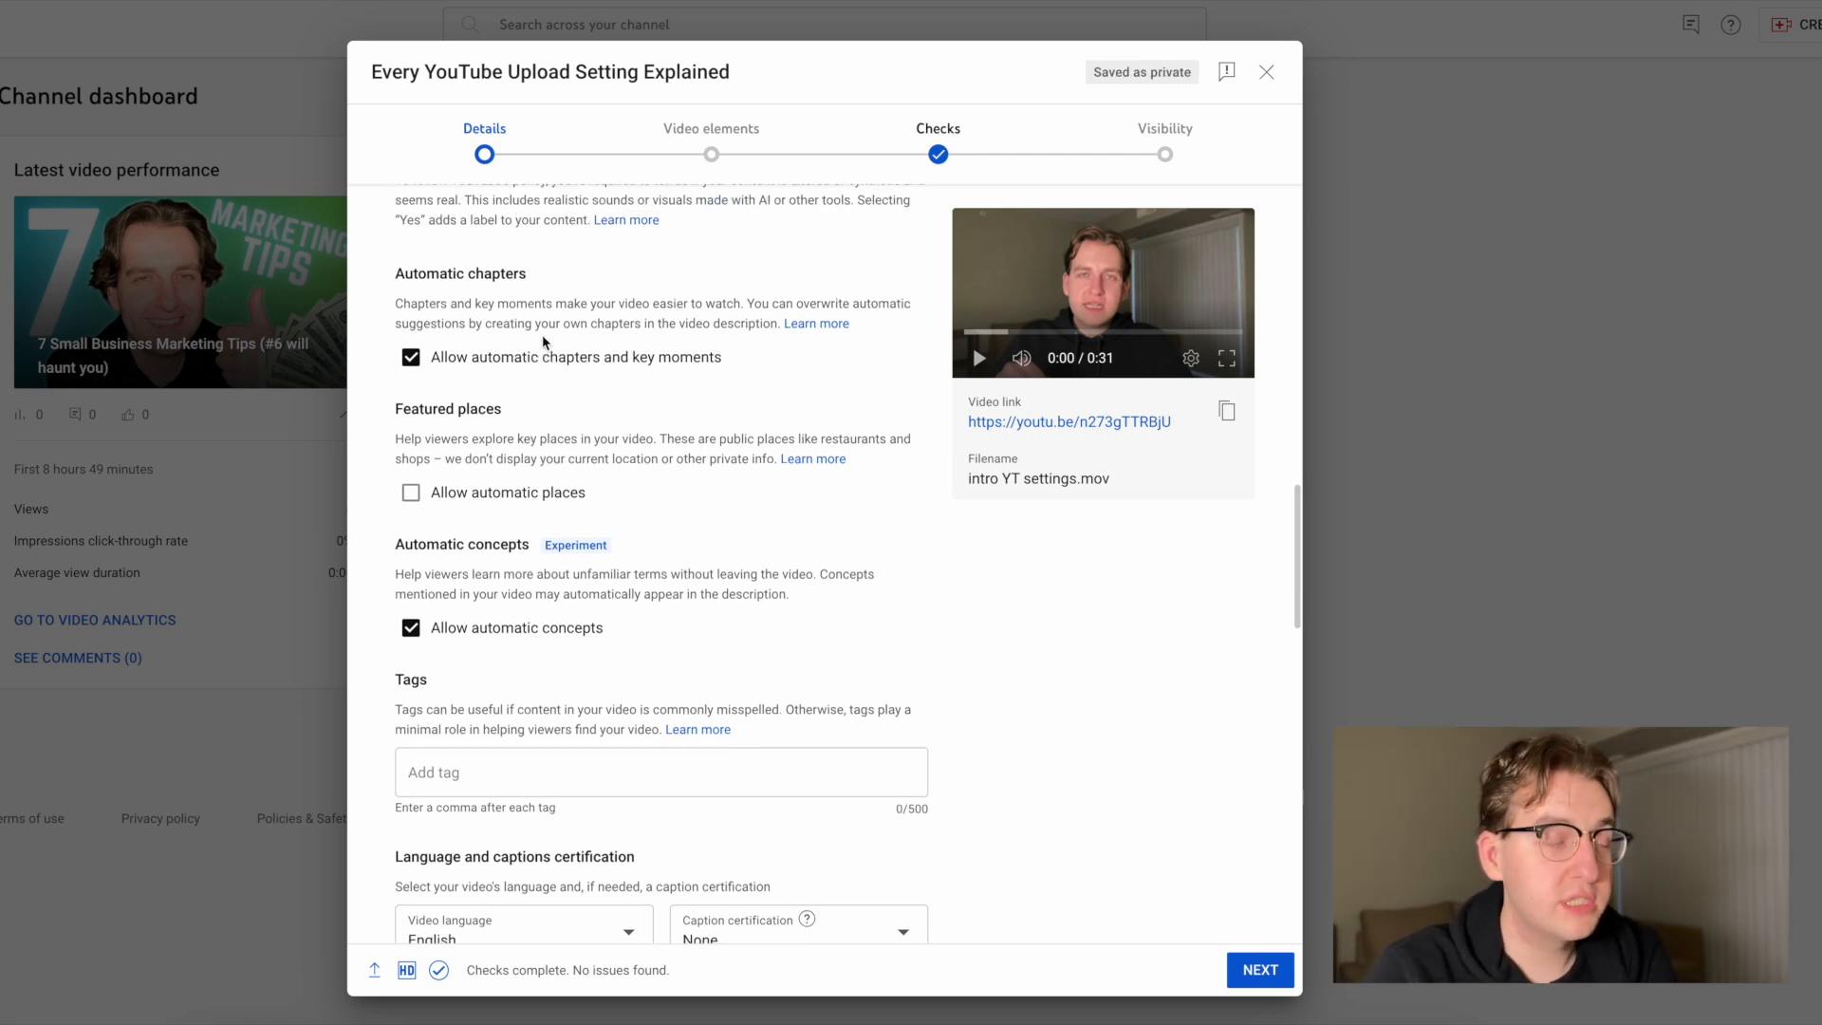
pyautogui.scroll(1, 624, 431)
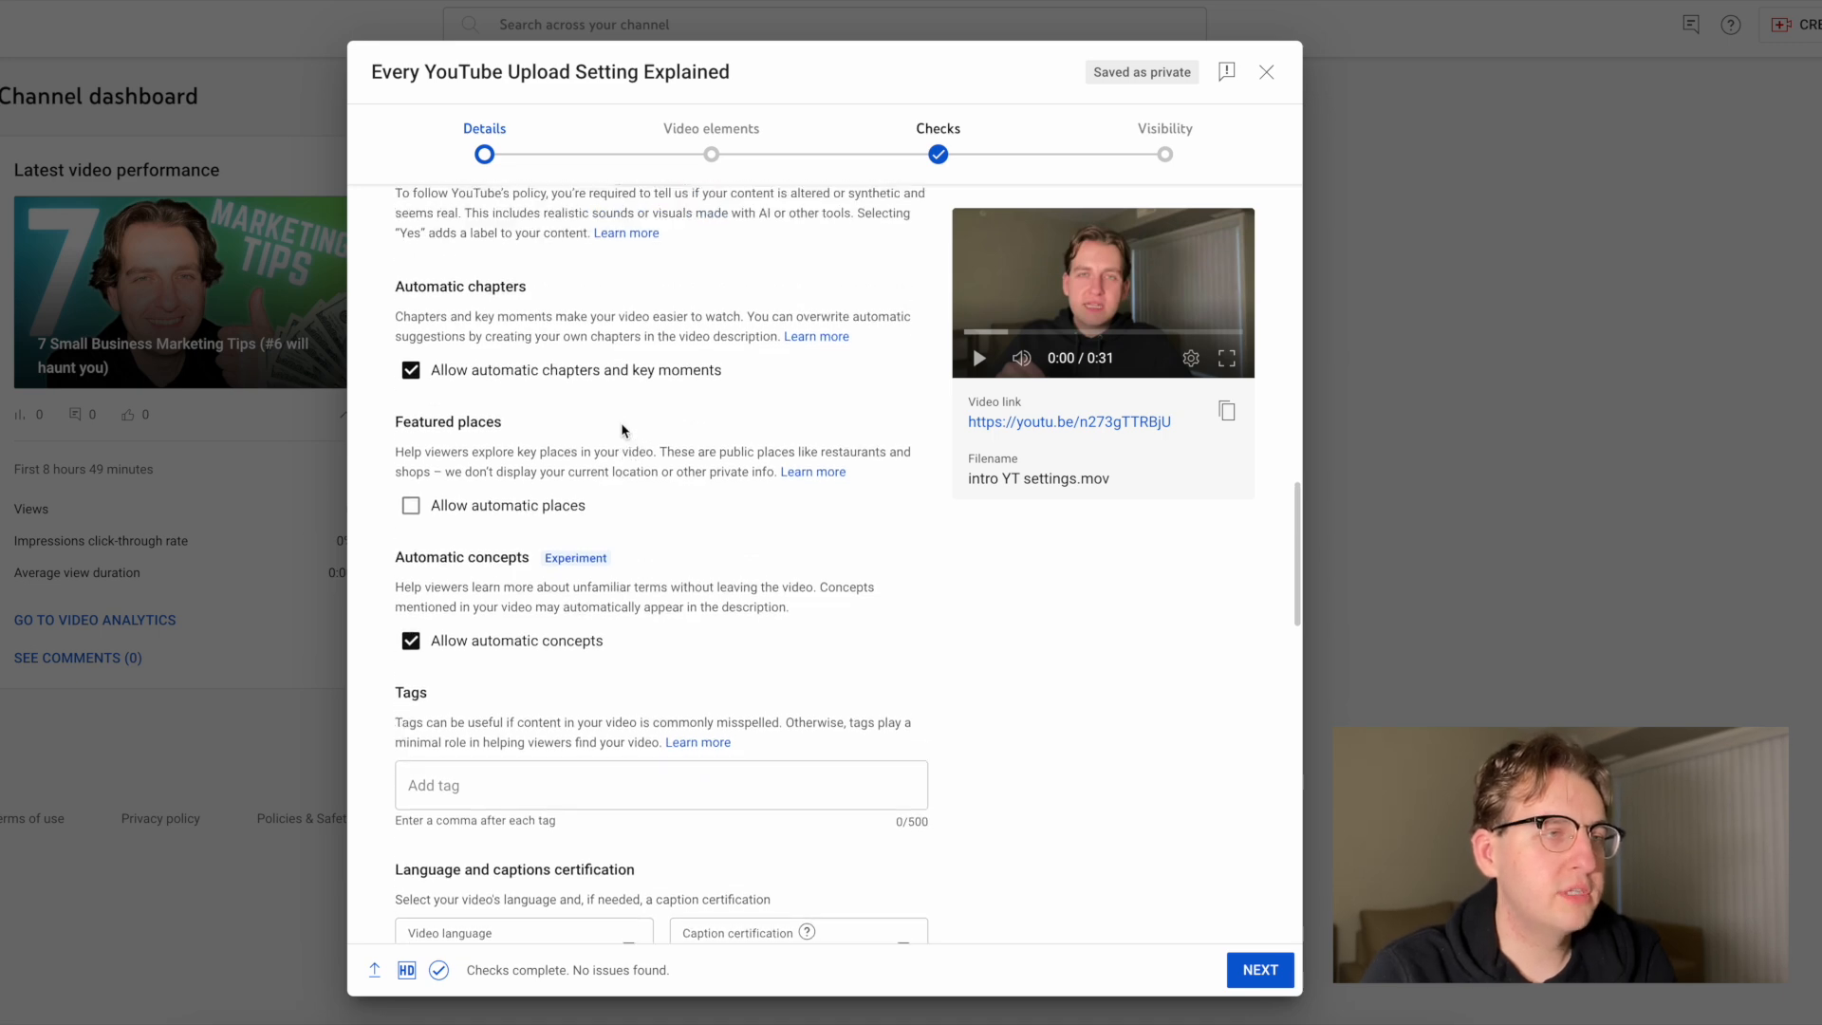
pyautogui.scroll(1, 513, 389)
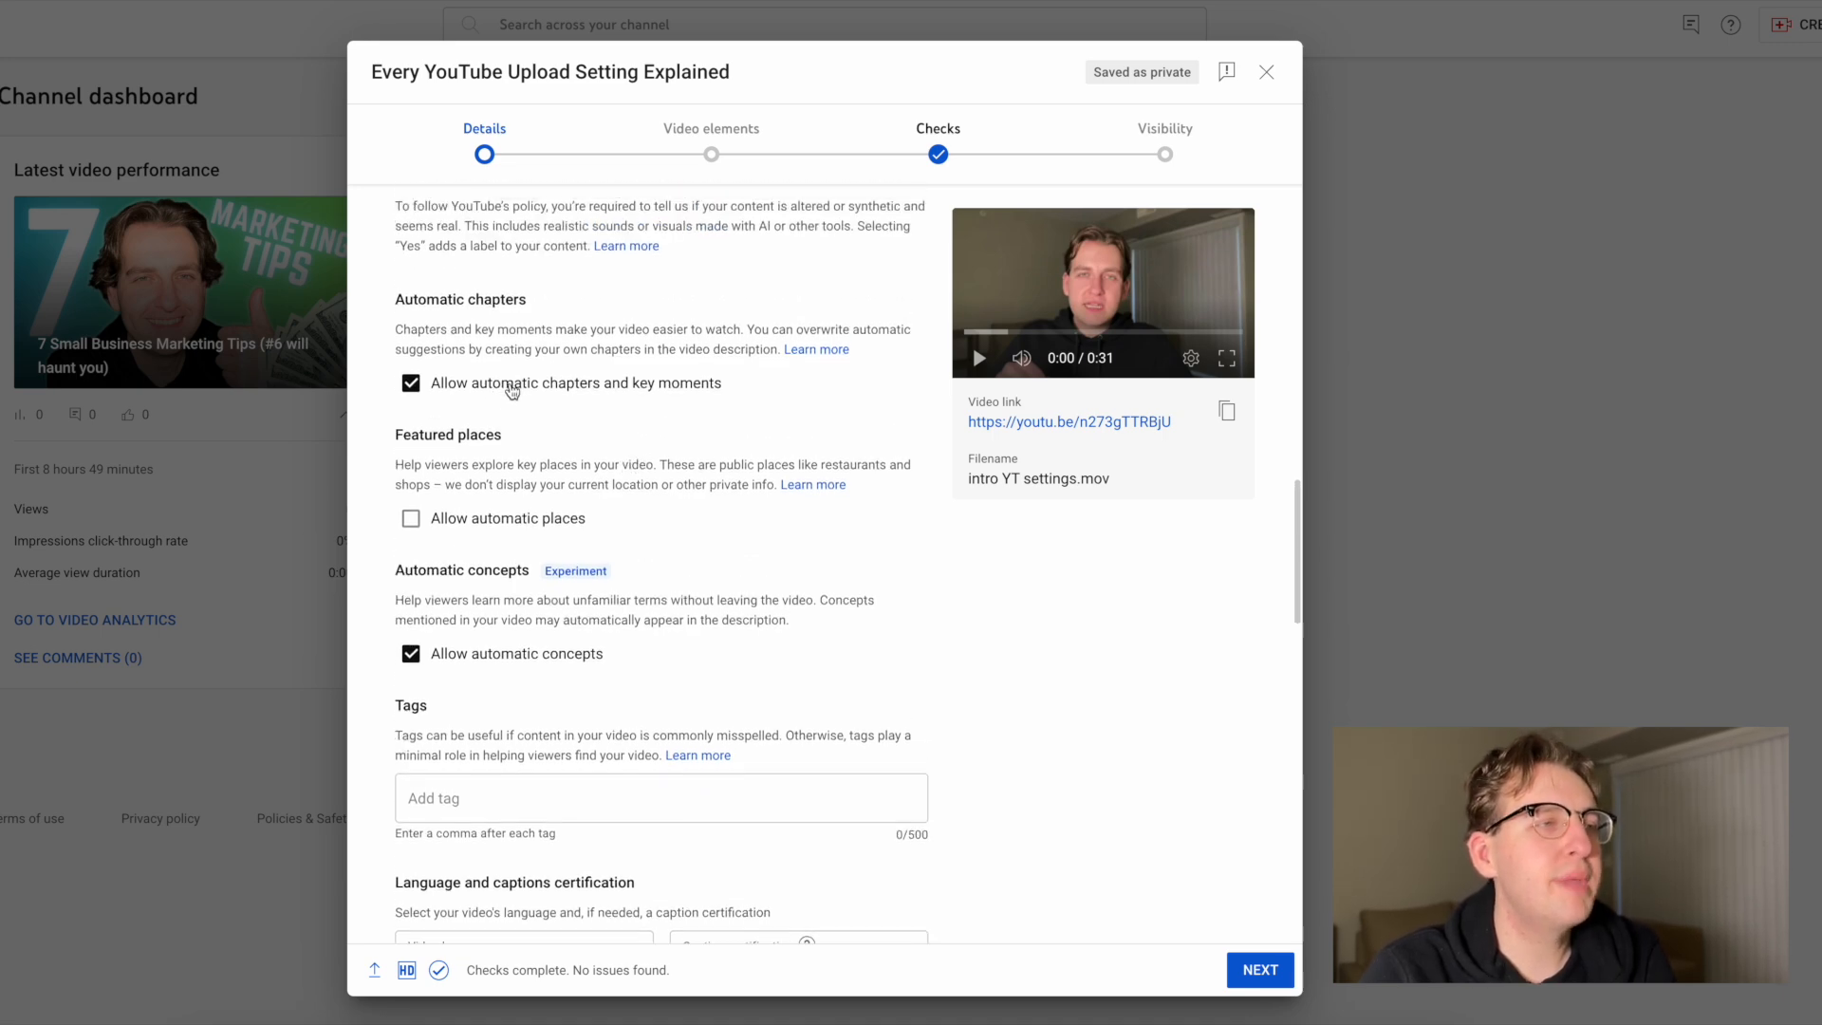
pyautogui.scroll(15, 513, 389)
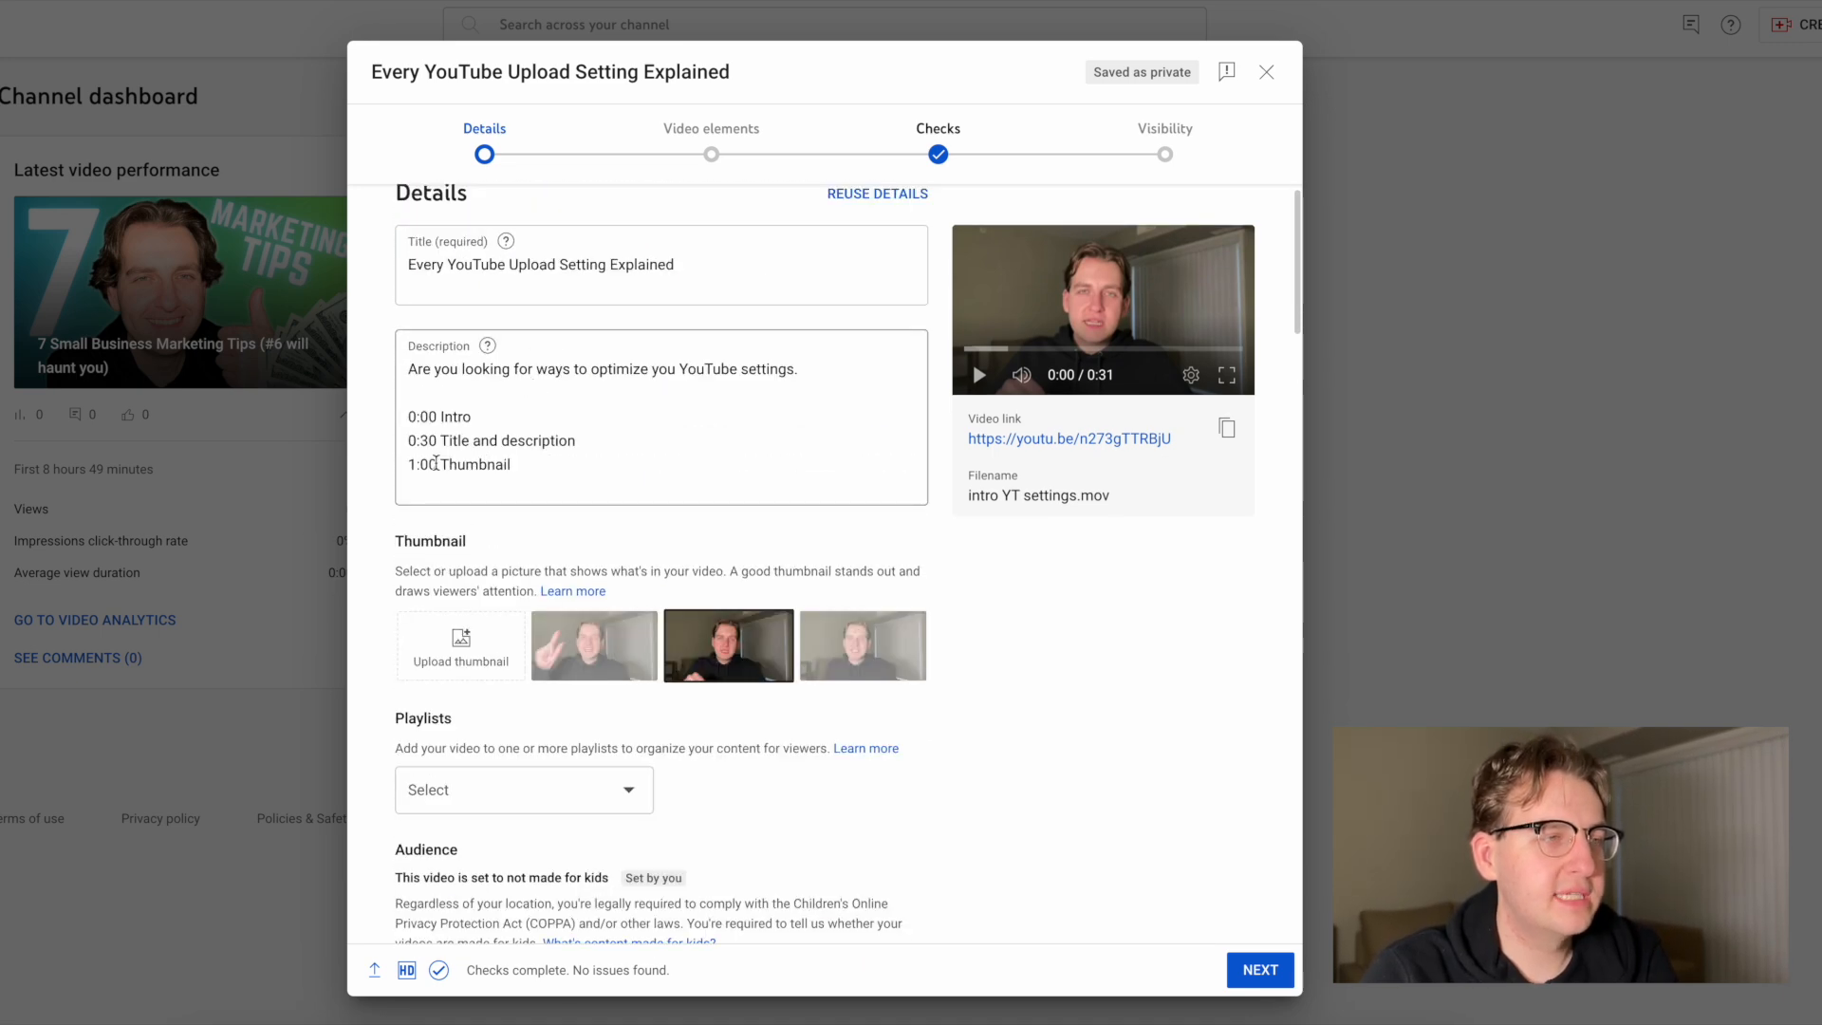
pyautogui.scroll(-3, 541, 436)
pyautogui.scroll(4, 484, 380)
pyautogui.scroll(-13, 474, 569)
pyautogui.scroll(-4, 588, 621)
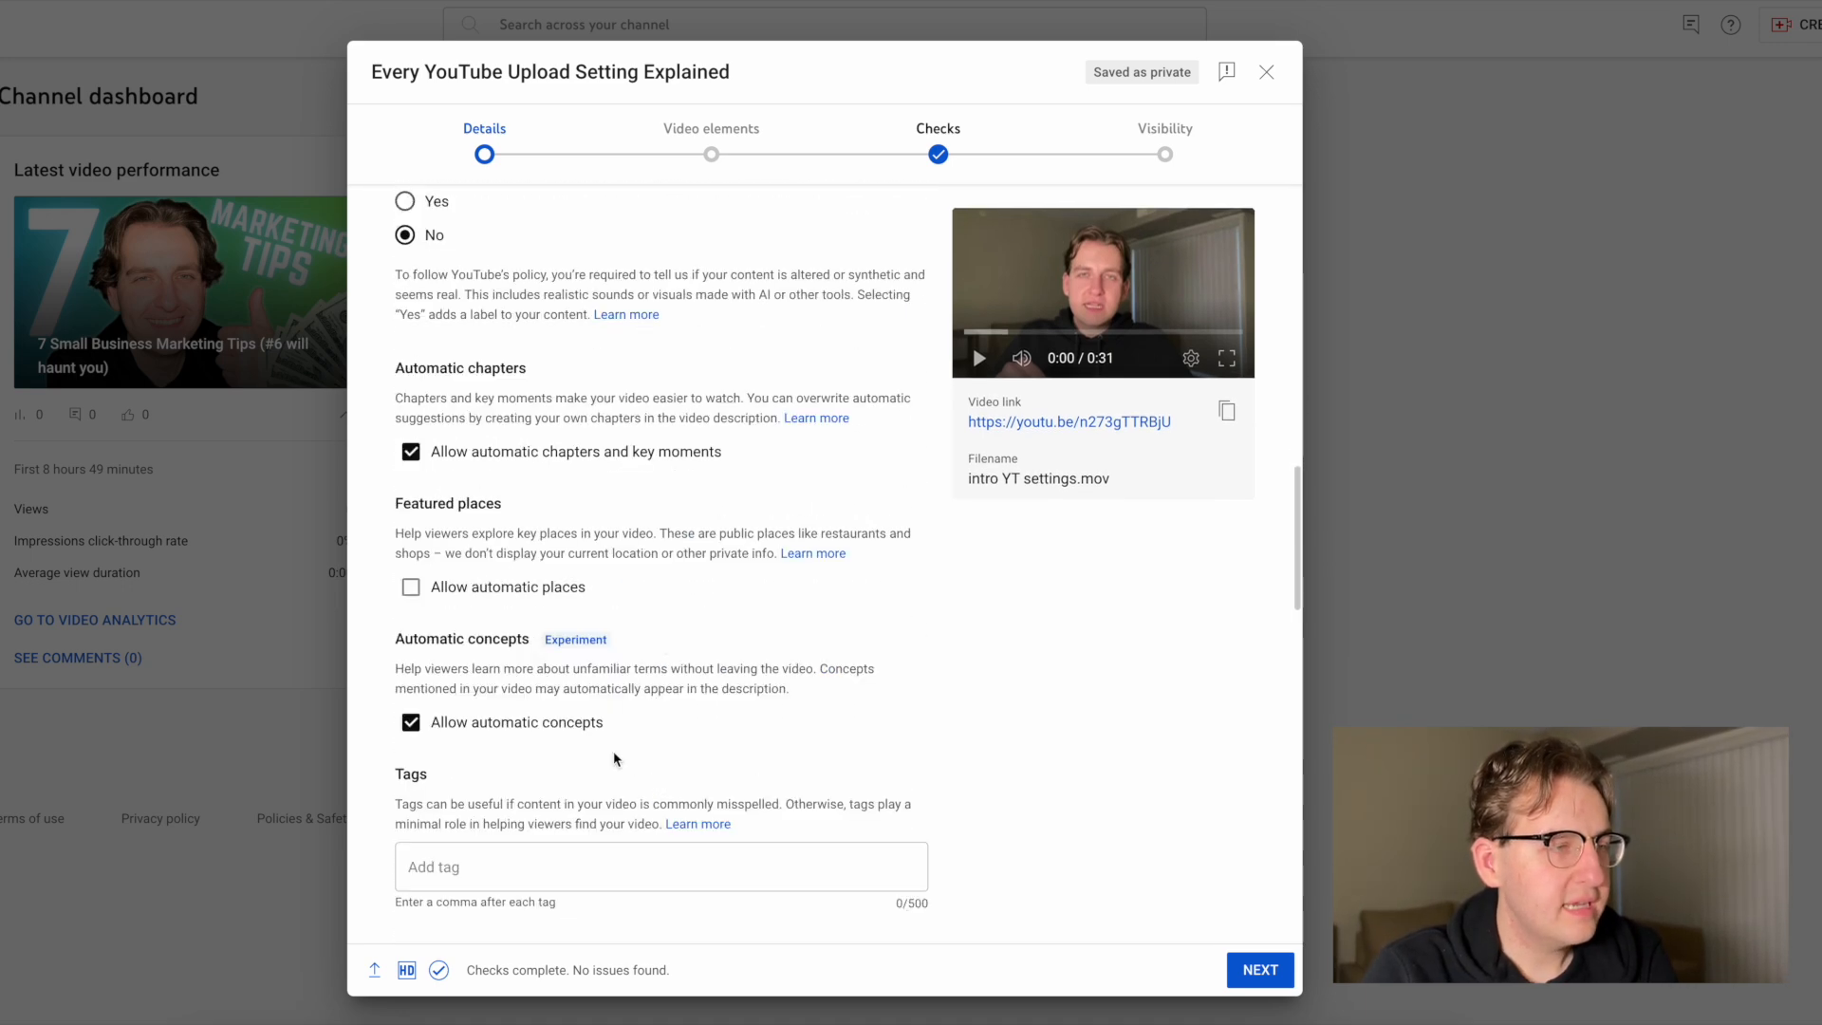
# Examine the automatic concepts experiment and the guidance on tags for the video.
pyautogui.scroll(-1, 614, 759)
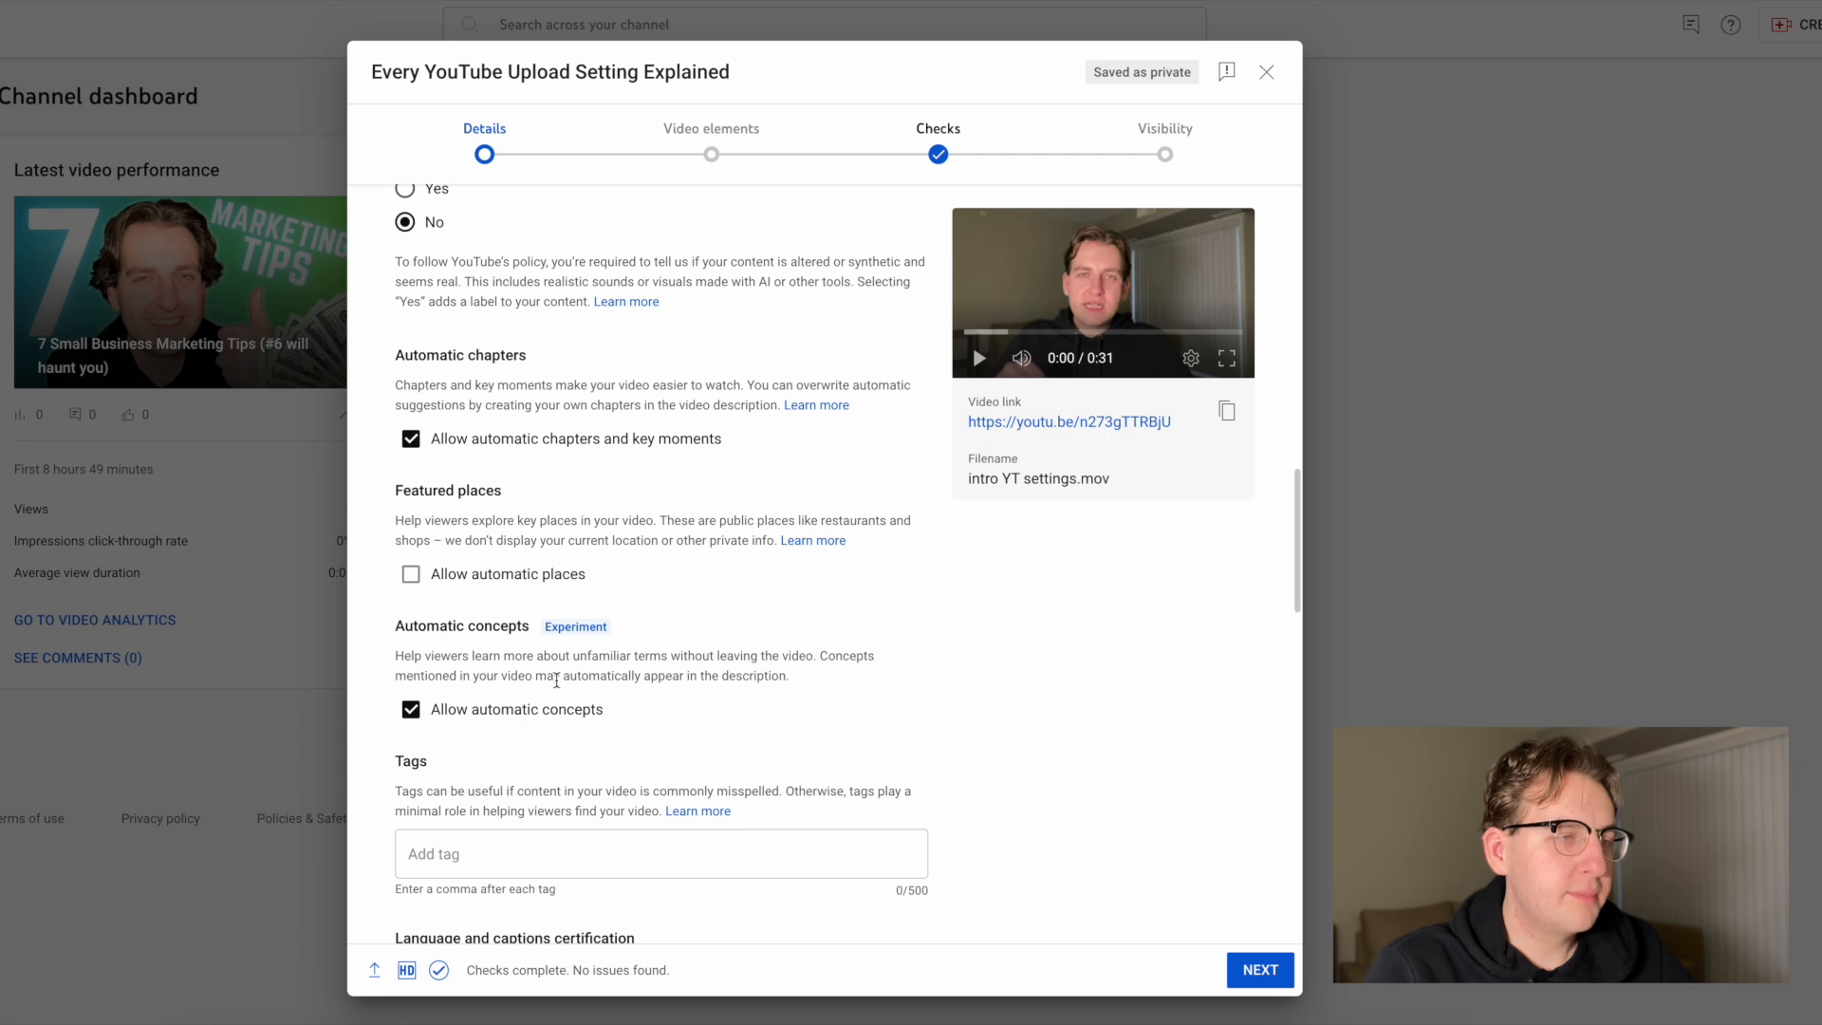
pyautogui.scroll(-1, 572, 676)
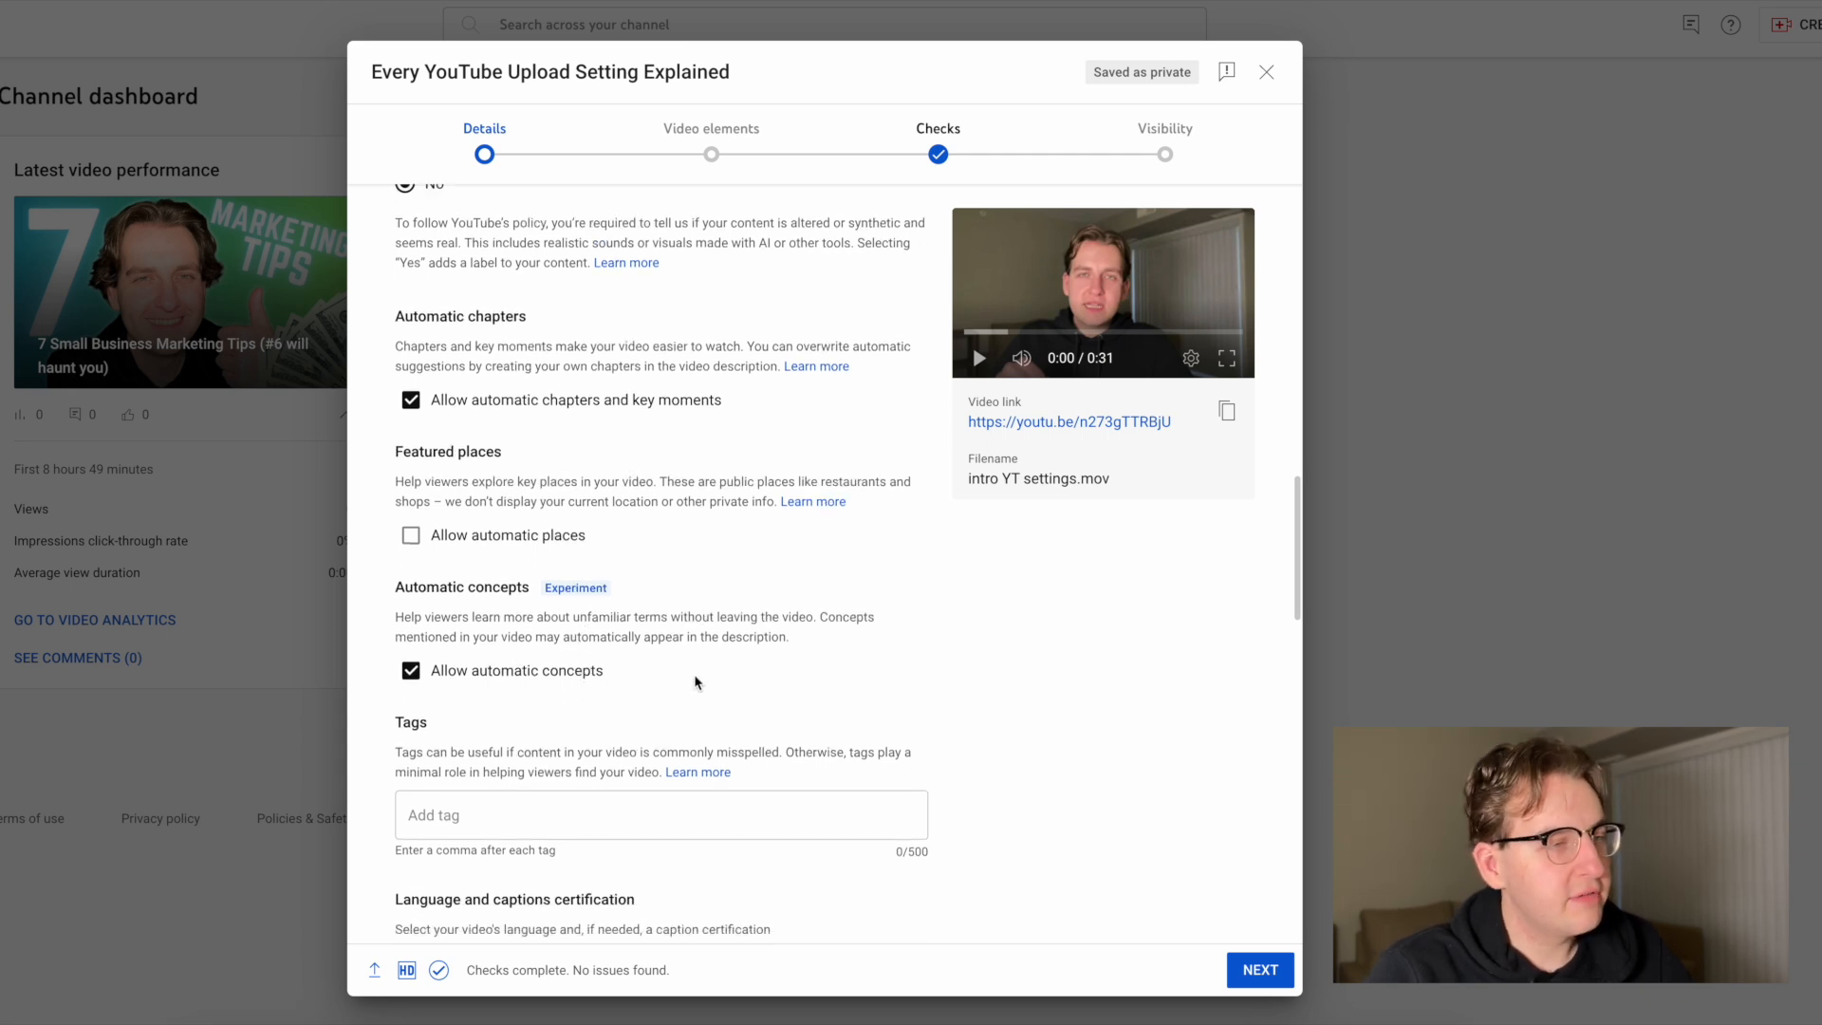
pyautogui.scroll(-1, 692, 667)
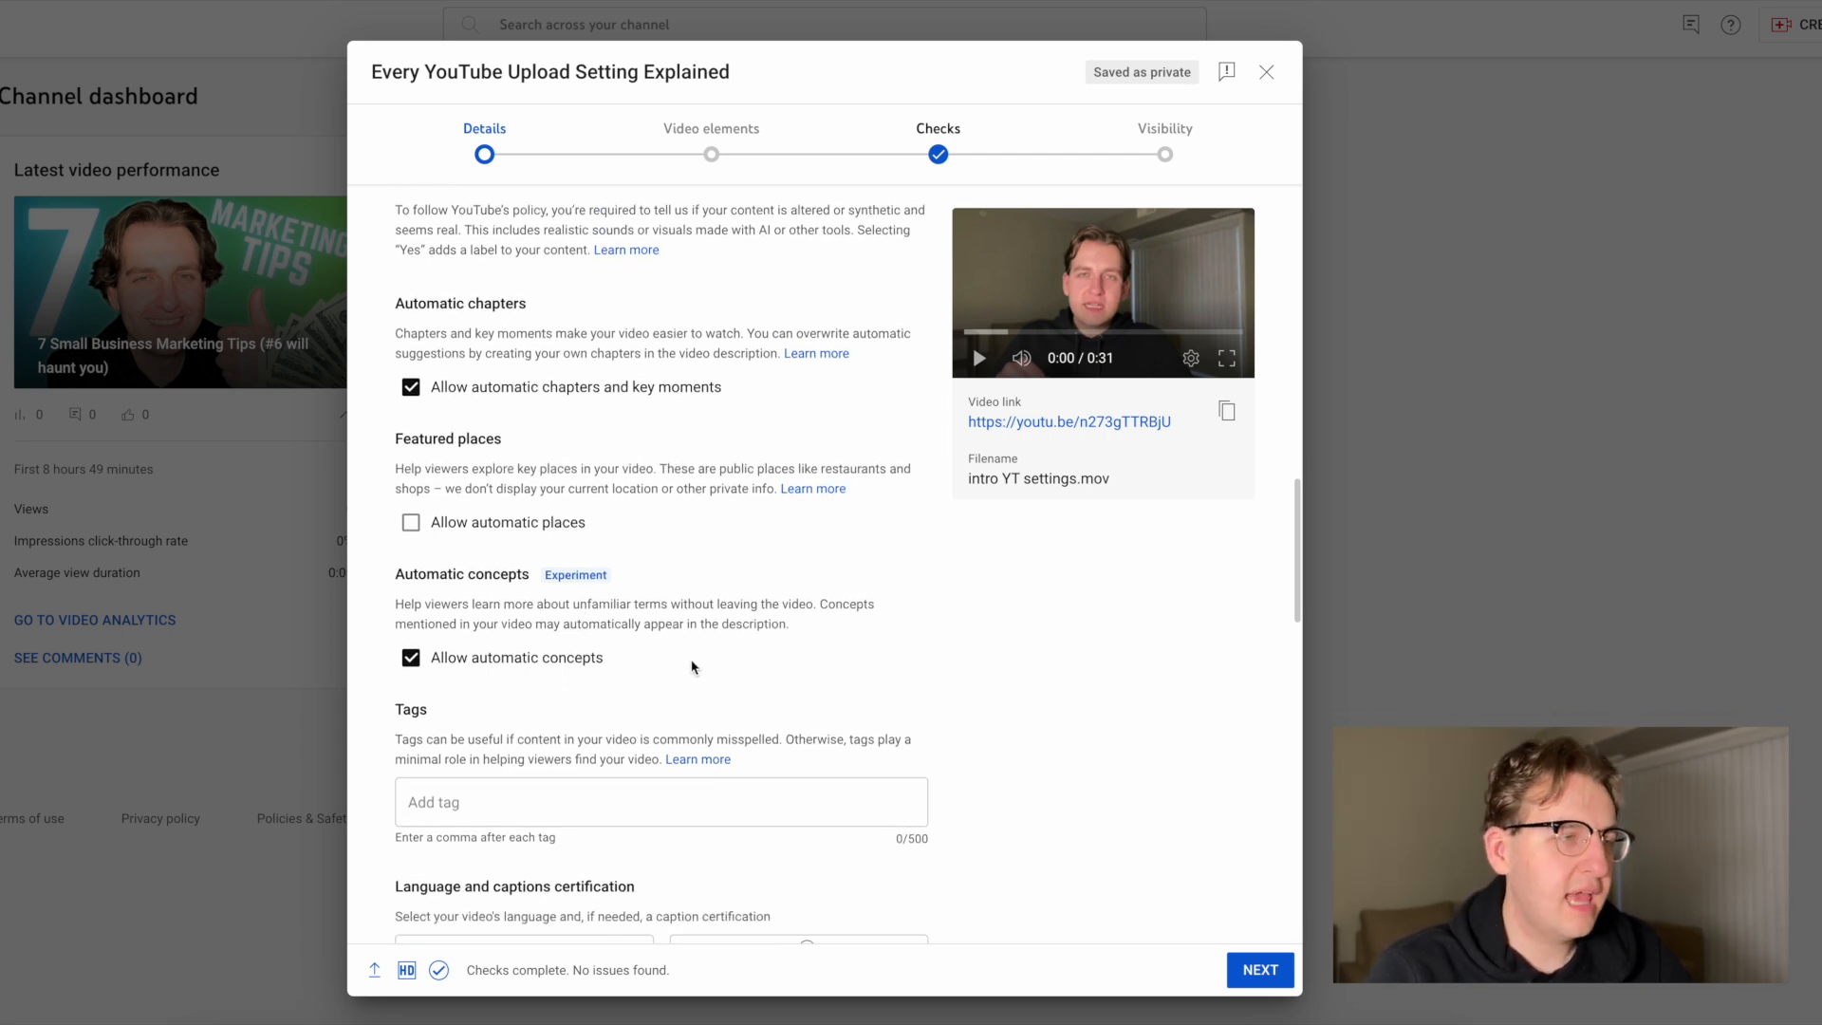
pyautogui.scroll(-1, 602, 653)
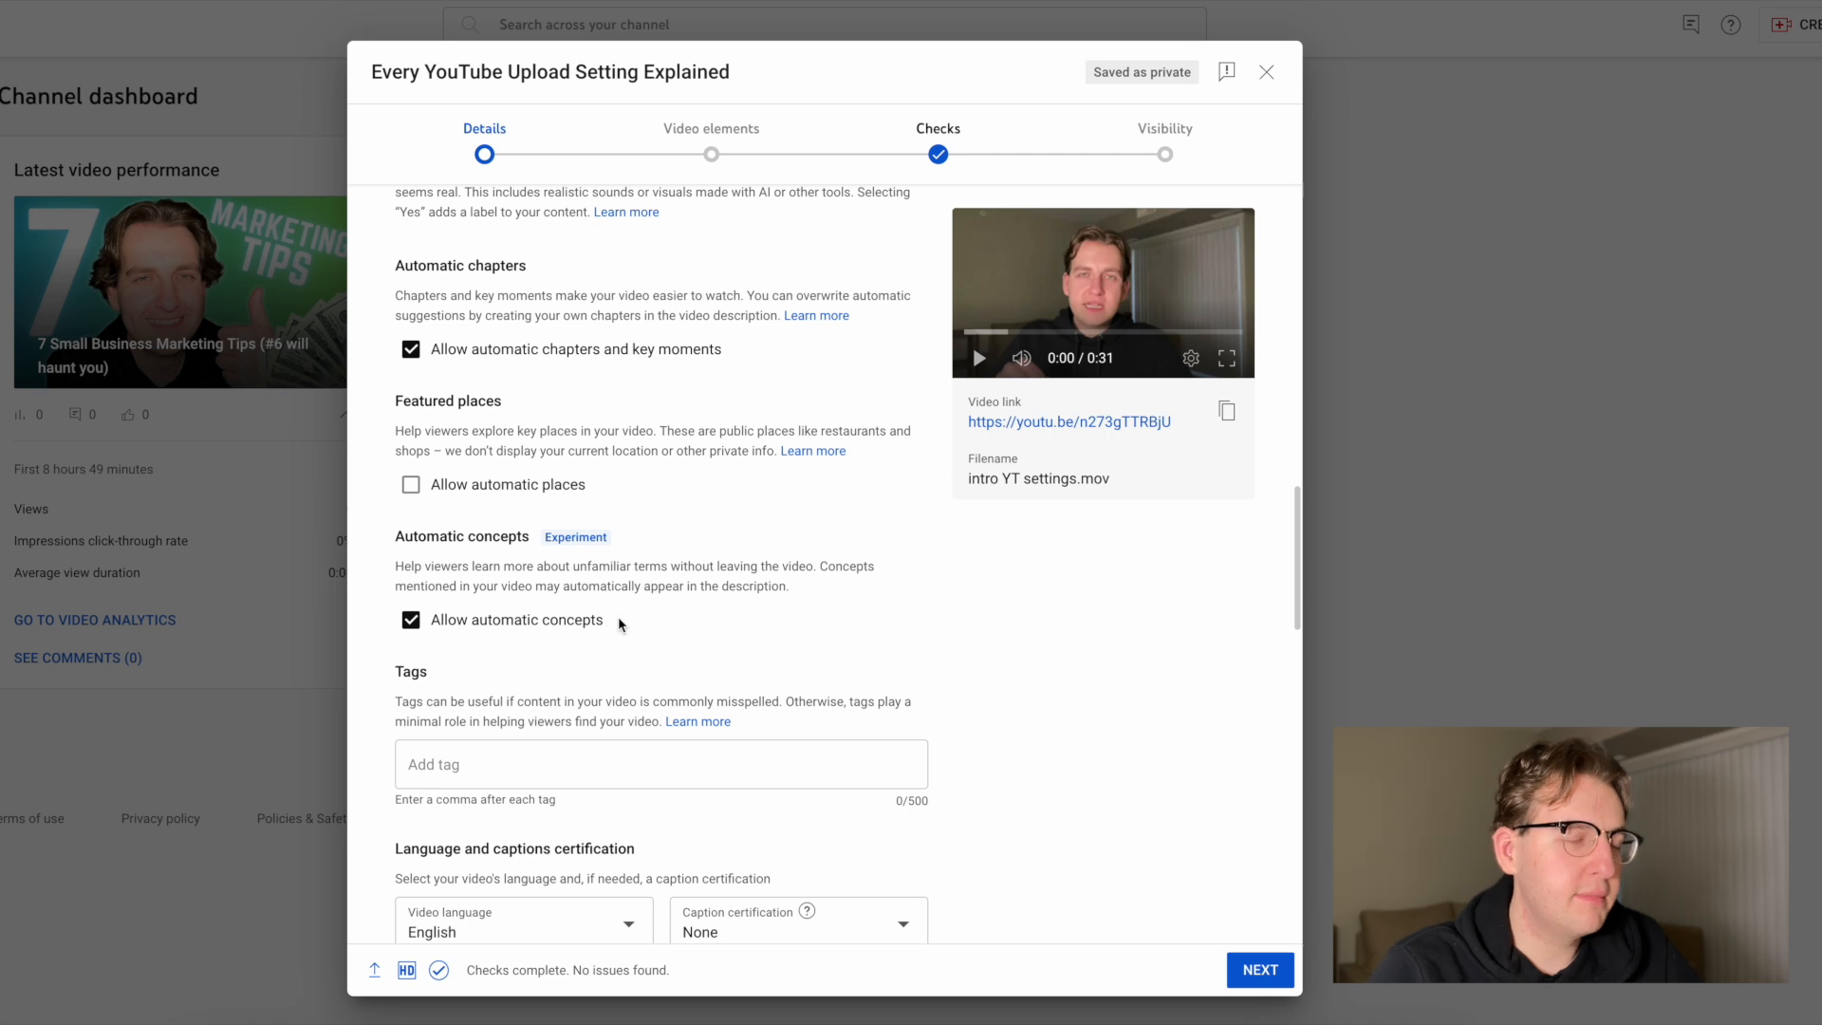
pyautogui.scroll(-1, 623, 626)
pyautogui.scroll(-3, 651, 591)
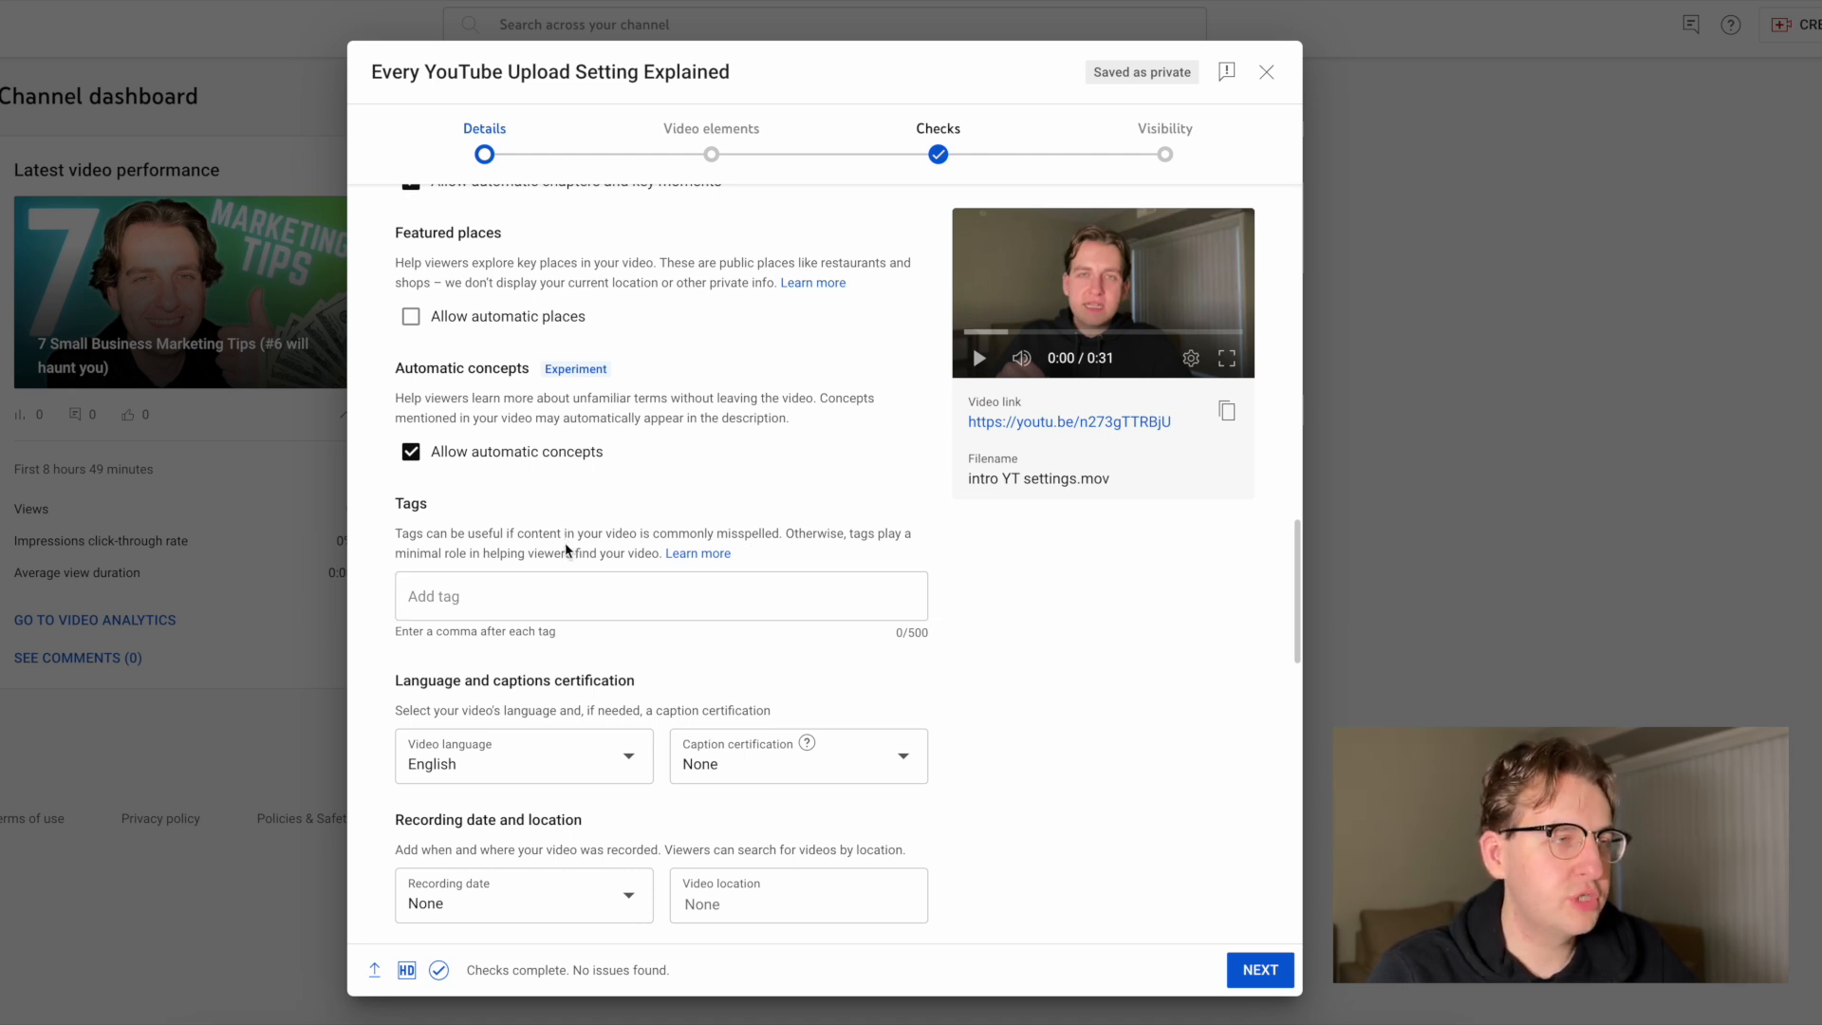
# Check the video's title and add the tag "every yt setting explained" as an alternative wording of it.
pyautogui.scroll(15, 566, 543)
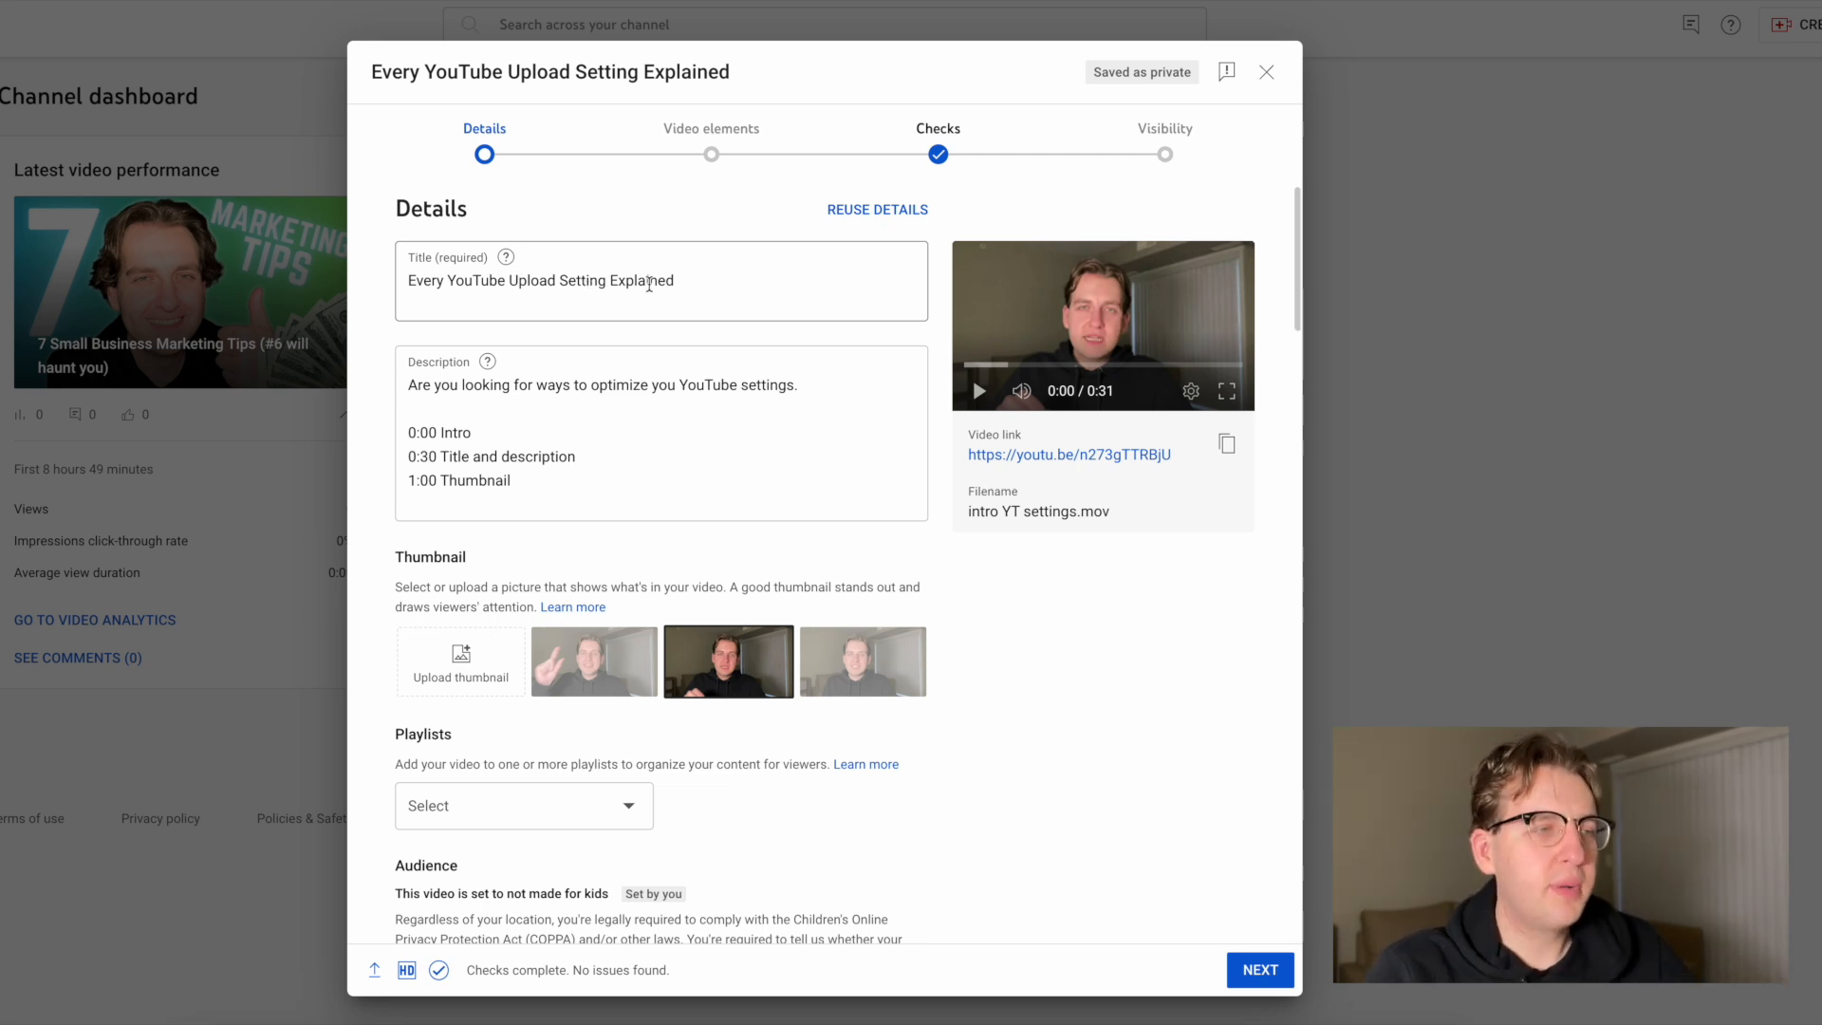
pyautogui.scroll(-20, 649, 284)
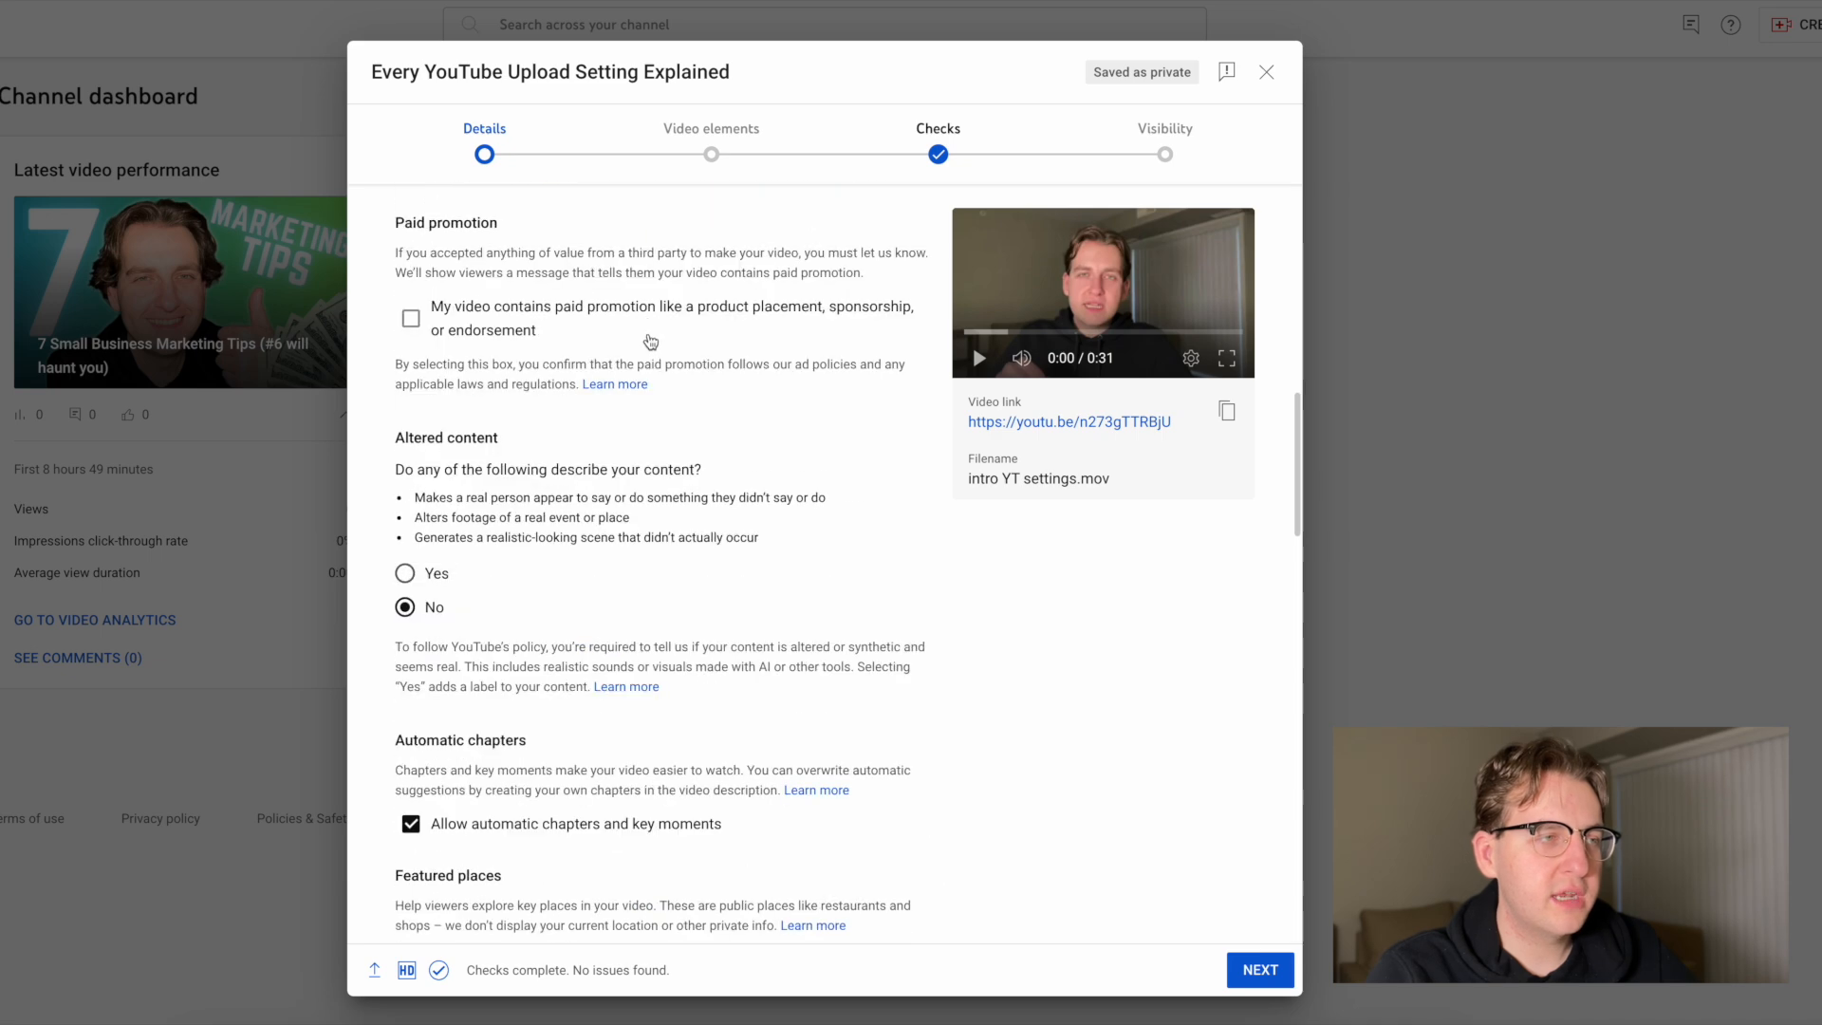
pyautogui.scroll(3, 640, 345)
pyautogui.click(651, 467)
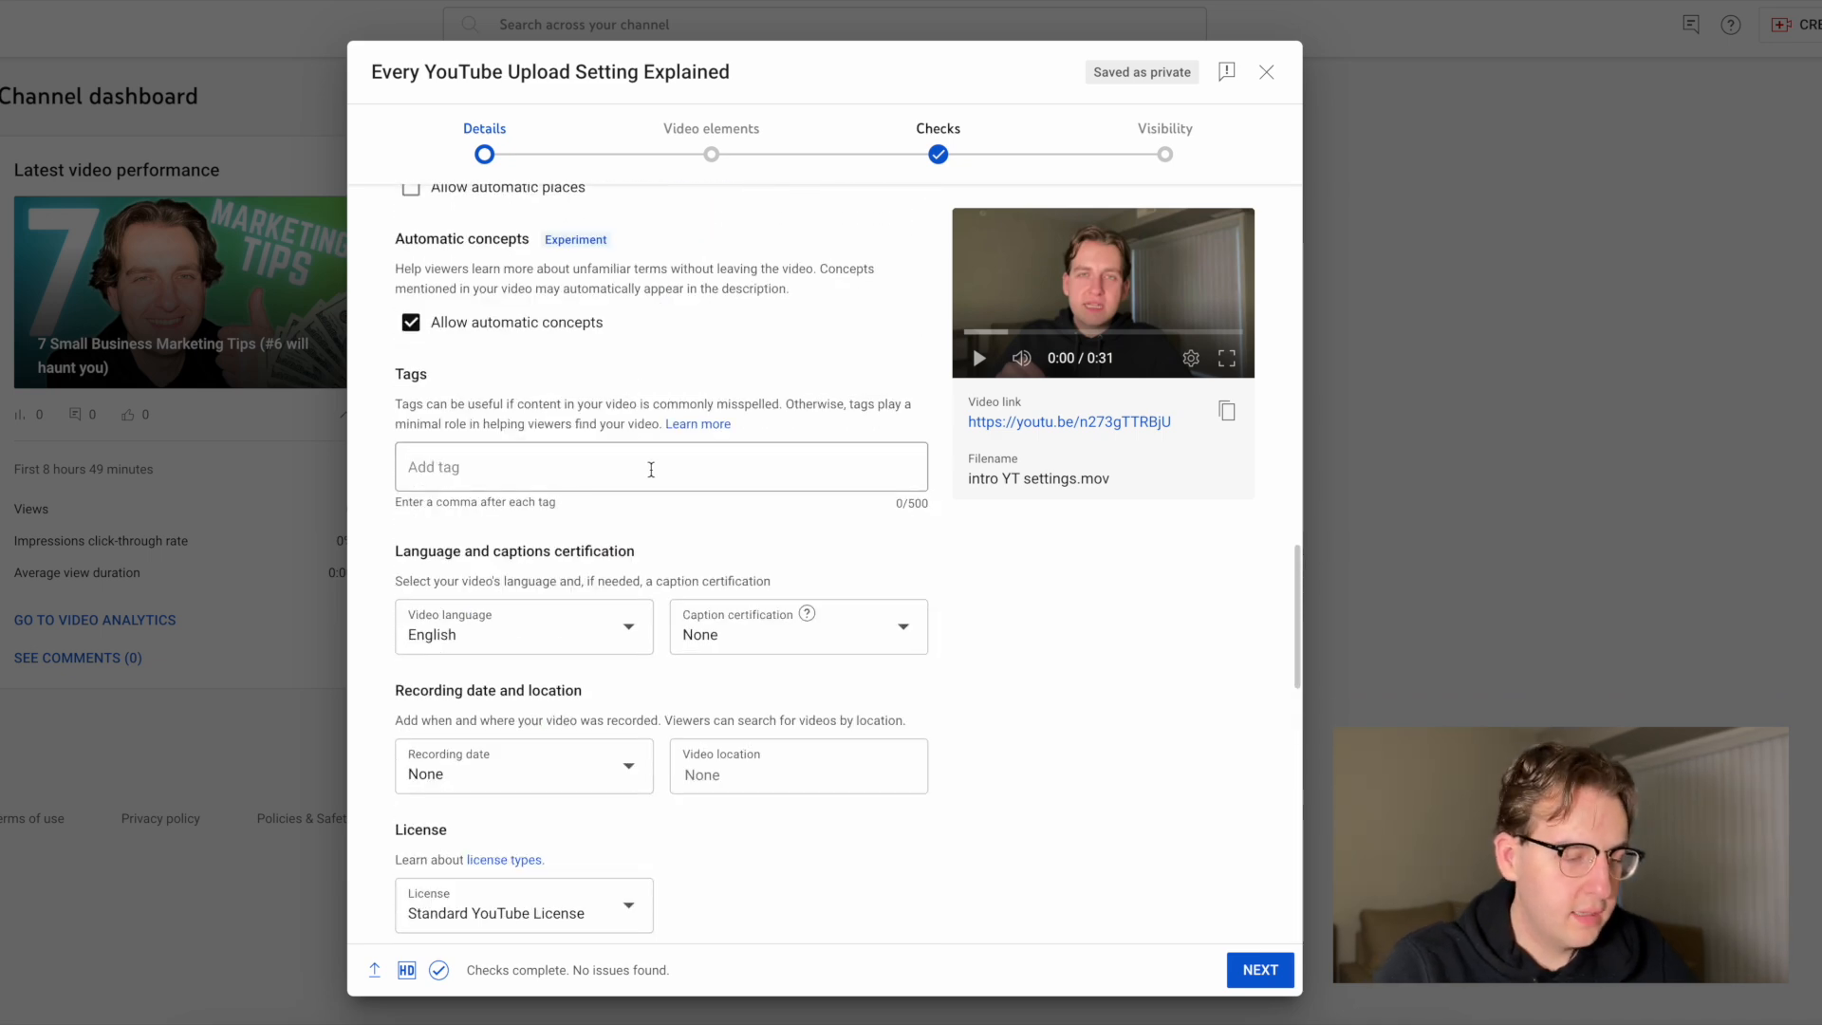
pyautogui.write('every yt setting explained')
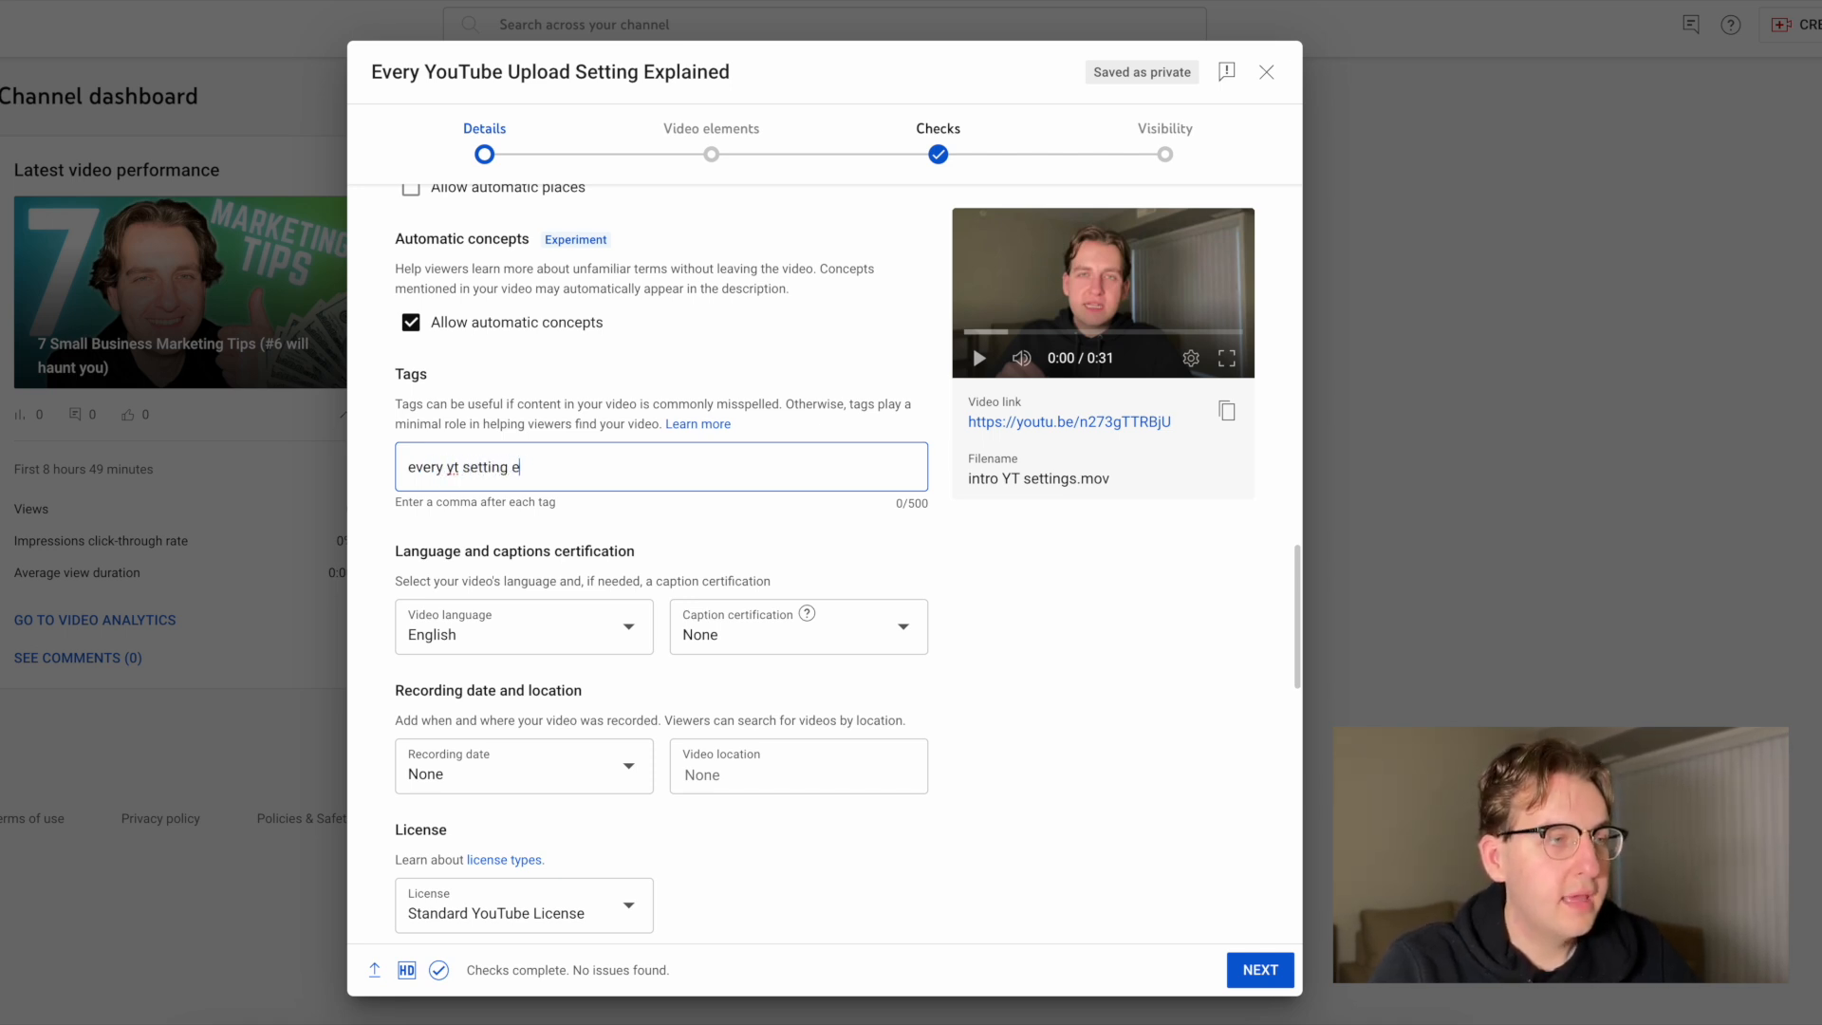
pyautogui.press('Return')
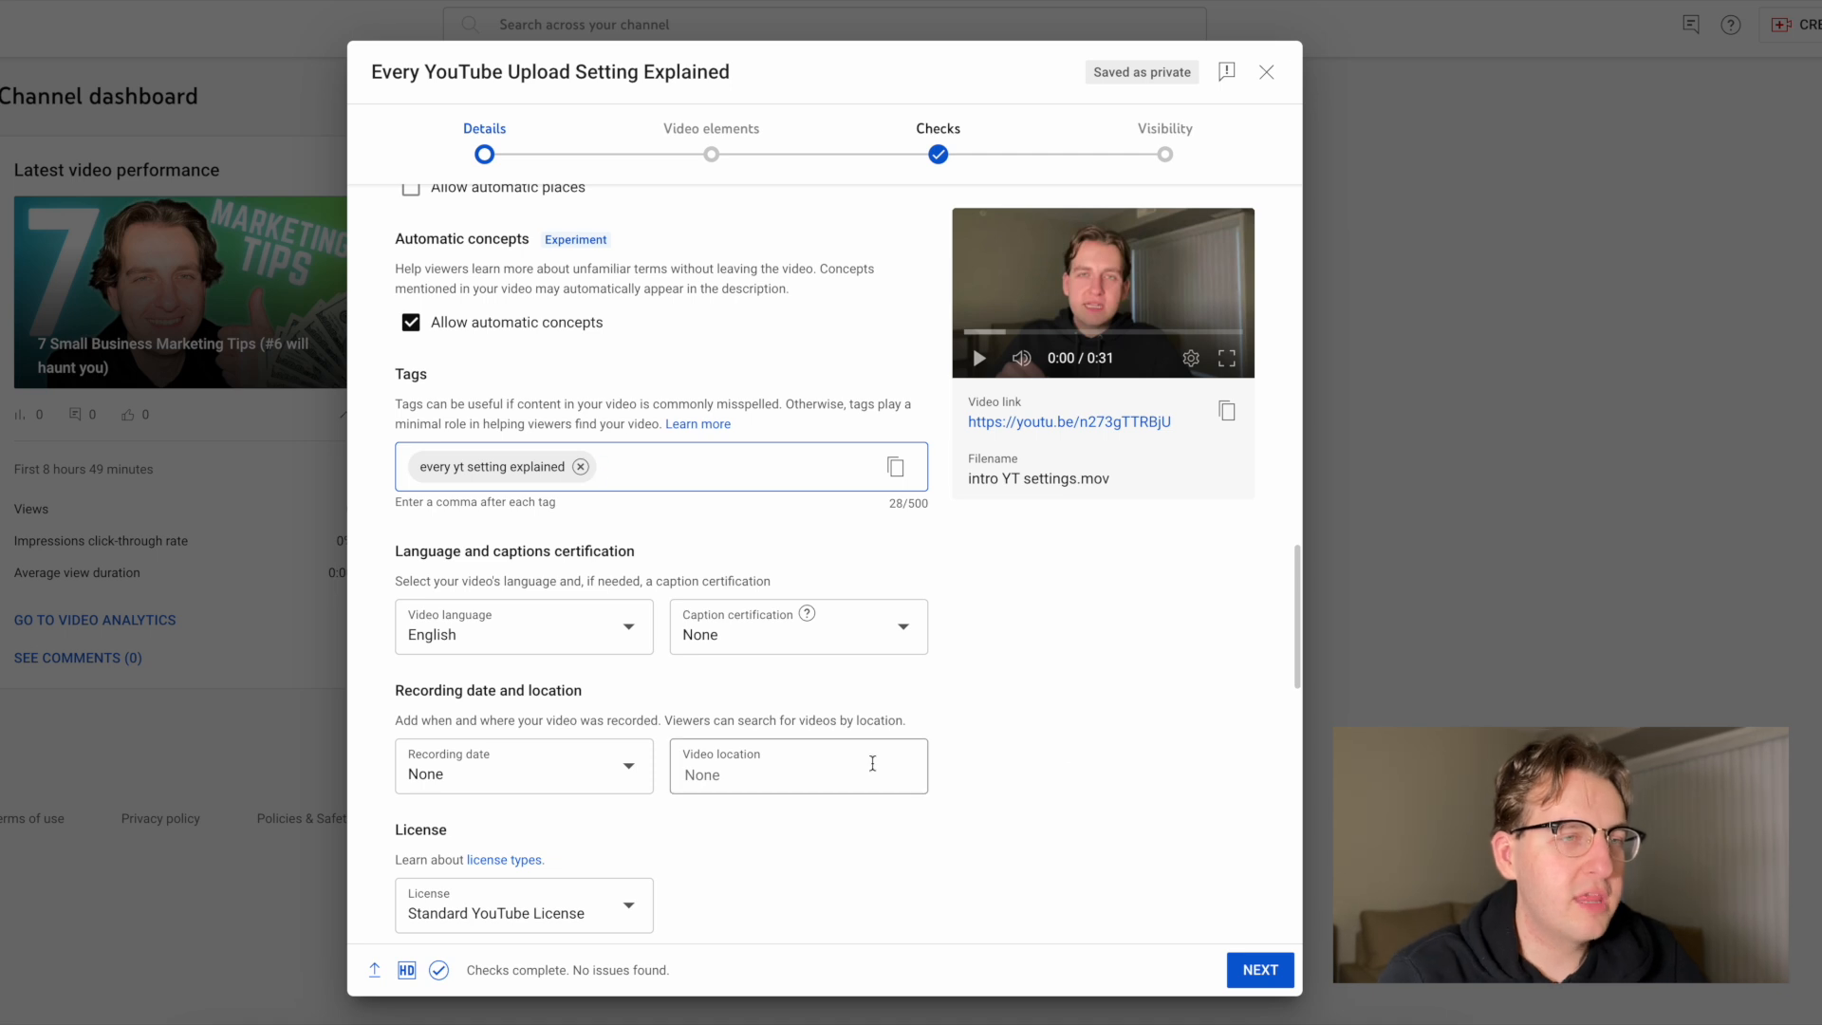
# Review the video language and the caption certification choices, keeping the caption certification at None.
pyautogui.scroll(-1, 872, 763)
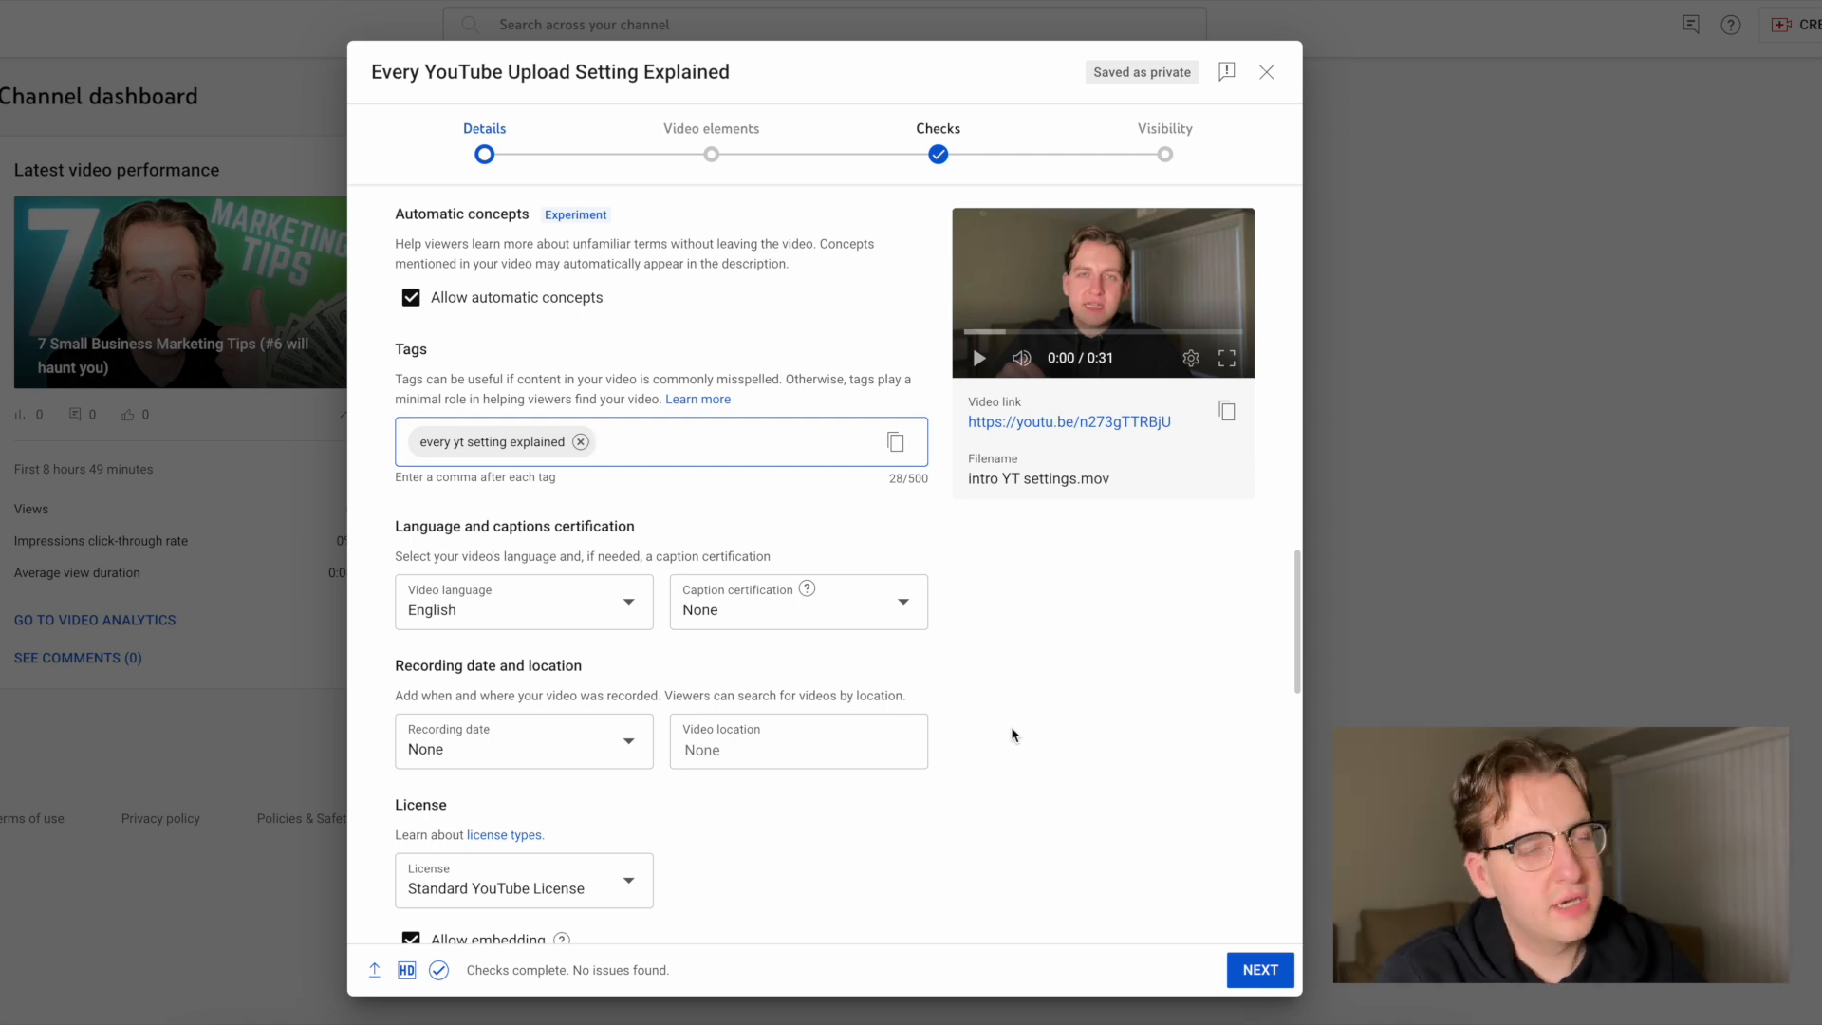
pyautogui.scroll(-1, 1012, 734)
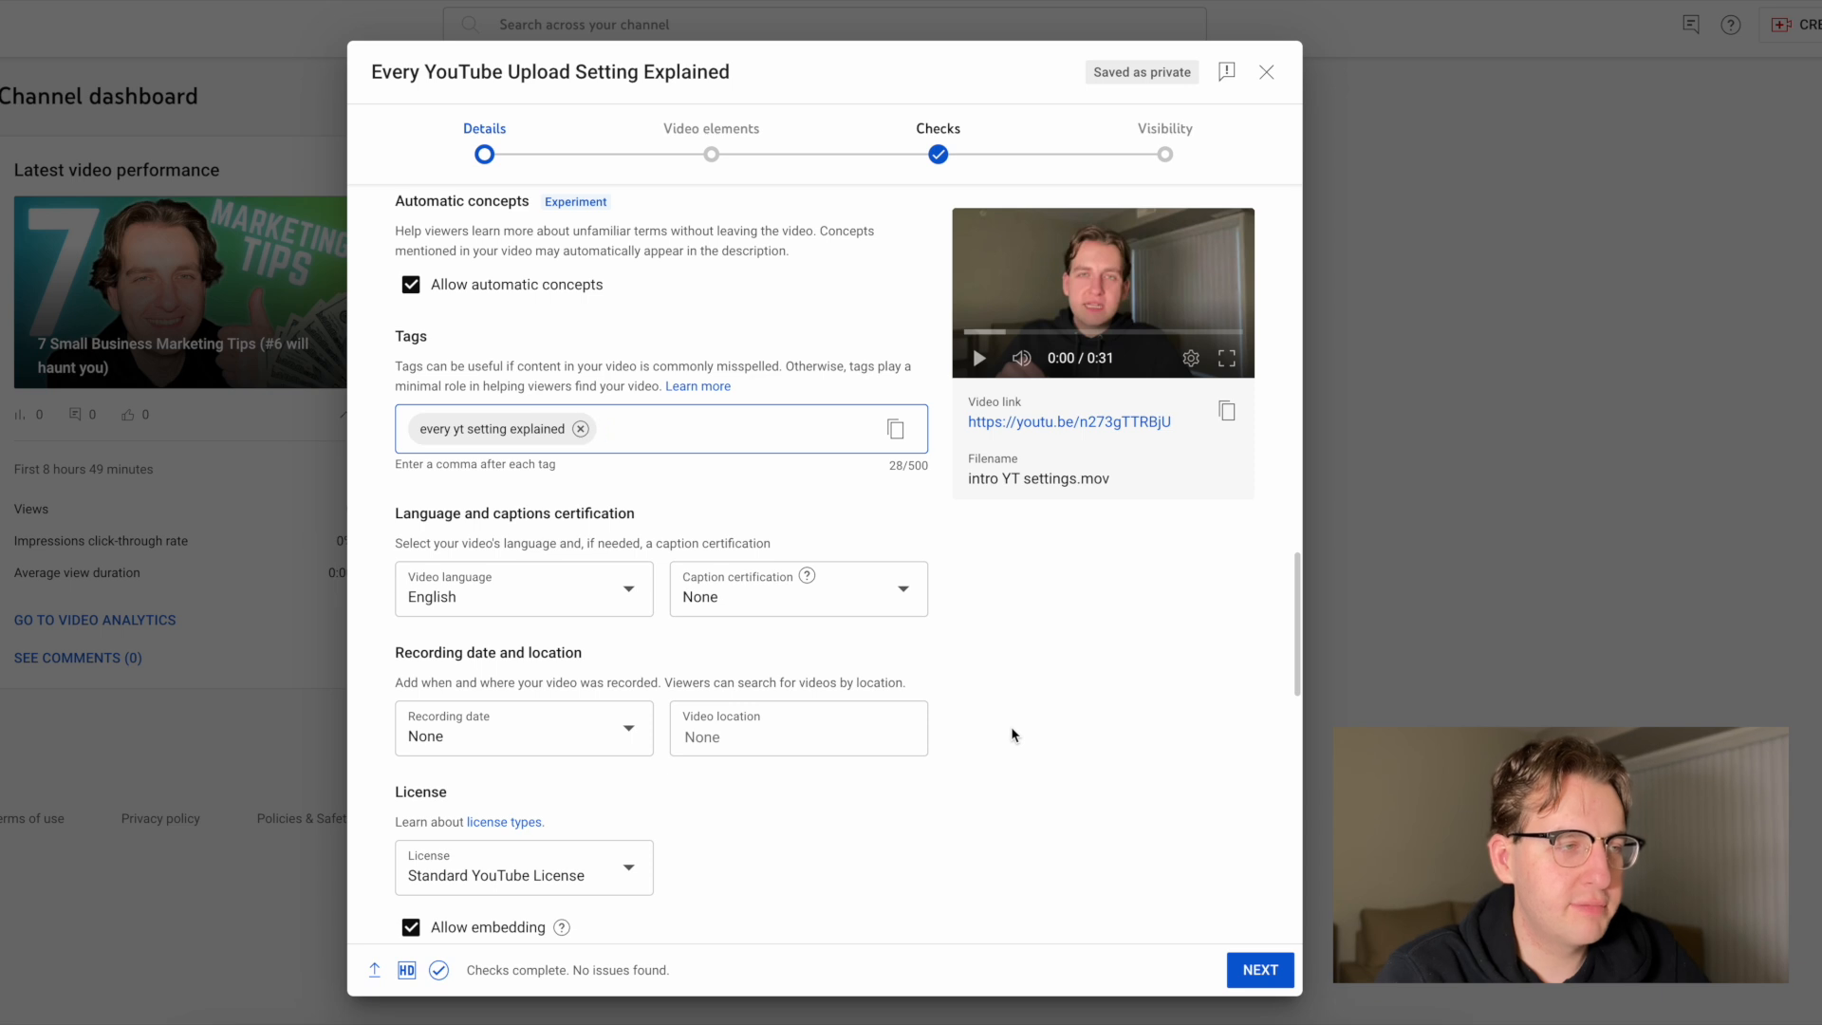
pyautogui.scroll(-1, 1012, 735)
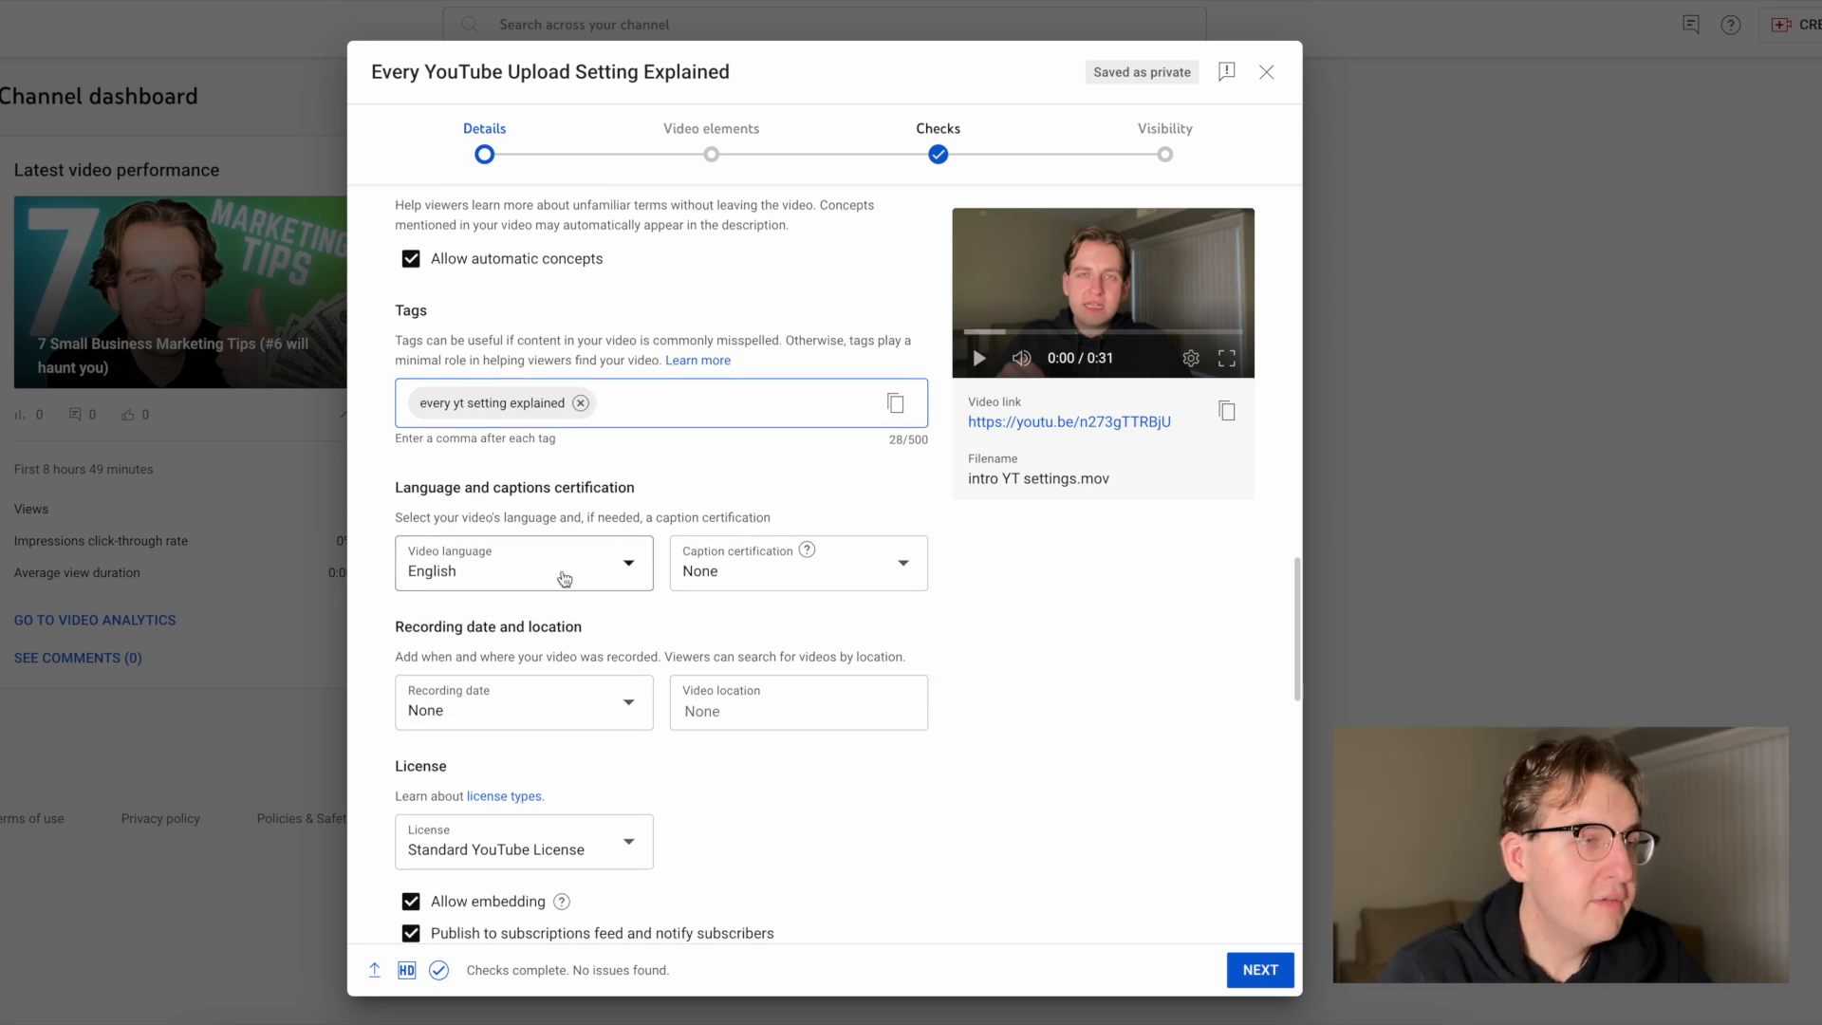
pyautogui.scroll(-2, 565, 578)
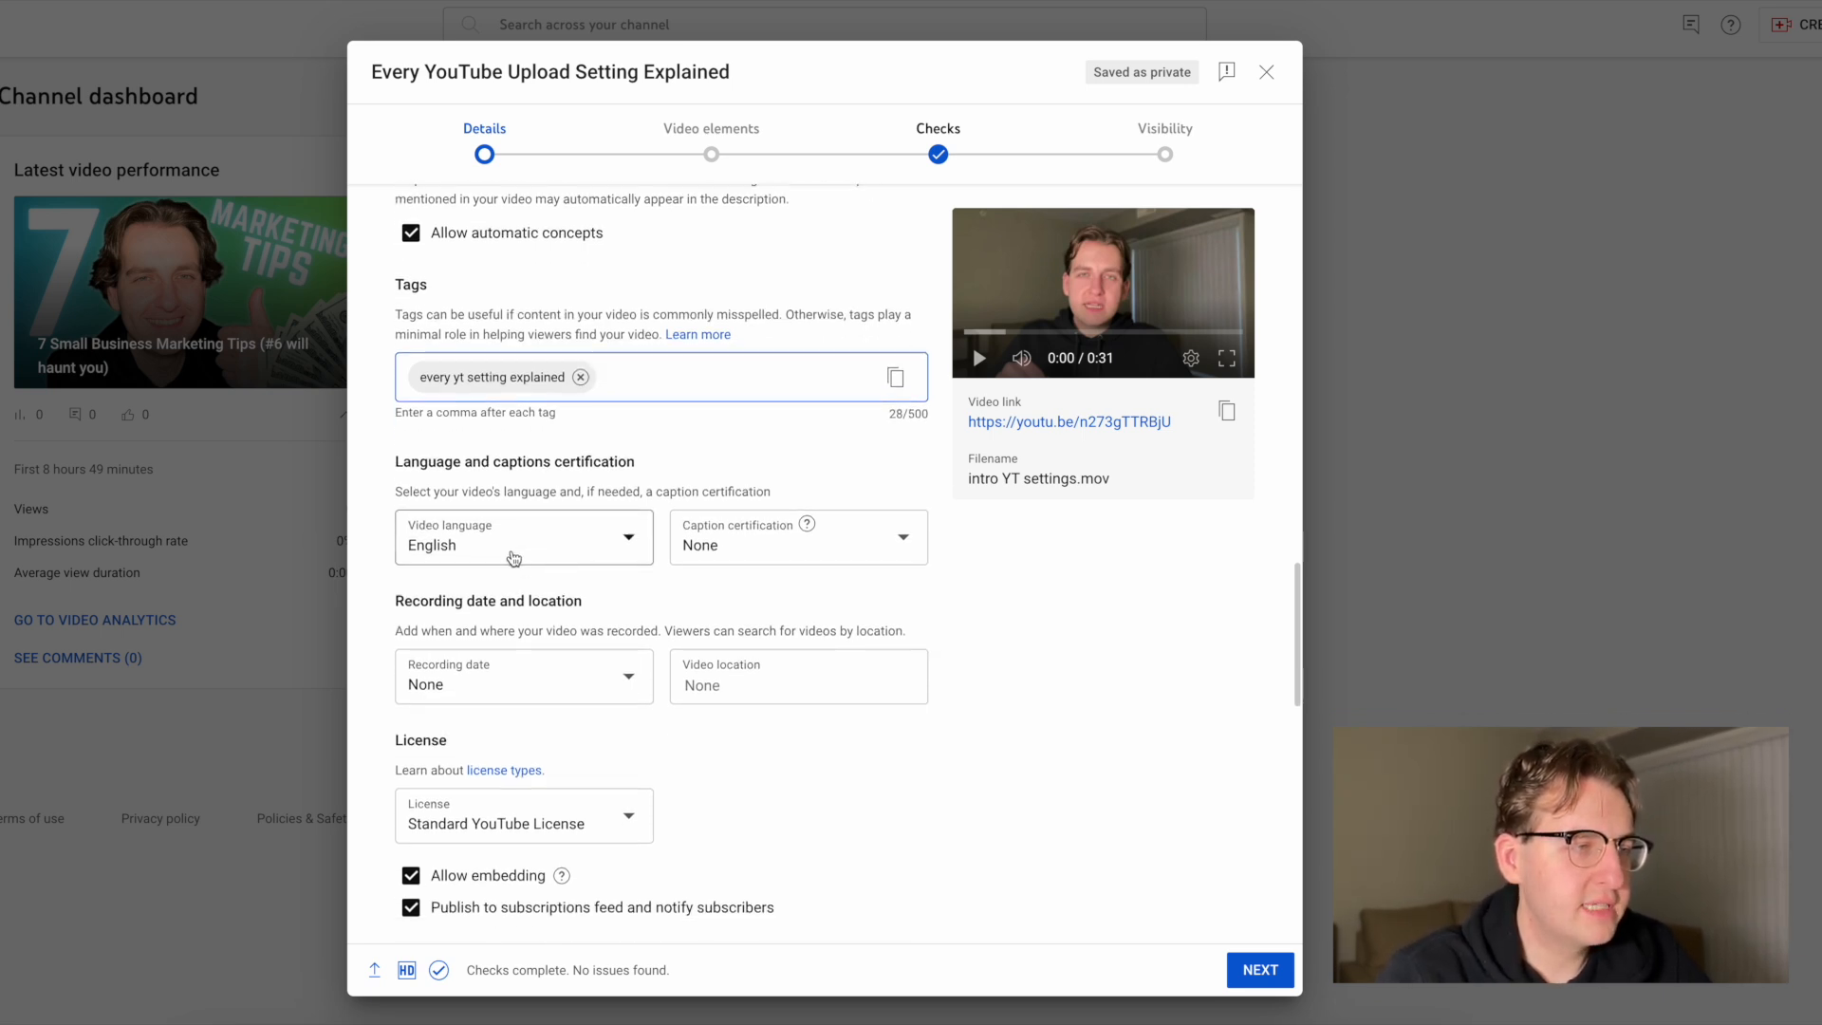
pyautogui.scroll(-1, 517, 553)
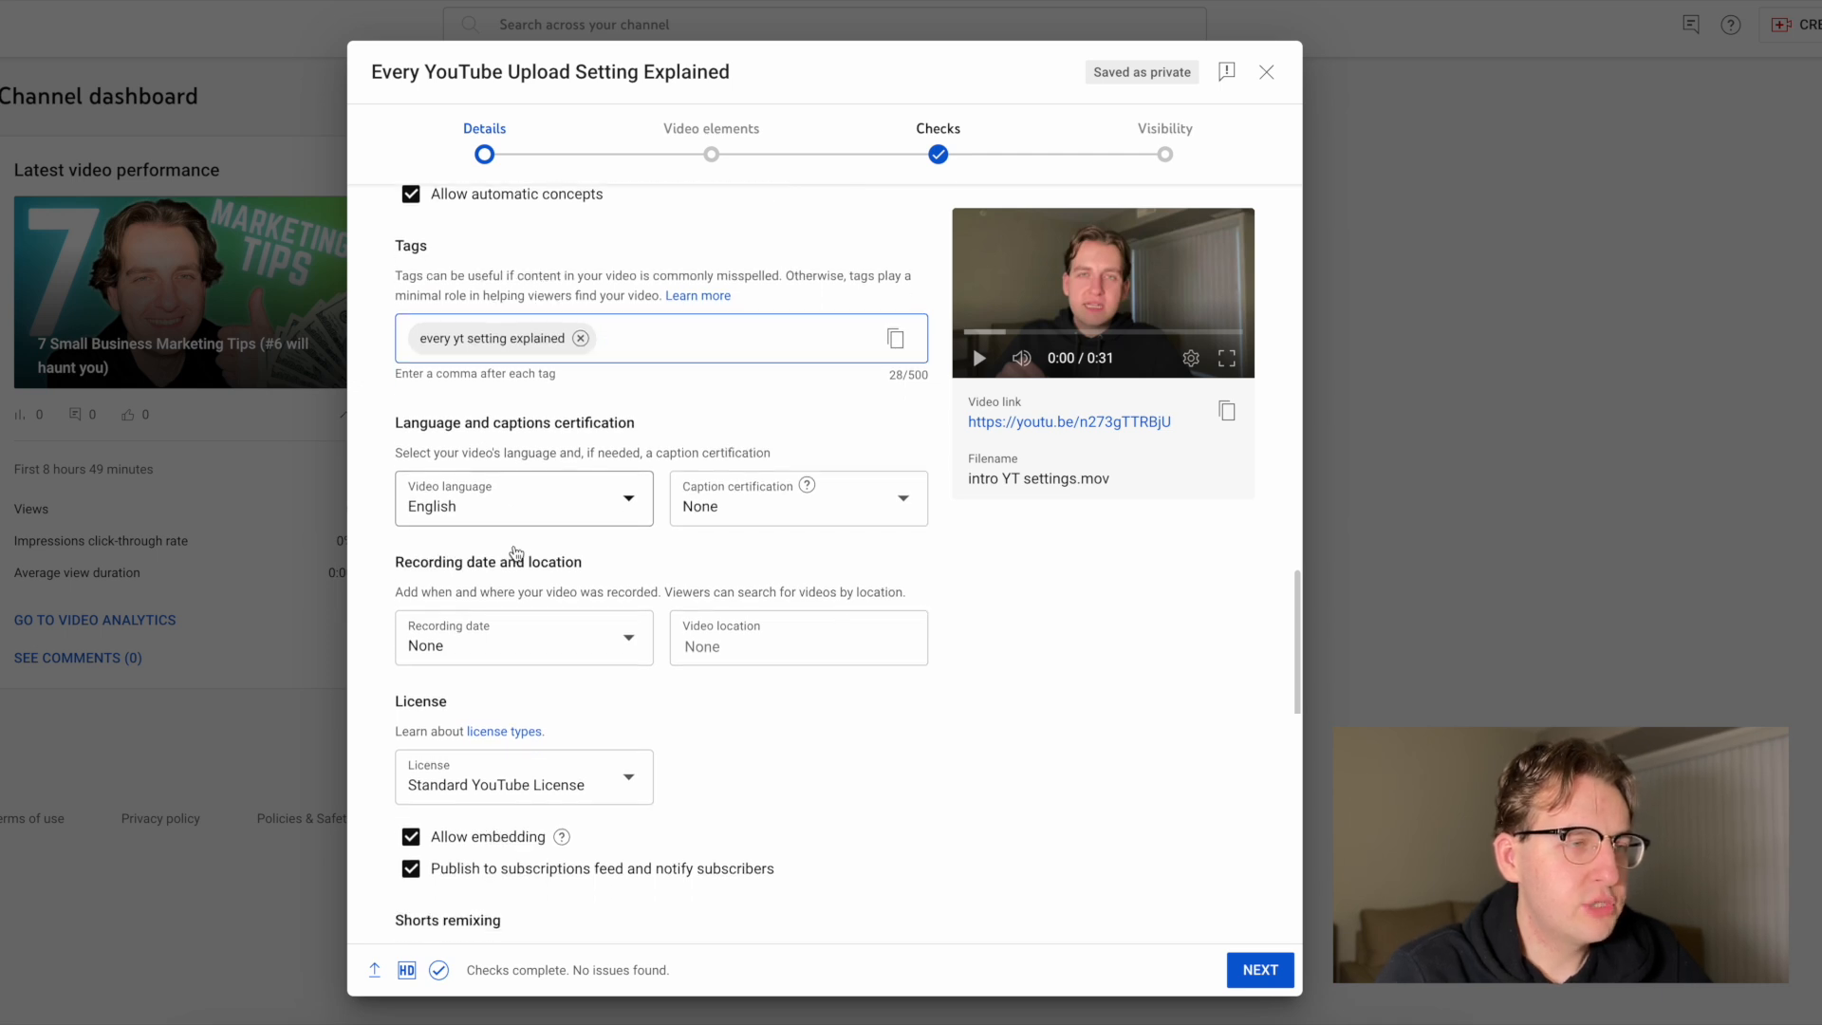
pyautogui.click(768, 515)
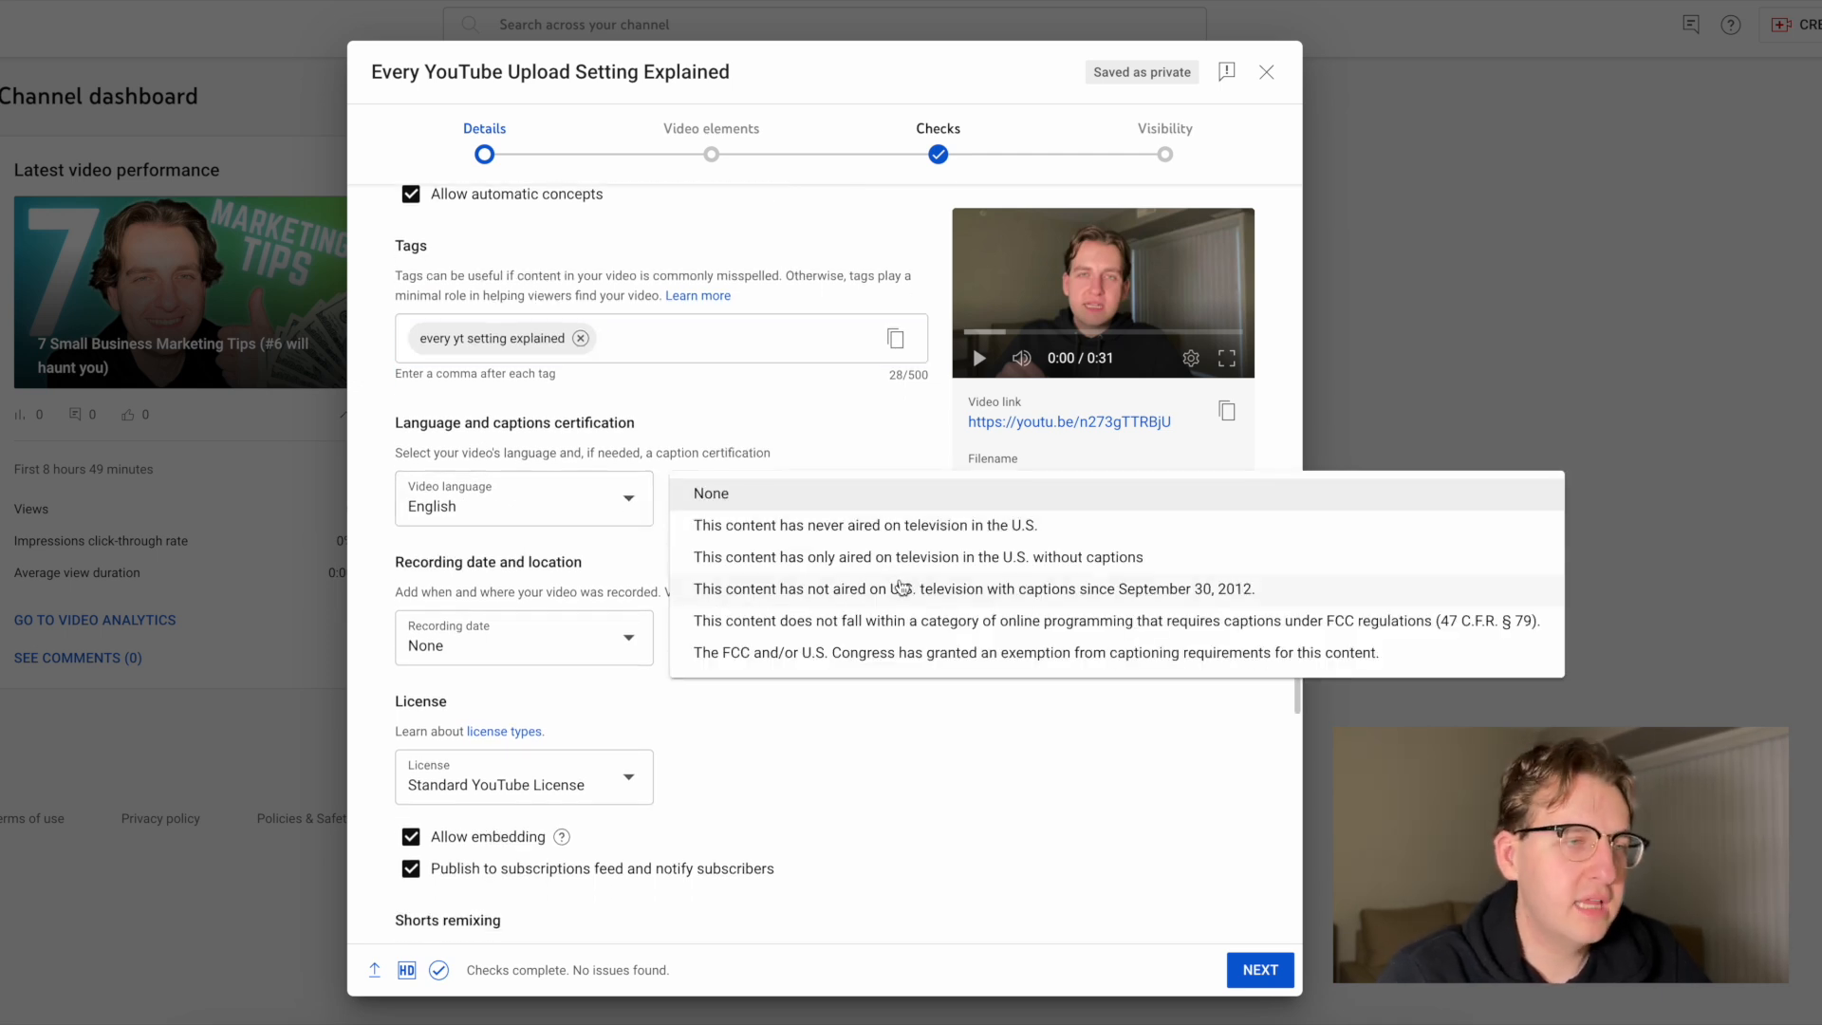
pyautogui.click(852, 493)
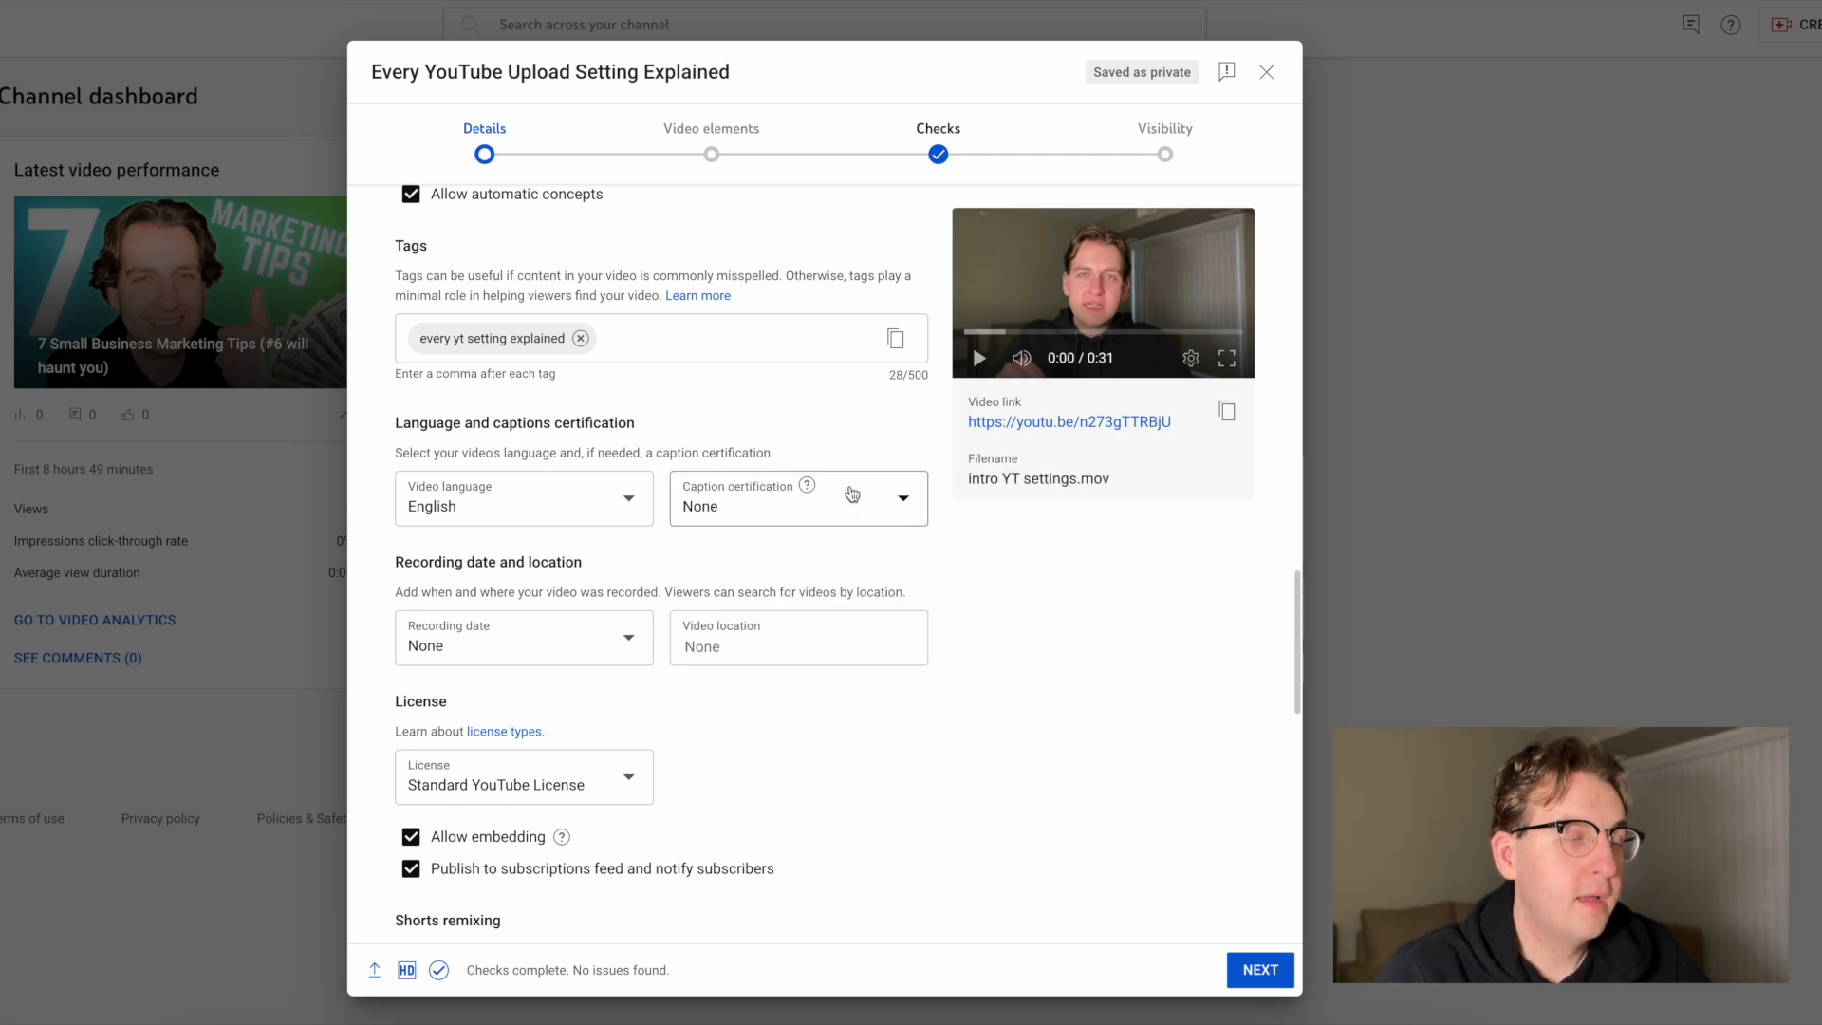
pyautogui.scroll(-1, 874, 644)
pyautogui.scroll(-1, 874, 643)
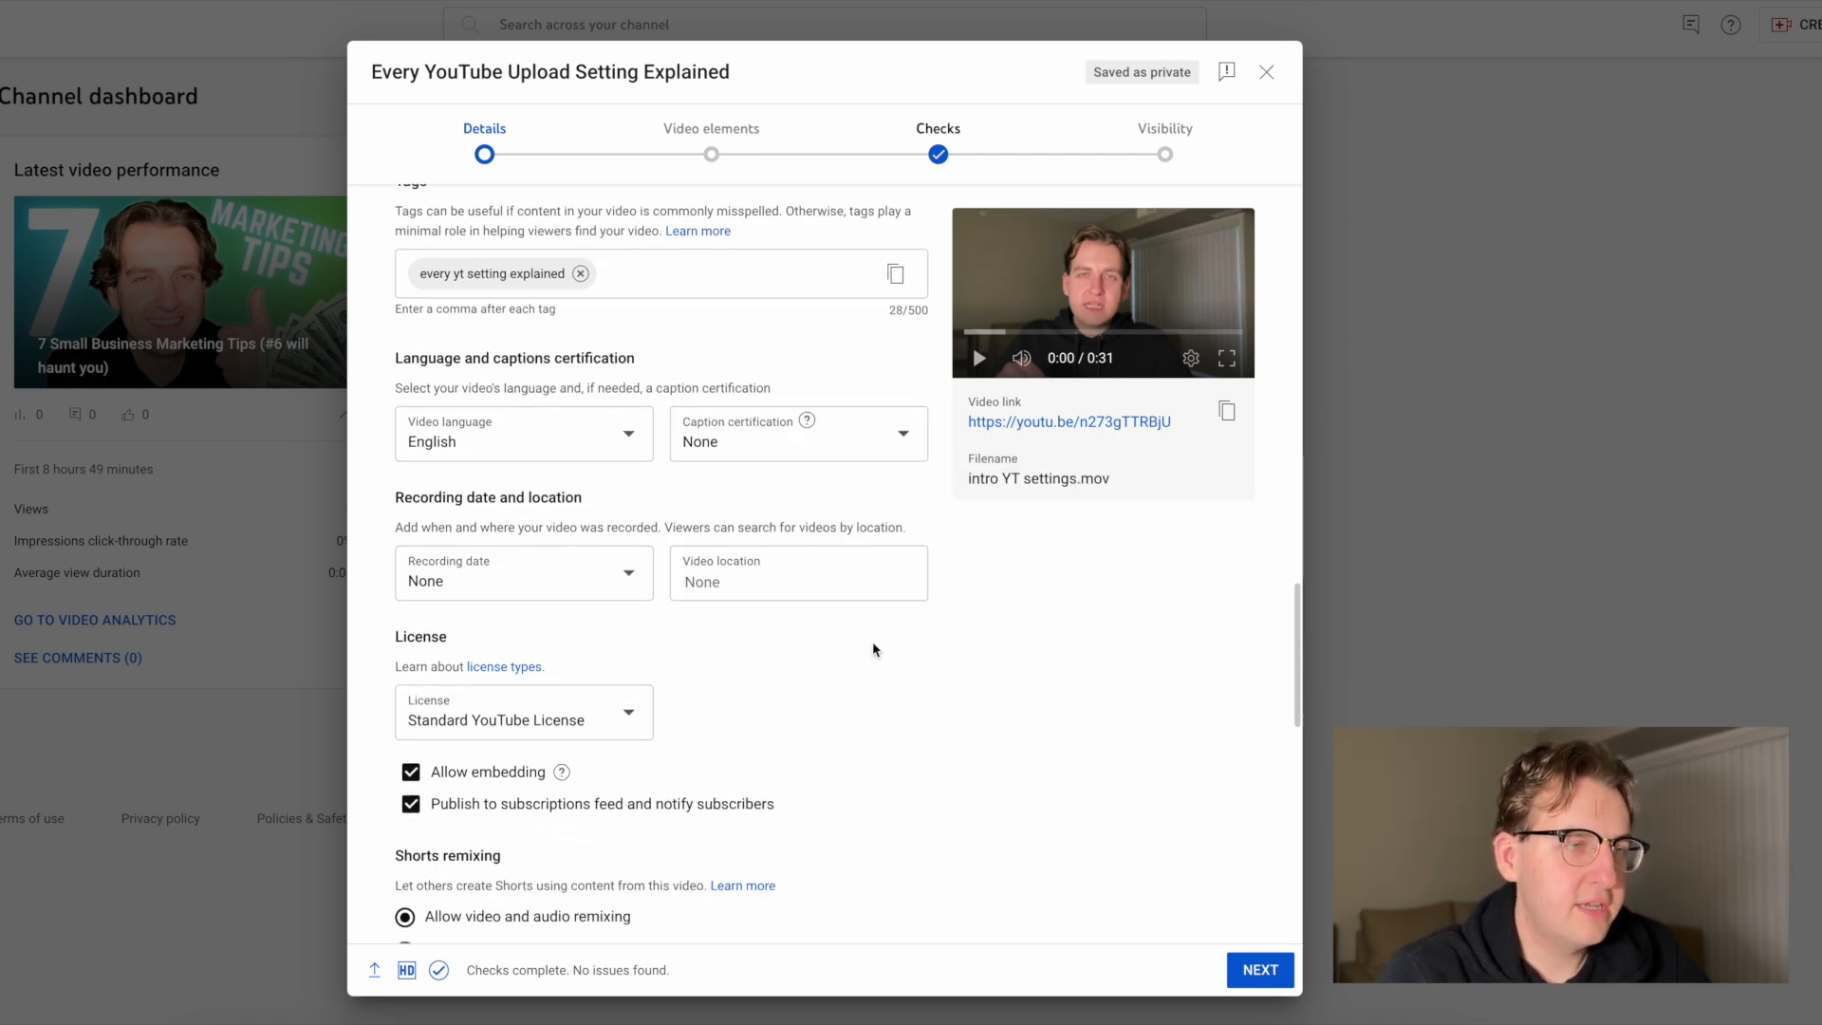
pyautogui.moveTo(813, 425)
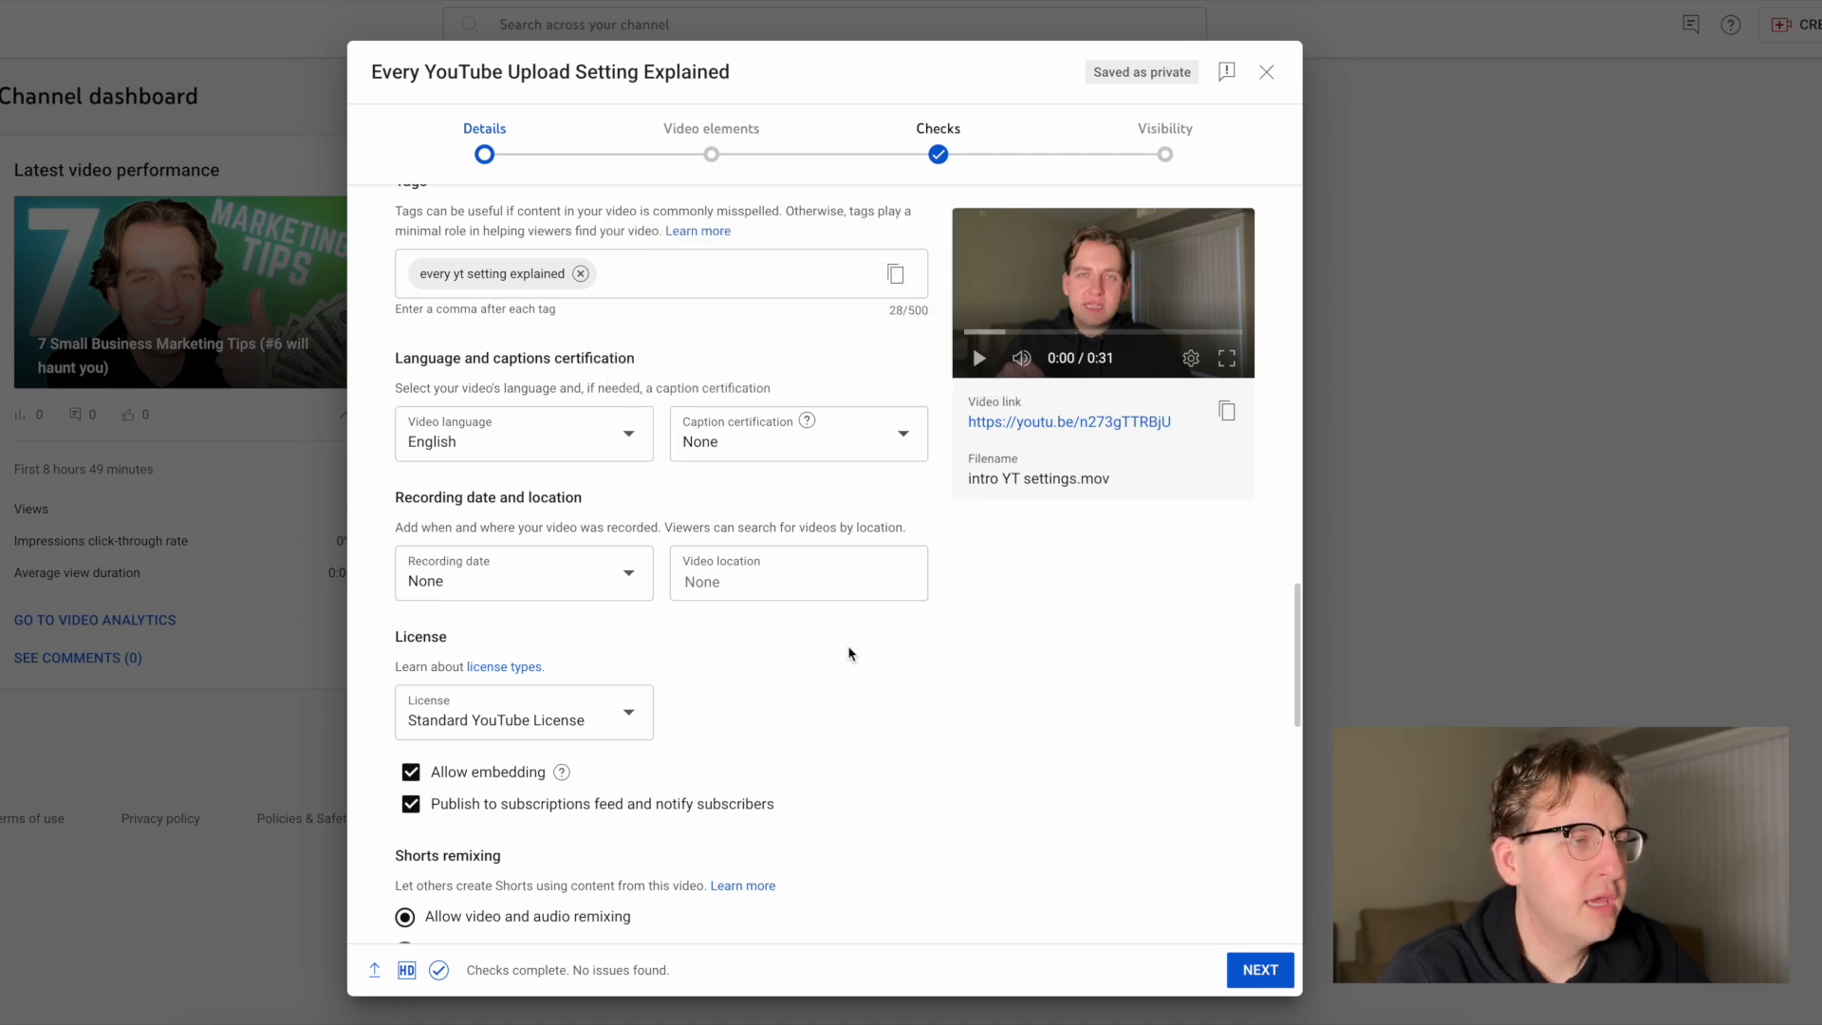
# Check the video location and recording date options without setting either one.
pyautogui.scroll(-2, 863, 668)
pyautogui.scroll(-1, 513, 475)
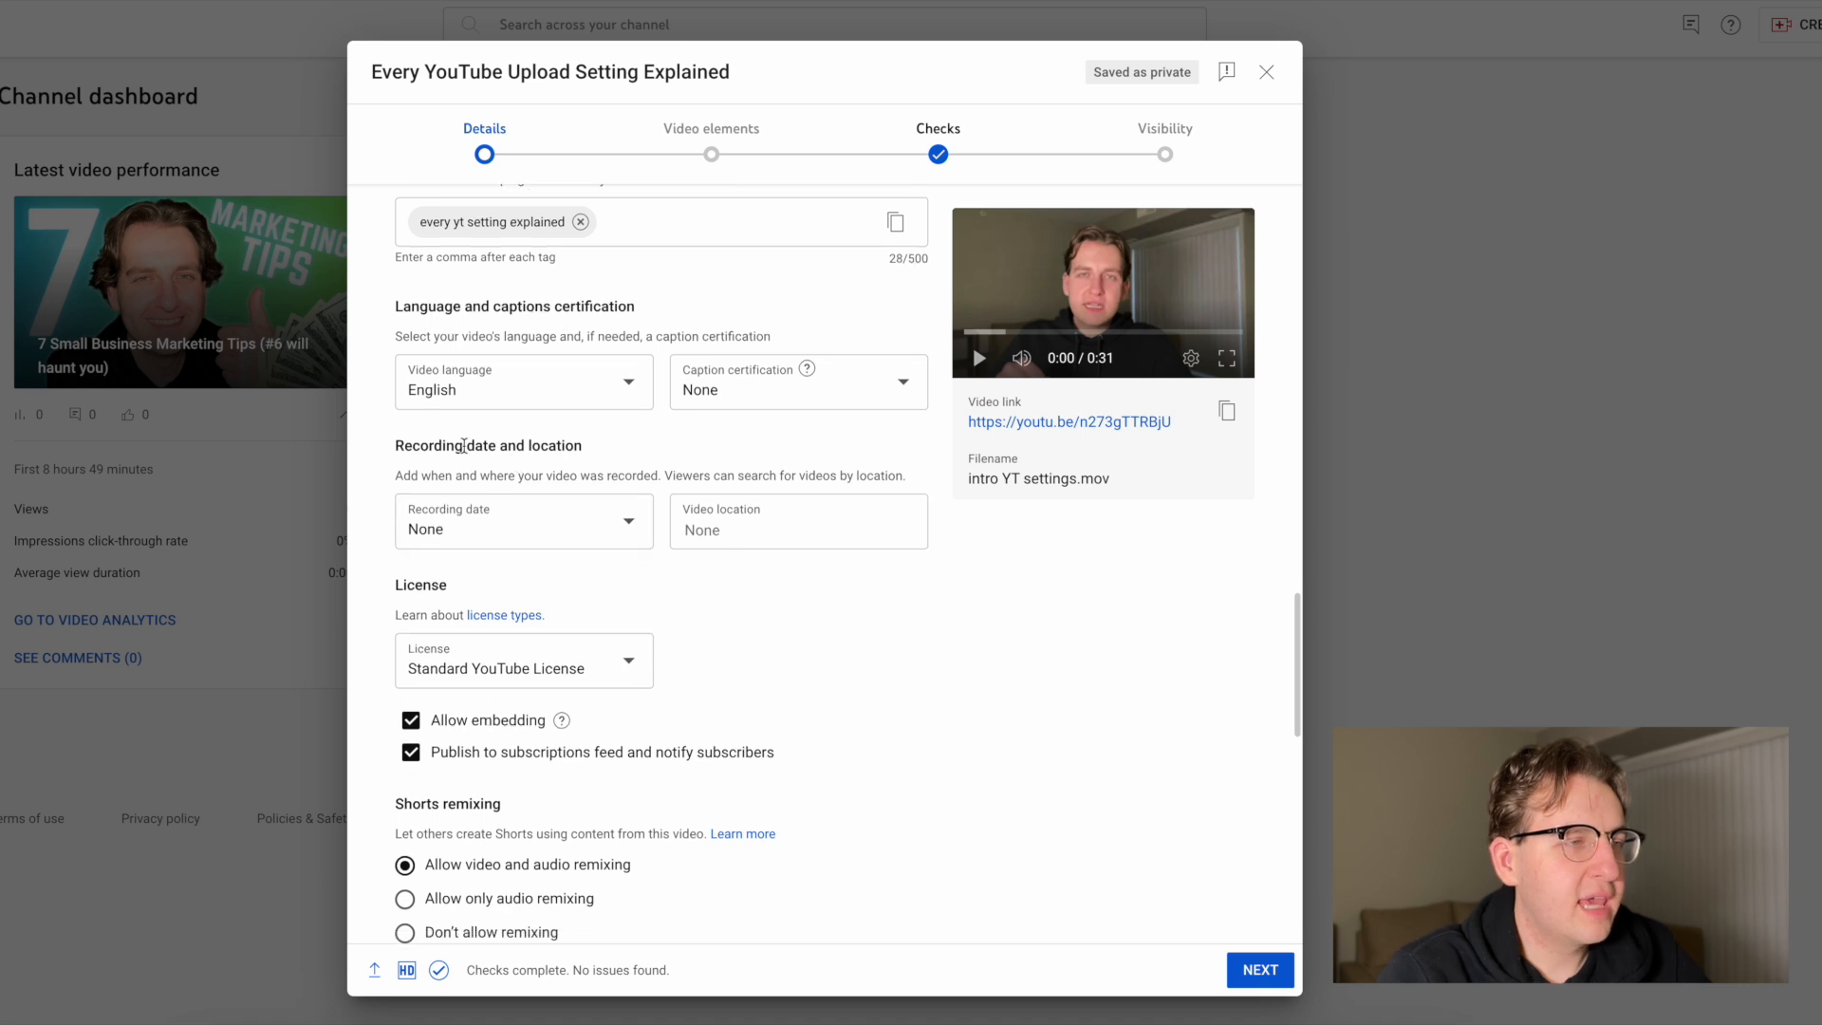
pyautogui.scroll(-1, 466, 449)
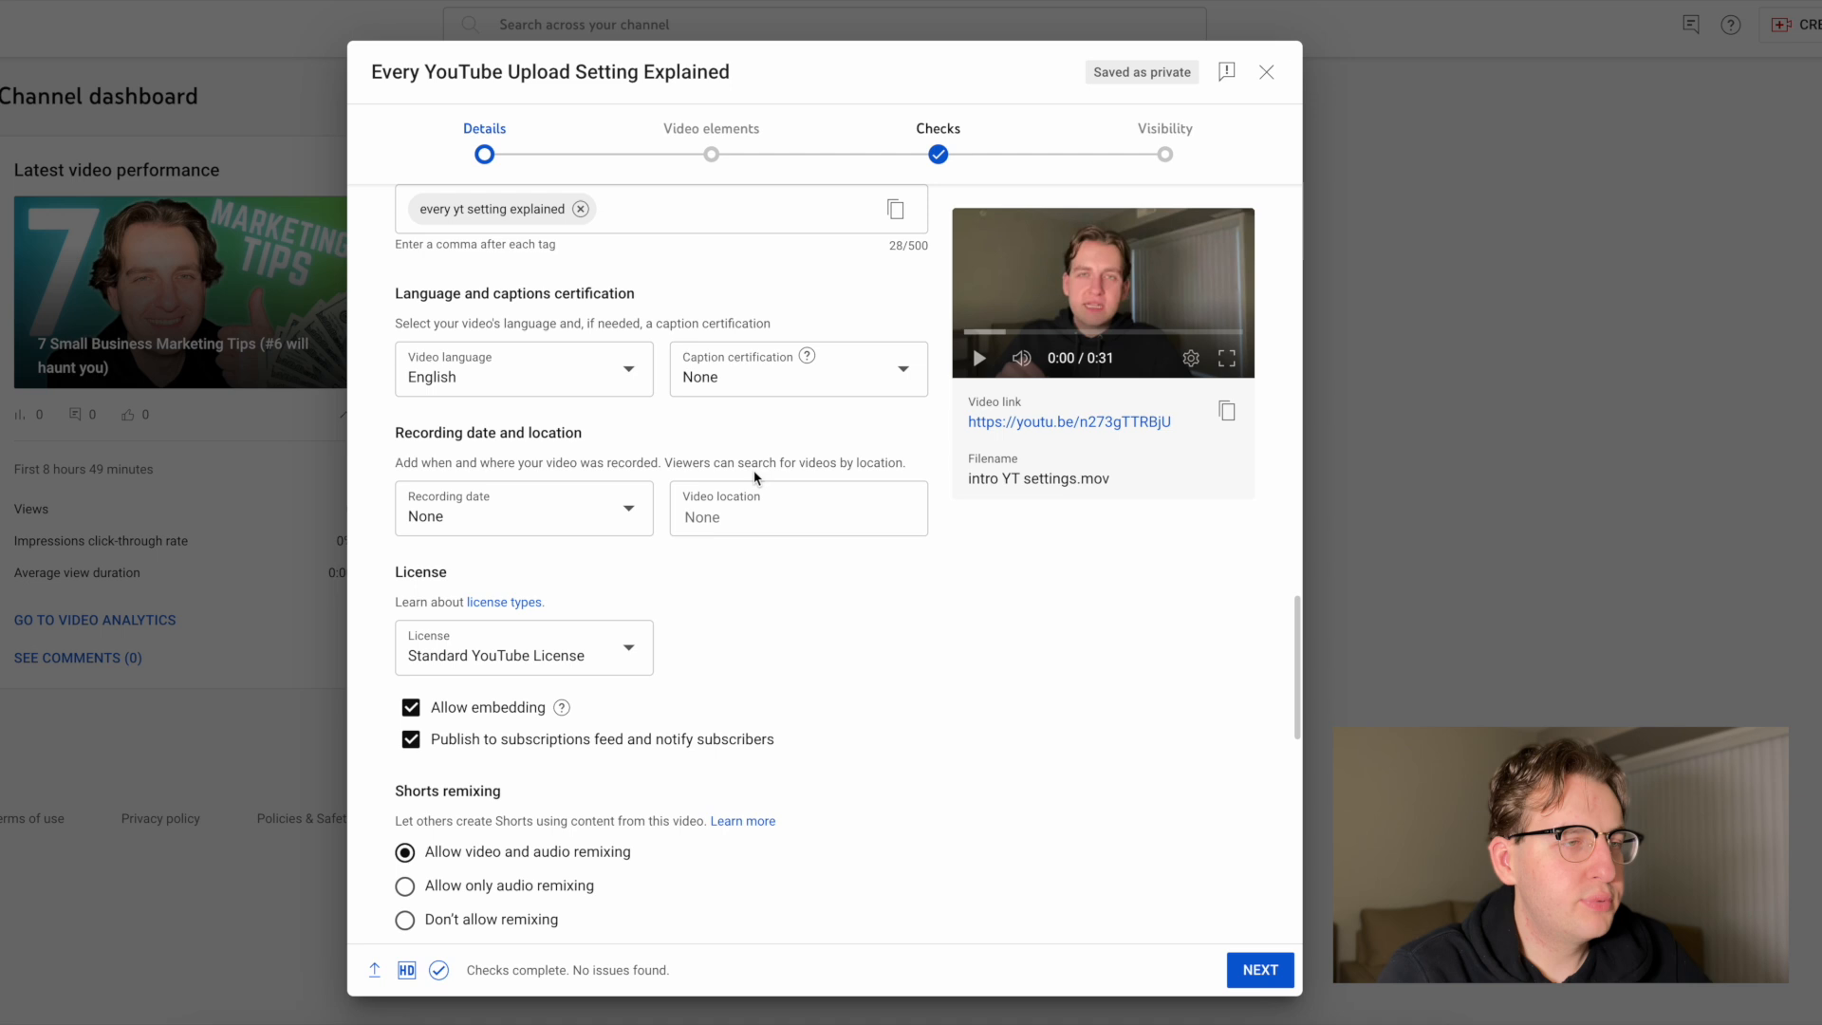
pyautogui.click(754, 515)
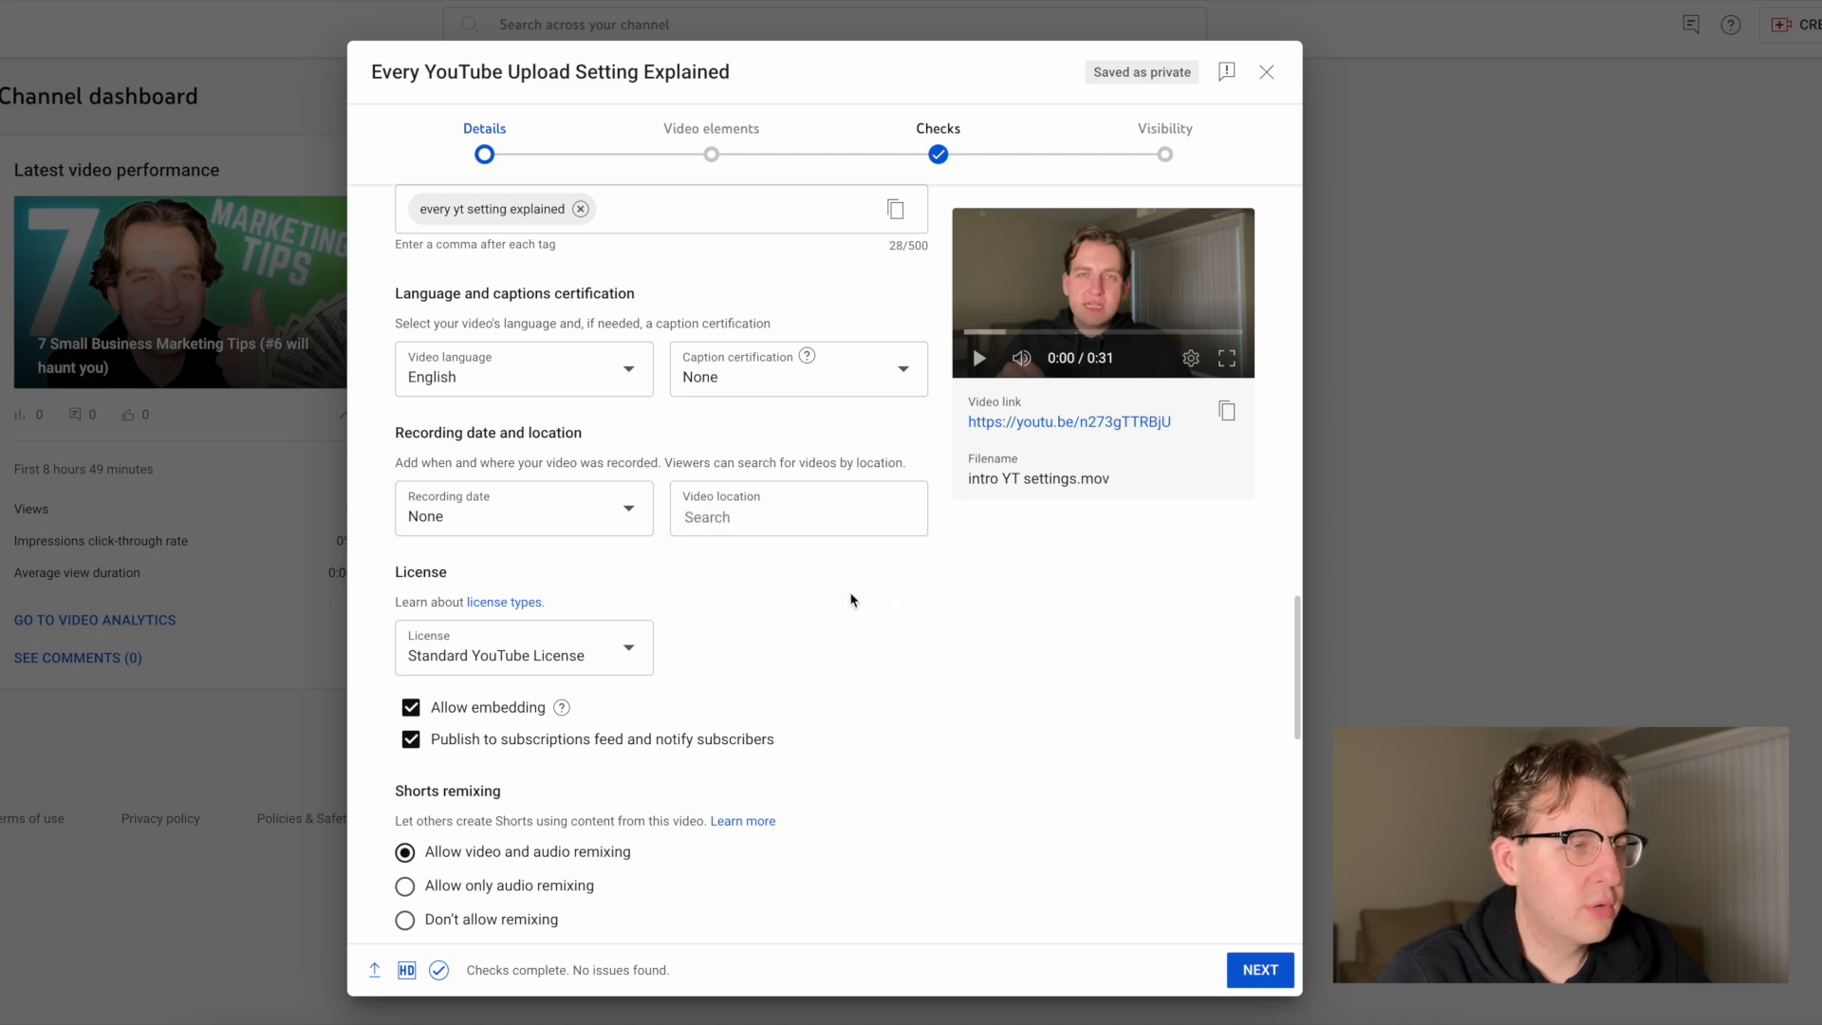
pyautogui.click(533, 518)
pyautogui.click(831, 670)
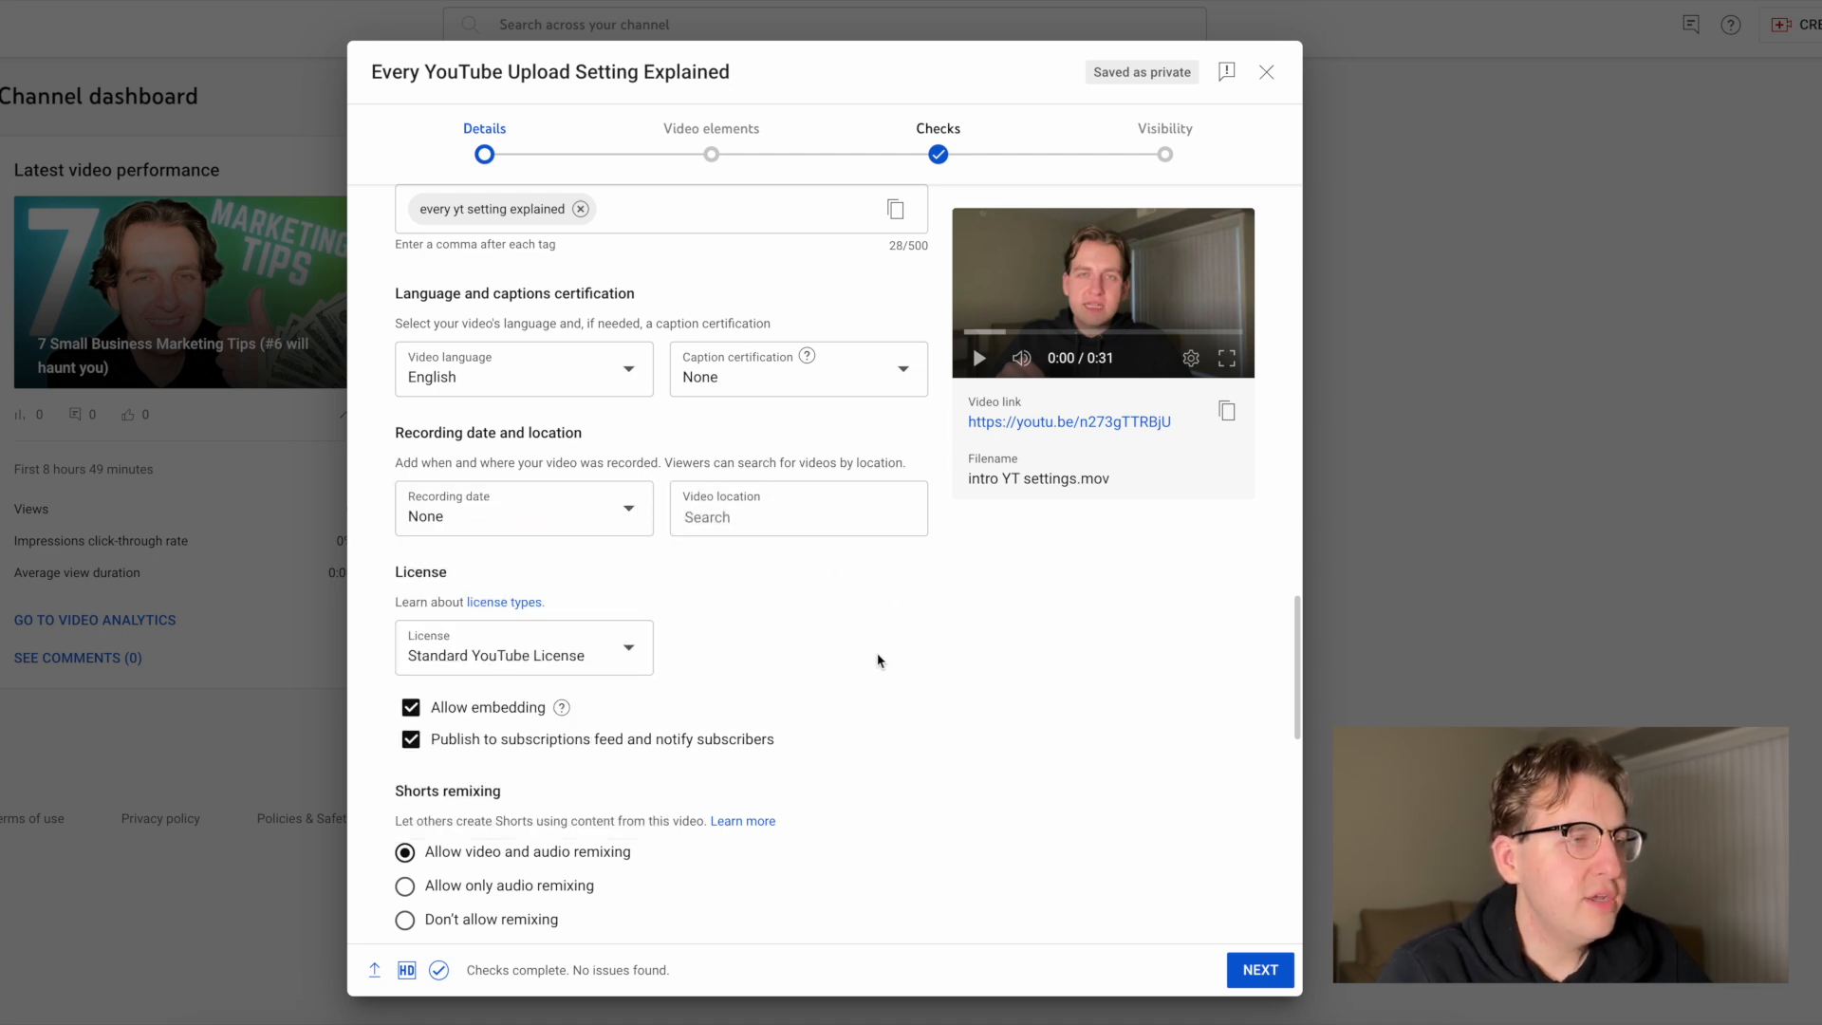
# Review the license choices for the video, including Creative Commons - Attribution, keeping Standard YouTube License.
pyautogui.scroll(-2, 875, 645)
pyautogui.scroll(-1, 875, 653)
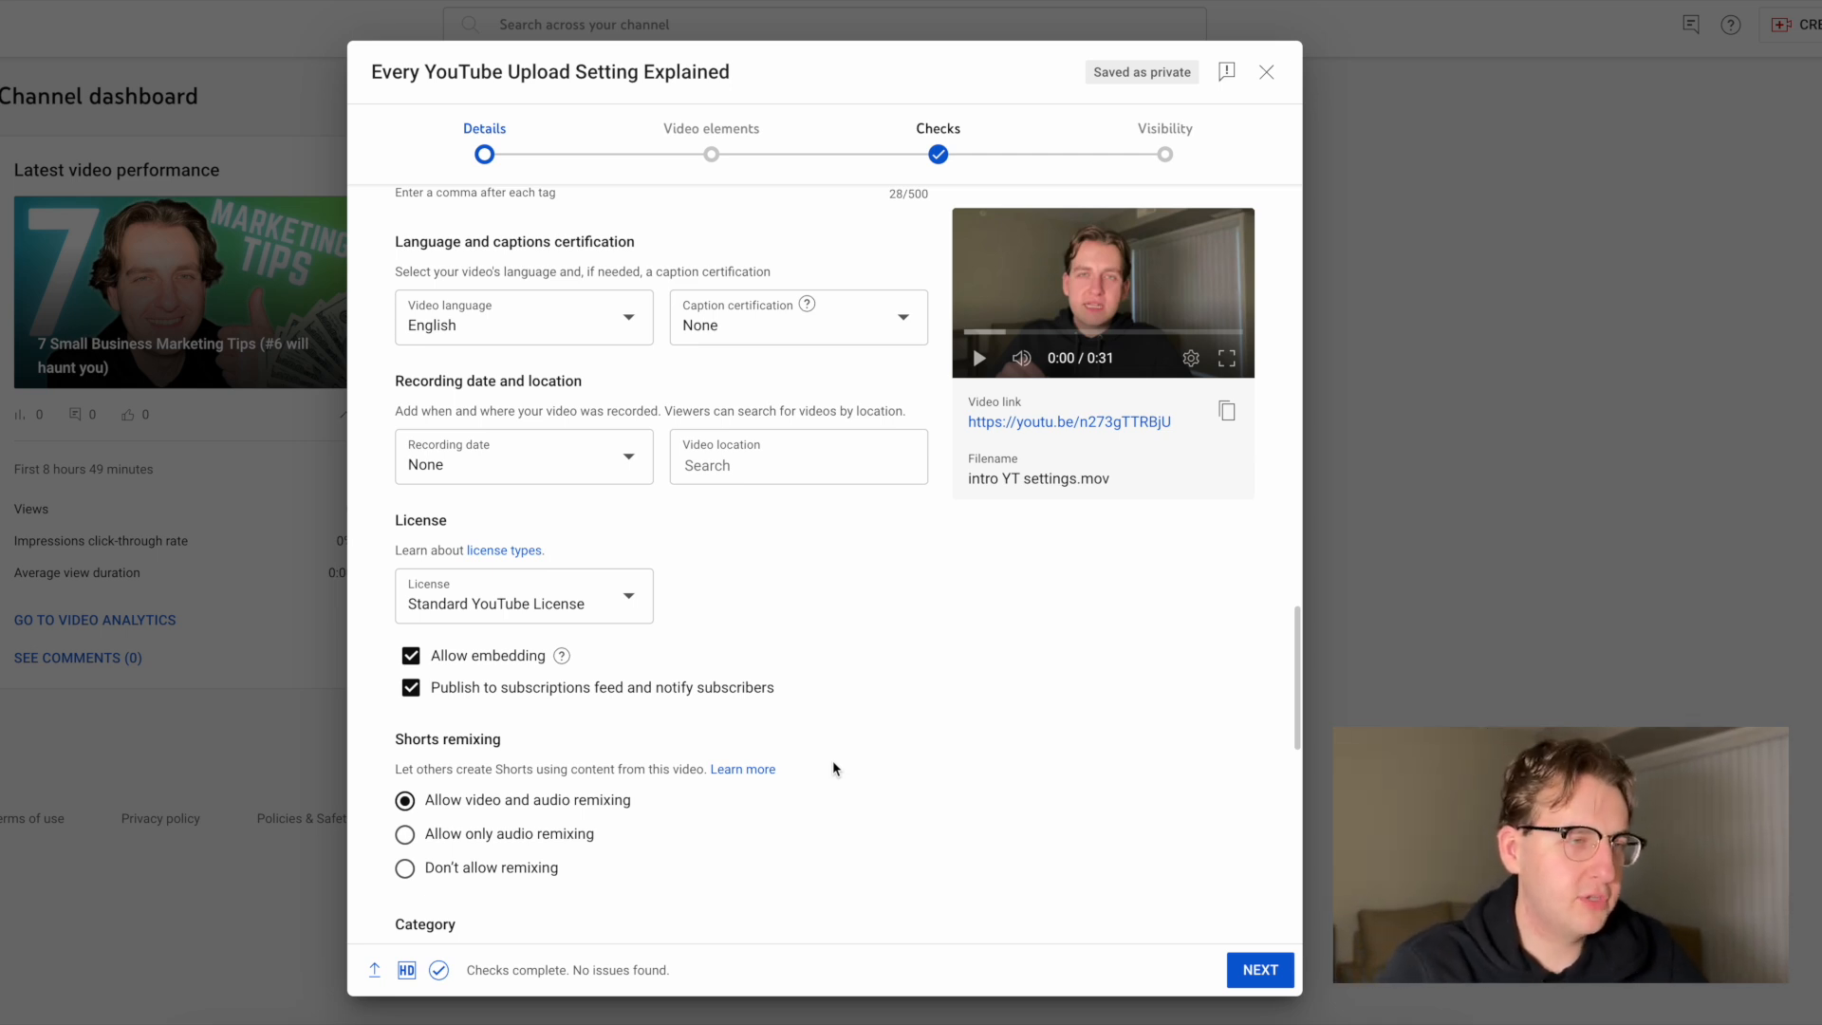
pyautogui.scroll(-1, 833, 762)
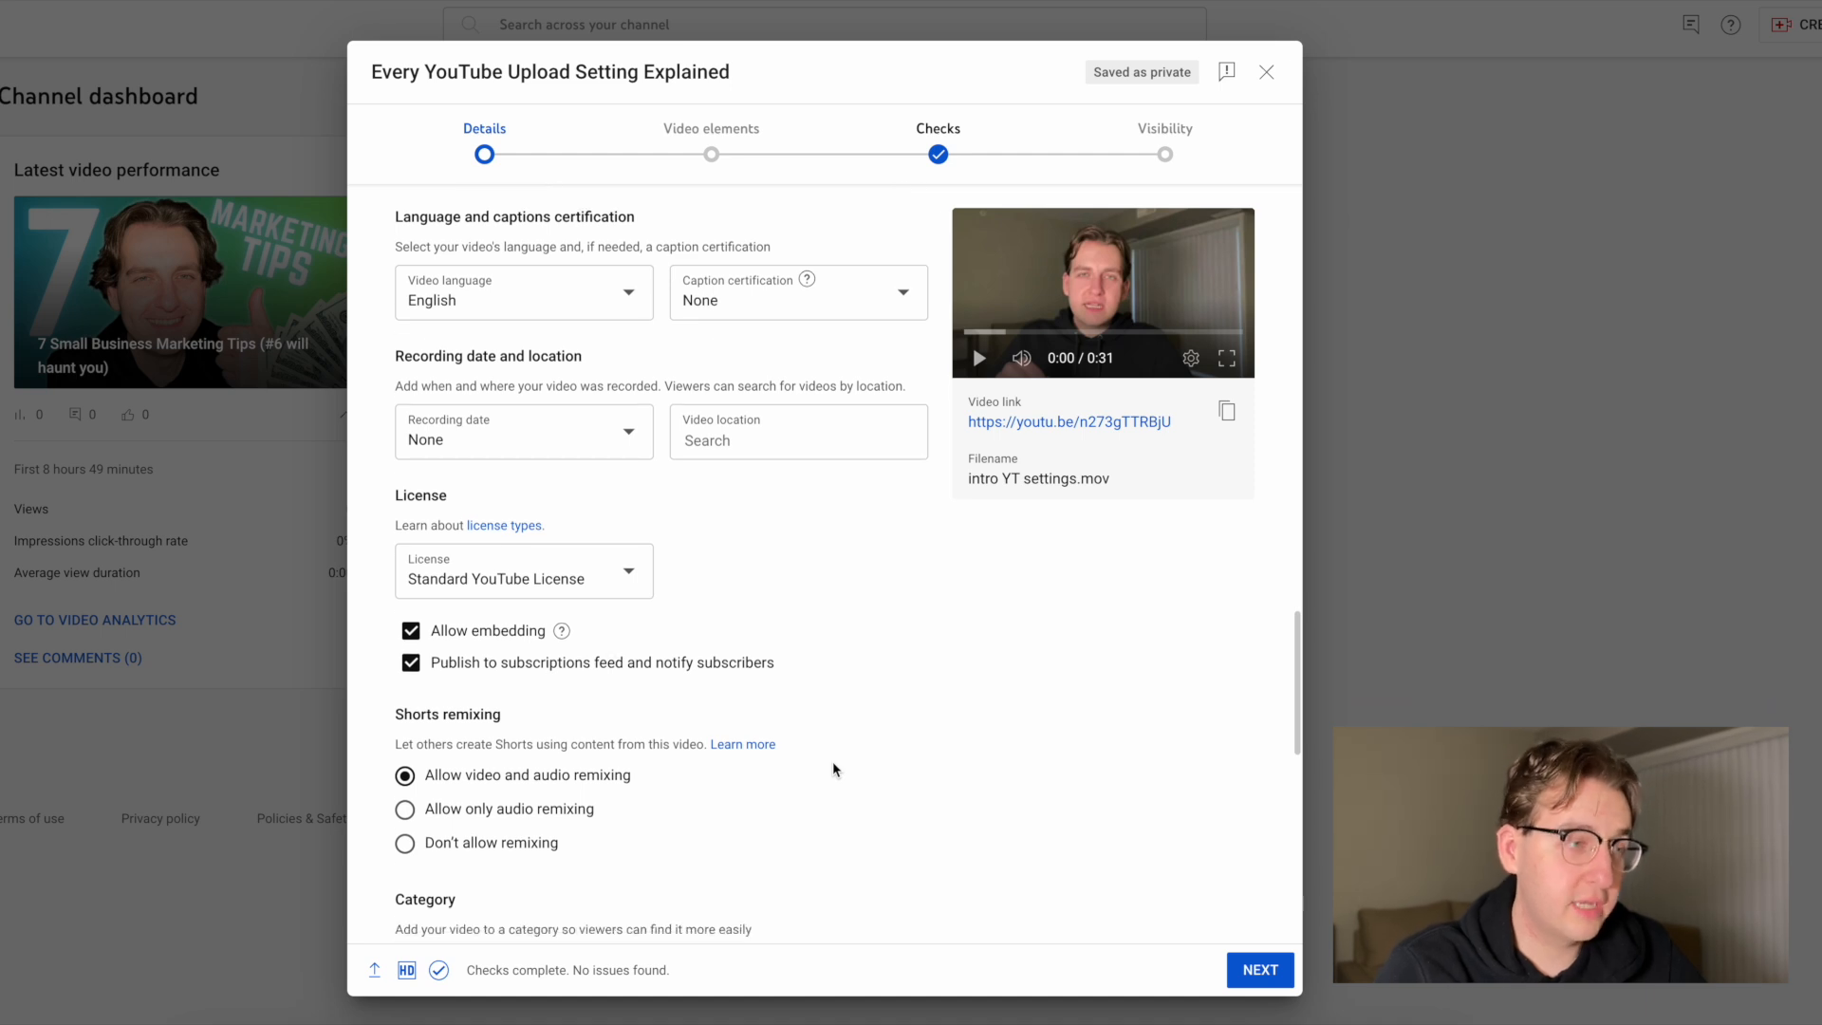
pyautogui.scroll(-2, 702, 549)
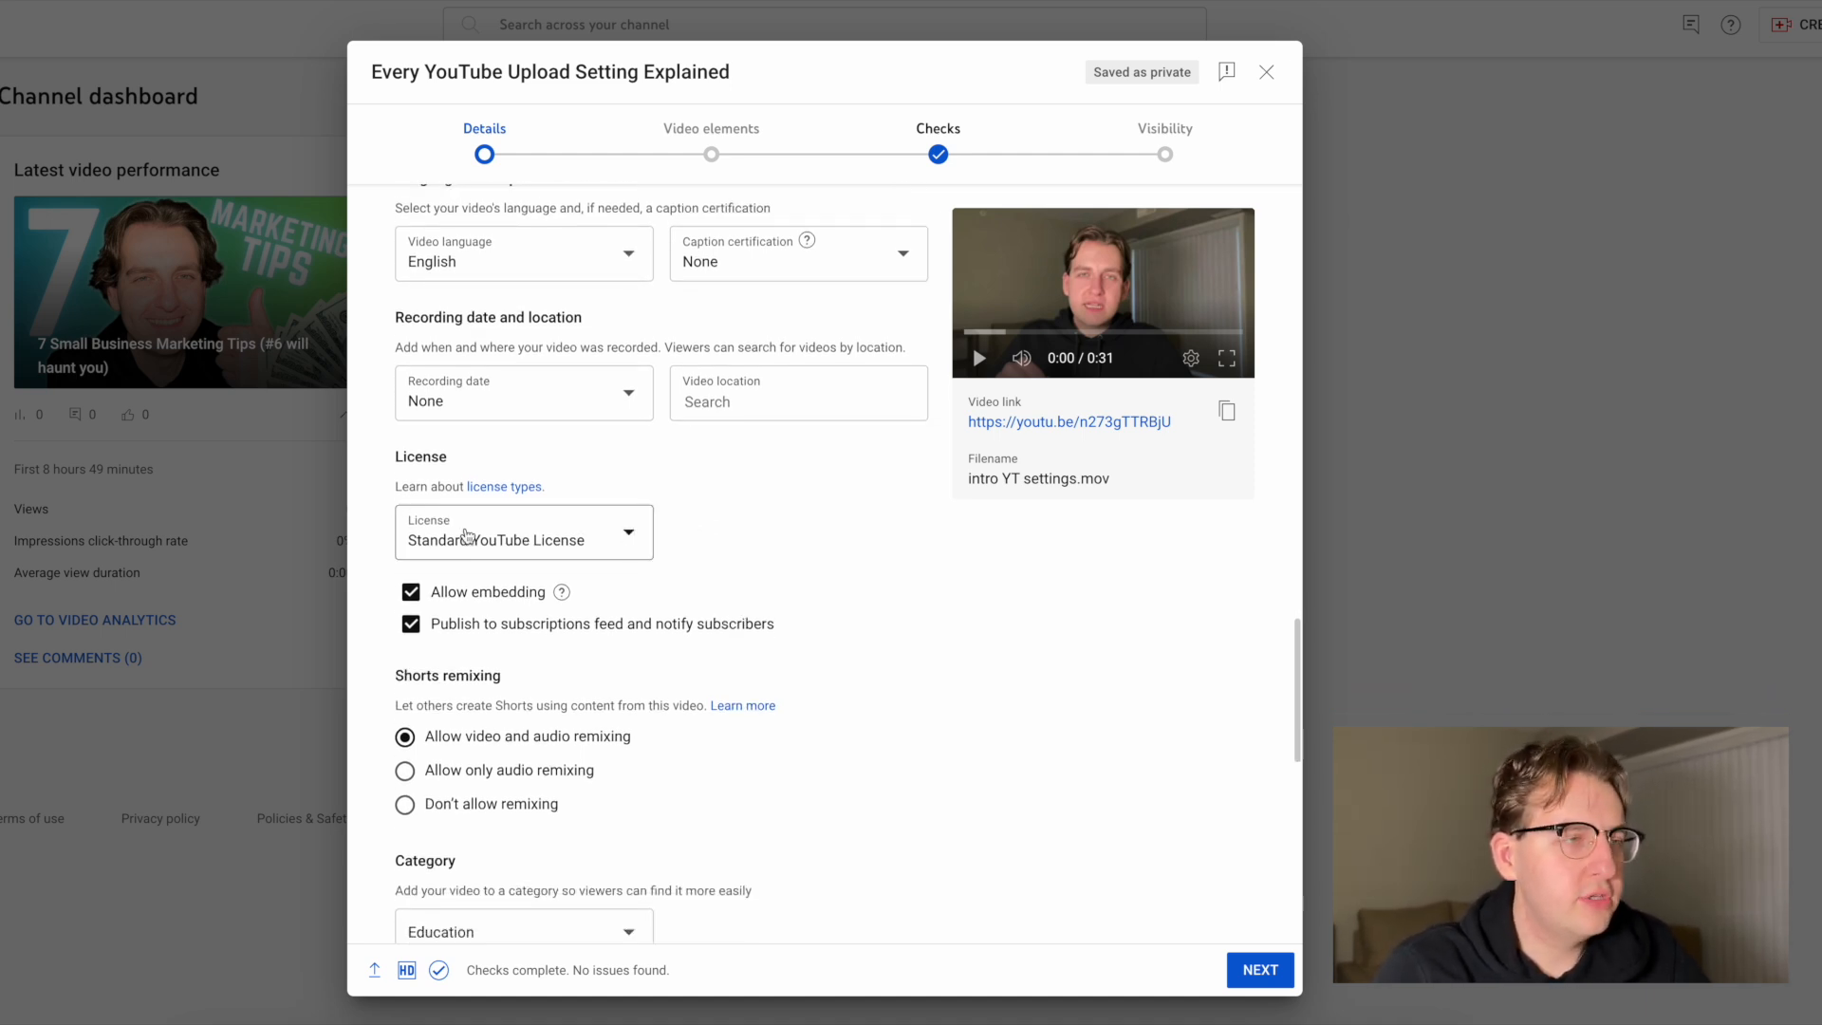
pyautogui.scroll(-1, 493, 533)
pyautogui.click(520, 529)
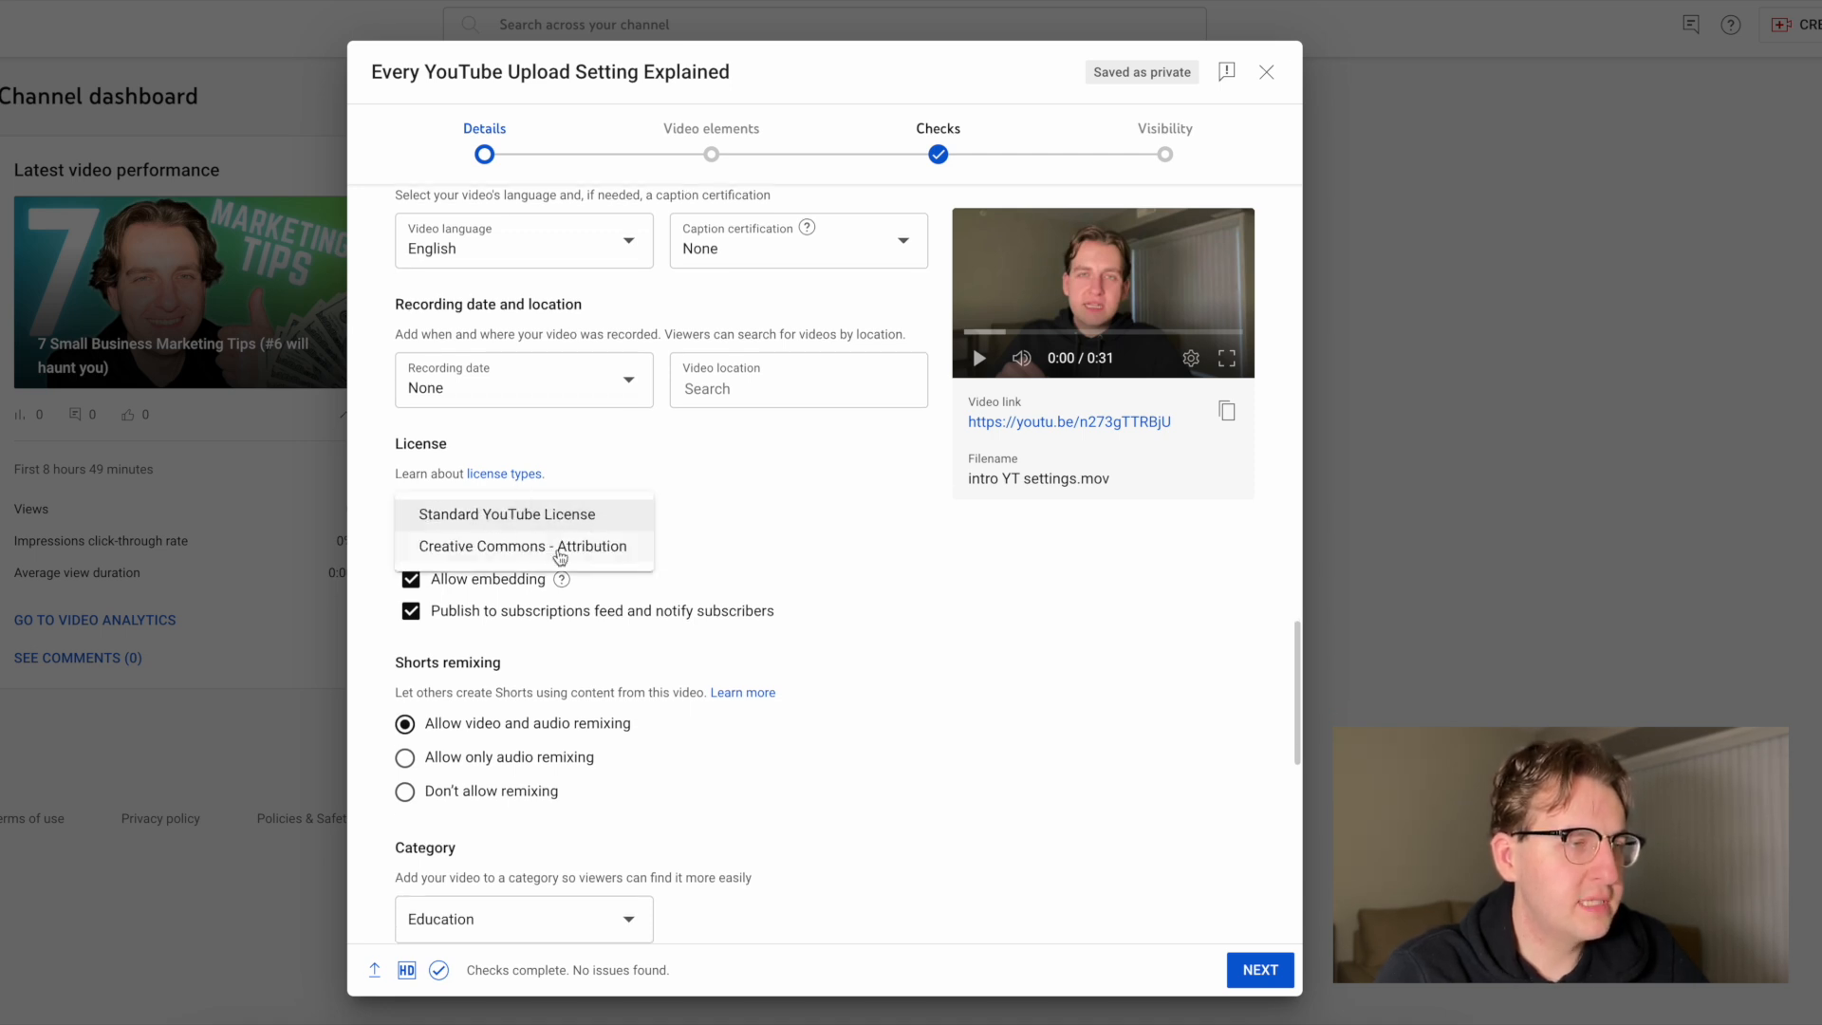
pyautogui.click(534, 529)
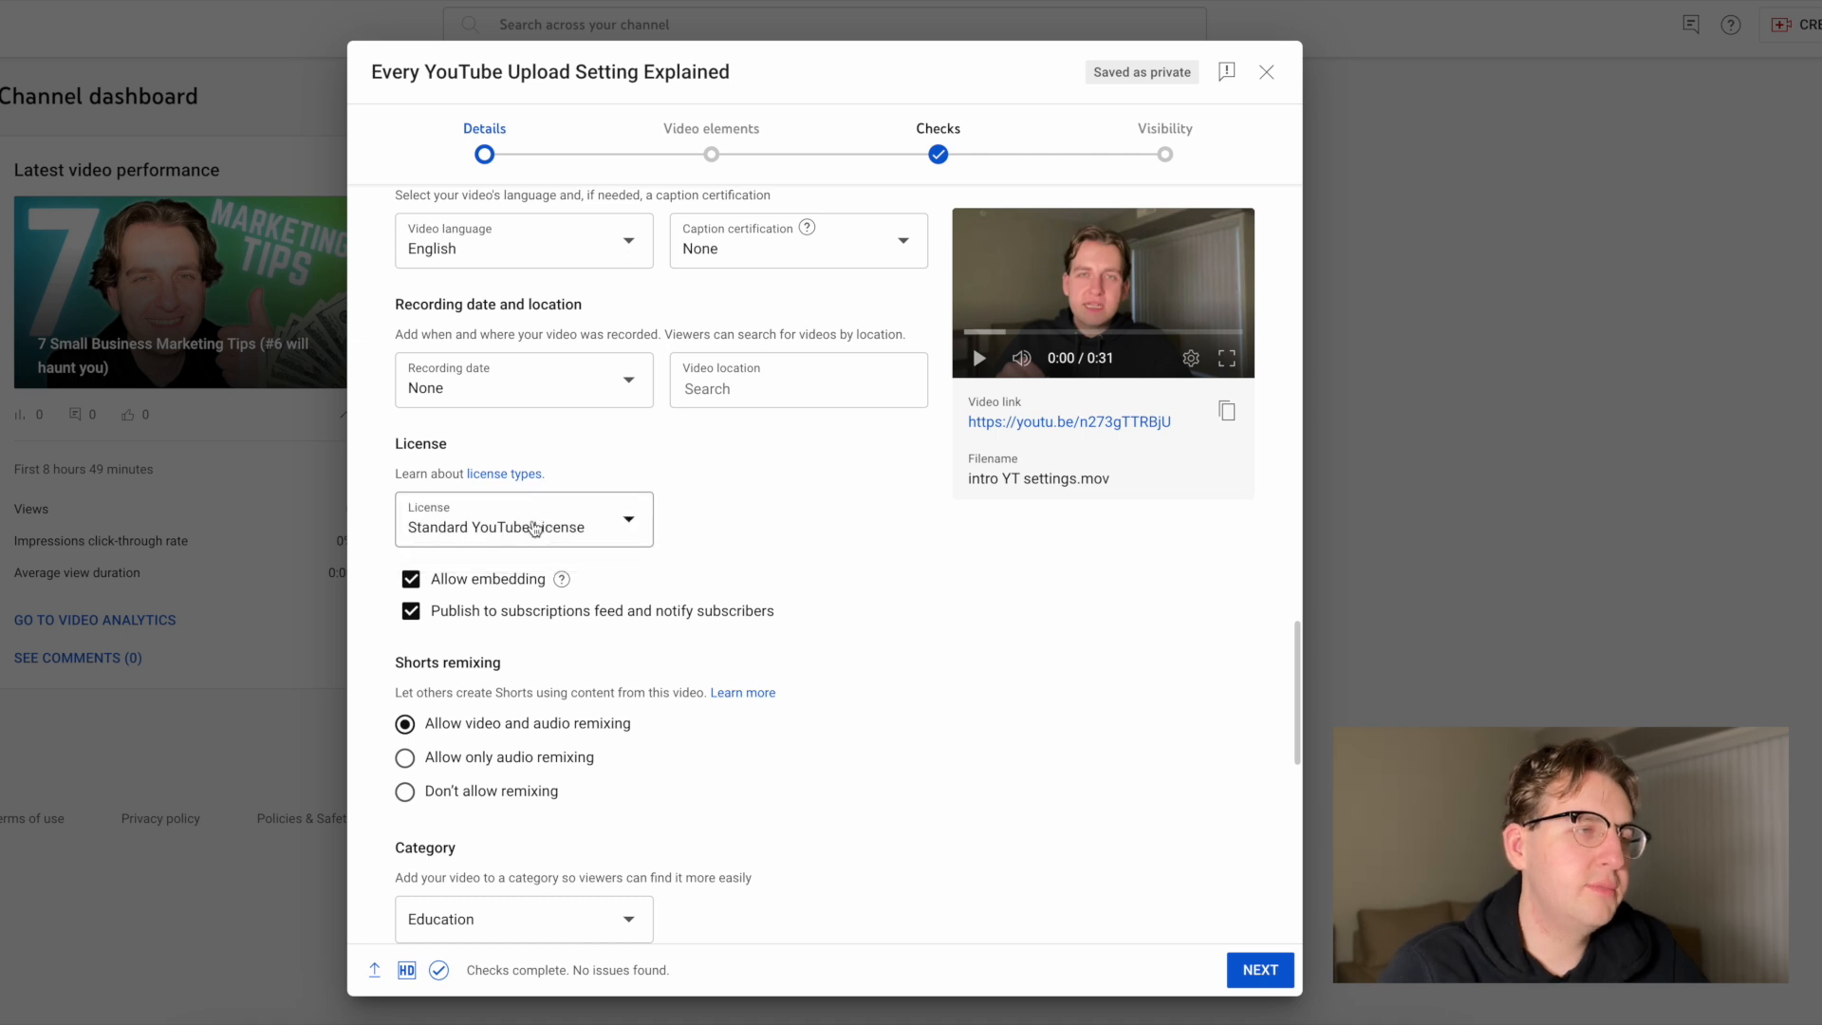
pyautogui.scroll(-2, 762, 560)
pyautogui.click(543, 517)
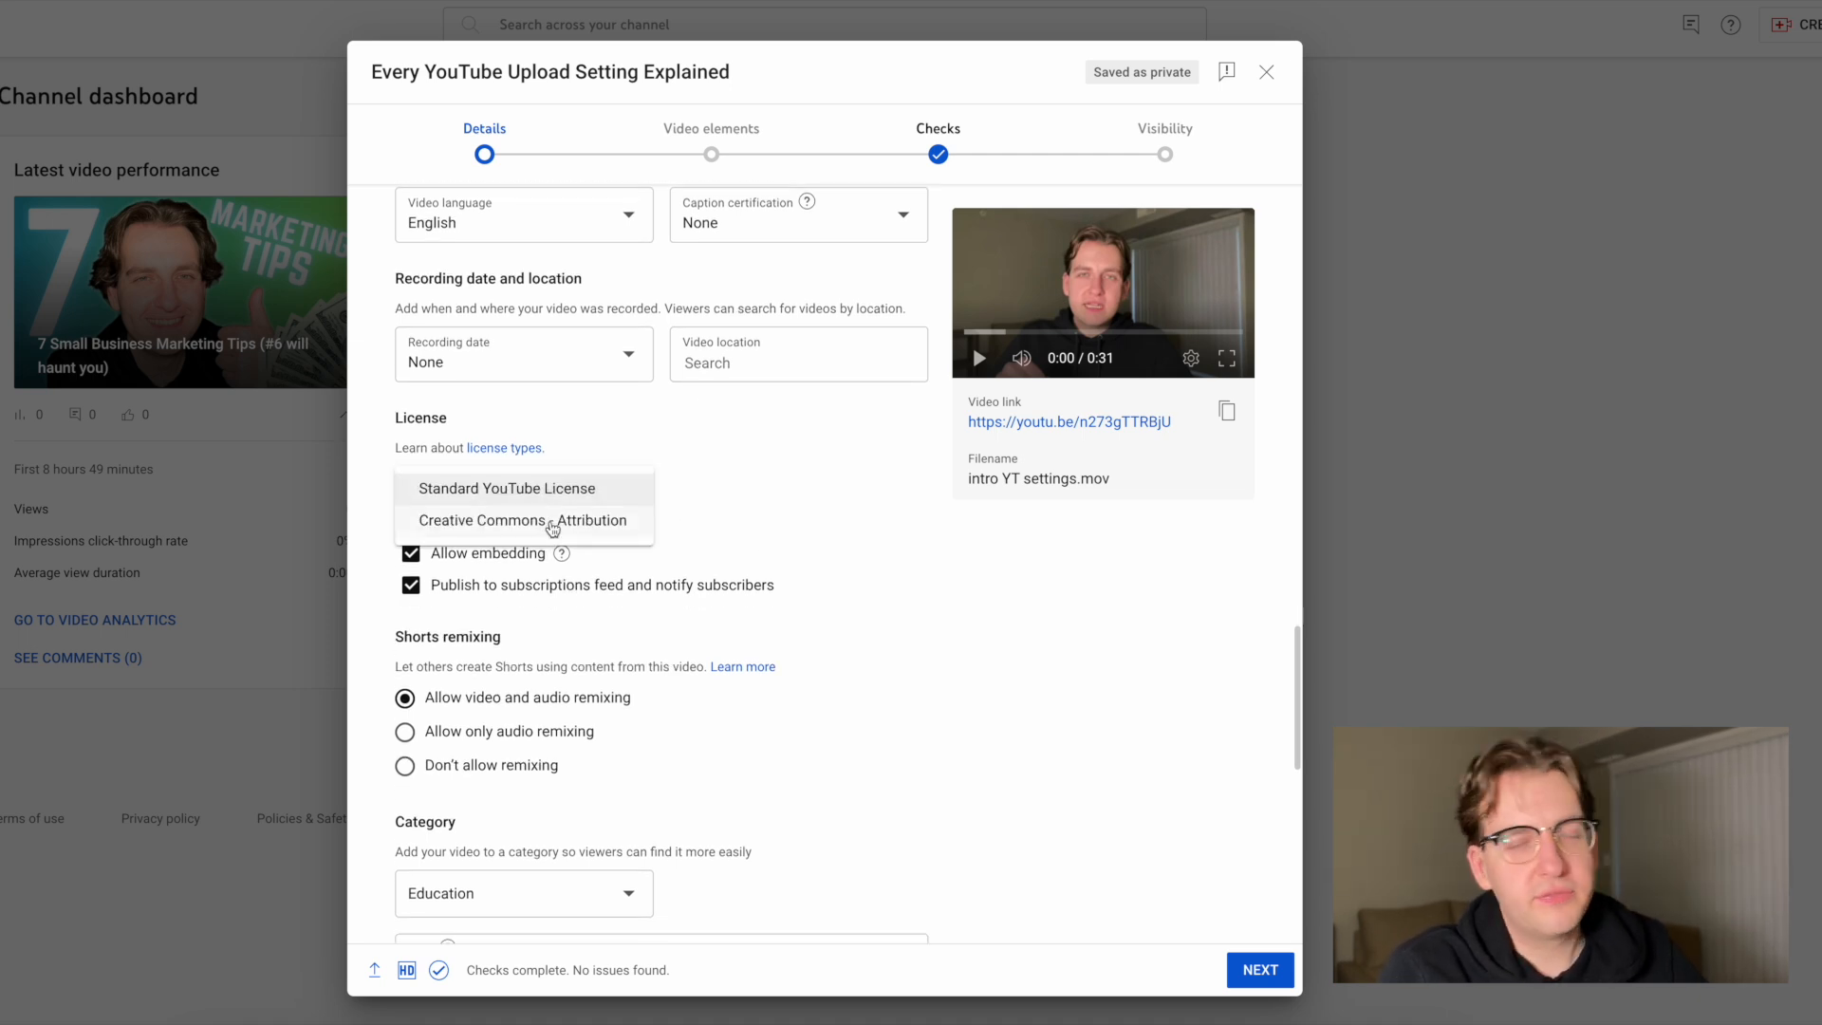
pyautogui.click(777, 555)
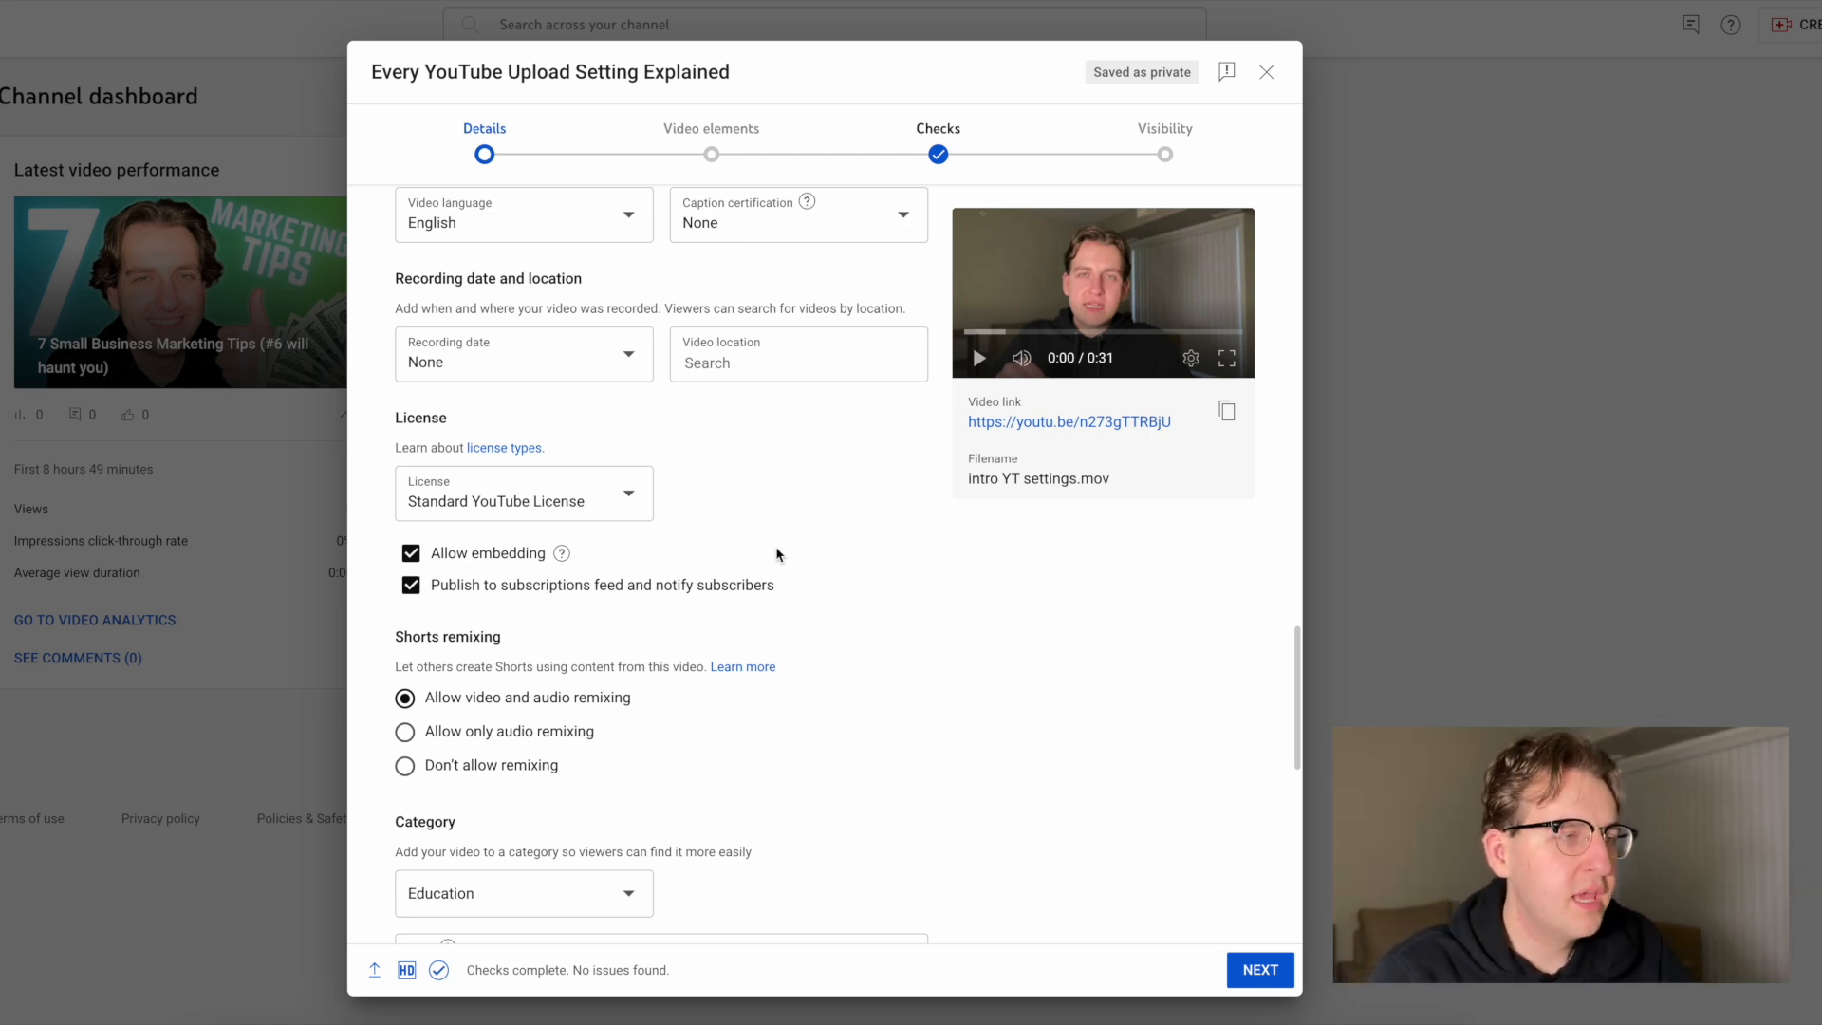
# Read the embedding help and check the subscriptions feed notification option, keeping both embedding and subscriber notification enabled.
pyautogui.scroll(-1, 562, 548)
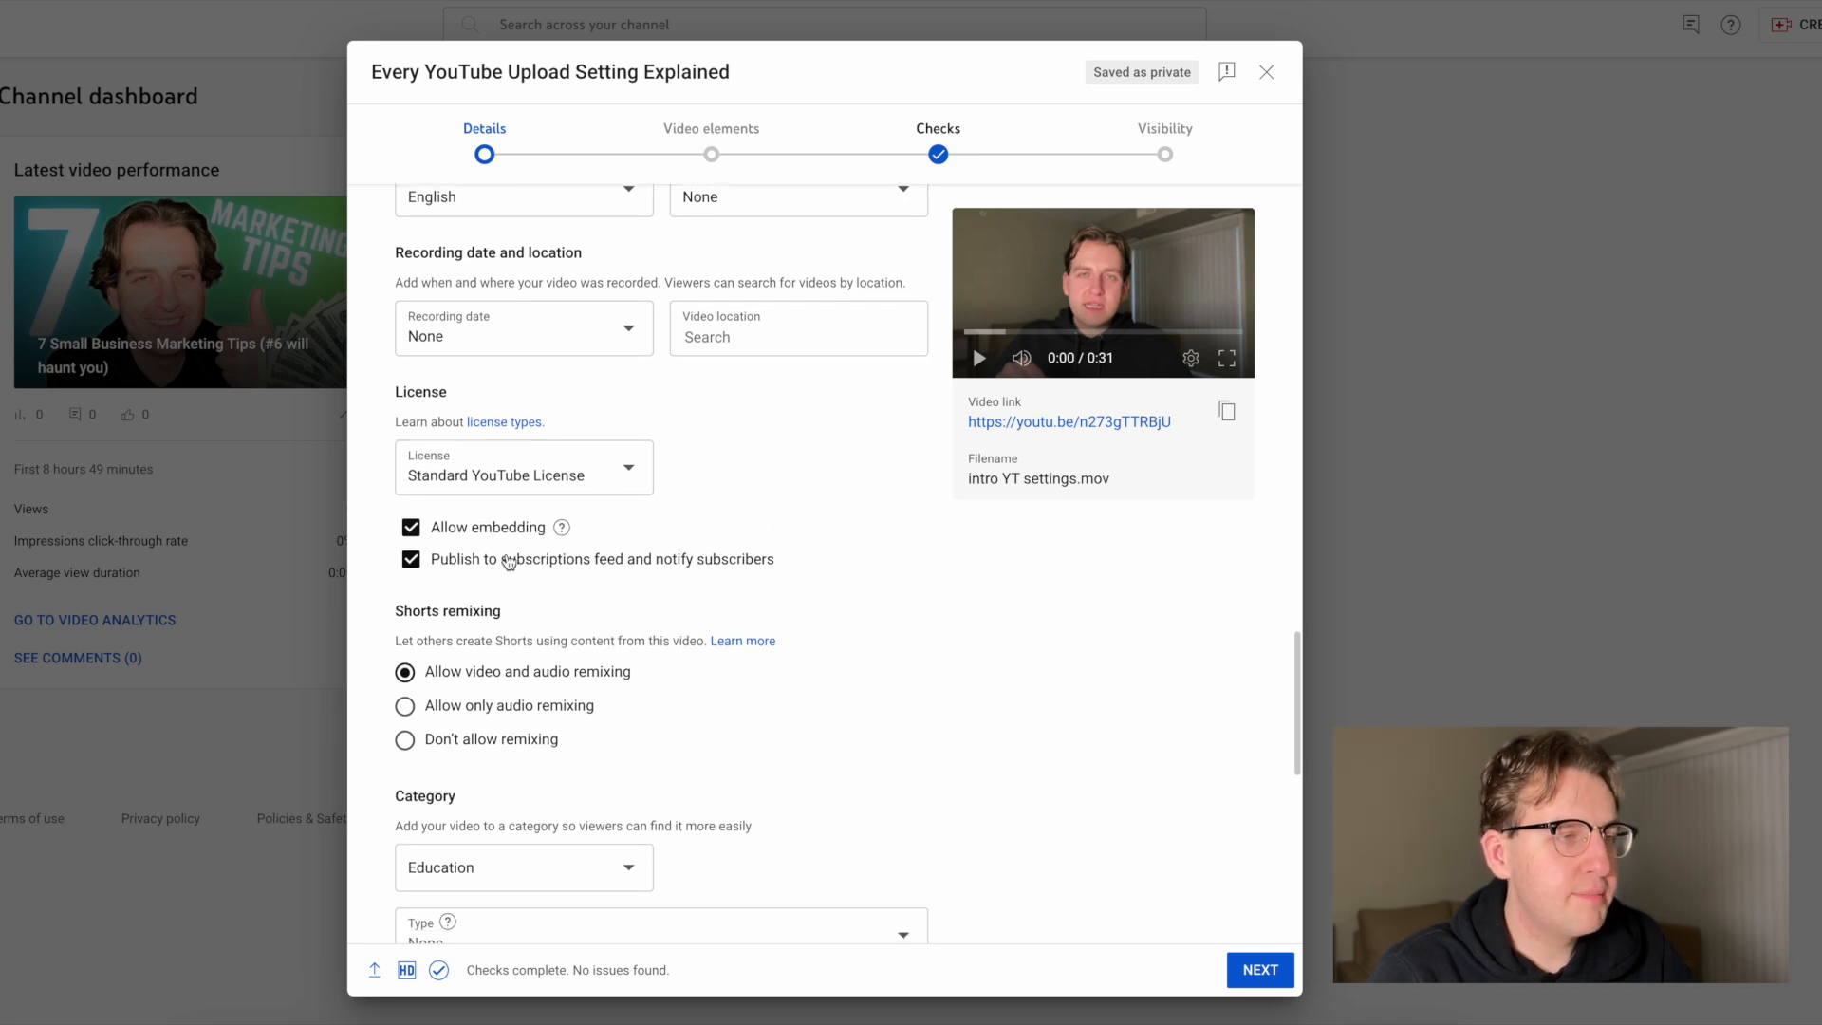
pyautogui.moveTo(567, 535)
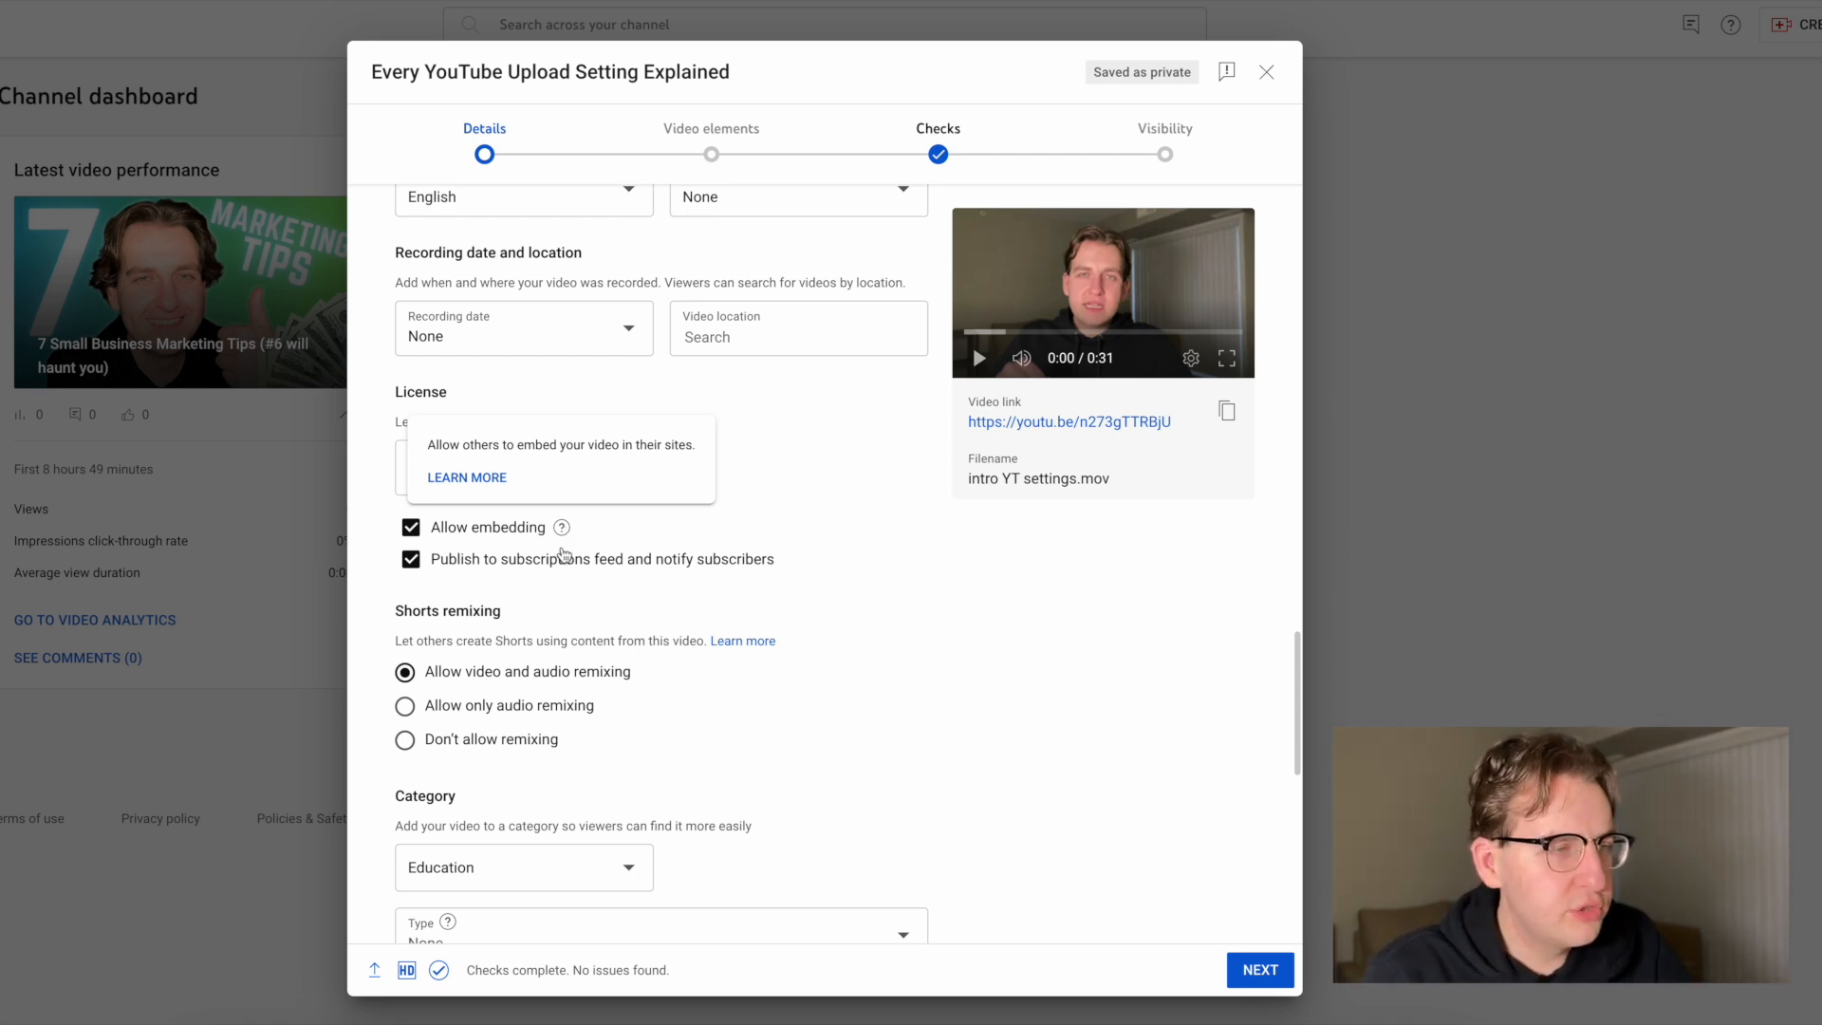
pyautogui.click(623, 570)
pyautogui.click(624, 569)
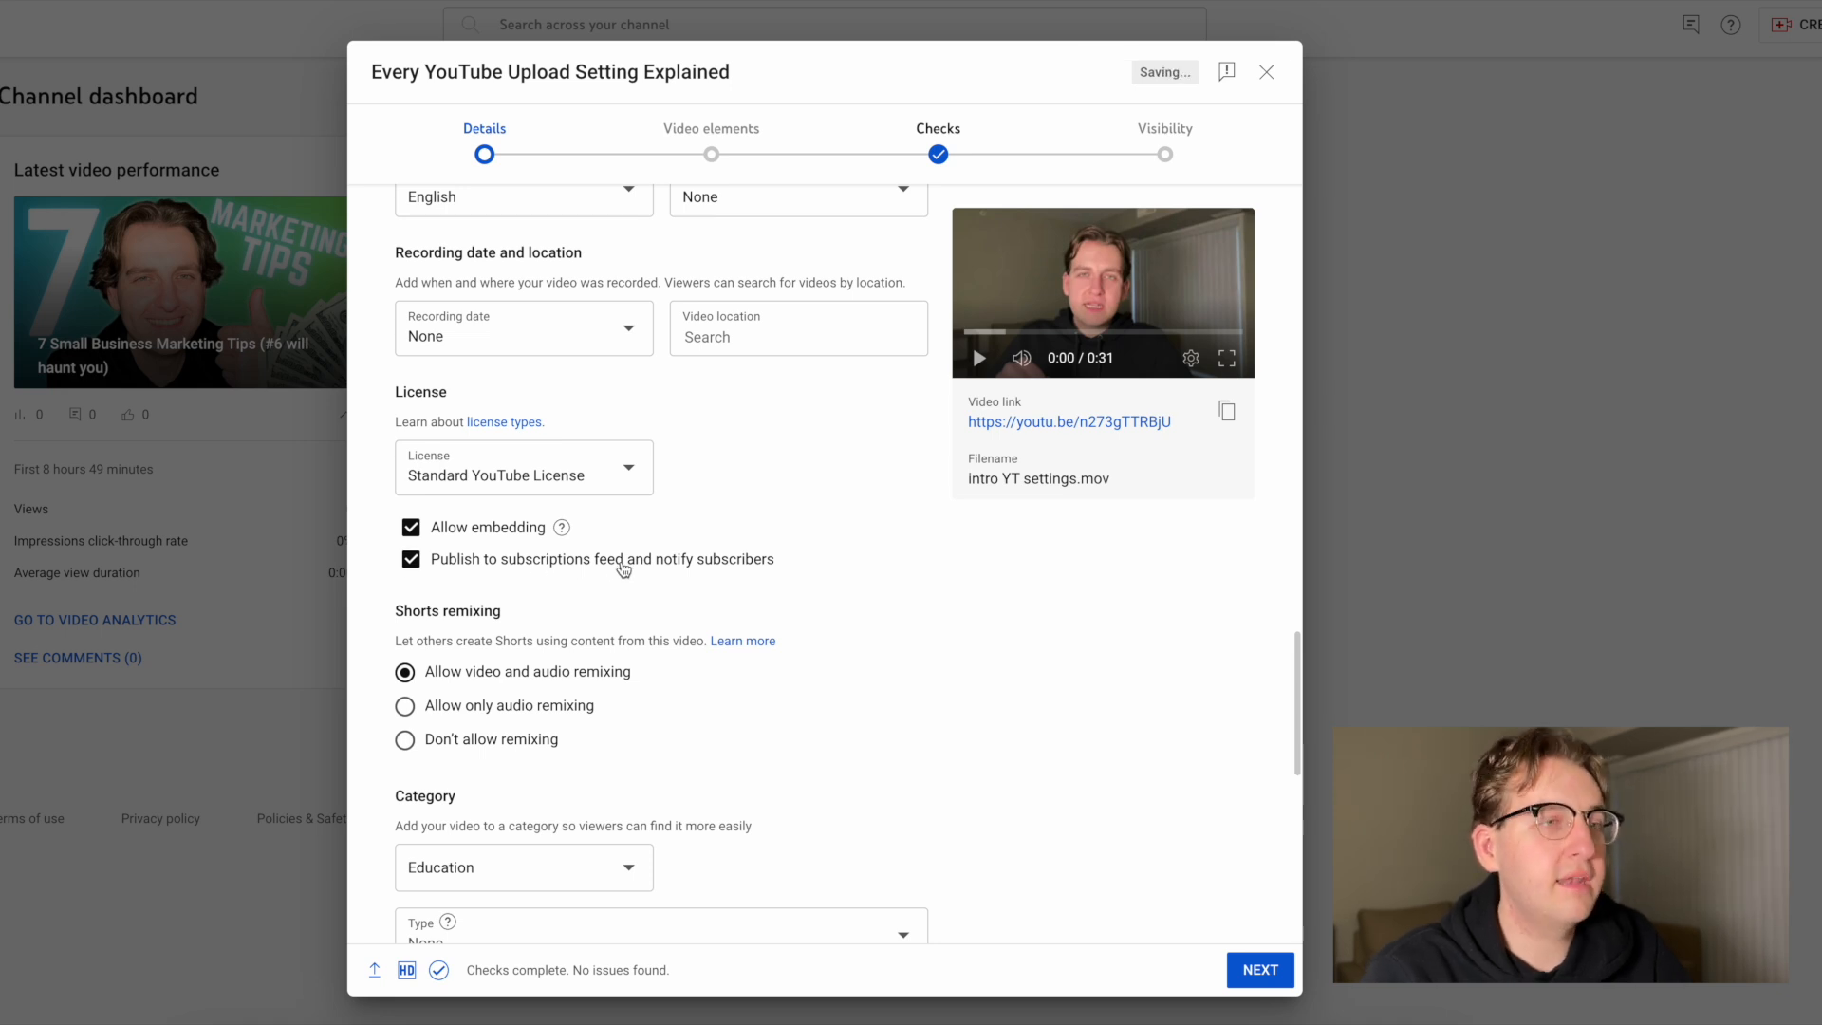
# Review the Shorts remixing choices, keeping video and audio remixing allowed.
pyautogui.scroll(-1, 745, 619)
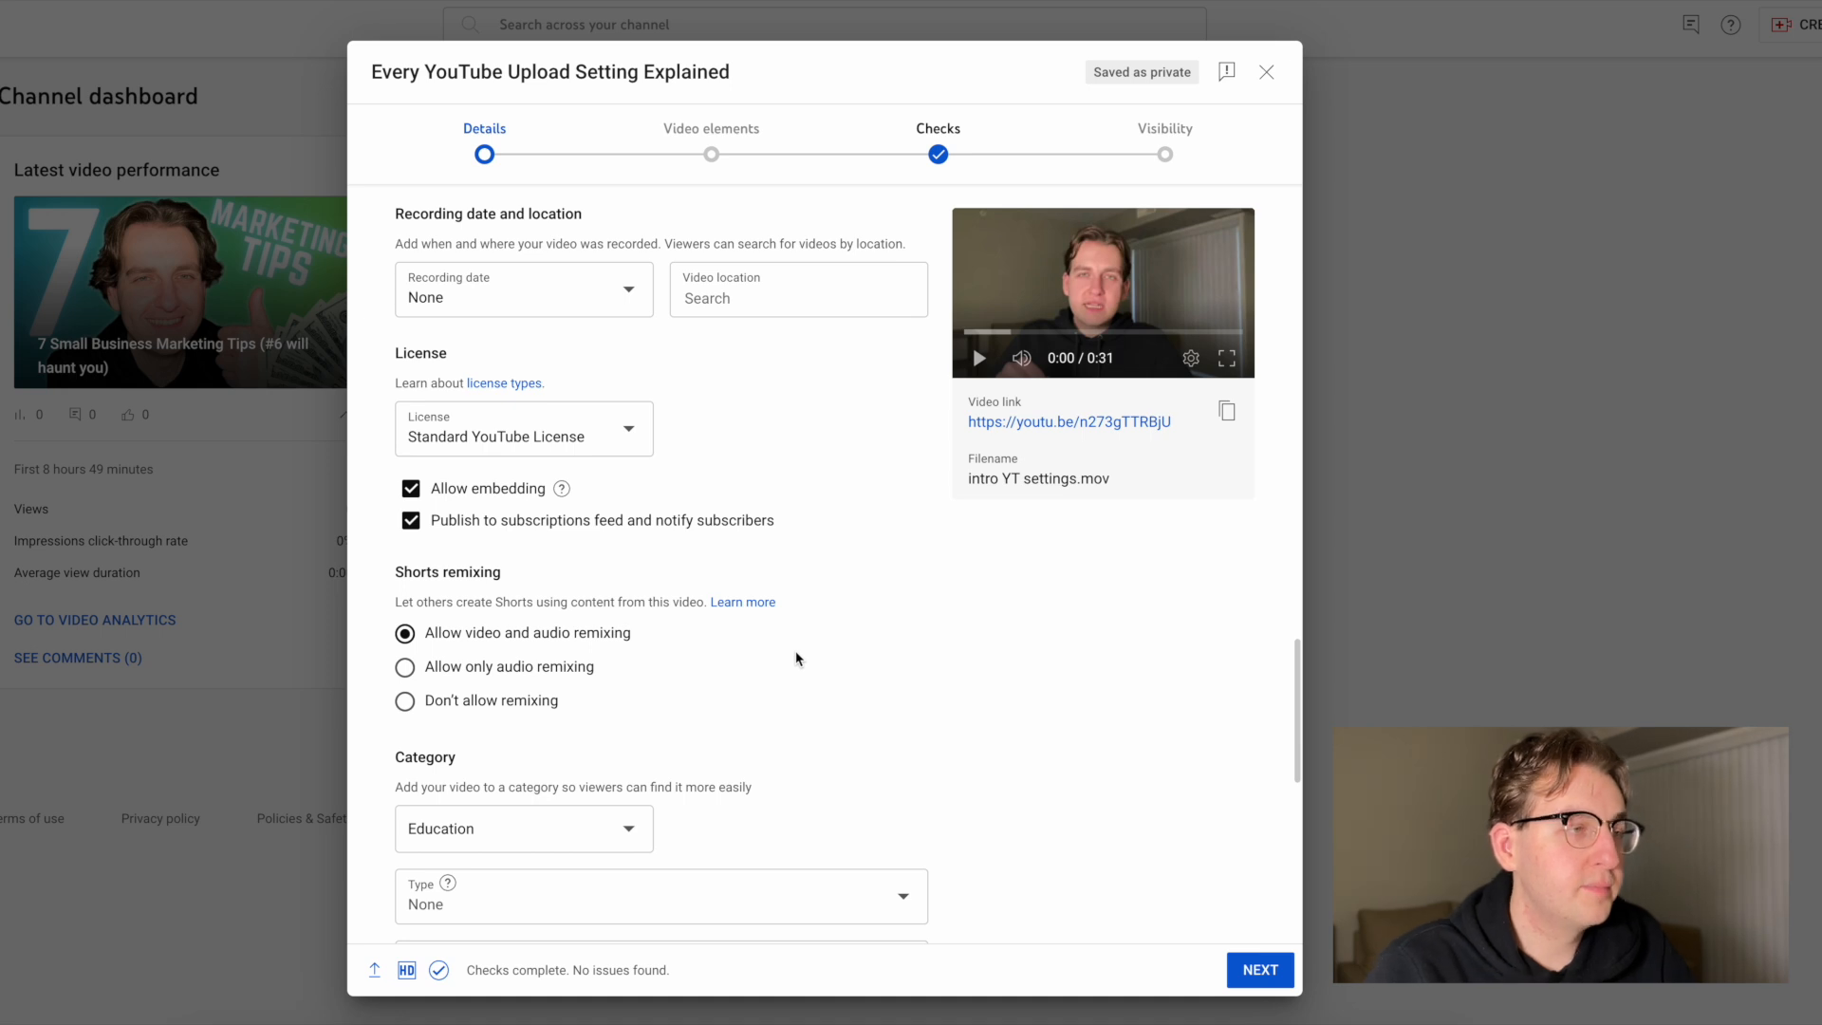
pyautogui.scroll(-2, 778, 647)
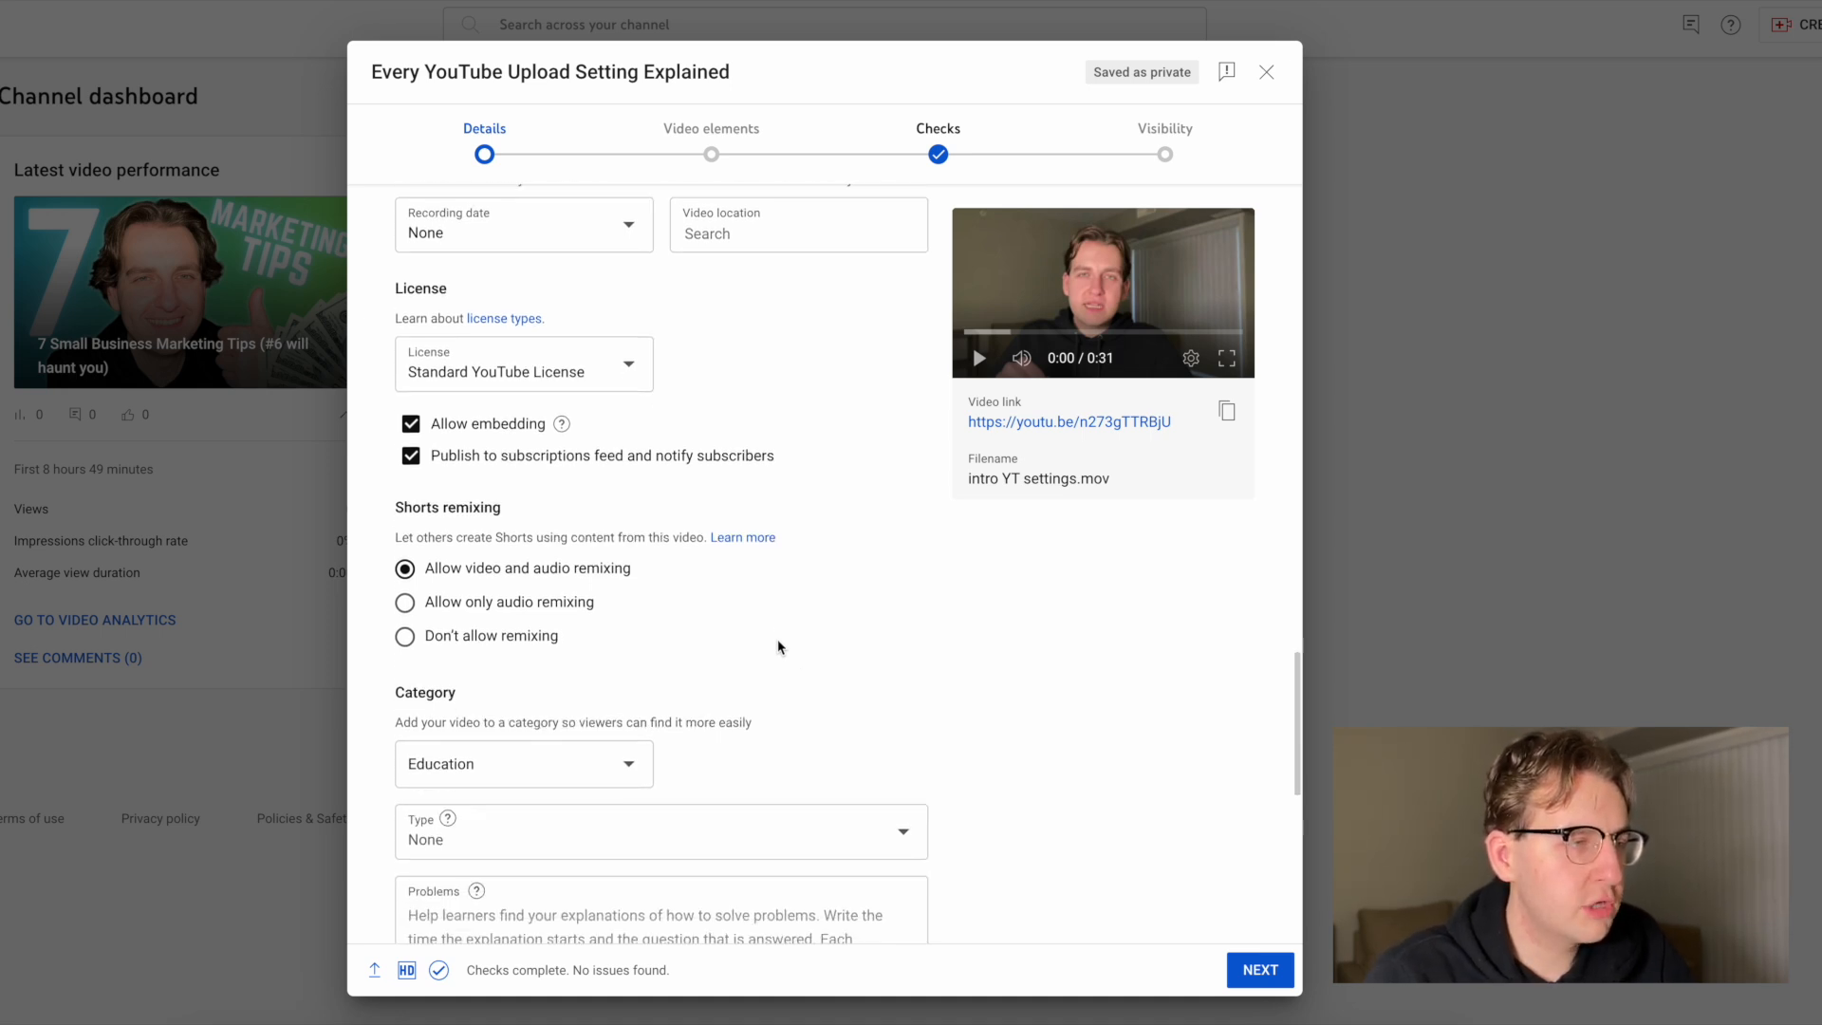
pyautogui.scroll(-1, 451, 512)
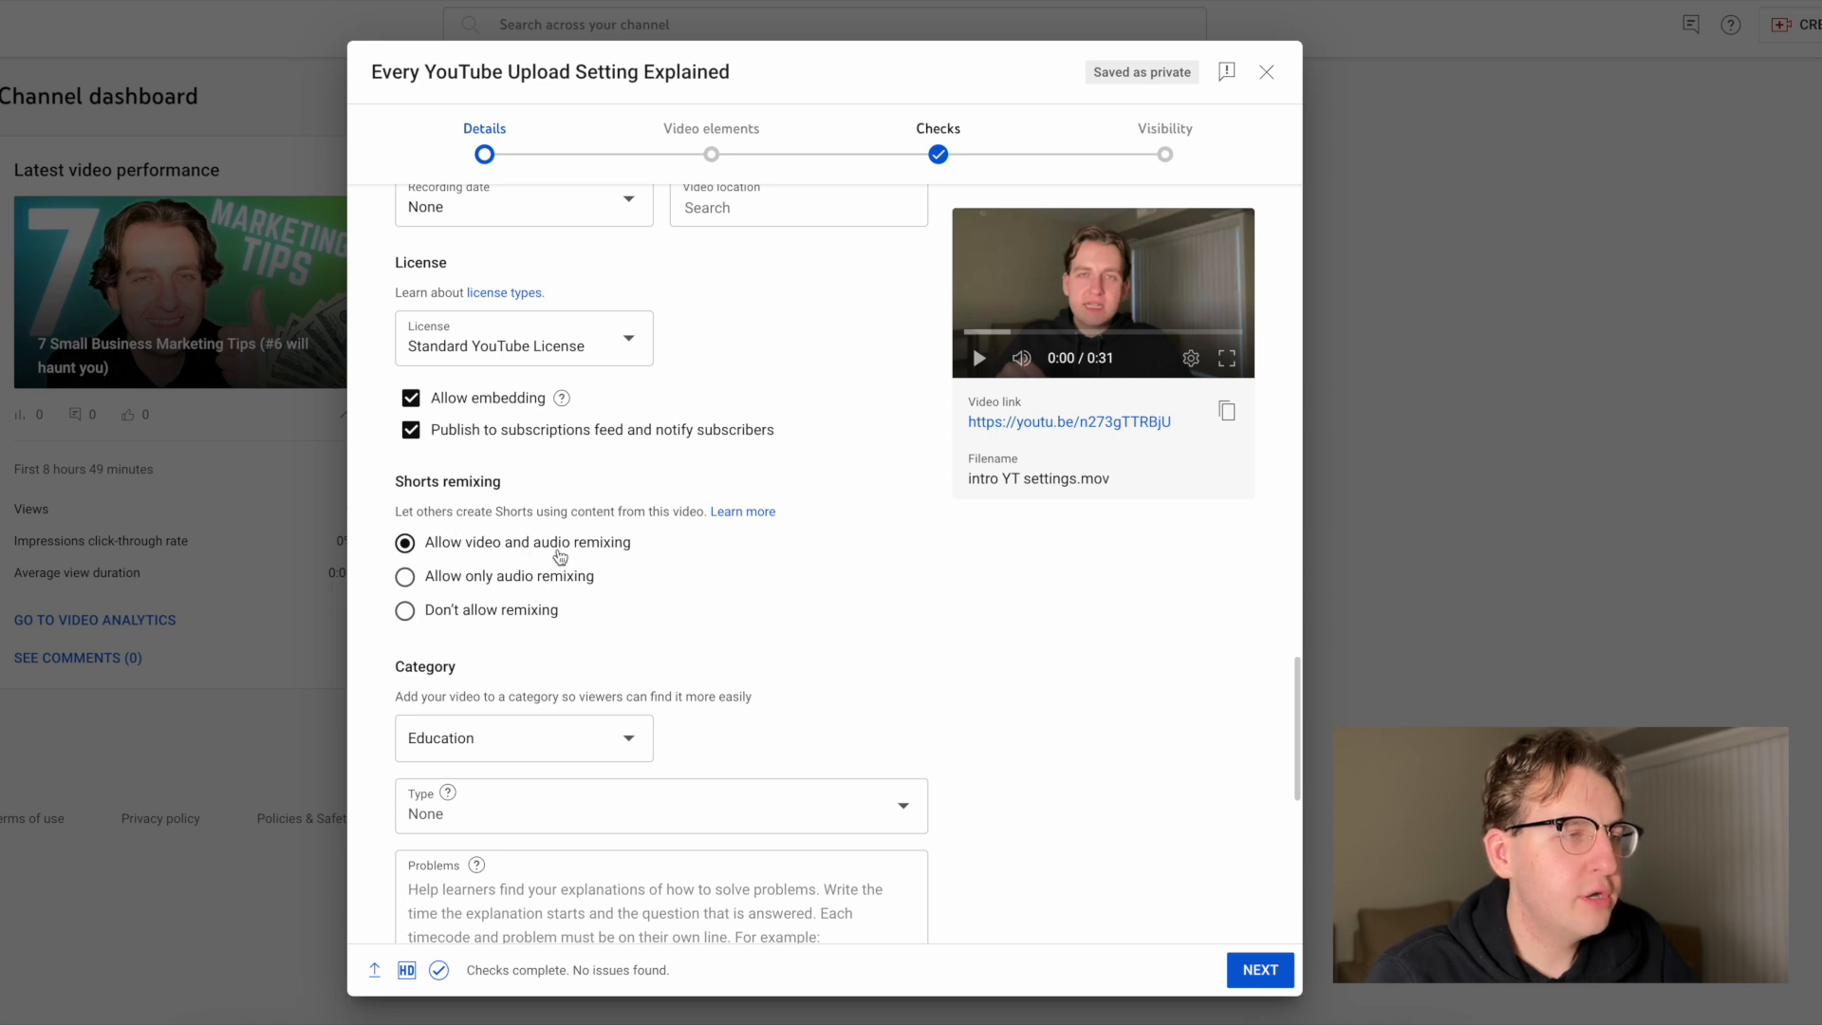
pyautogui.scroll(-1, 570, 558)
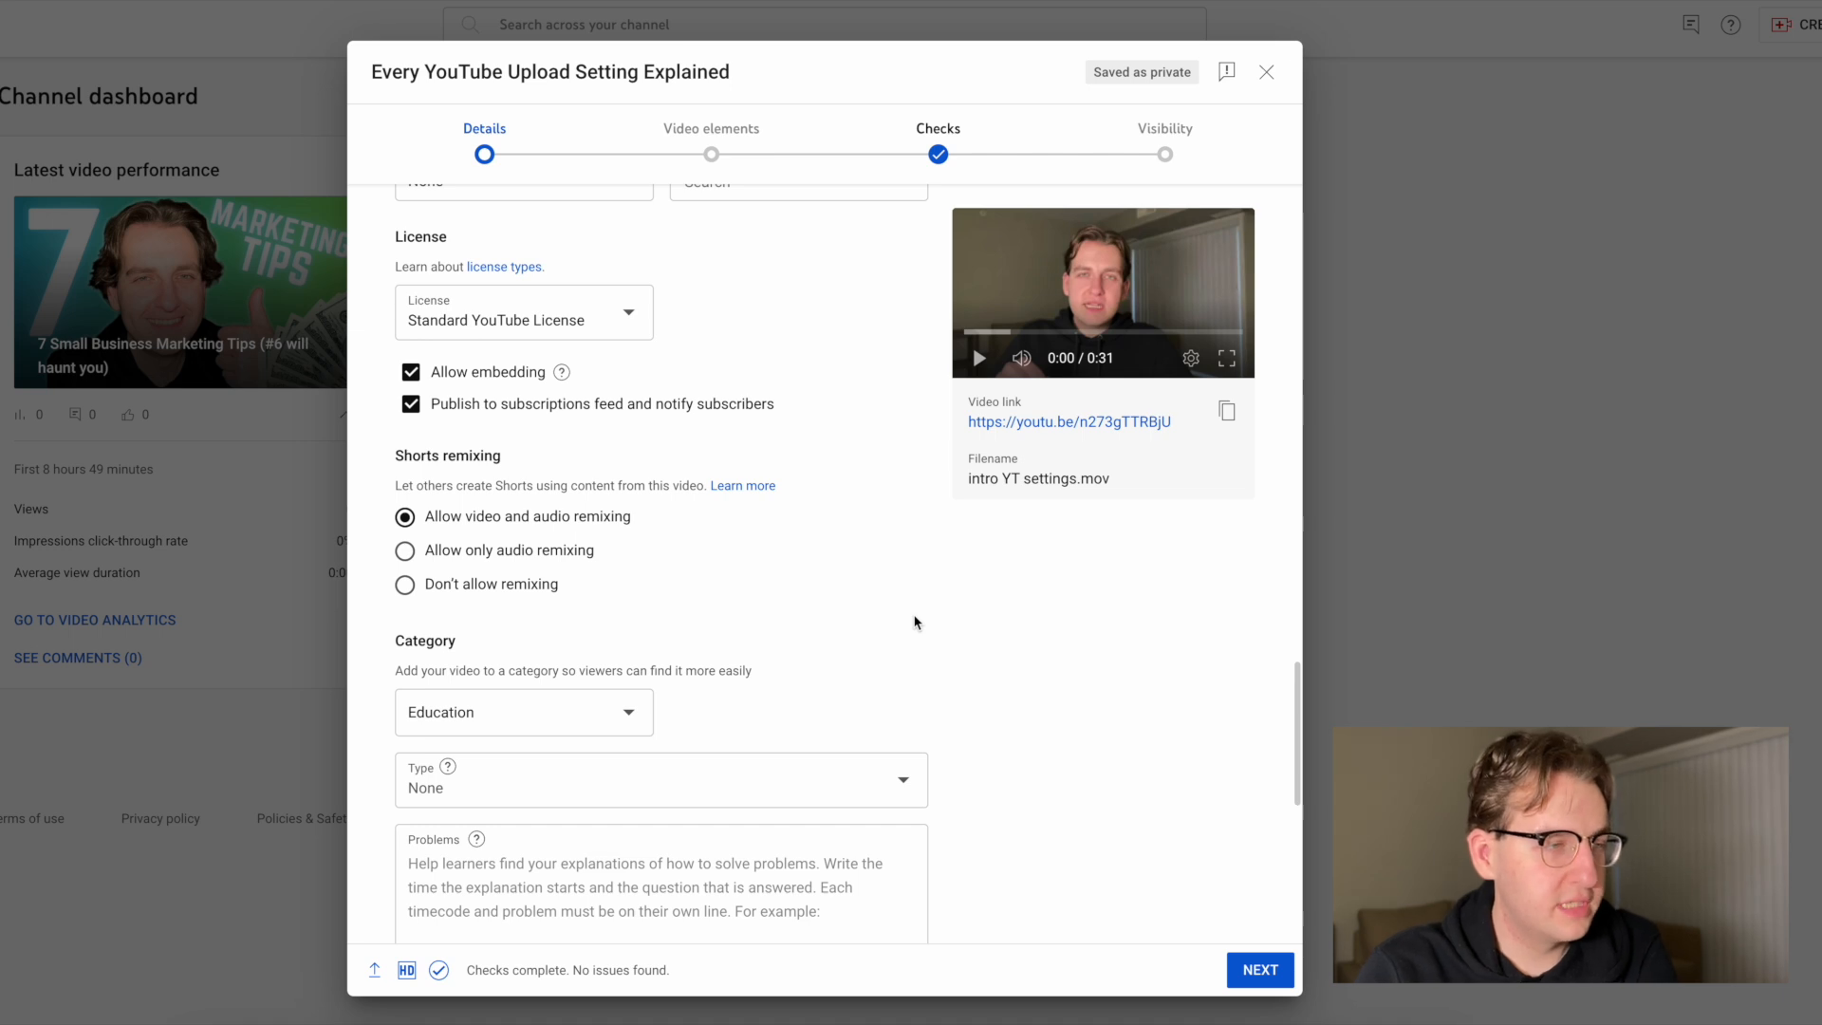
pyautogui.scroll(-1, 915, 623)
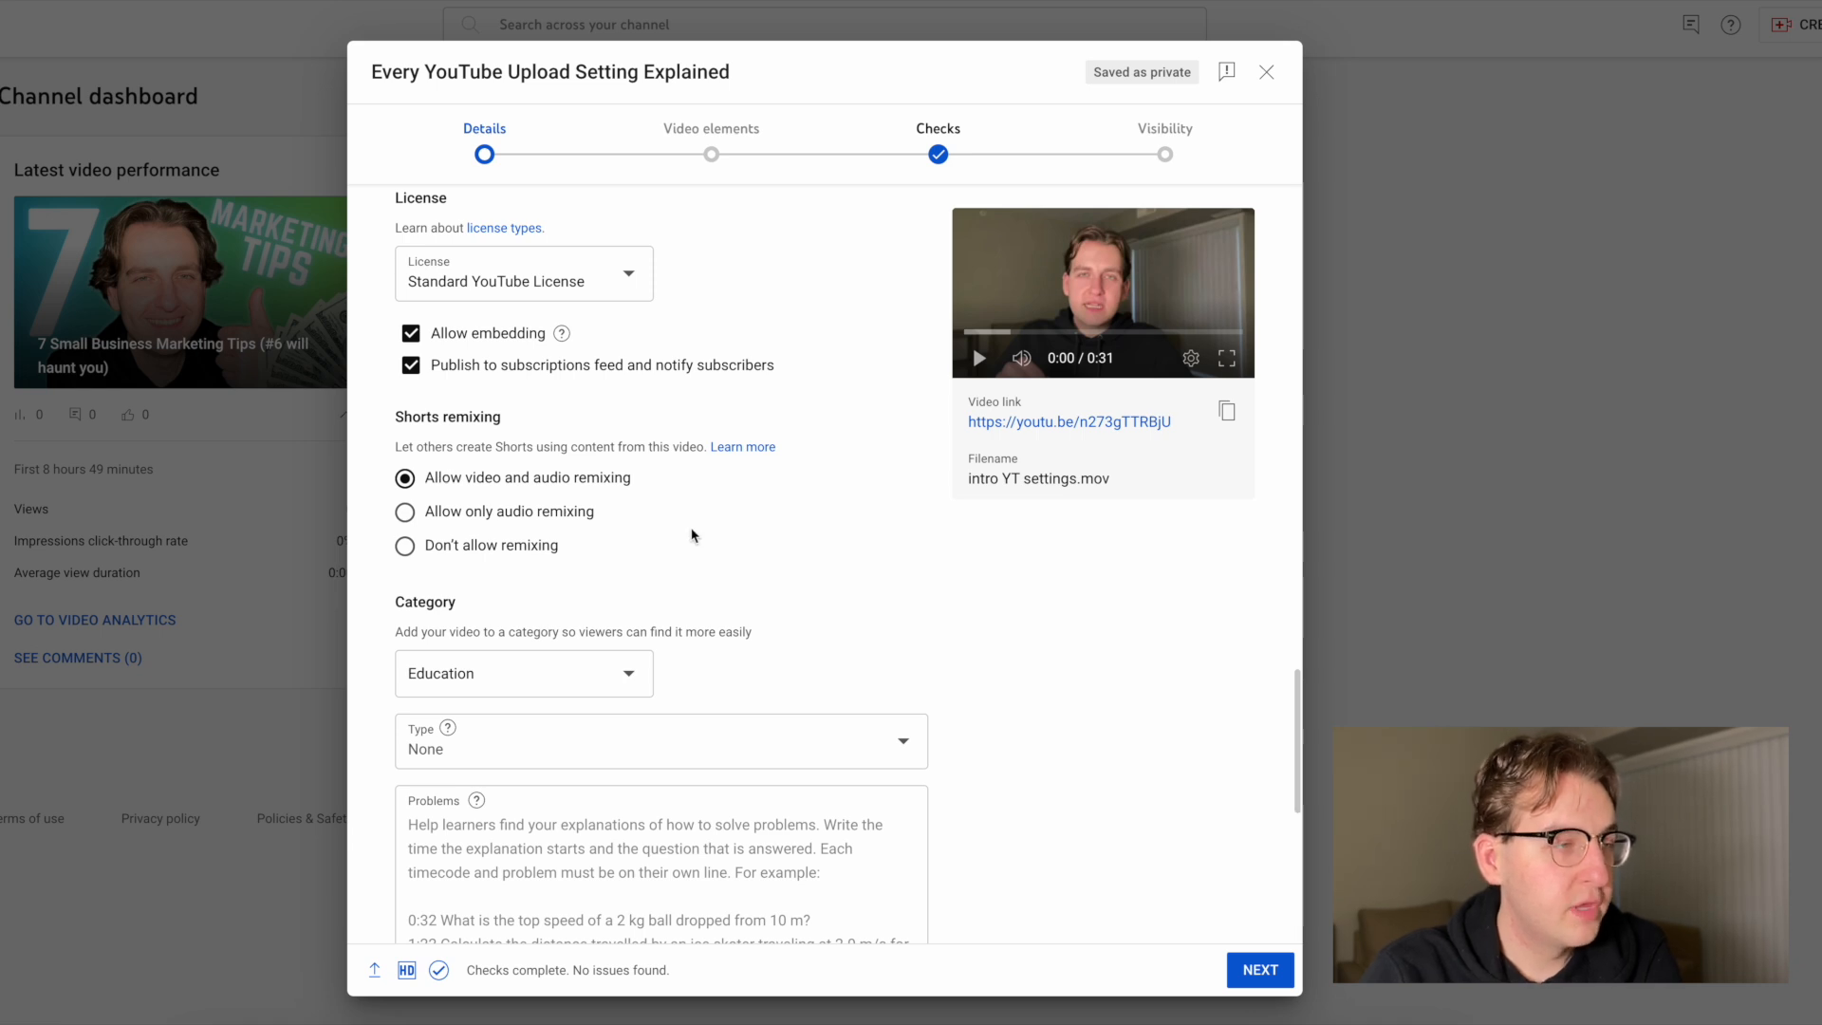
# Check the available video categories and keep the category at Education.
pyautogui.scroll(-2, 826, 549)
pyautogui.scroll(-1, 771, 542)
pyautogui.click(477, 576)
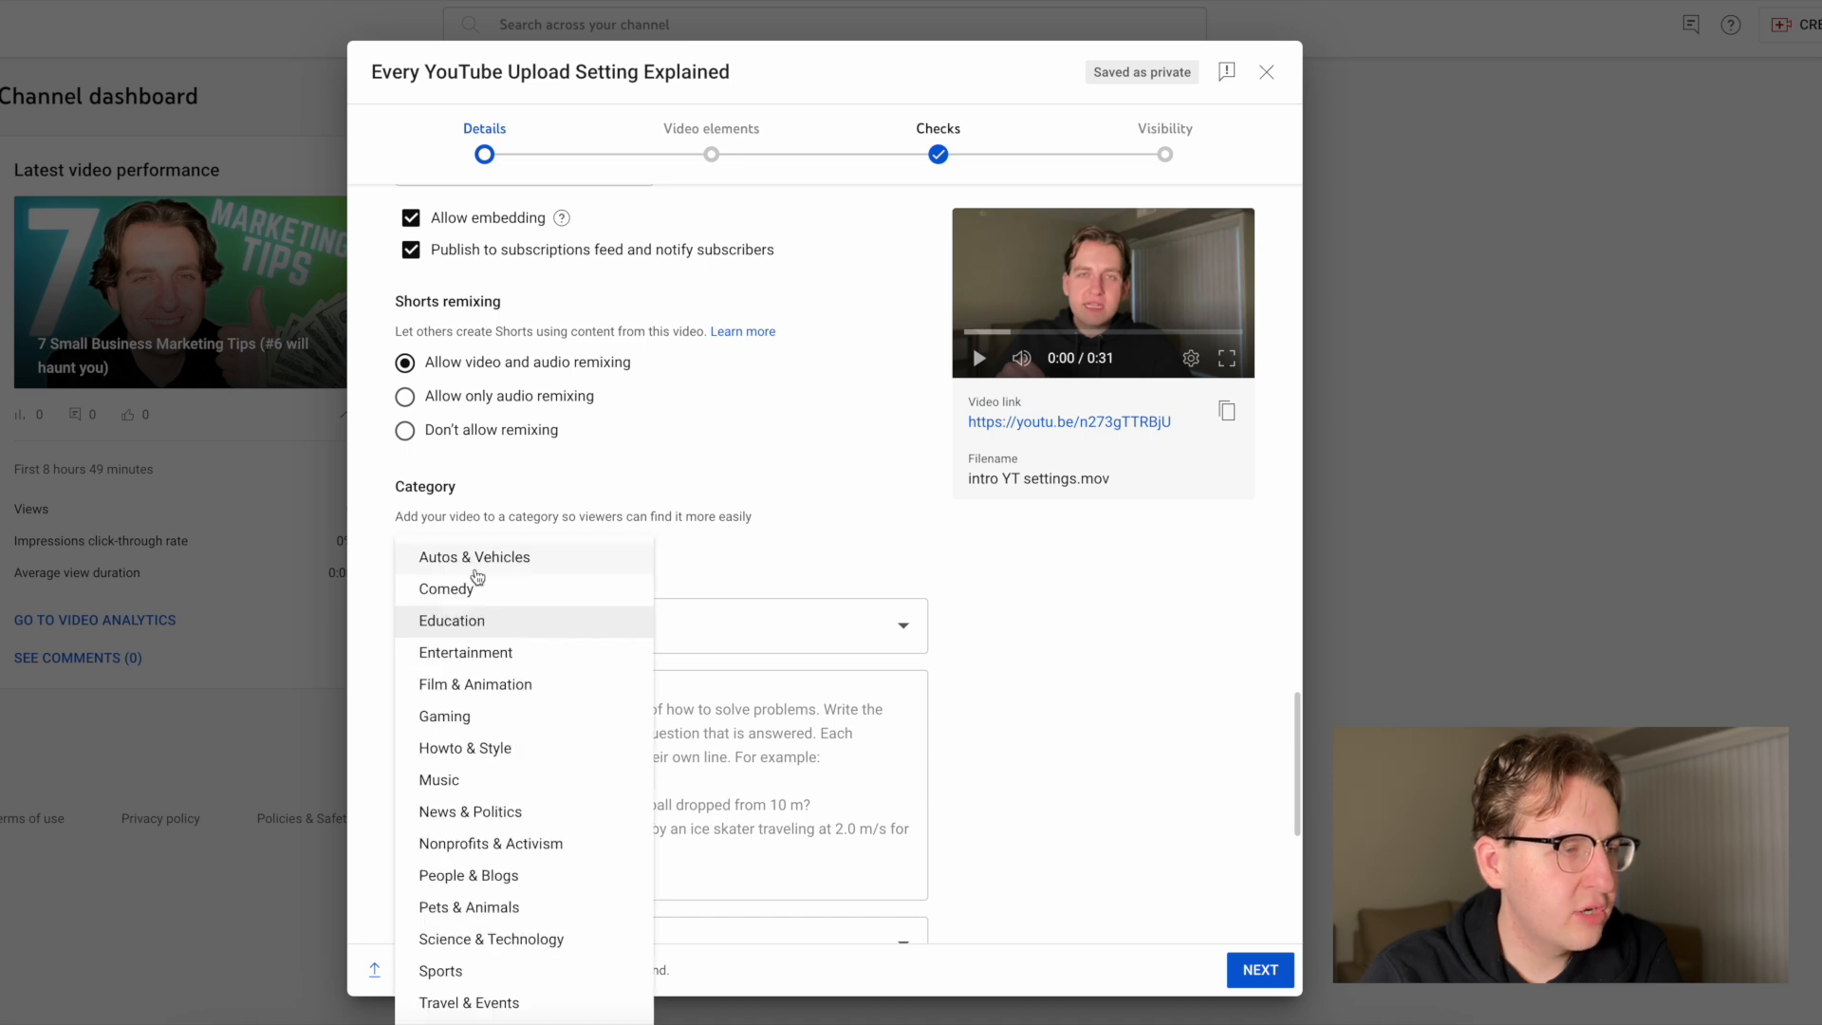
pyautogui.click(495, 625)
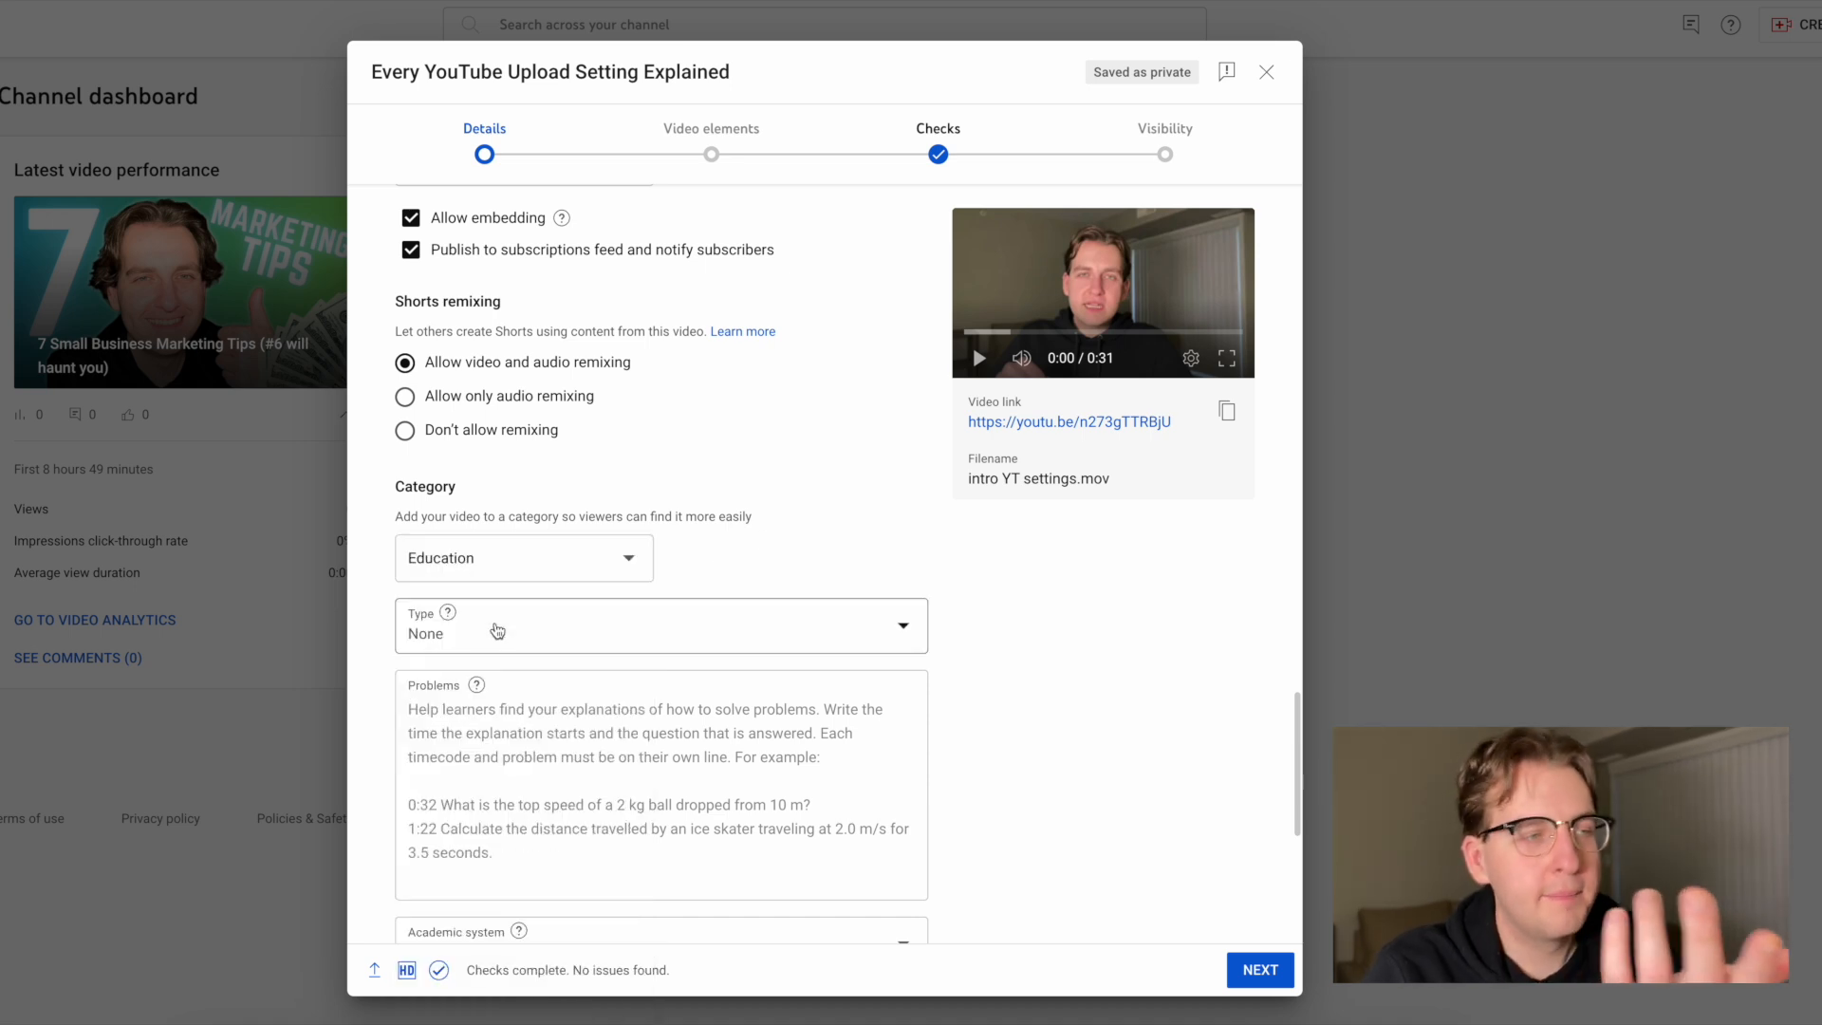
# Review the education video types and the Problems guidance, keeping the type at None.
pyautogui.scroll(-2, 1164, 604)
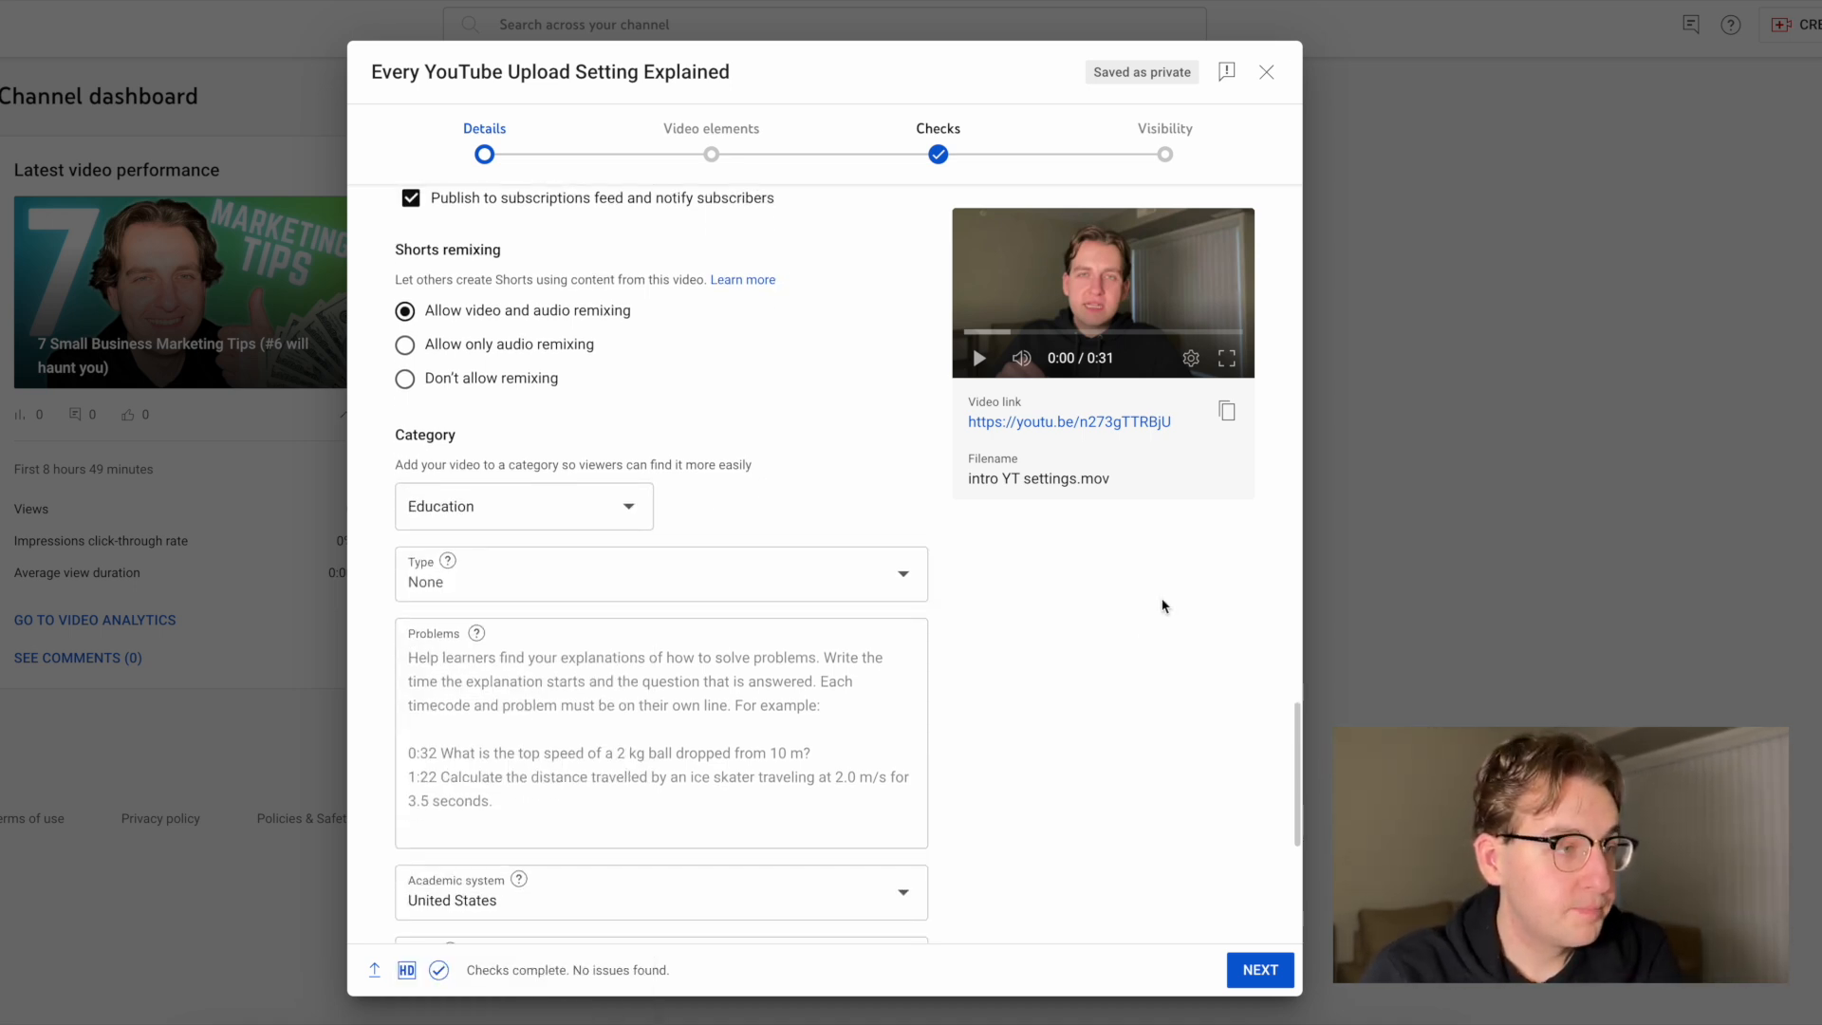
pyautogui.scroll(-1, 1165, 603)
pyautogui.click(830, 562)
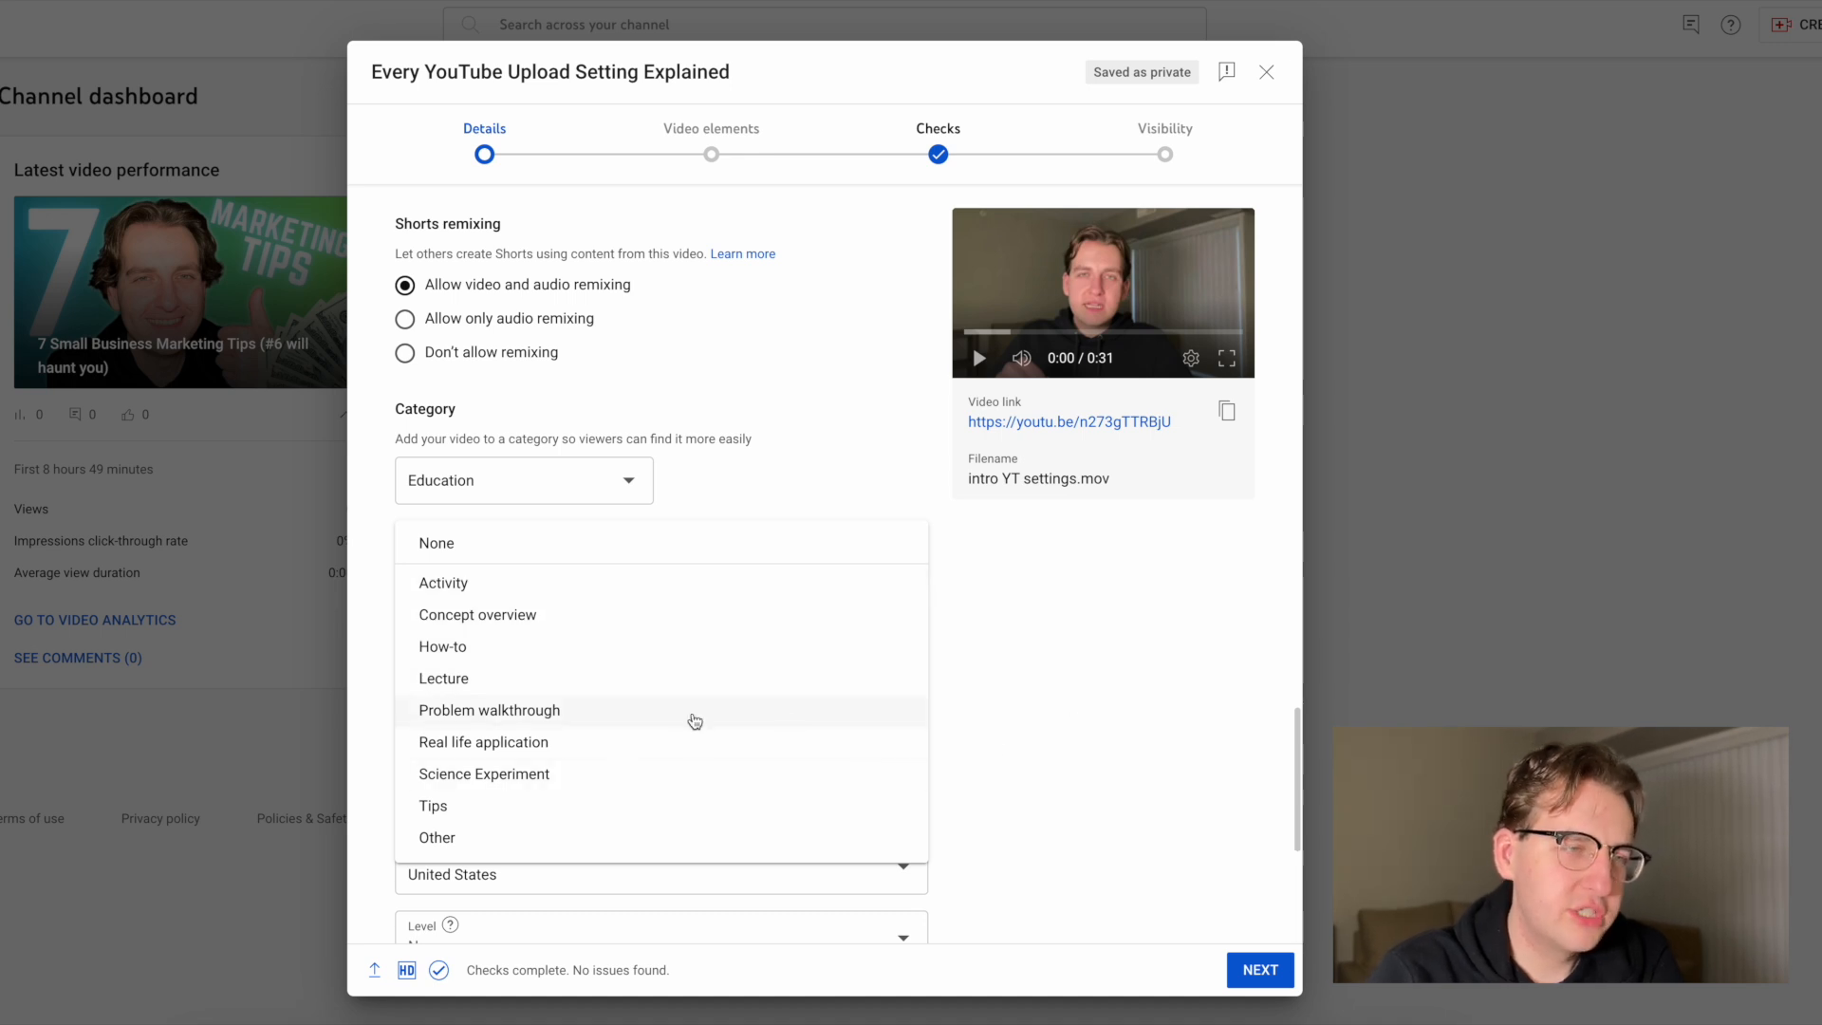
pyautogui.click(1114, 703)
pyautogui.scroll(-1, 1112, 696)
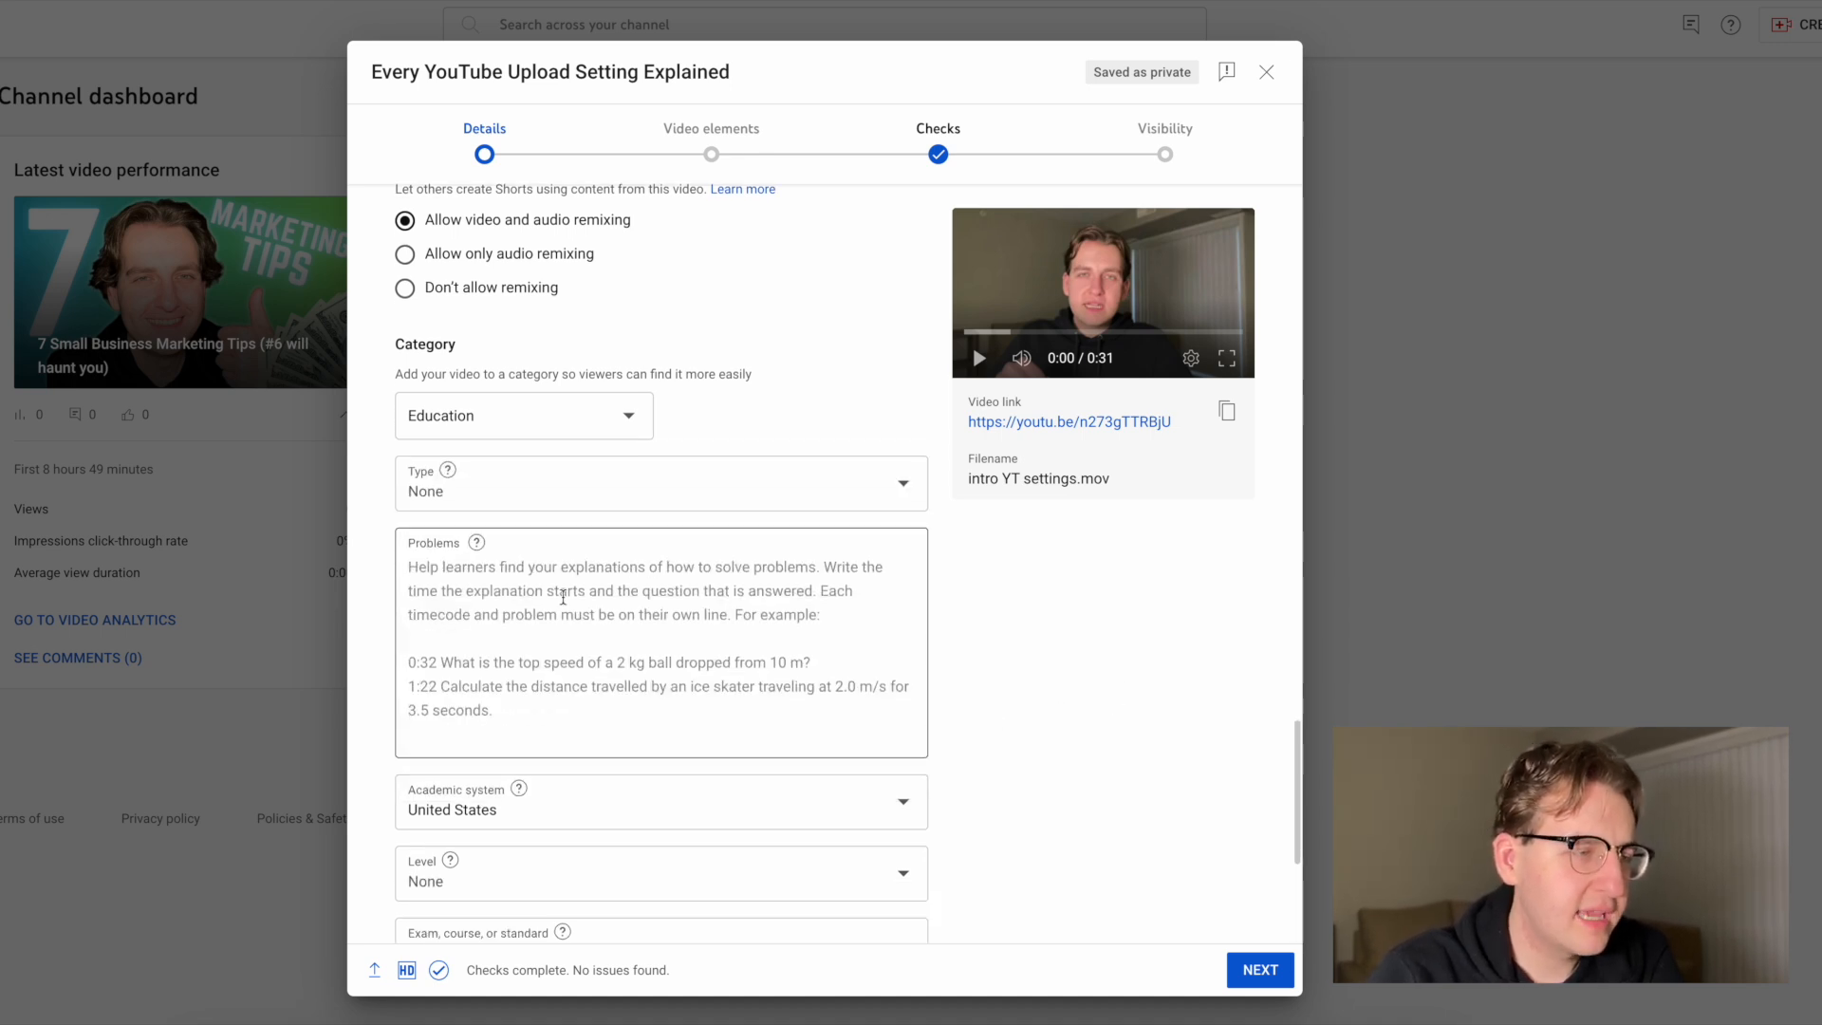
# Check the academic system and level choices, keeping United States and None.
pyautogui.click(532, 773)
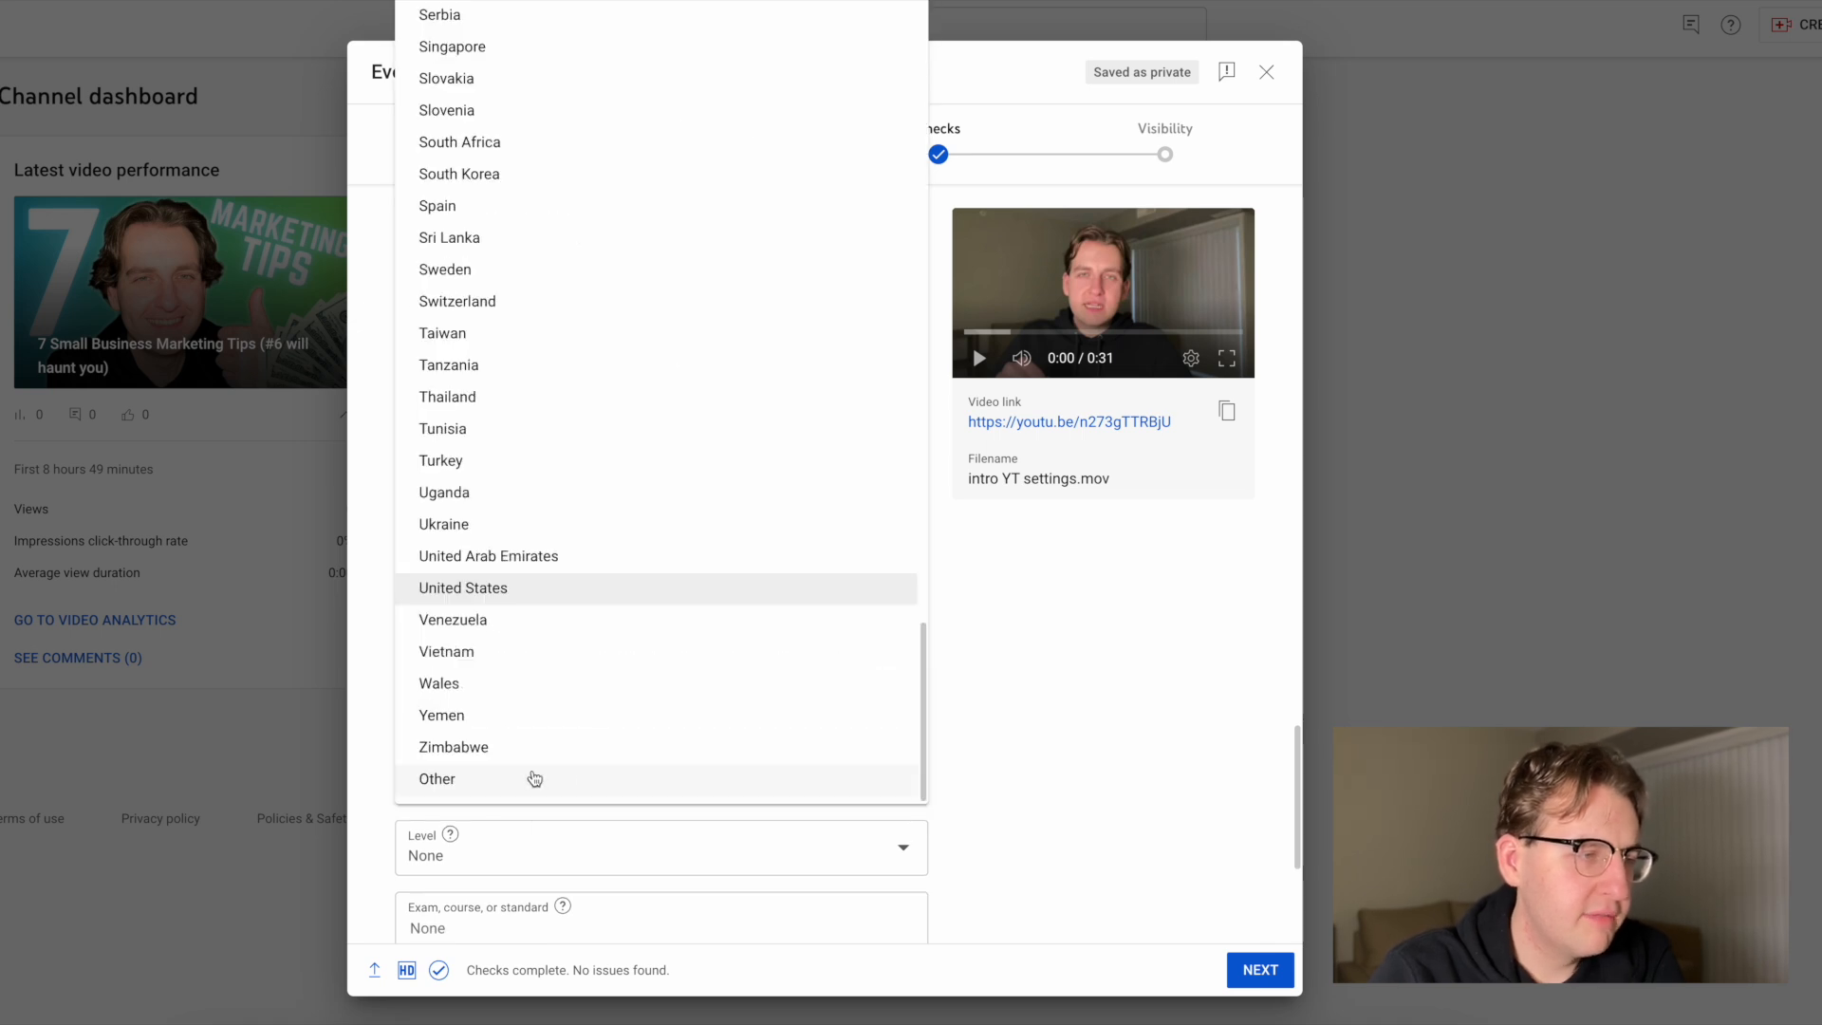
pyautogui.click(1040, 738)
pyautogui.click(671, 851)
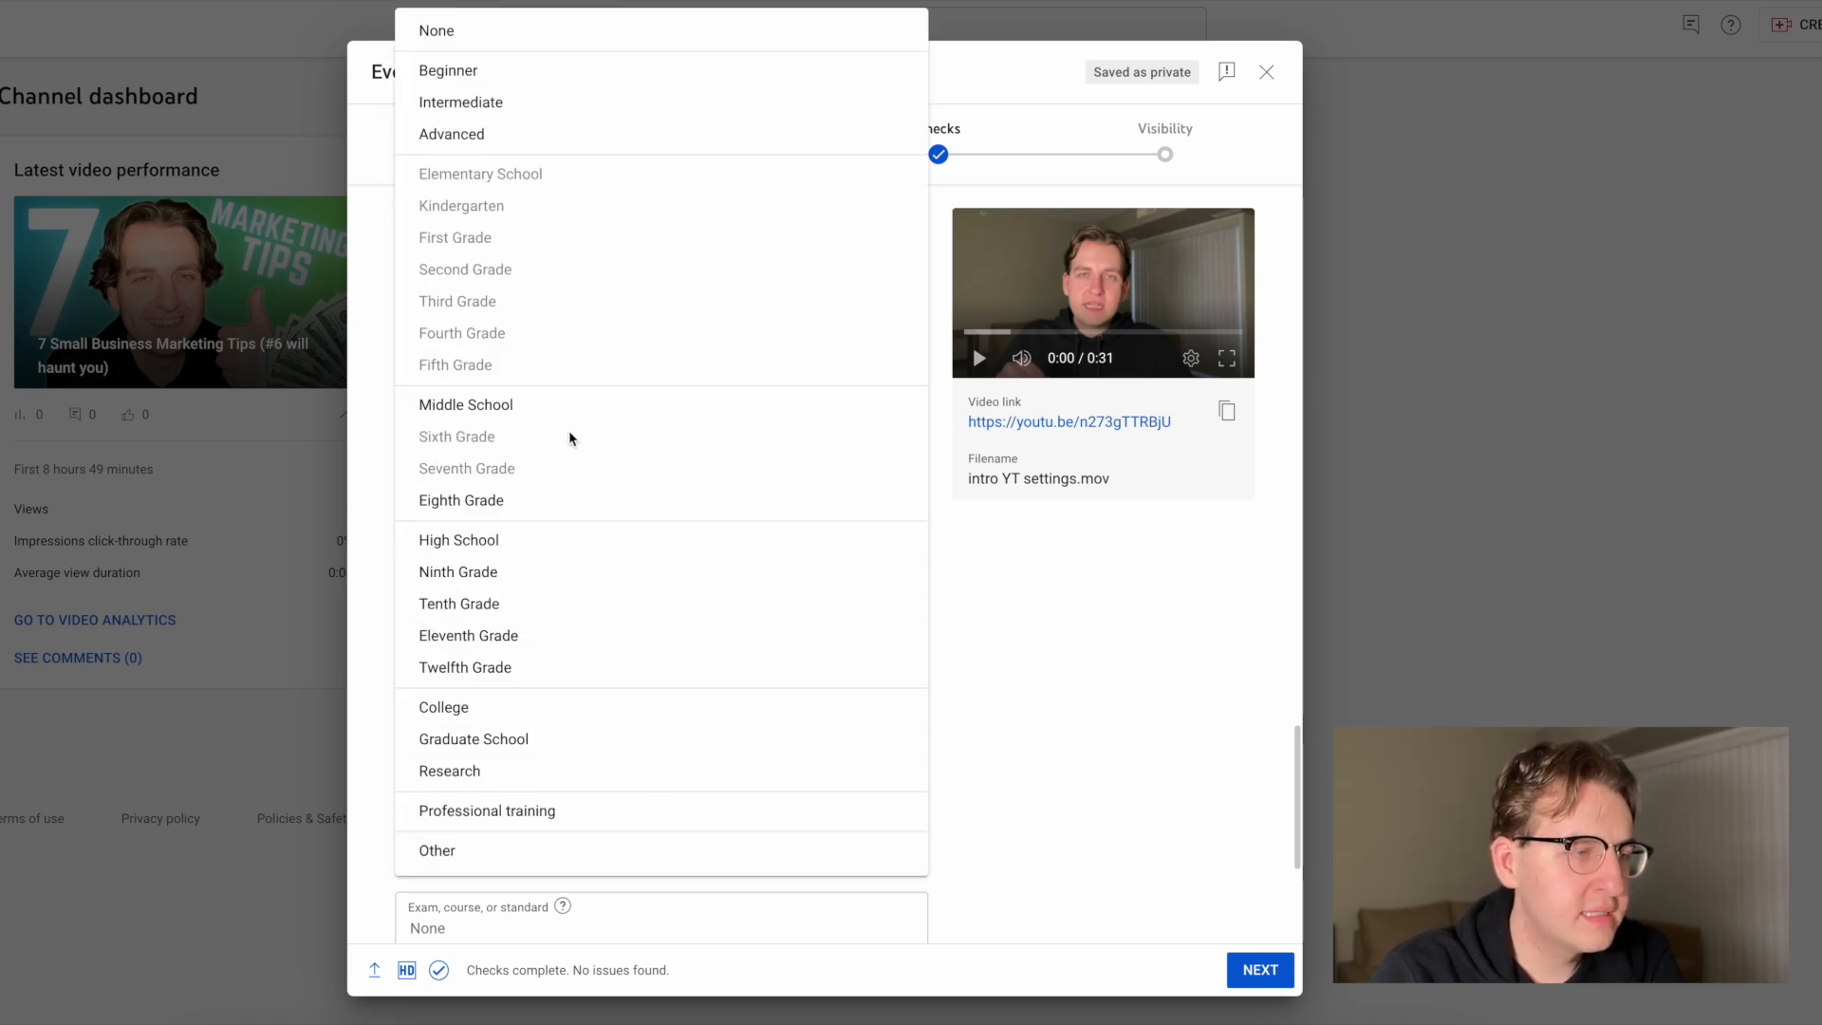
pyautogui.click(1115, 756)
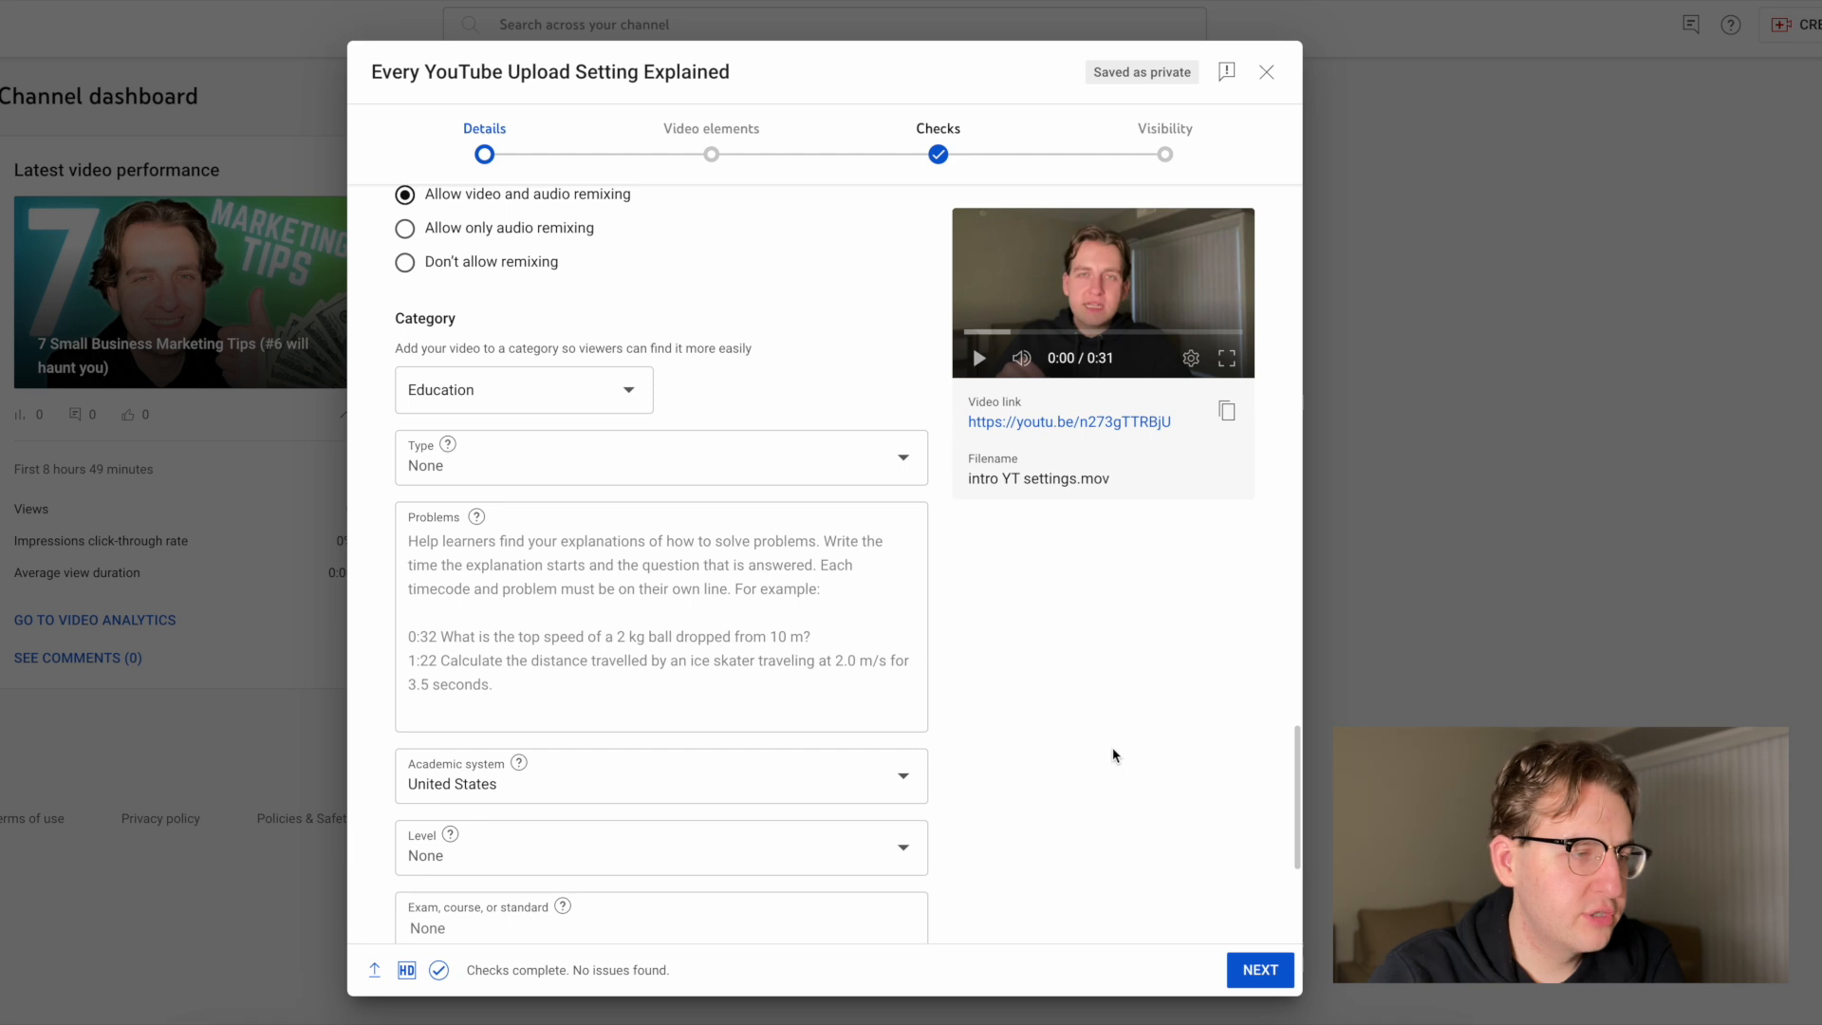
# Review the comment settings and the comment moderation levels, keeping comments on with Basic moderation.
pyautogui.scroll(-1, 785, 834)
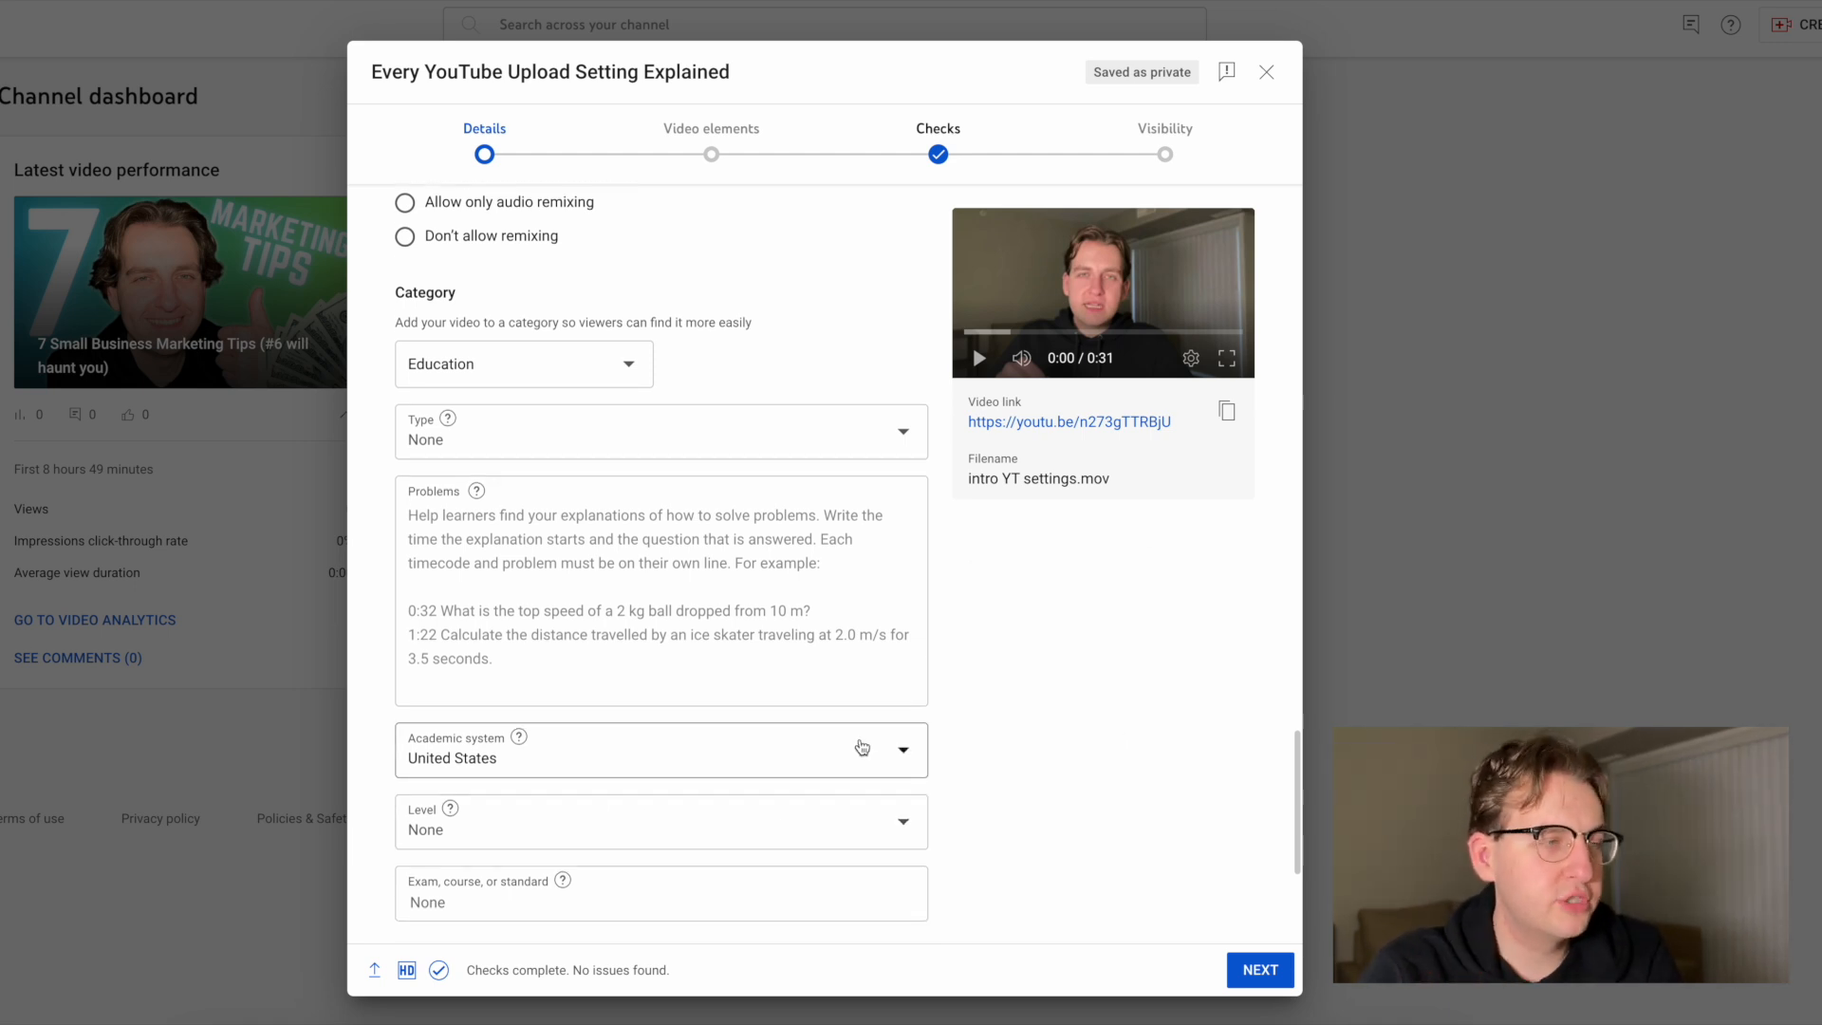
pyautogui.scroll(-1, 1018, 725)
pyautogui.scroll(-3, 1018, 725)
pyautogui.scroll(-1, 1018, 726)
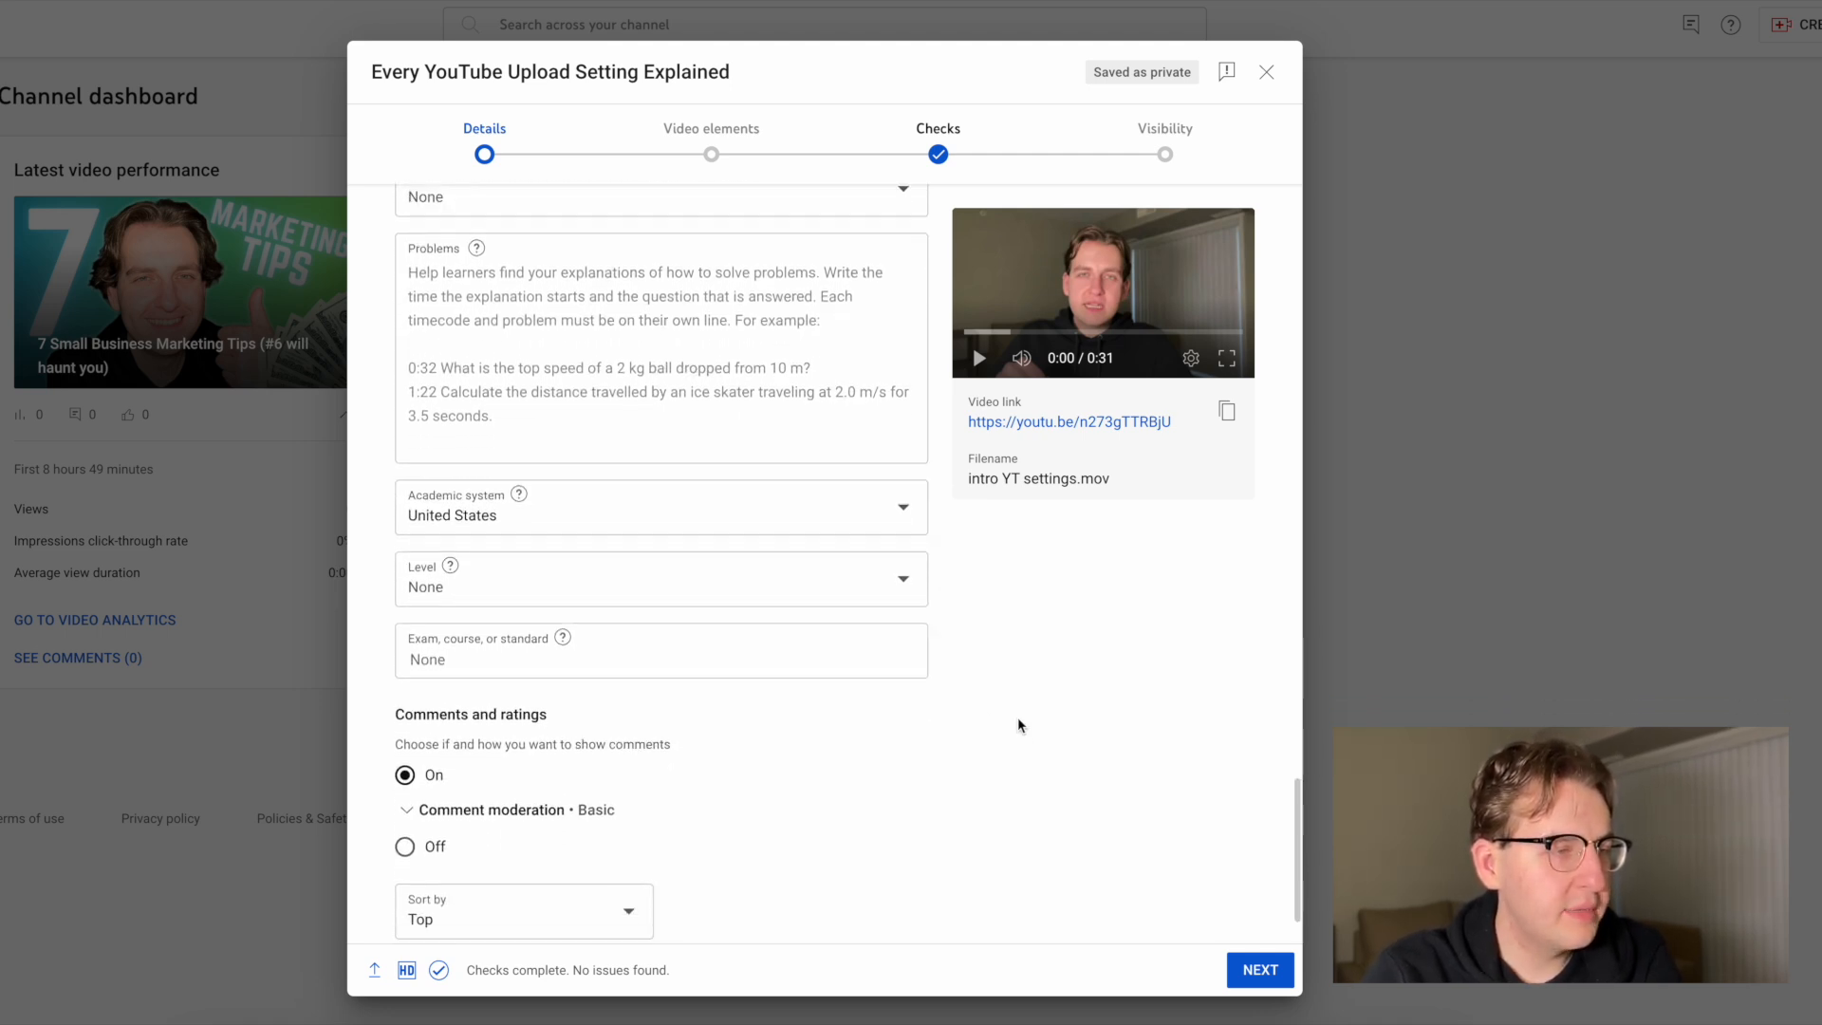
pyautogui.scroll(-1, 427, 793)
pyautogui.click(482, 783)
pyautogui.scroll(-1, 482, 783)
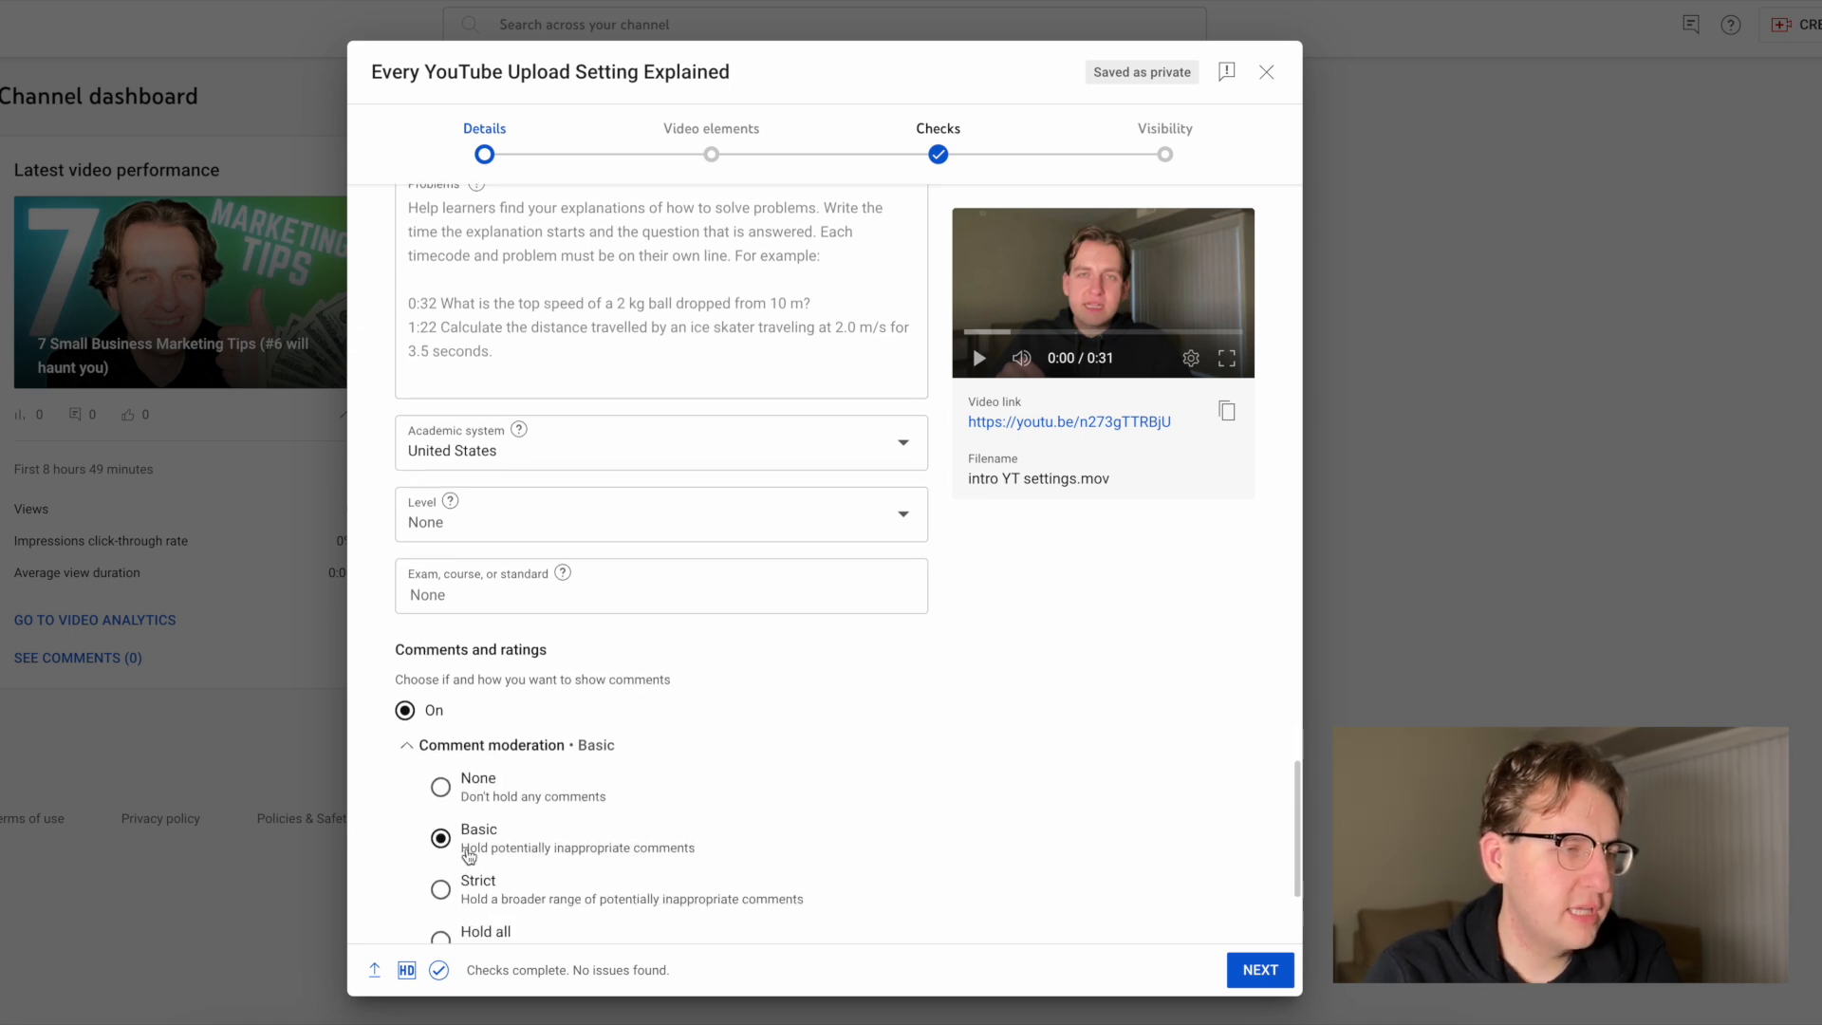
pyautogui.scroll(-1, 468, 854)
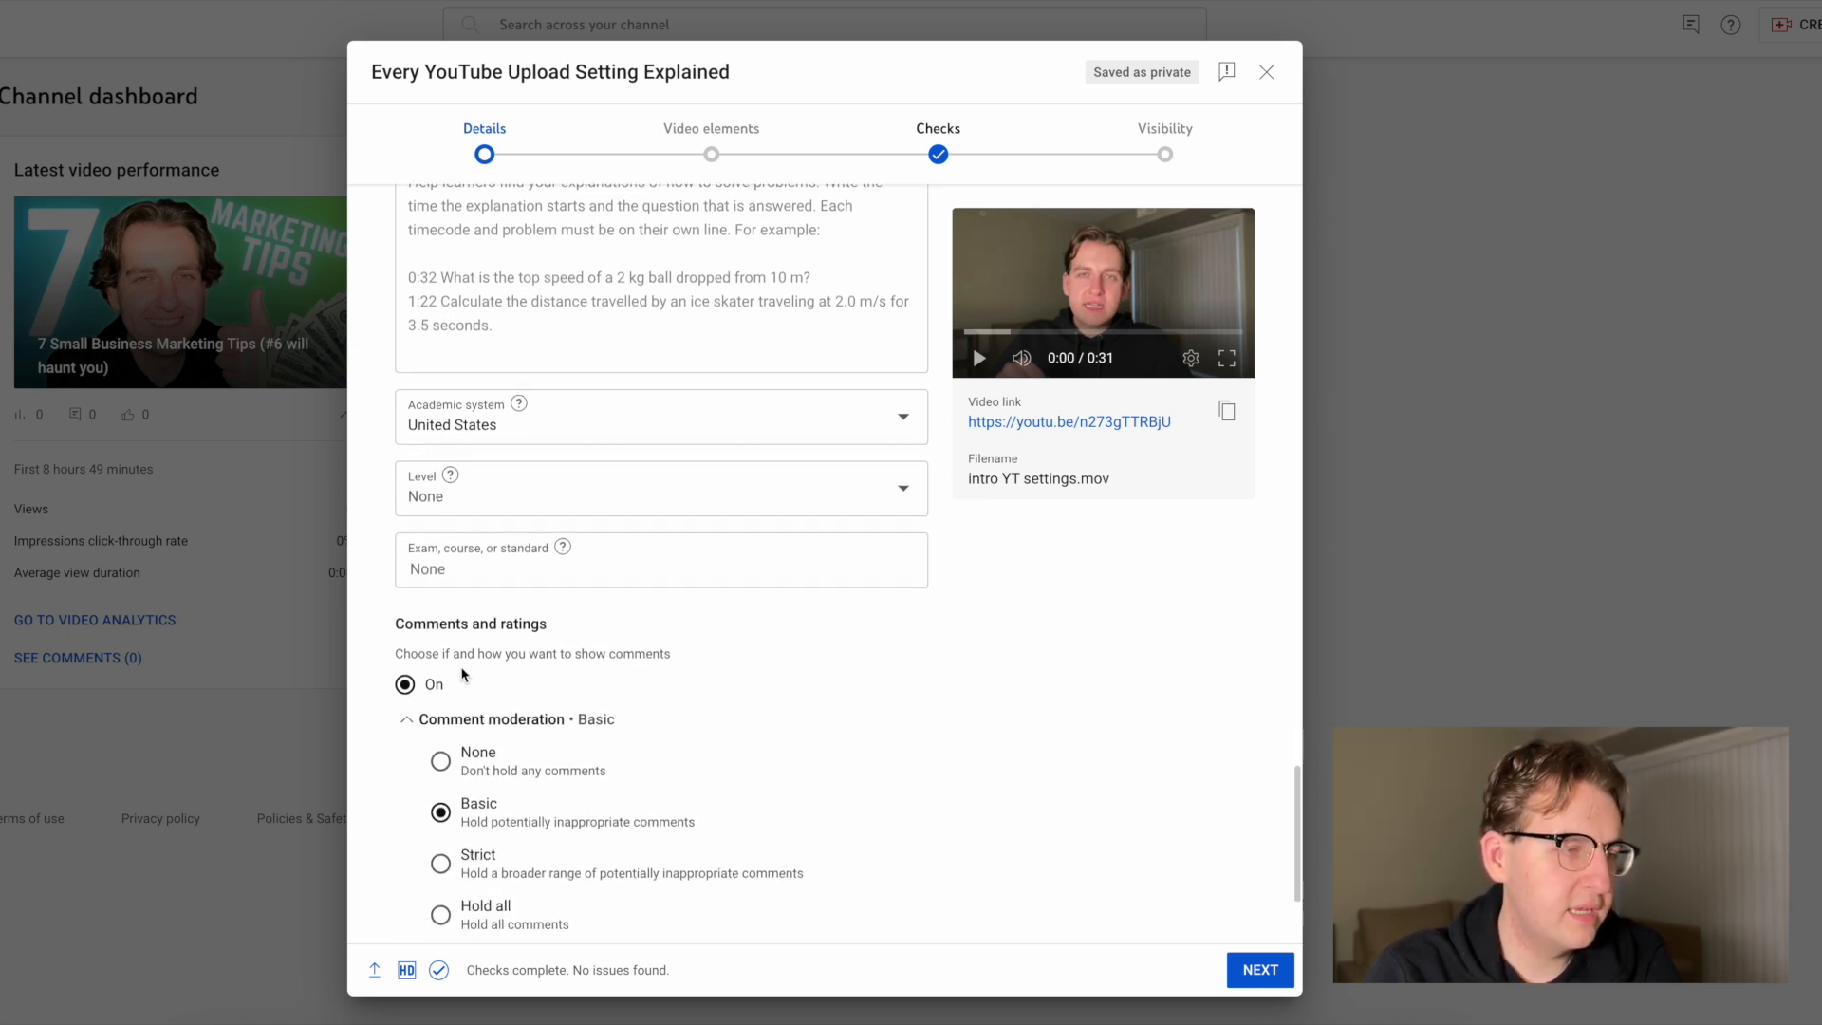
pyautogui.click(436, 723)
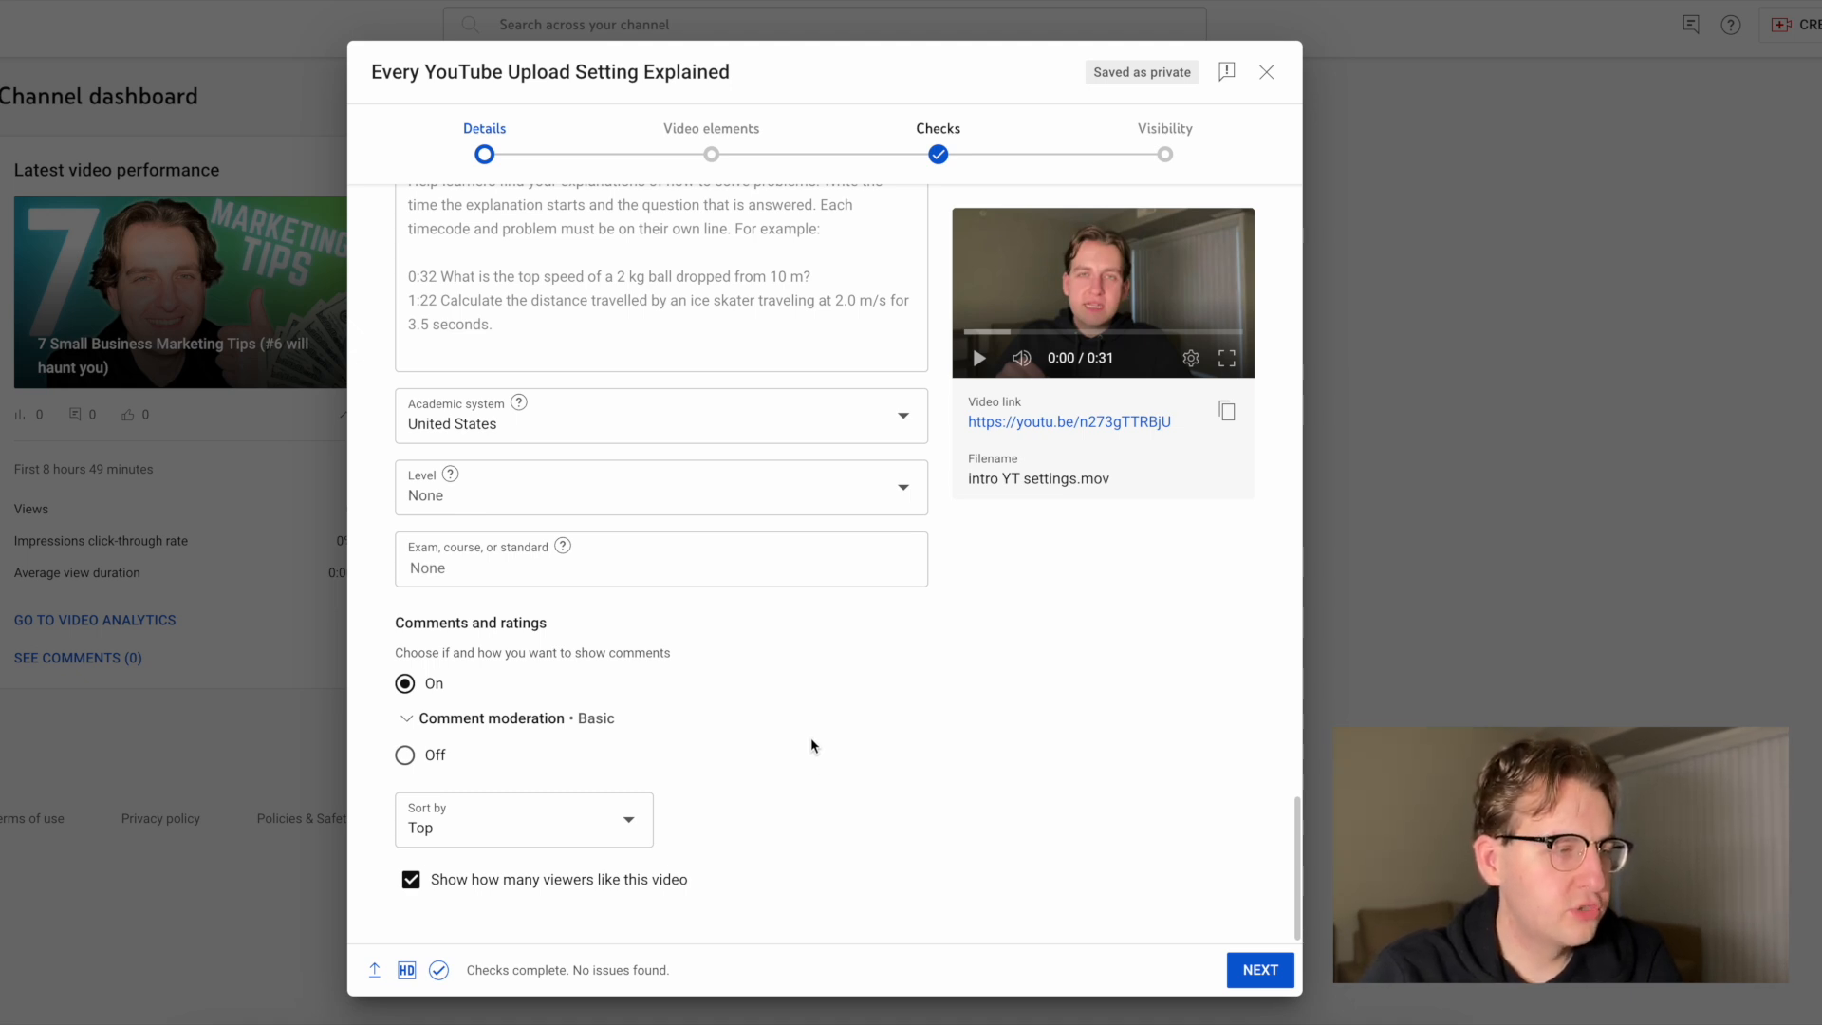
# Keep comments sorted by Top and proceed to the video elements stage.
pyautogui.click(619, 822)
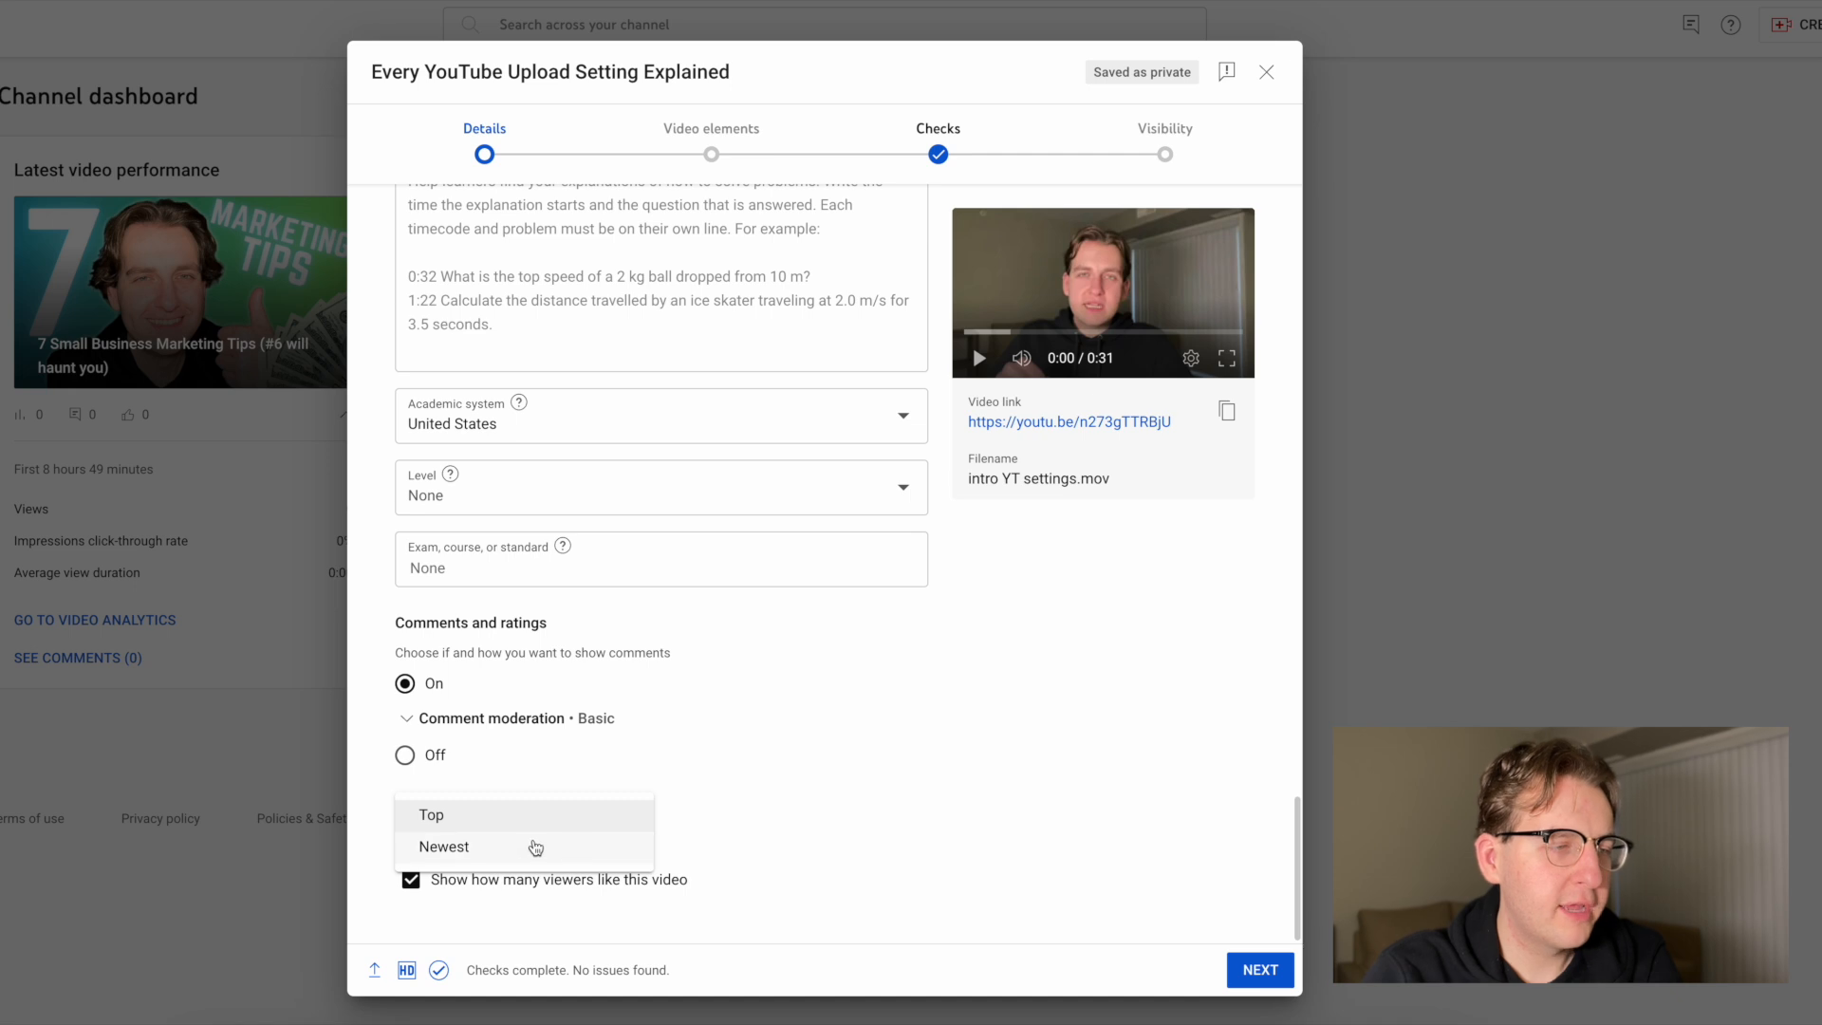
pyautogui.click(487, 829)
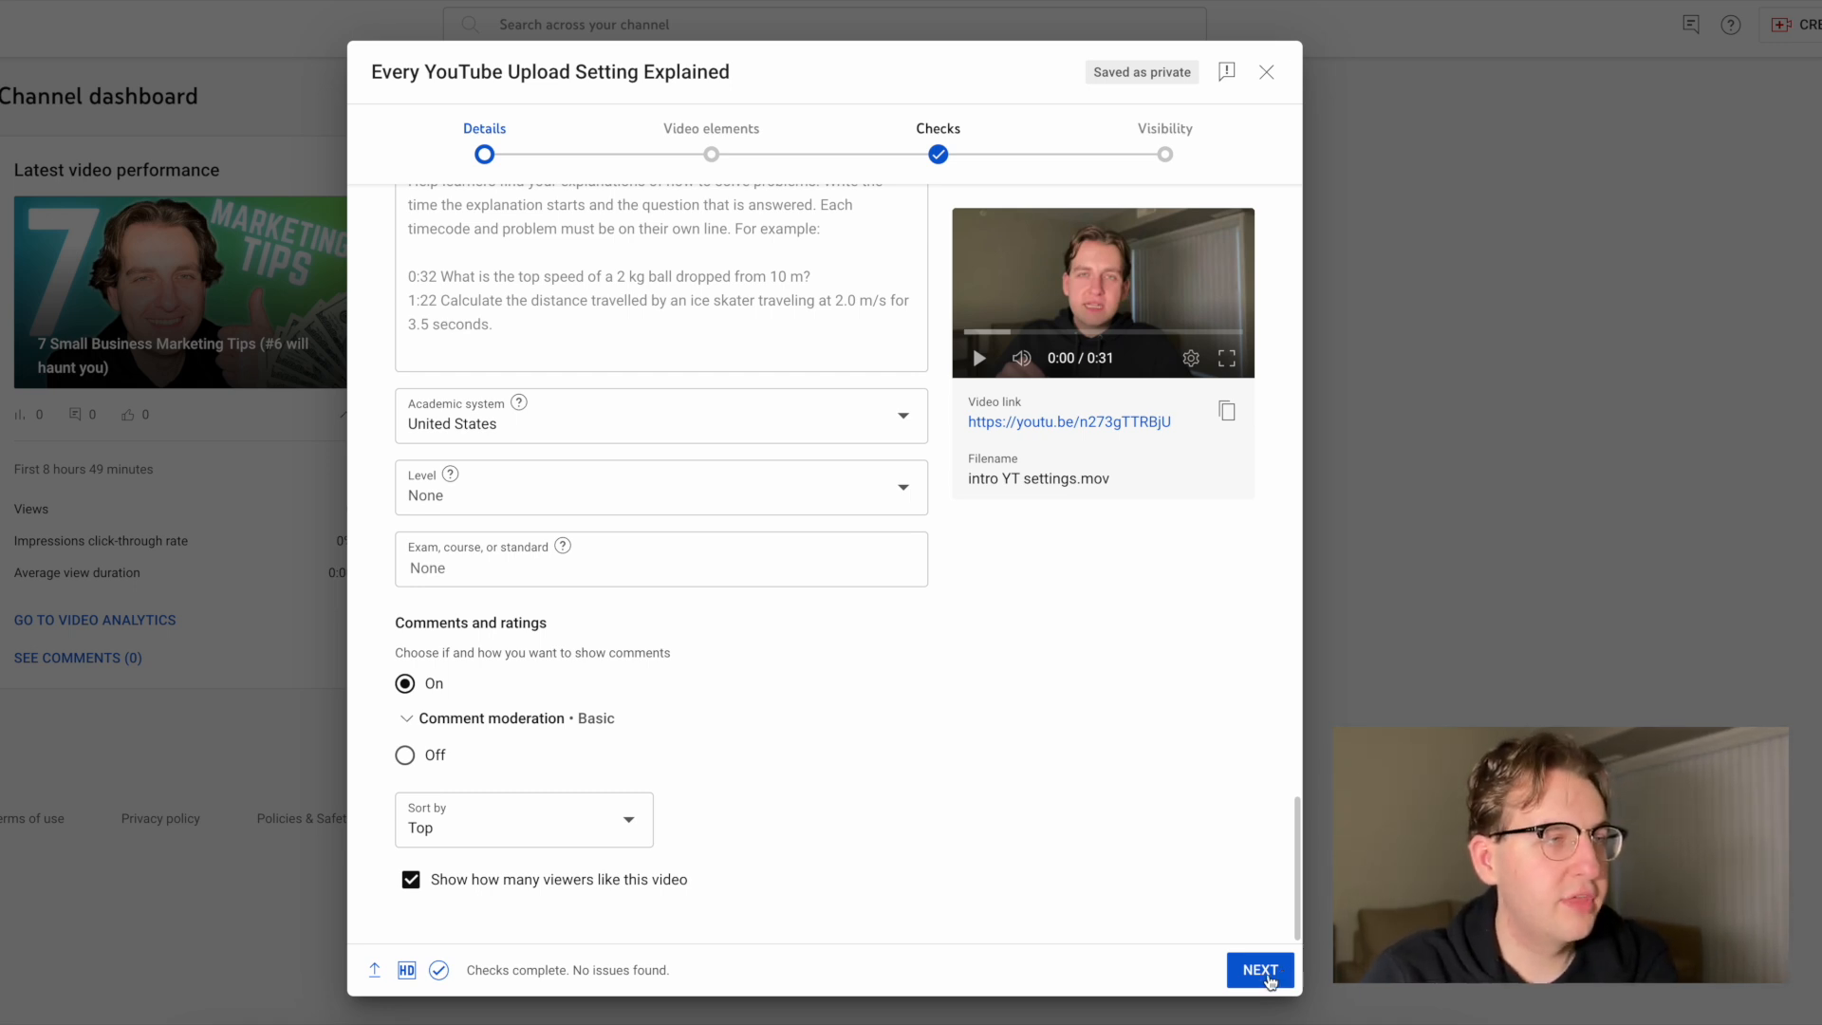
pyautogui.click(1270, 977)
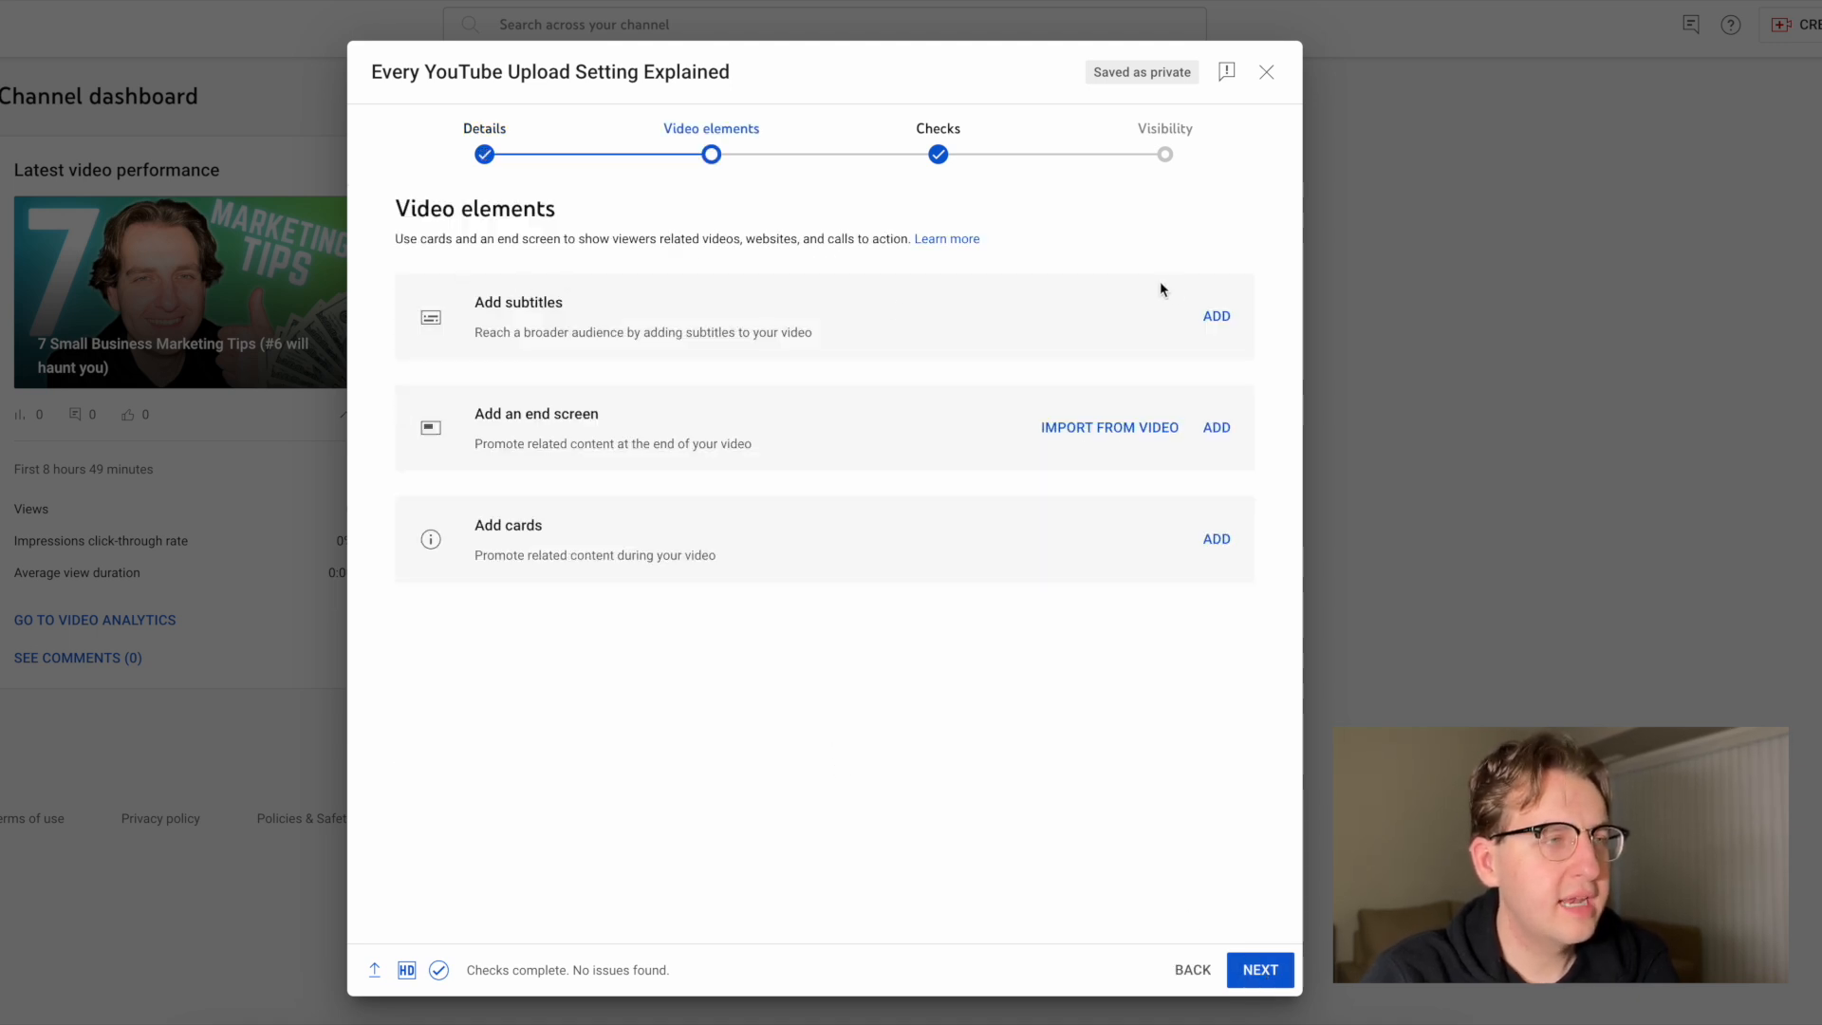
# Start adding English subtitles by manual entry and check the additional caption options in the subtitle editor.
pyautogui.click(1232, 317)
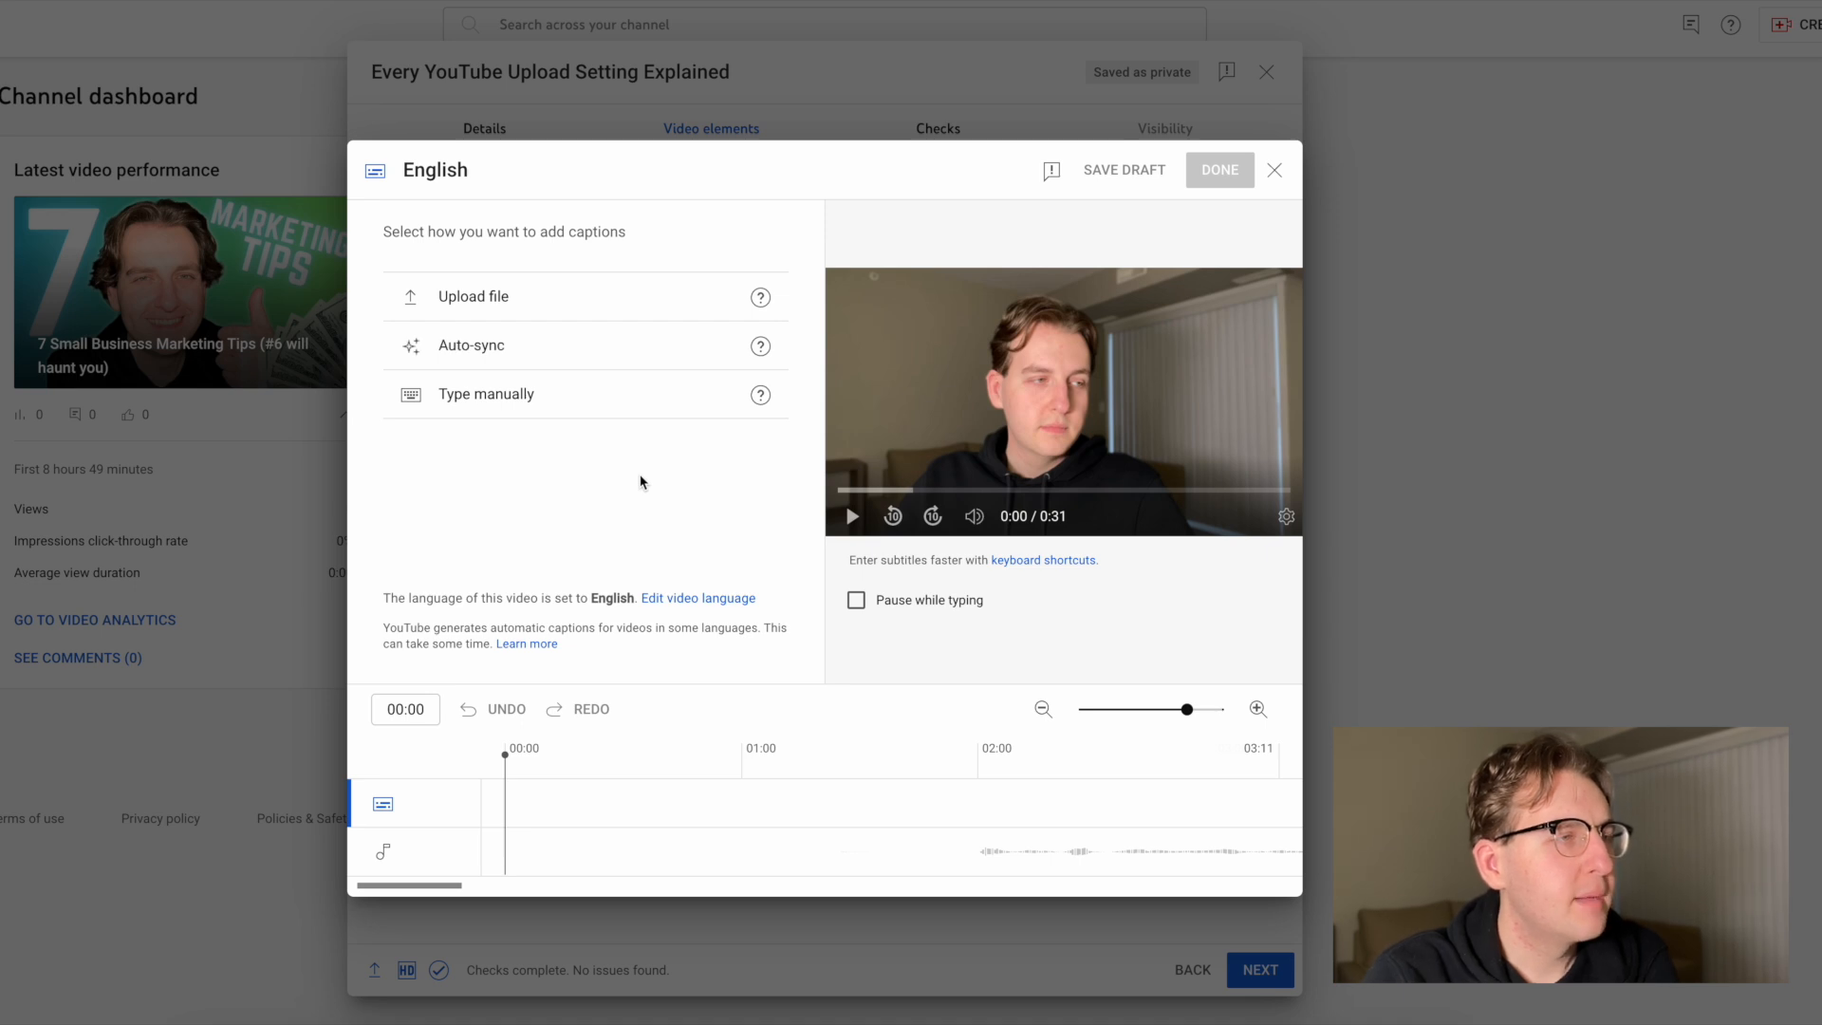
pyautogui.click(503, 410)
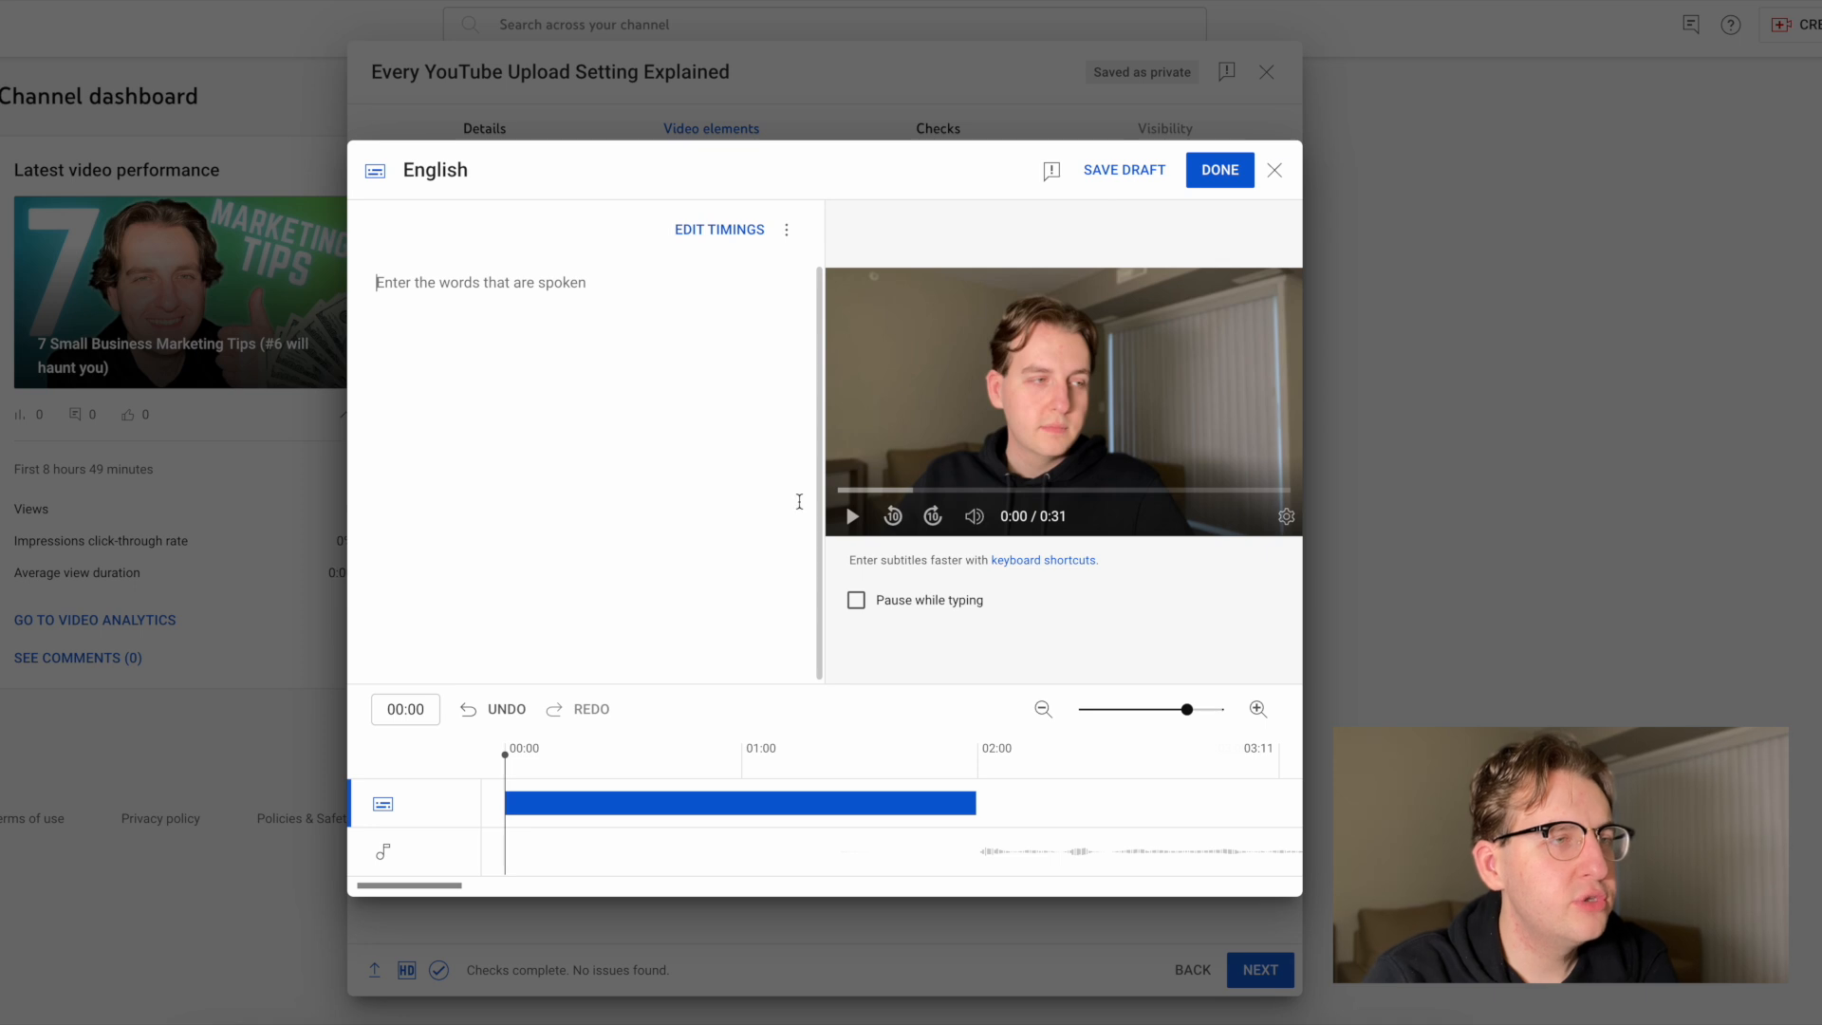
pyautogui.click(786, 230)
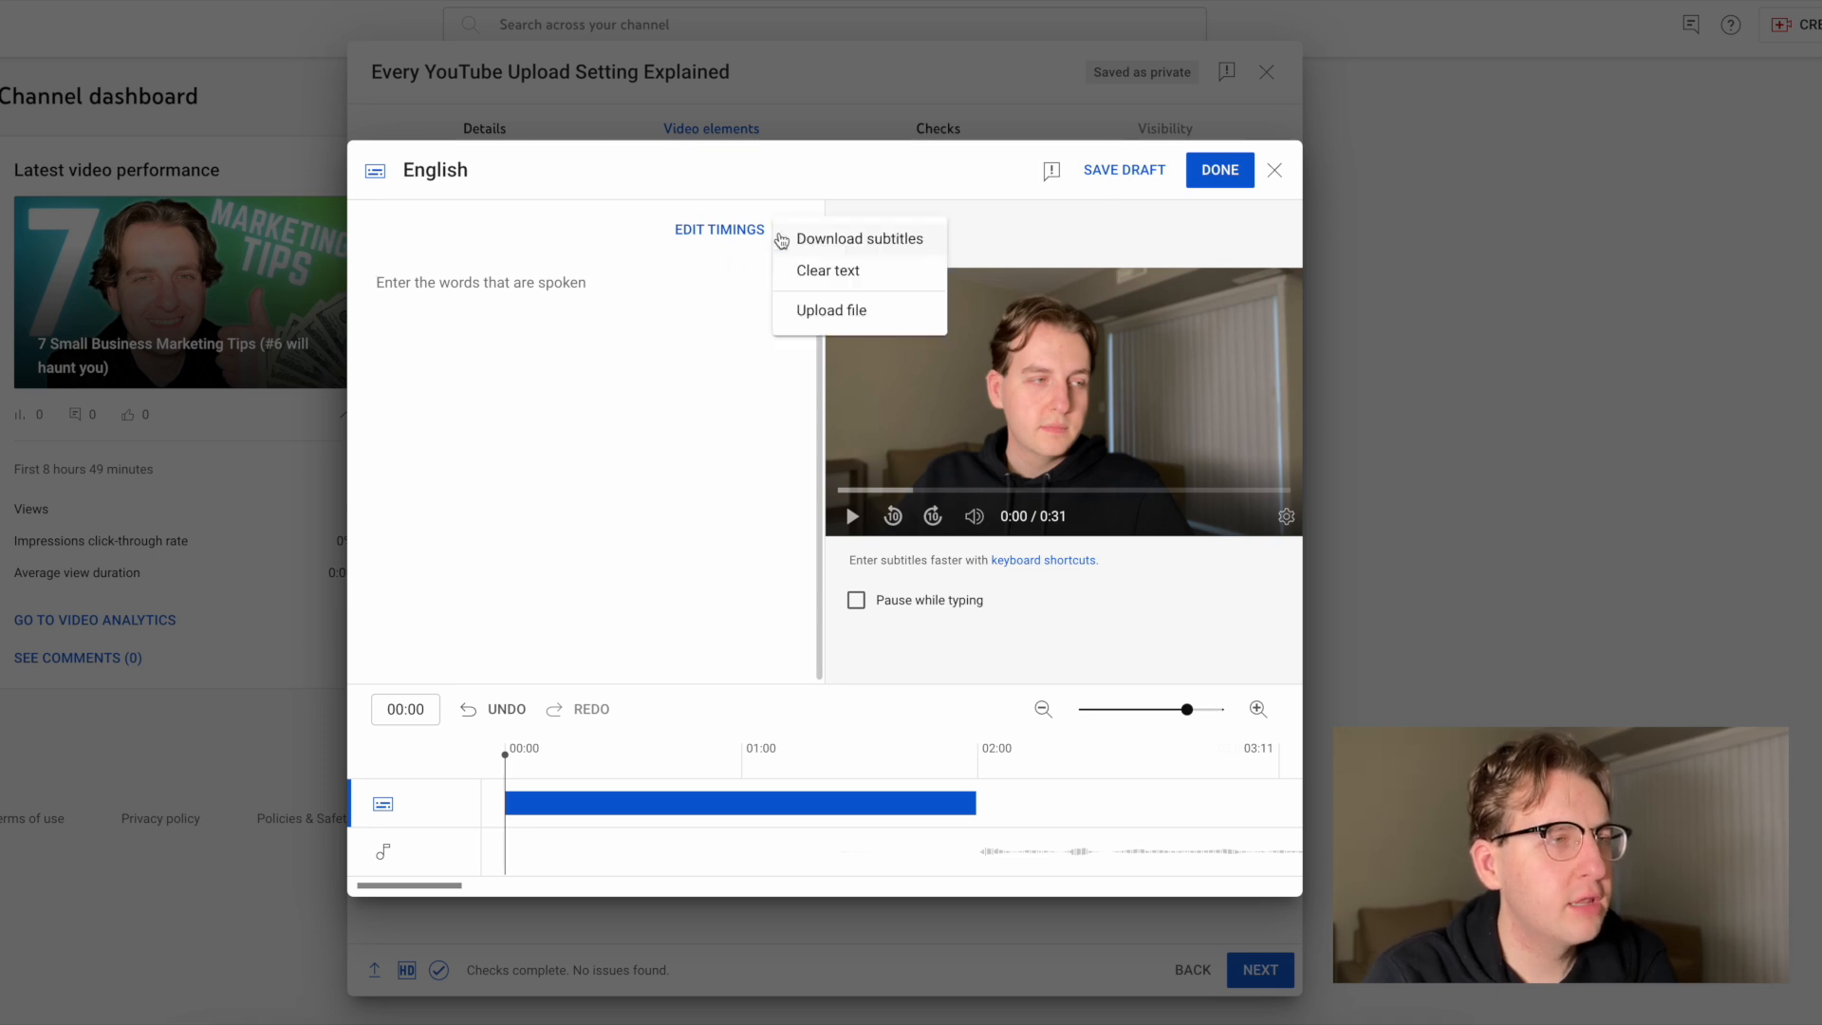
pyautogui.click(698, 302)
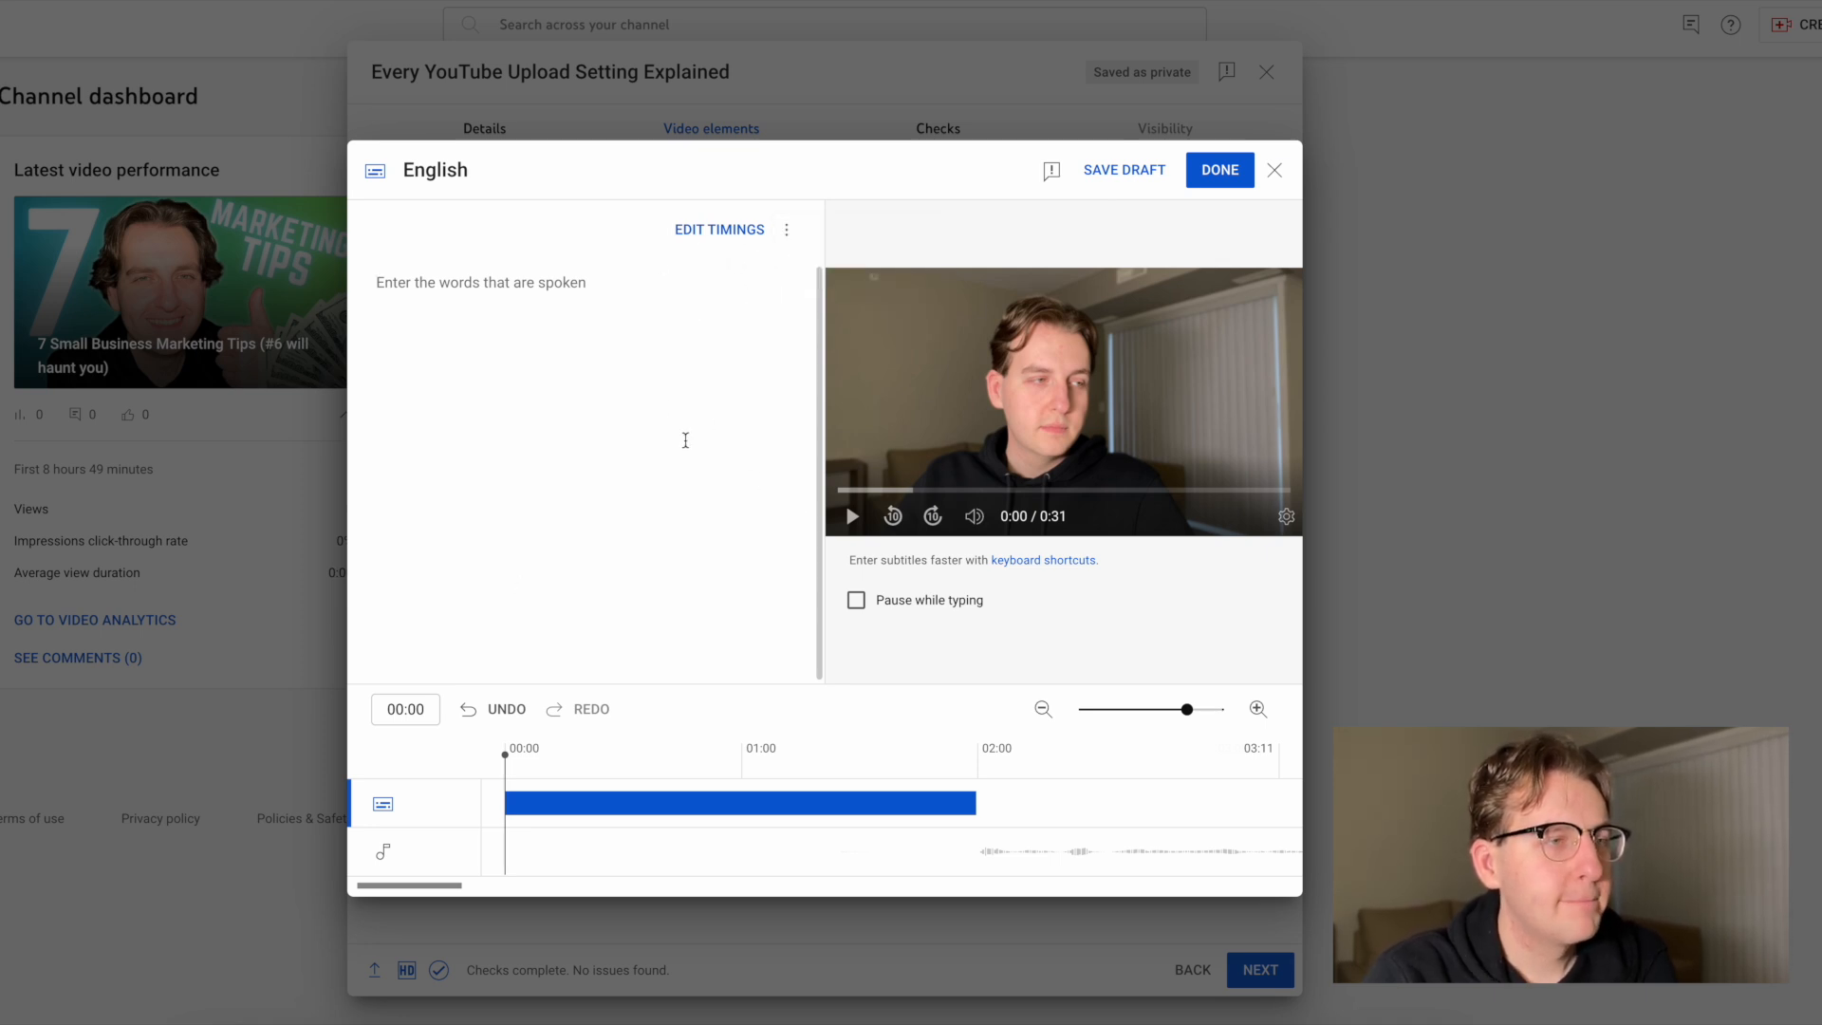
# Close the subtitle editor discarding the changes, and check the options for the automatic English subtitles.
pyautogui.click(1274, 171)
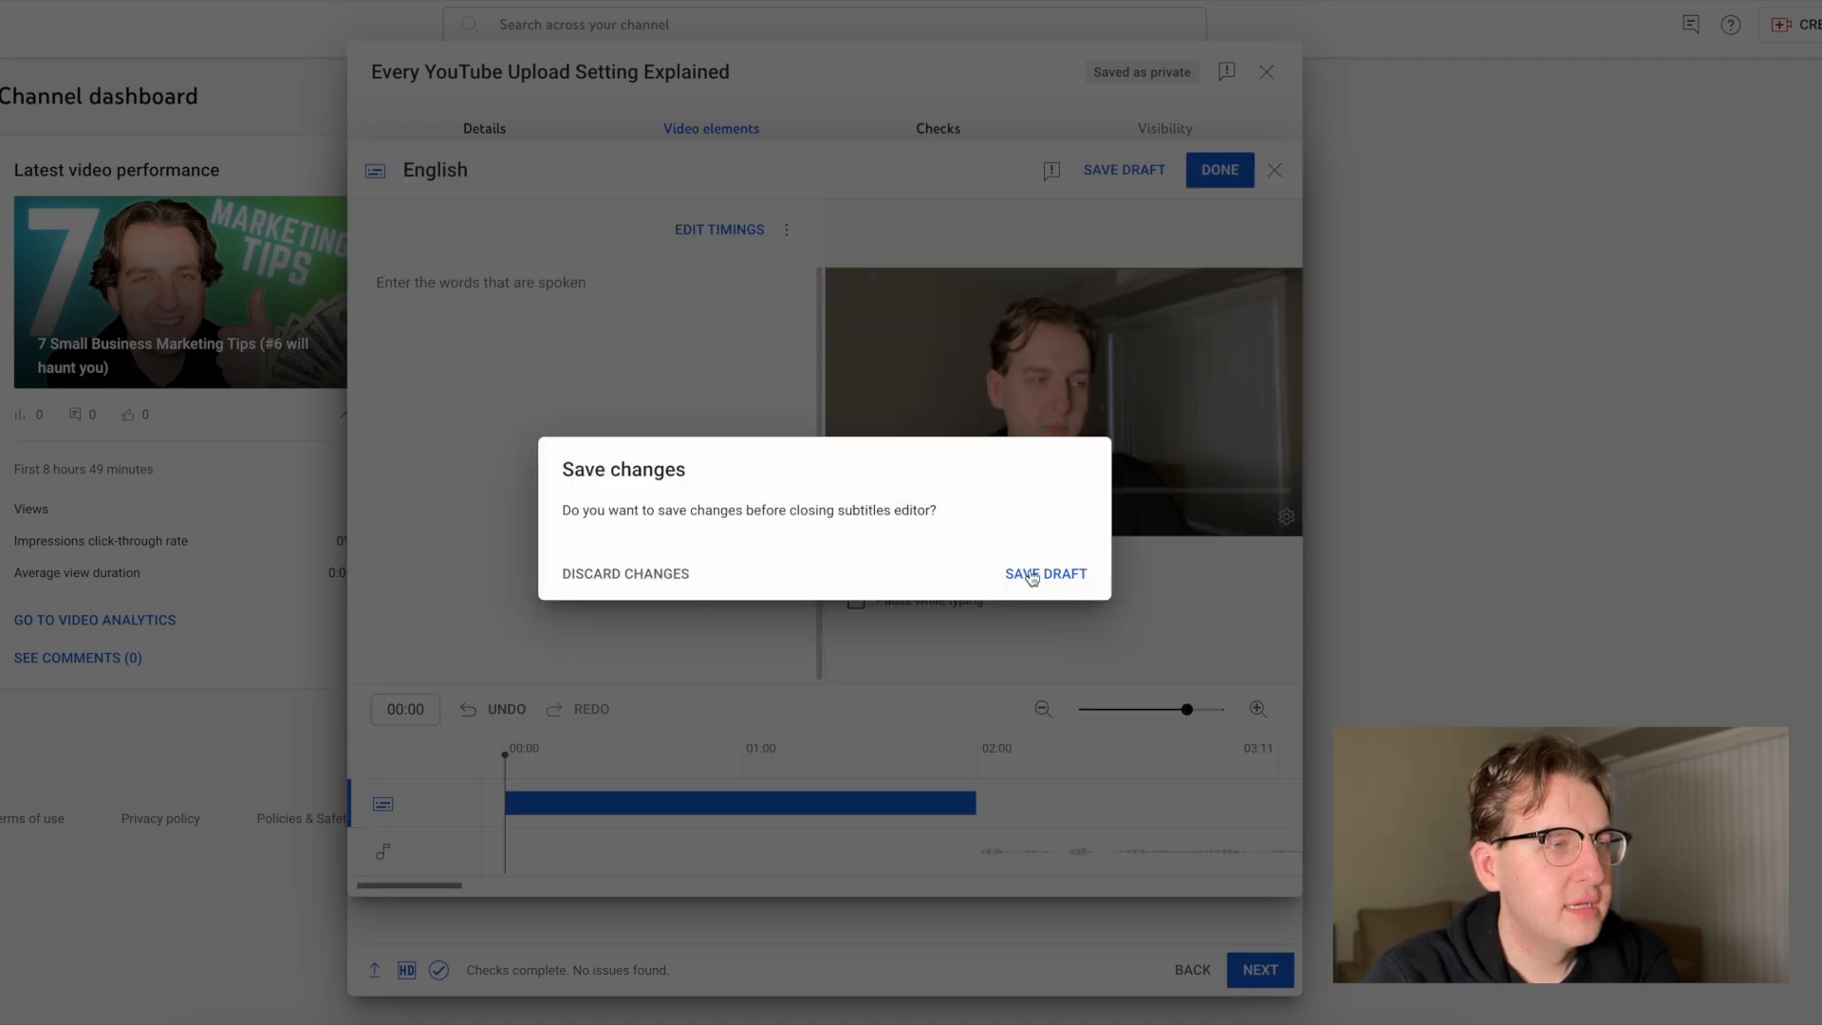
pyautogui.click(655, 575)
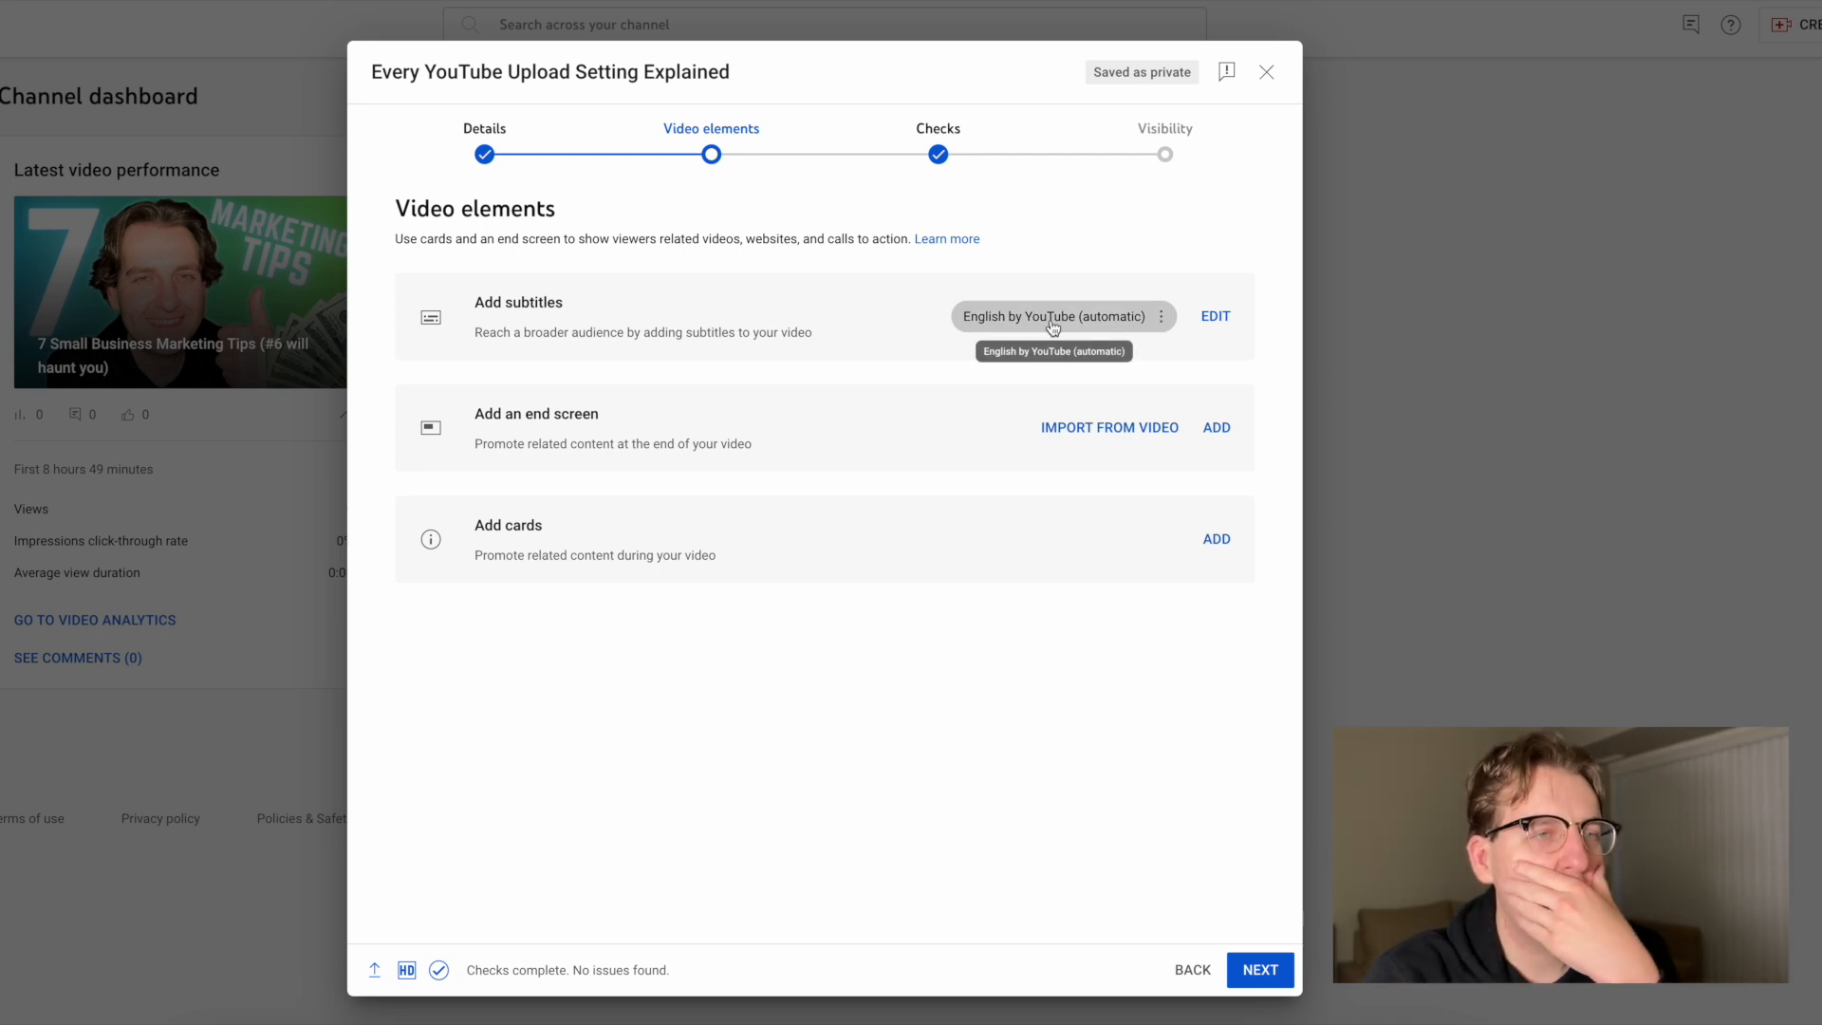
pyautogui.click(1162, 316)
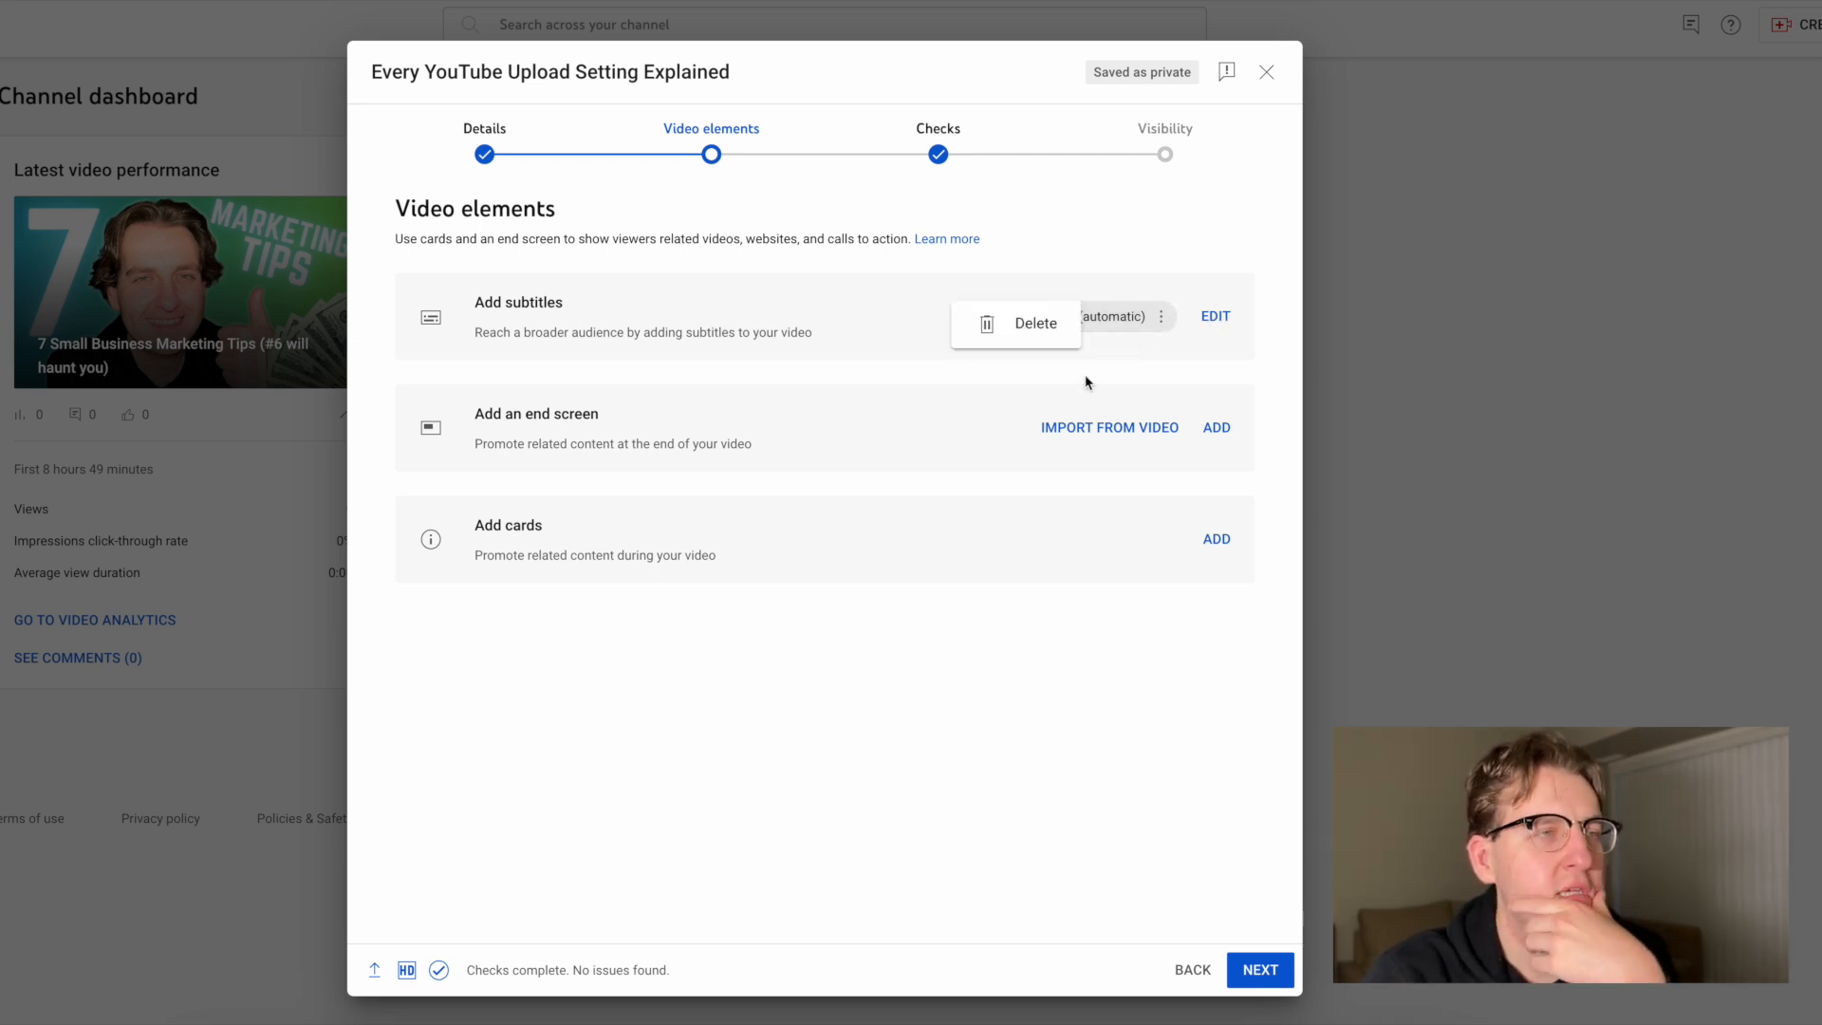
pyautogui.click(868, 424)
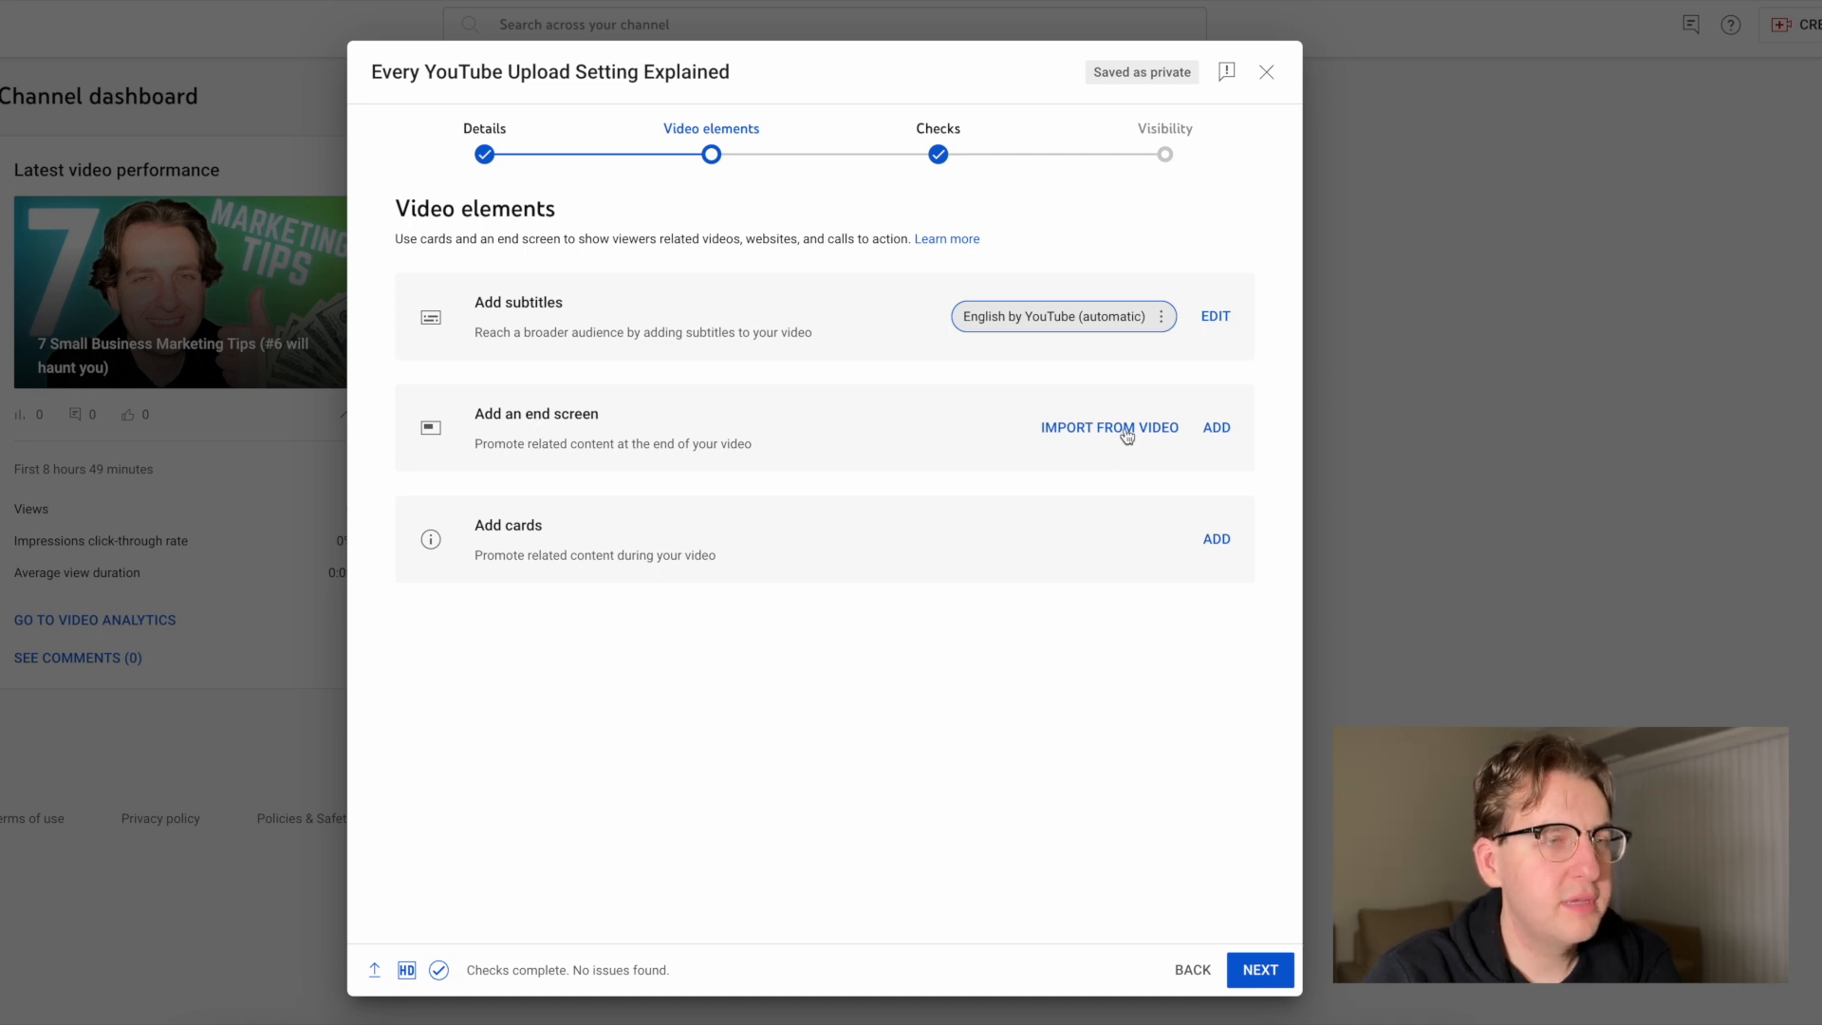
# Start an end screen, add a Subscribe element and move it slightly lower in the video frame.
pyautogui.click(1214, 426)
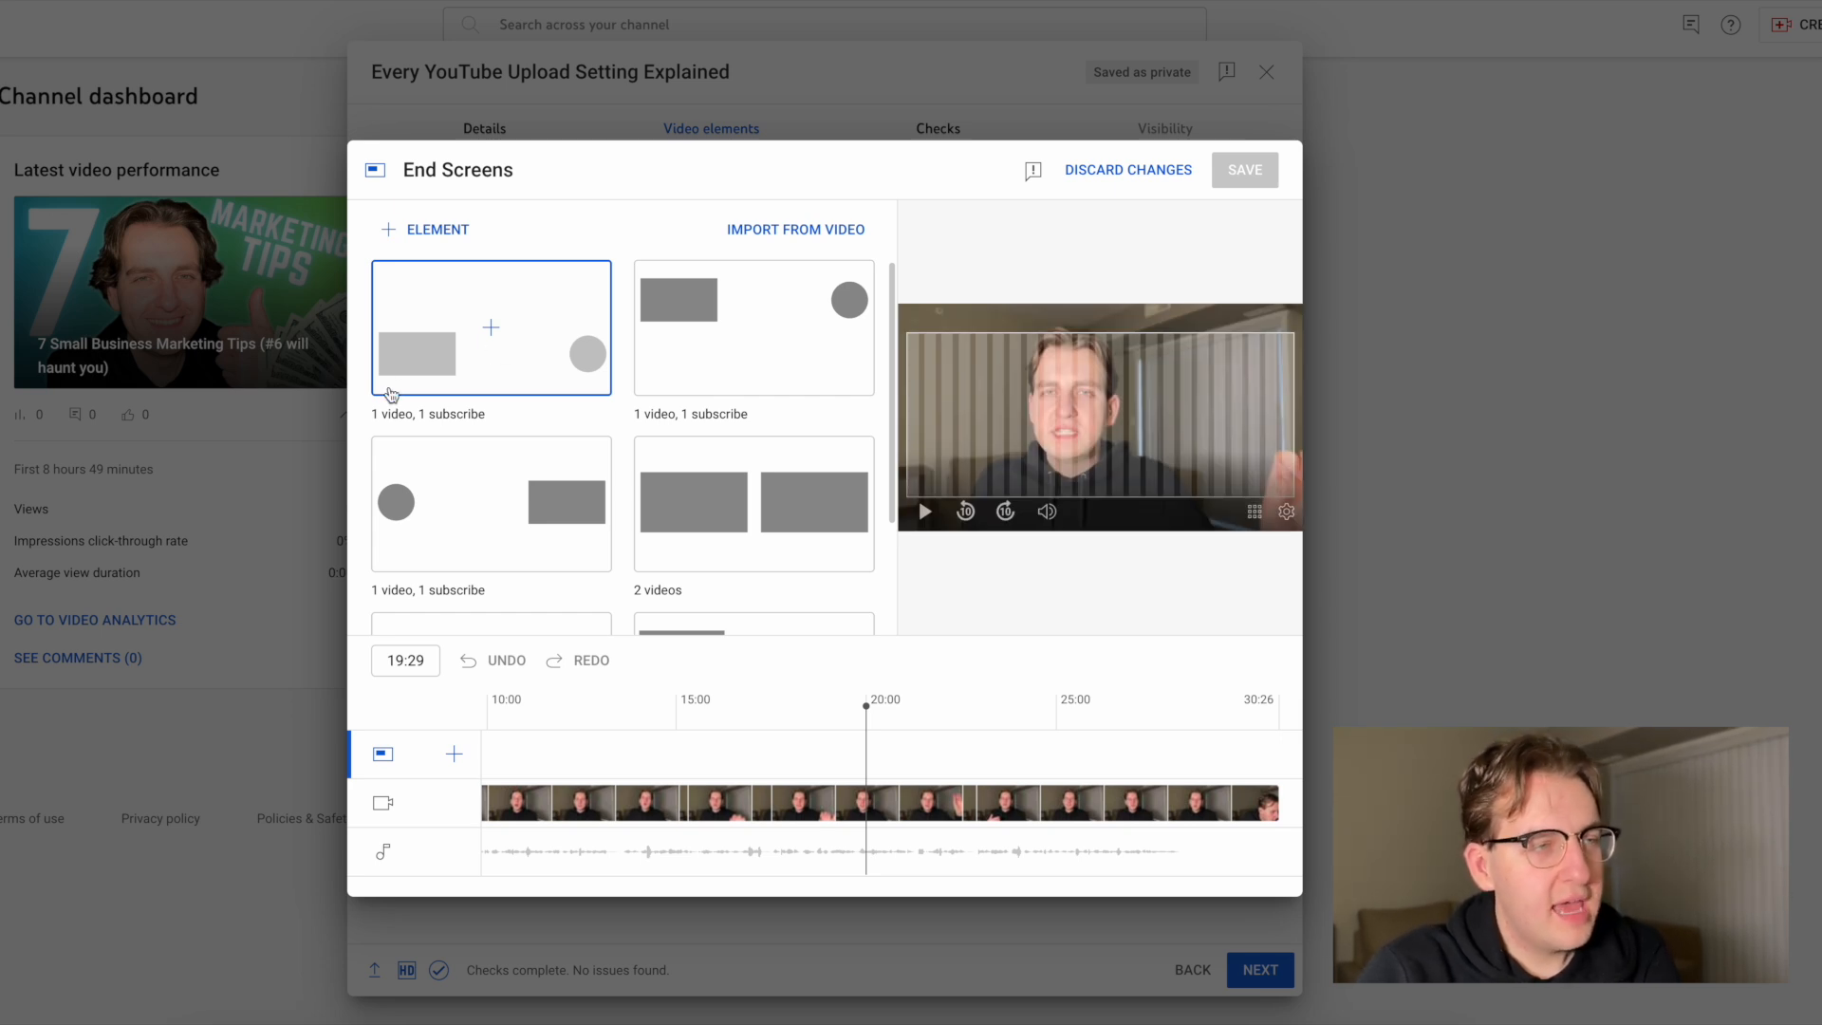
pyautogui.click(462, 234)
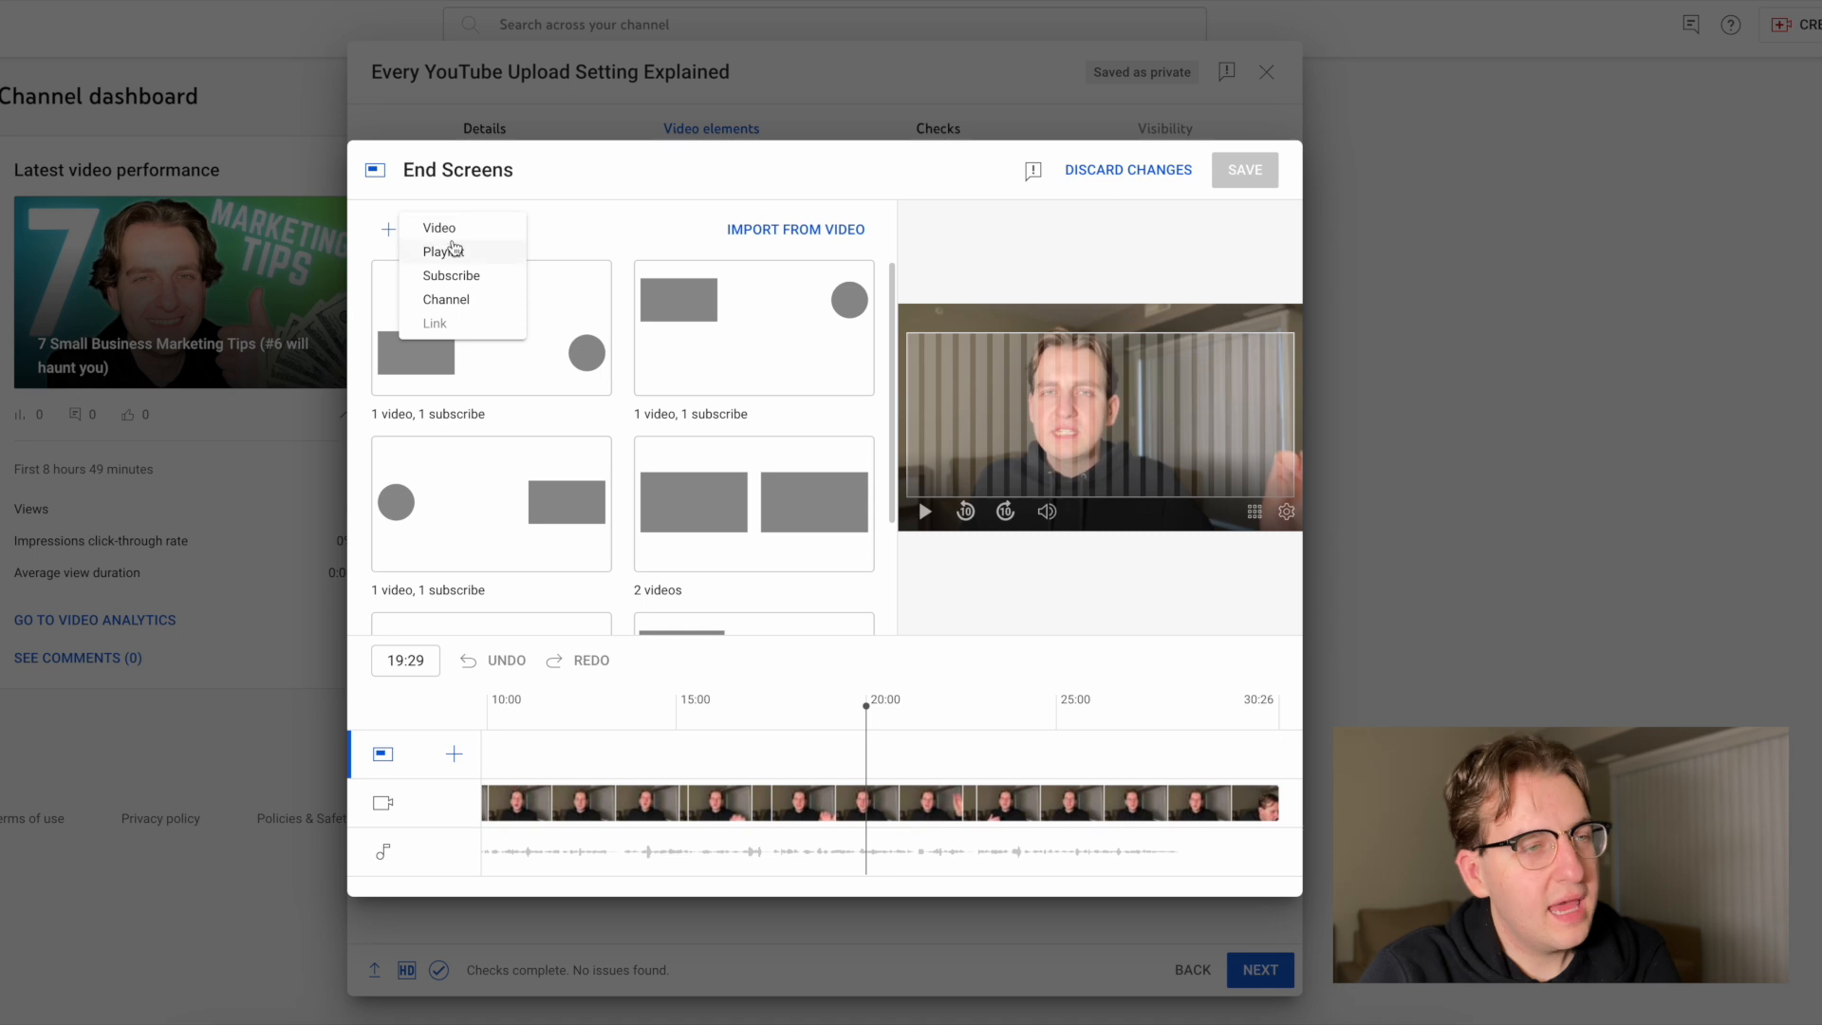
pyautogui.click(464, 276)
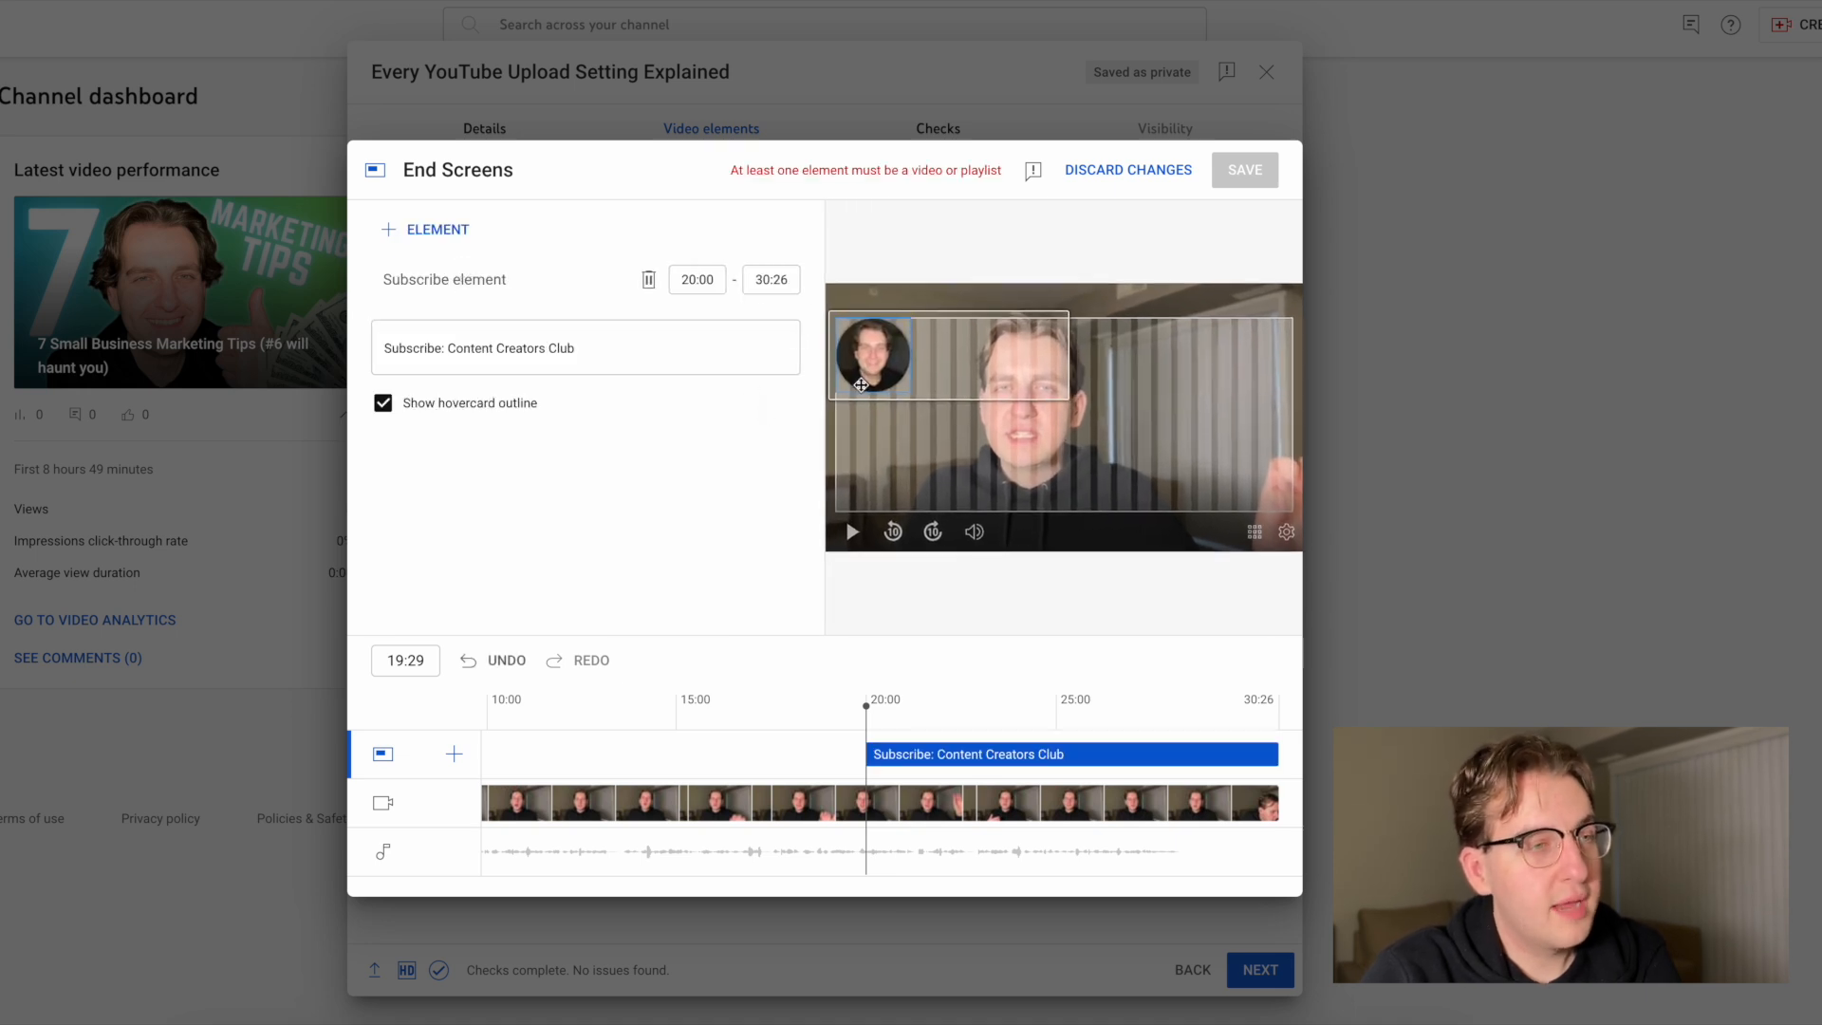
pyautogui.moveTo(864, 378)
pyautogui.mouseDown()
pyautogui.moveTo(930, 399)
pyautogui.moveTo(865, 399)
pyautogui.mouseUp()
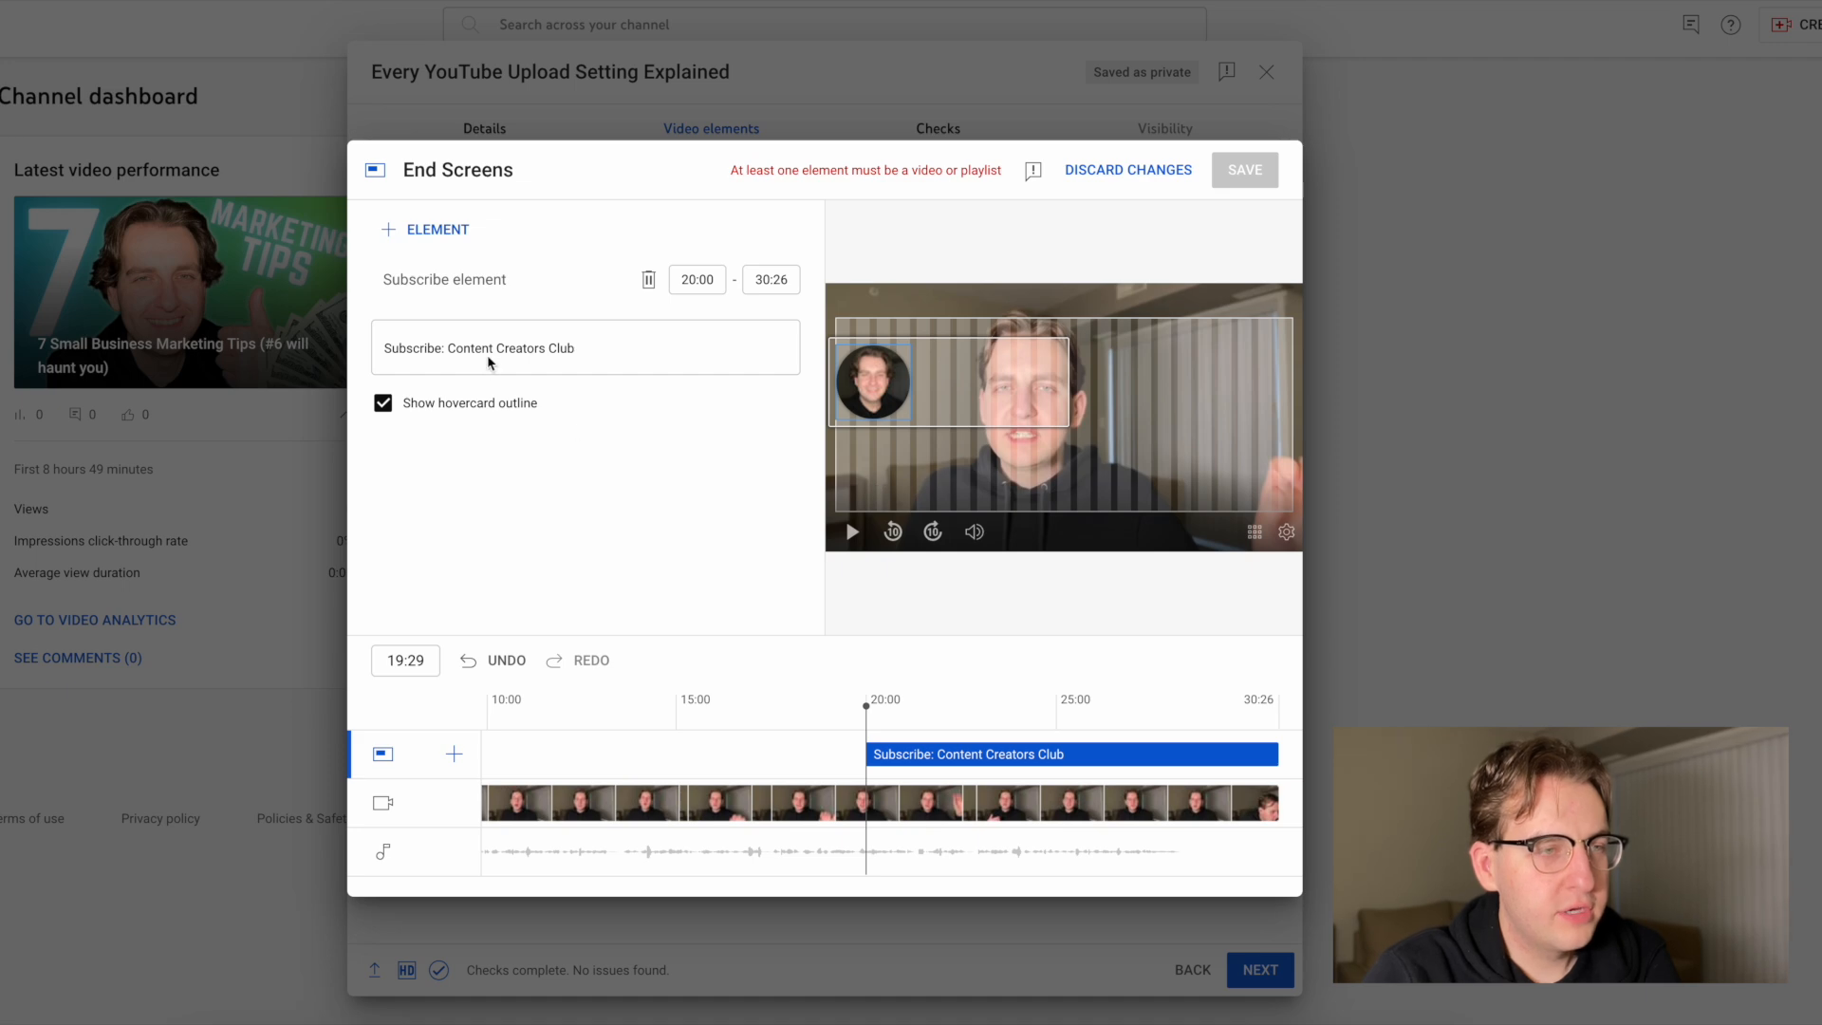
# Preview the end screen from about 21:25 and check the Subscribe element's hovercard during playback.
pyautogui.click(922, 701)
pyautogui.click(938, 701)
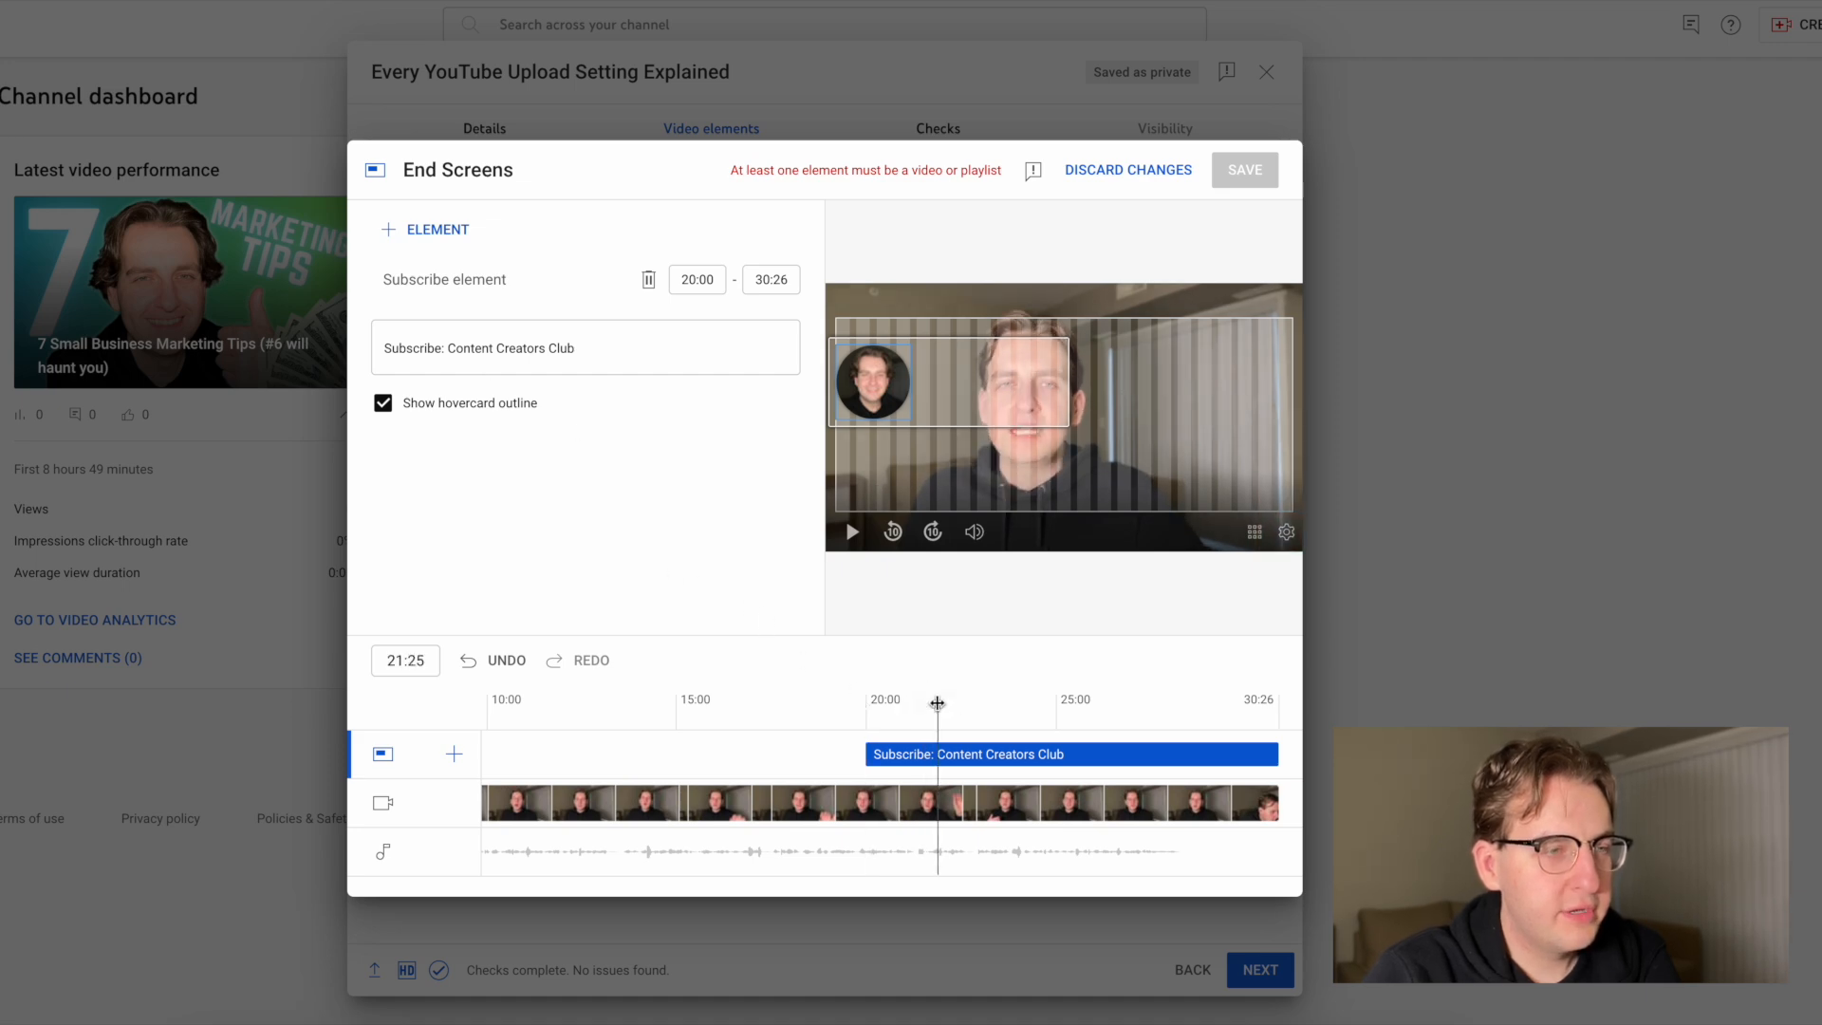
pyautogui.click(853, 534)
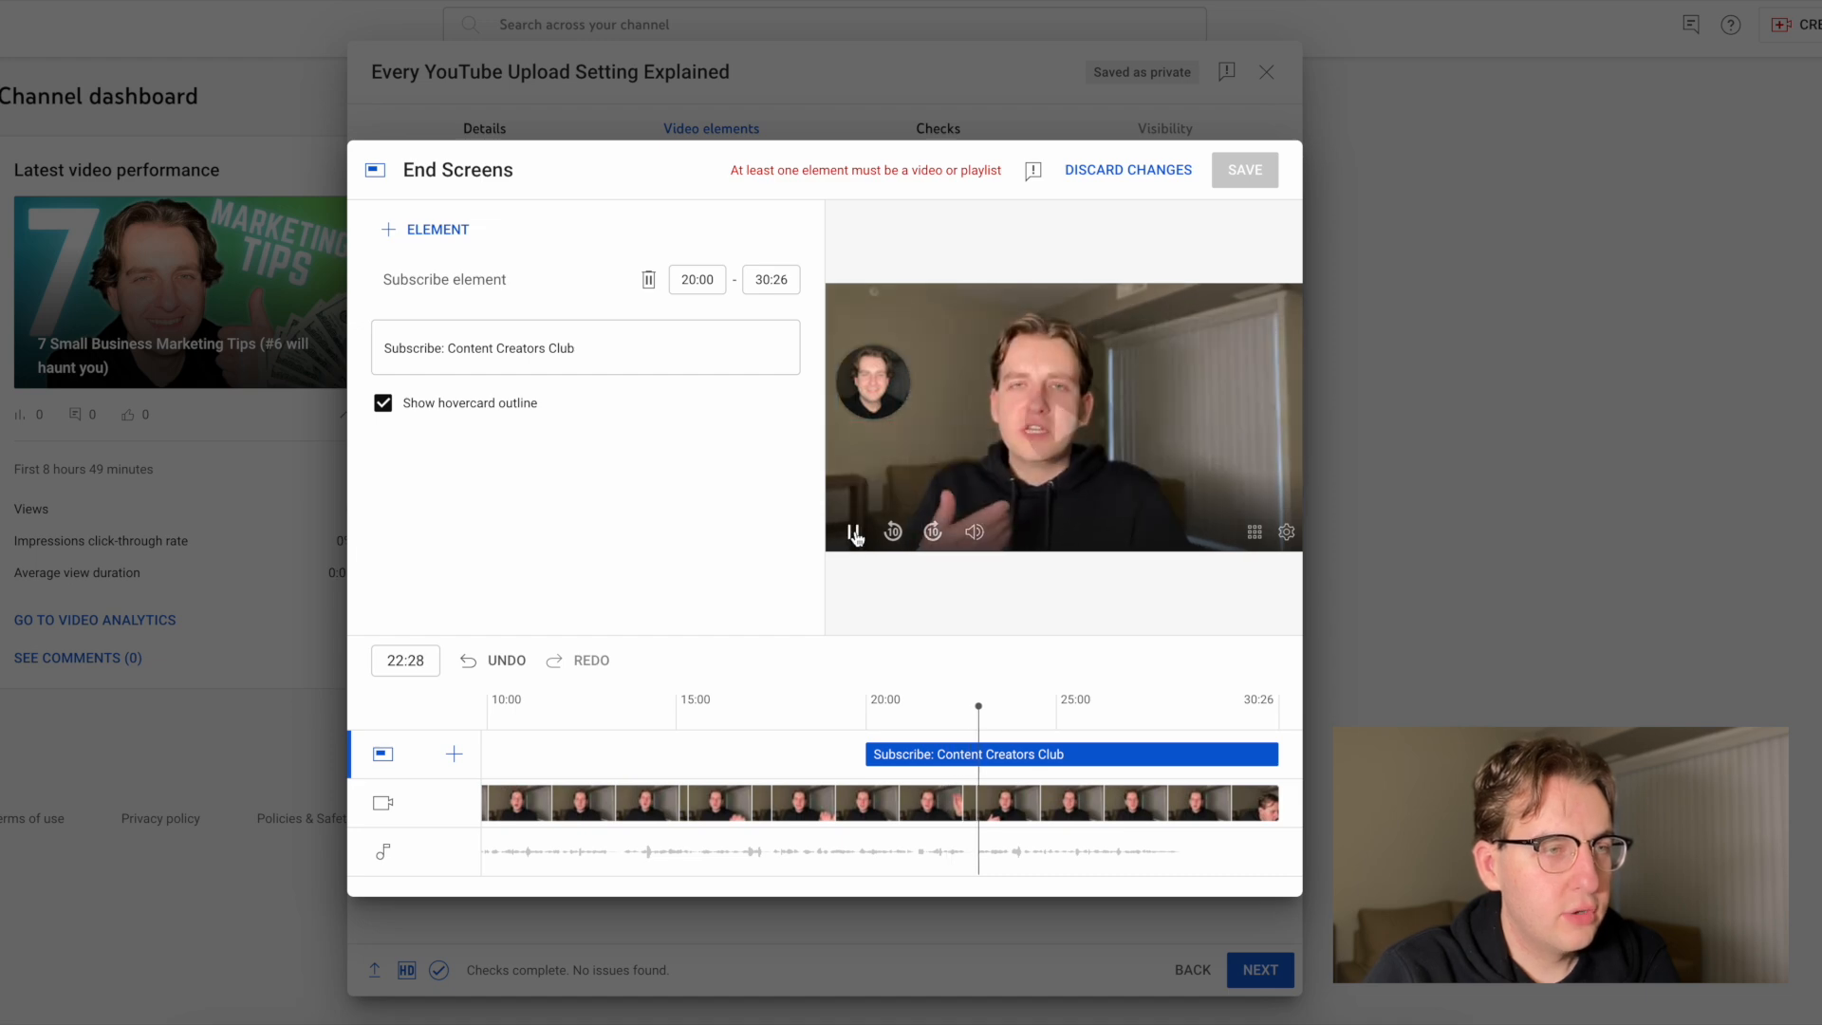
pyautogui.moveTo(993, 400)
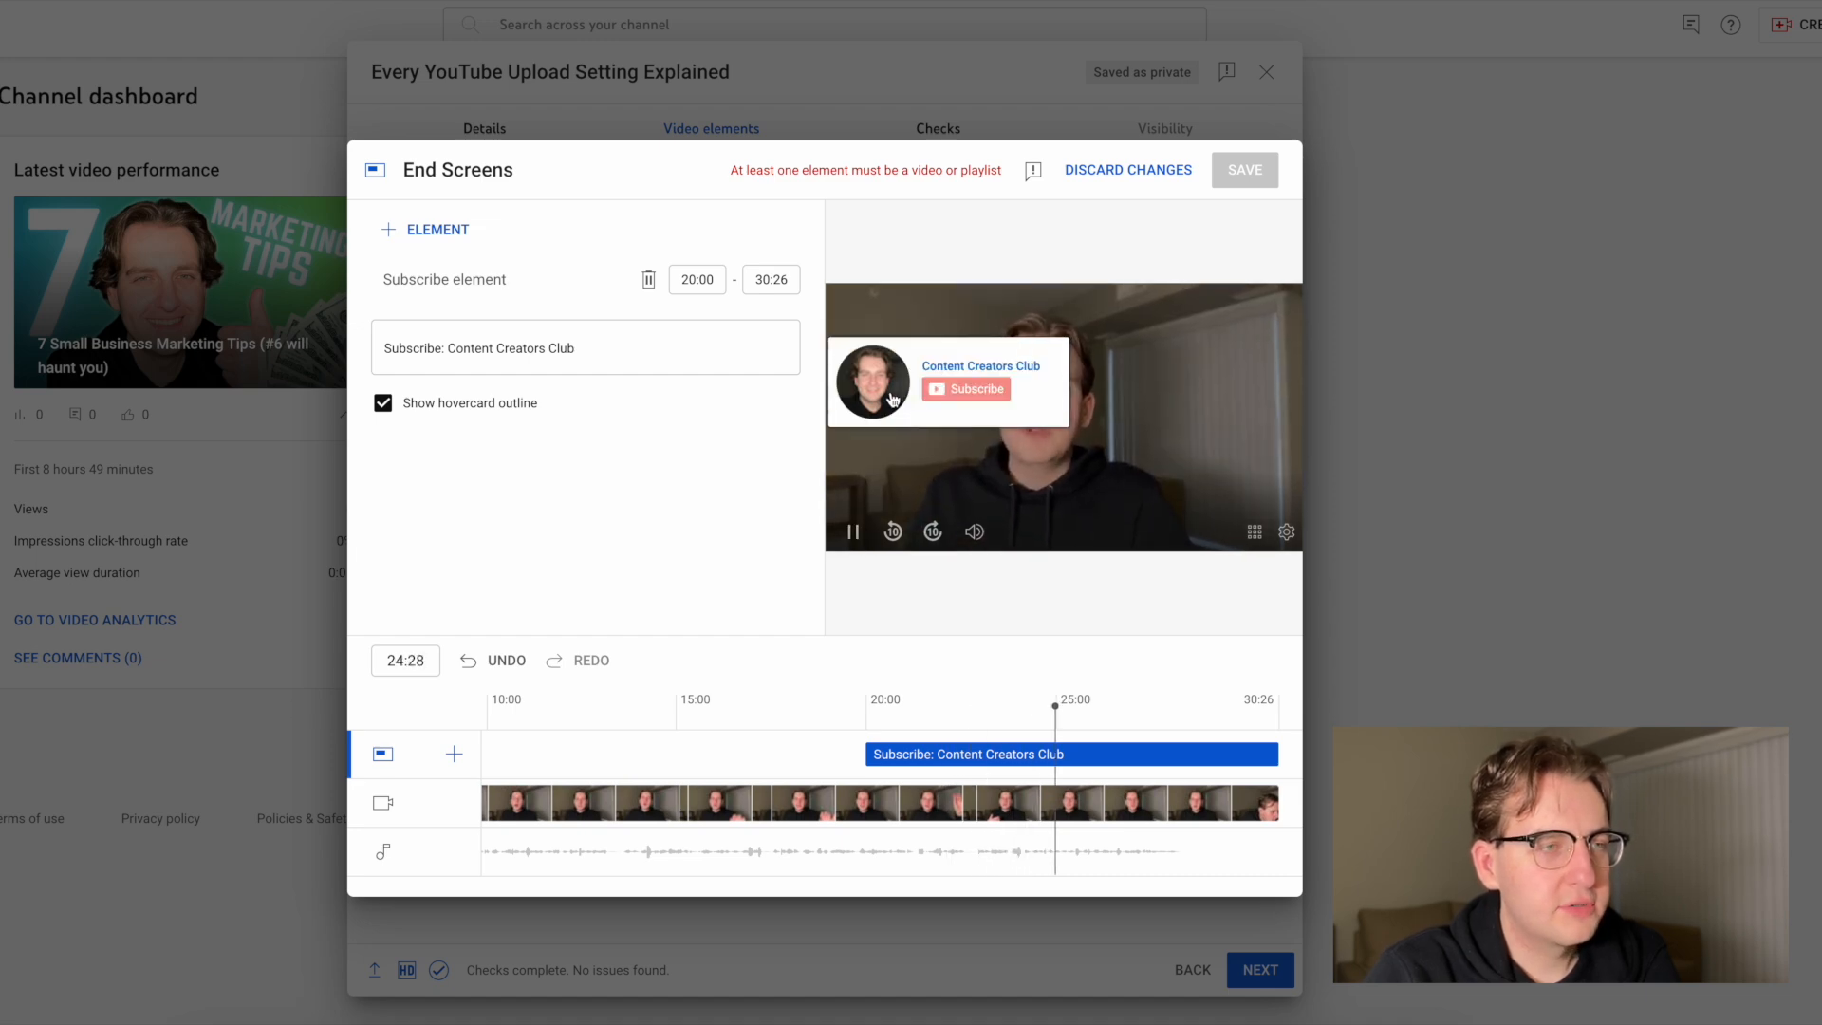
pyautogui.click(858, 536)
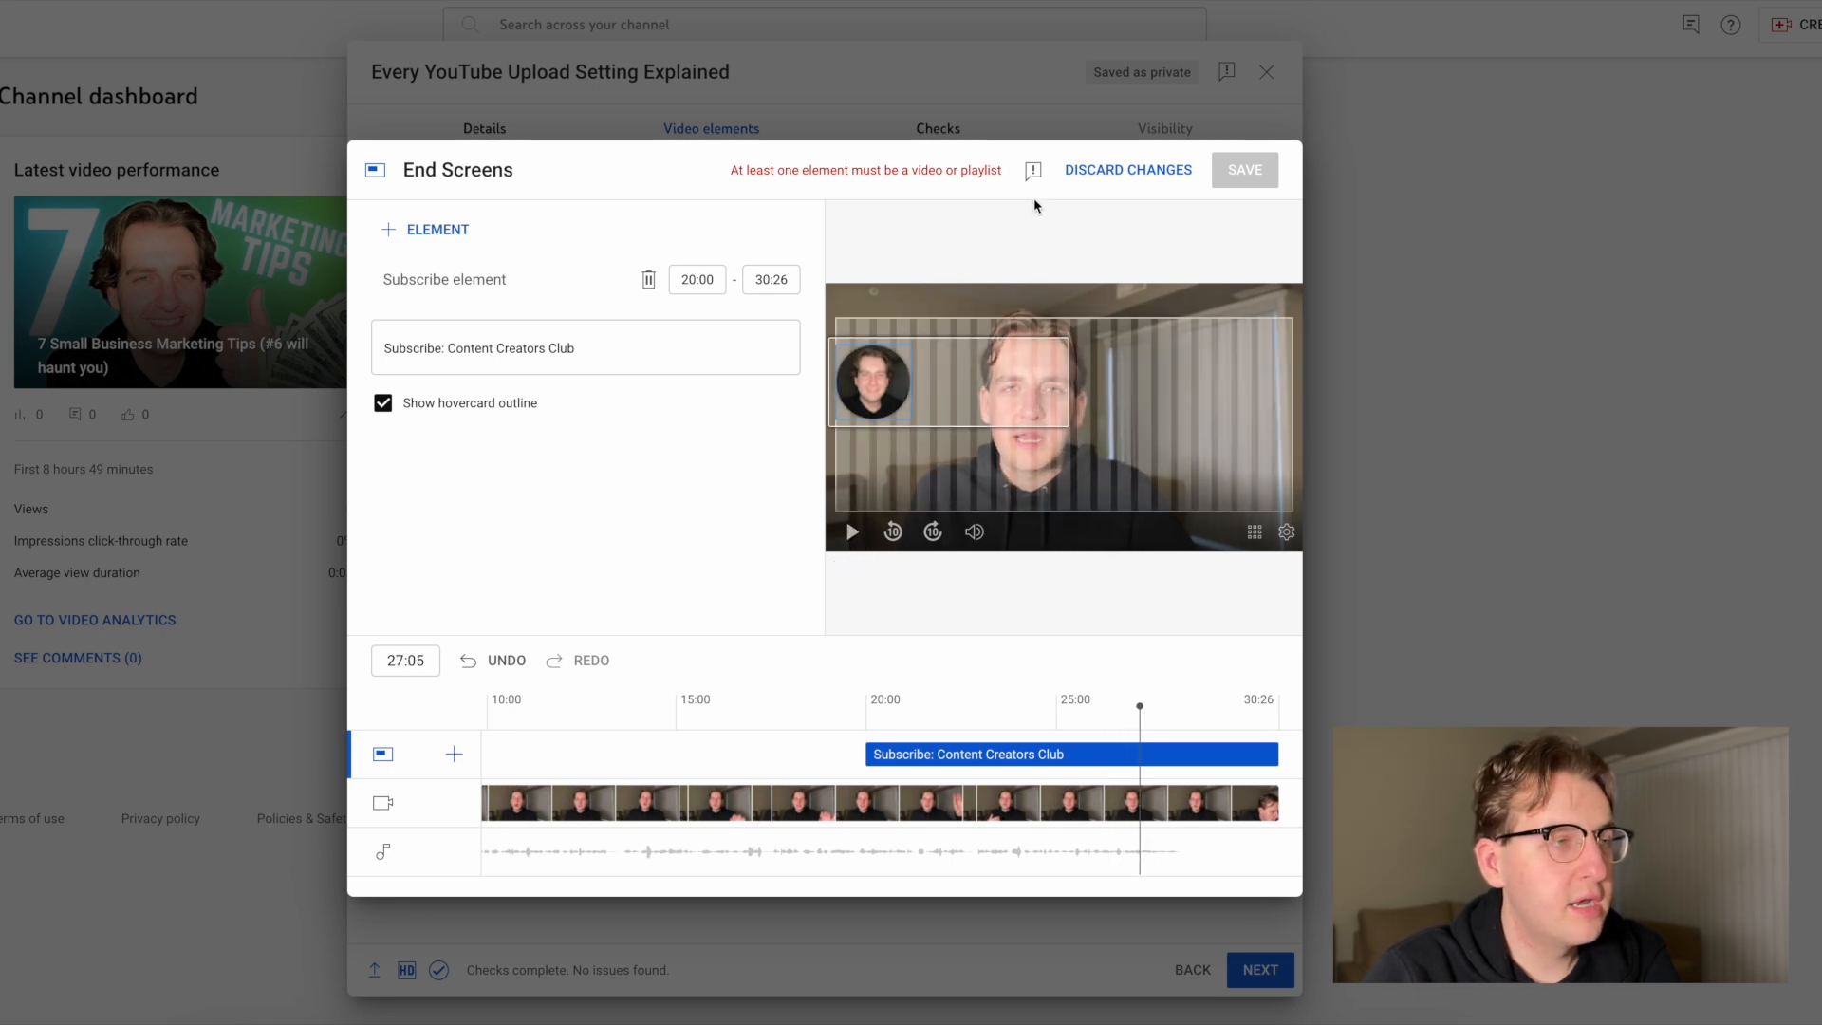
# Examine the channel and playlist element choosers for the end screen without selecting anything.
pyautogui.click(459, 230)
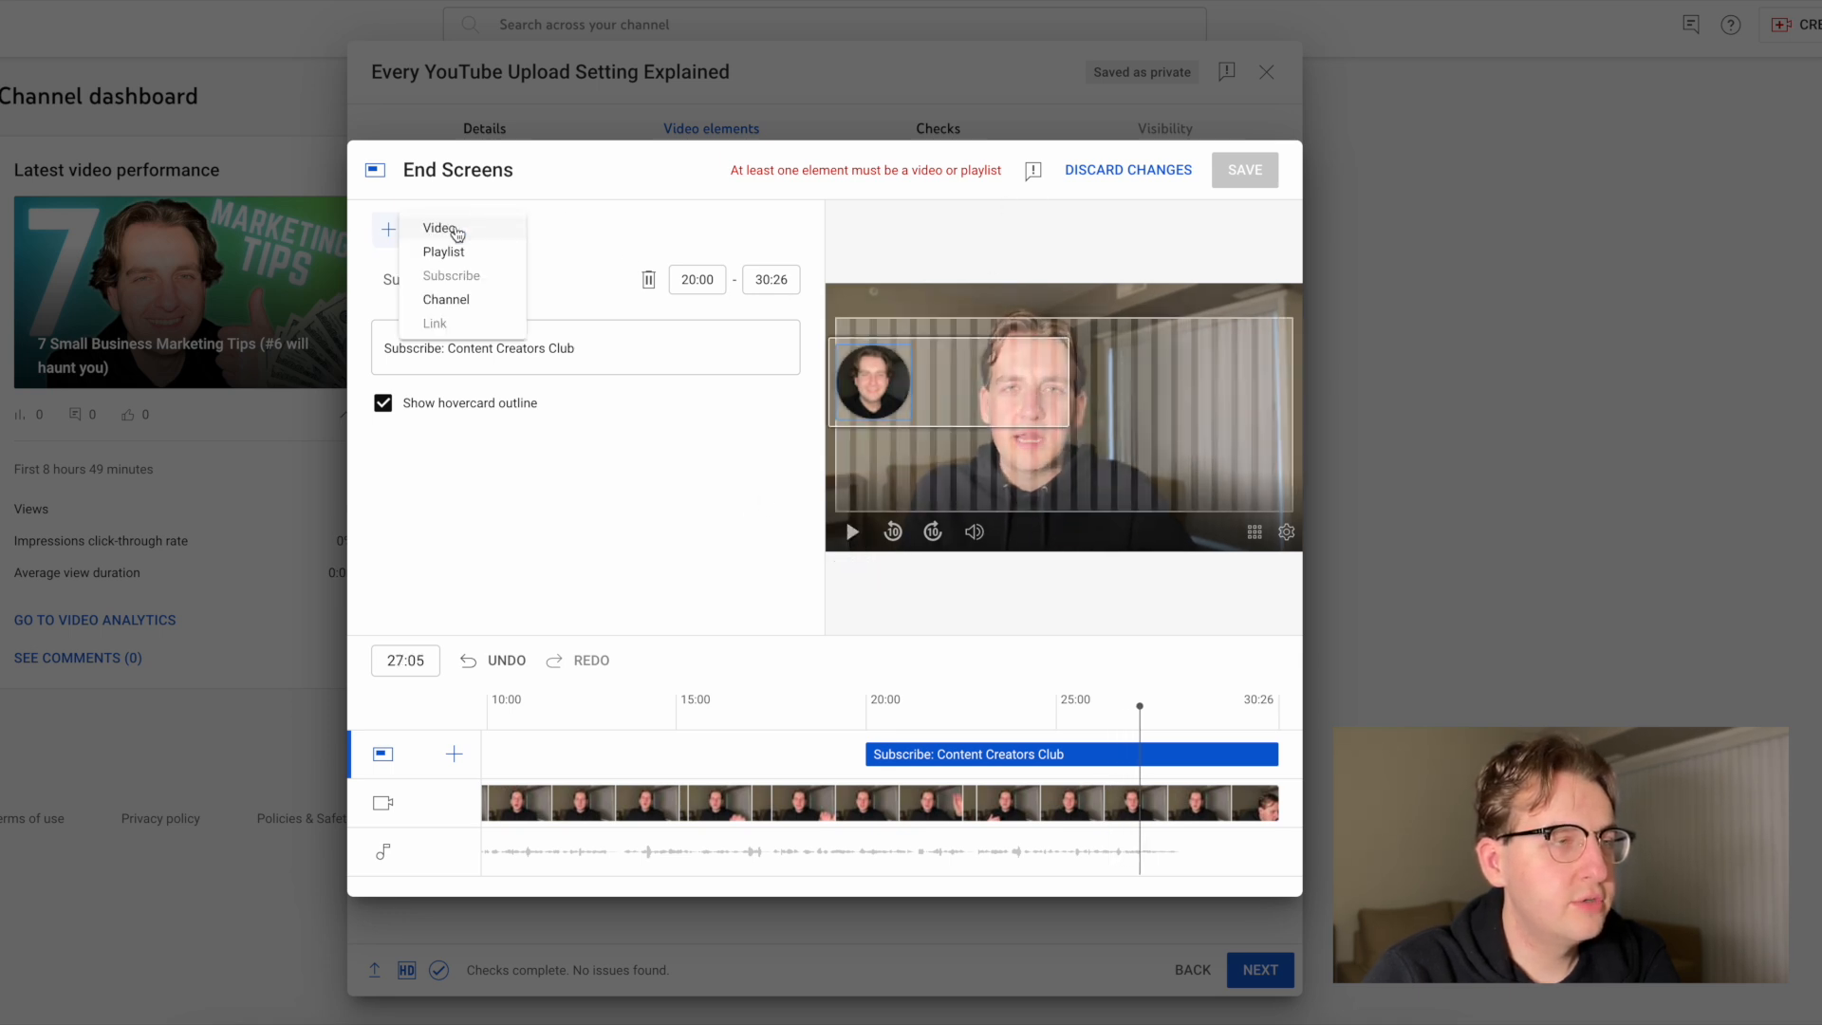
pyautogui.click(482, 301)
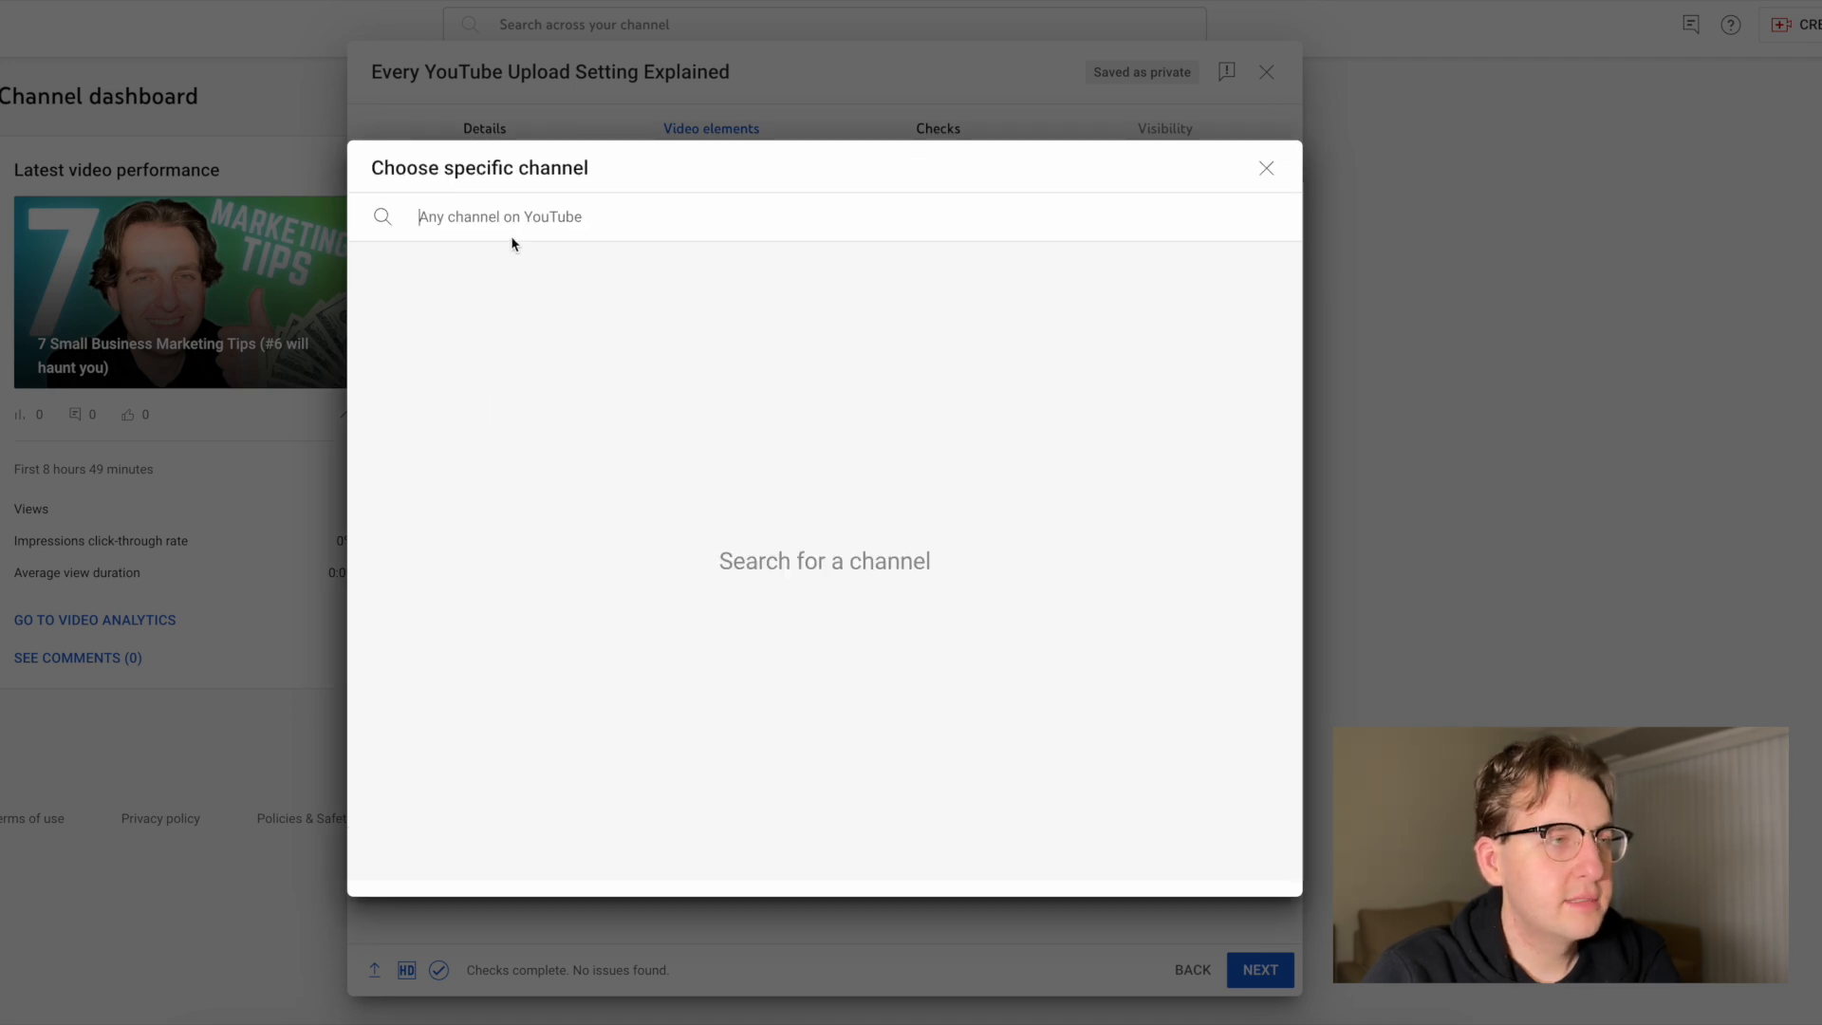
pyautogui.click(1266, 168)
pyautogui.click(453, 229)
pyautogui.click(475, 256)
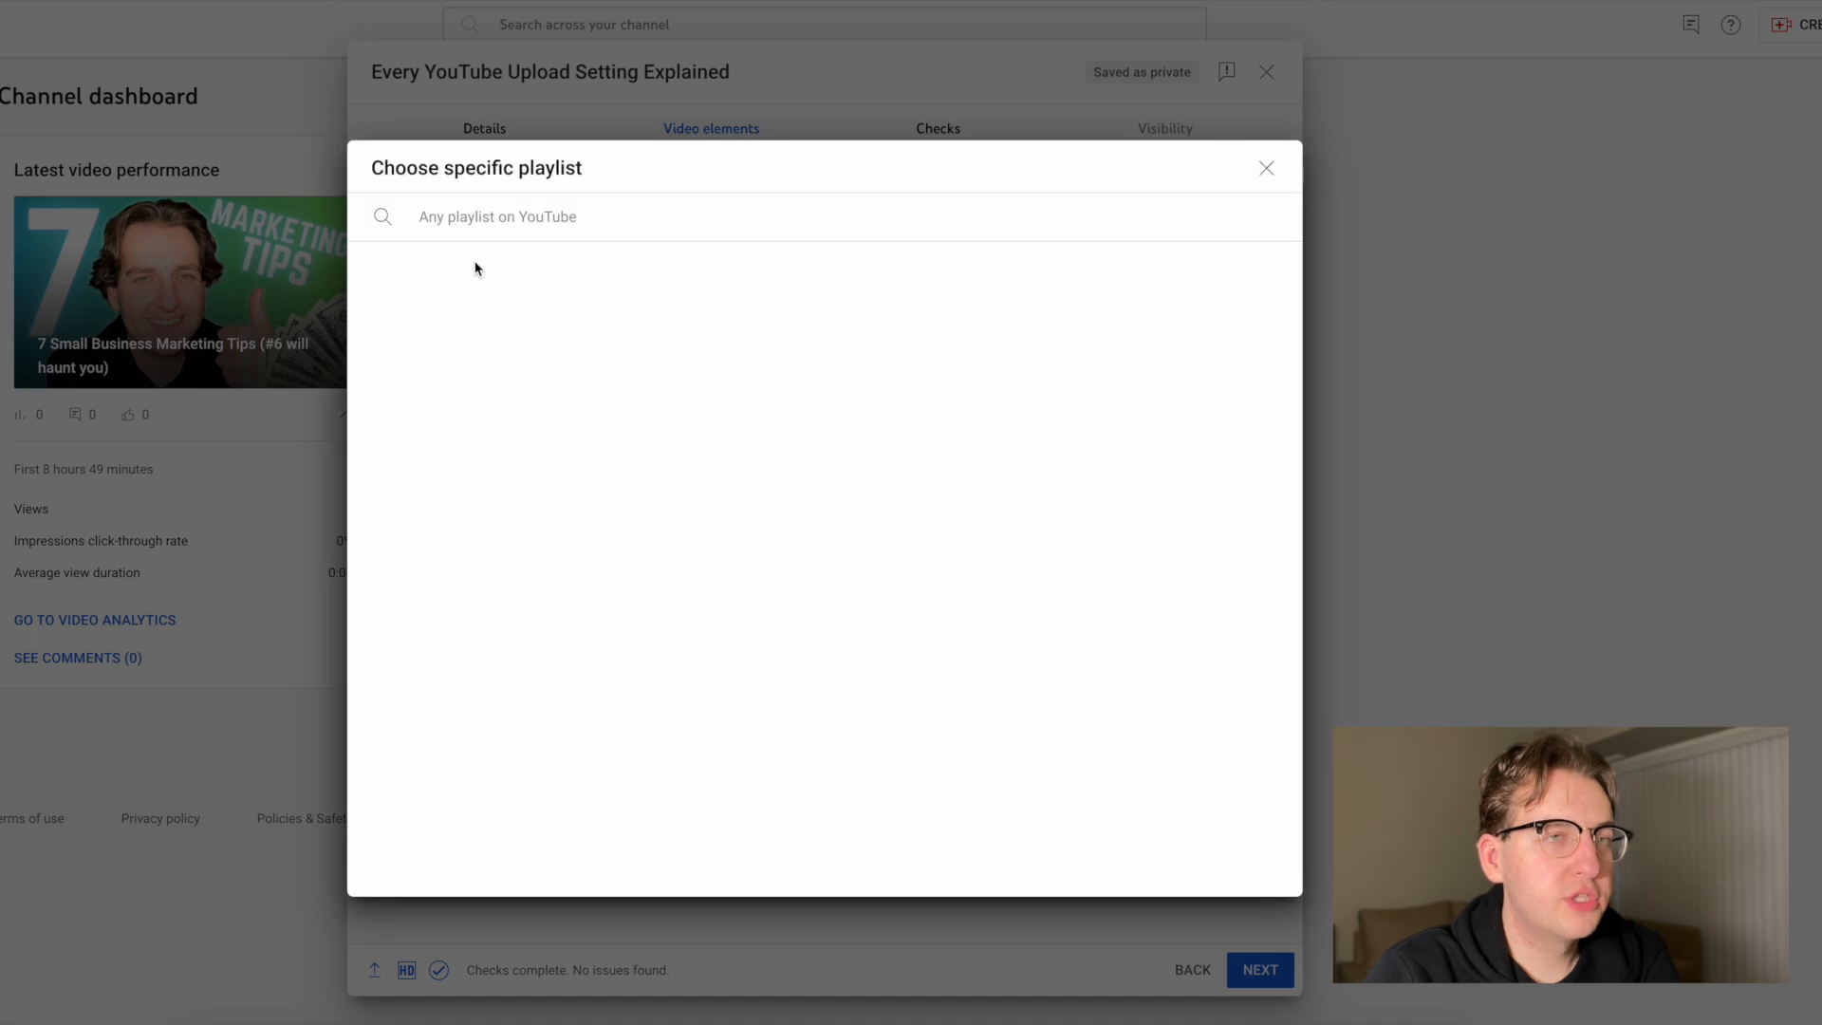
pyautogui.click(1265, 168)
# Add a video element set to Best for viewer to the end screen, and discard all end screen changes.
pyautogui.click(422, 233)
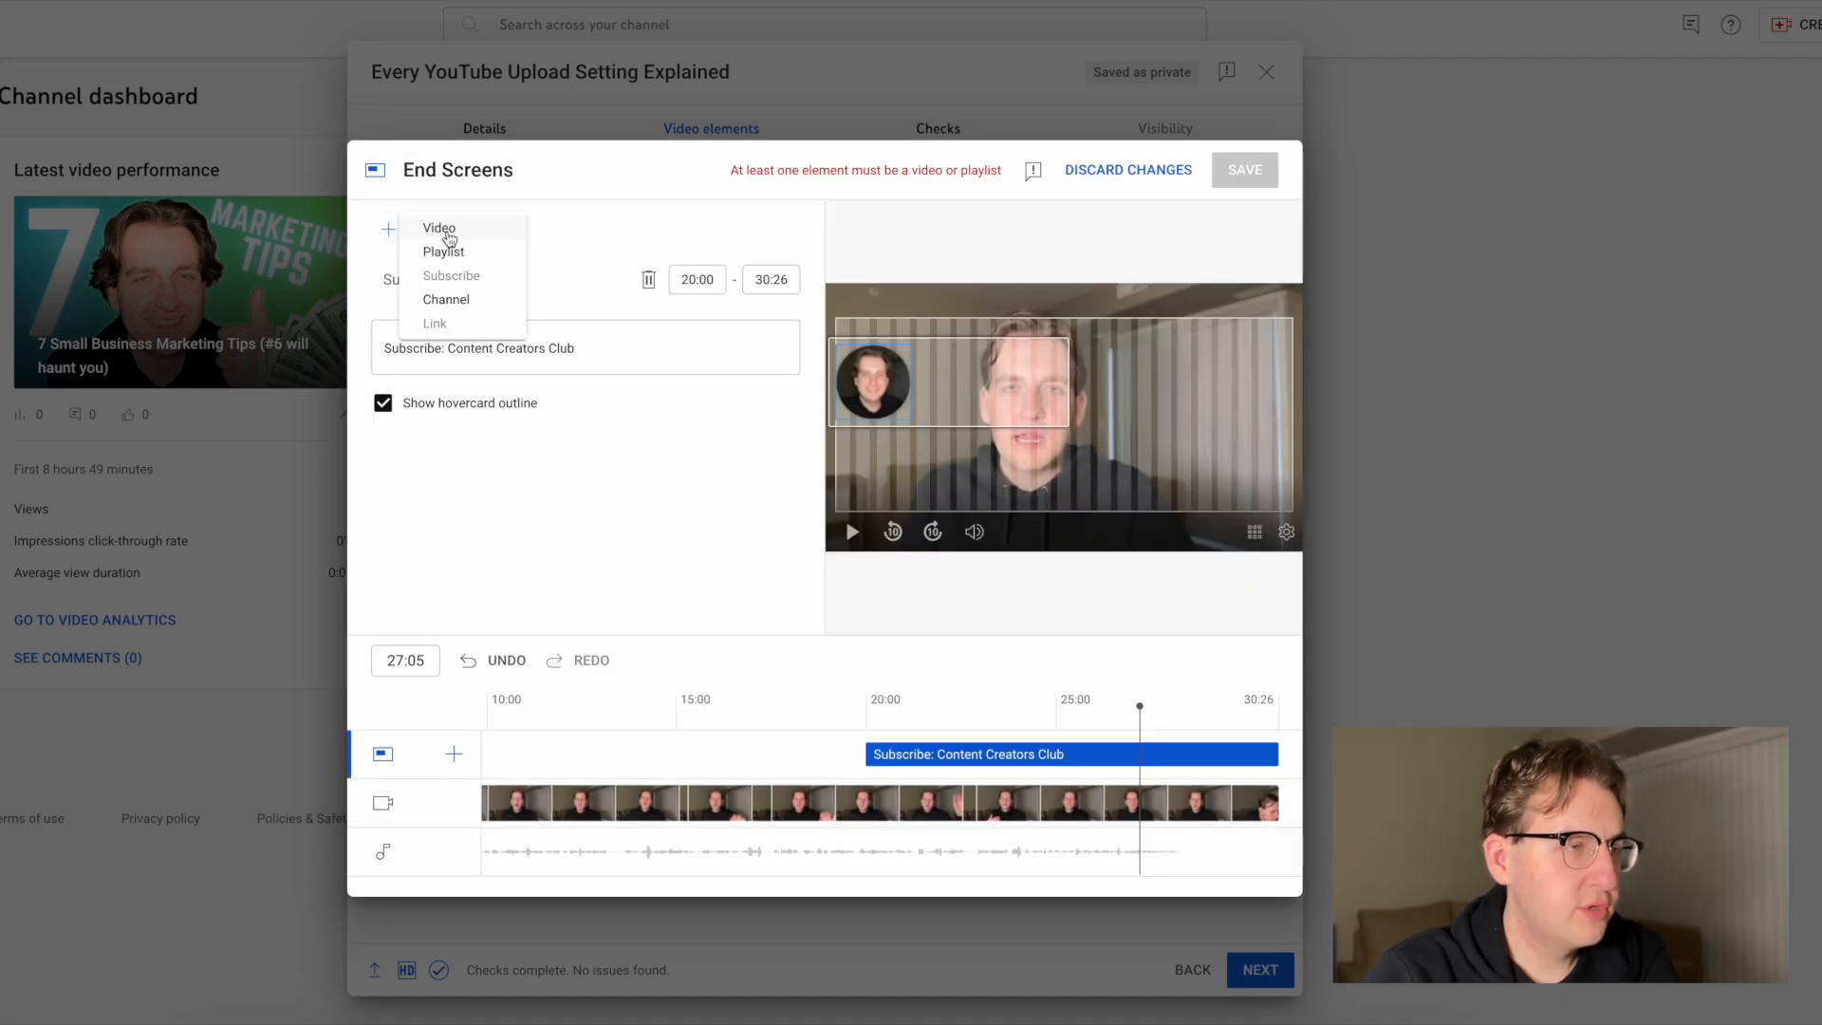
pyautogui.click(424, 229)
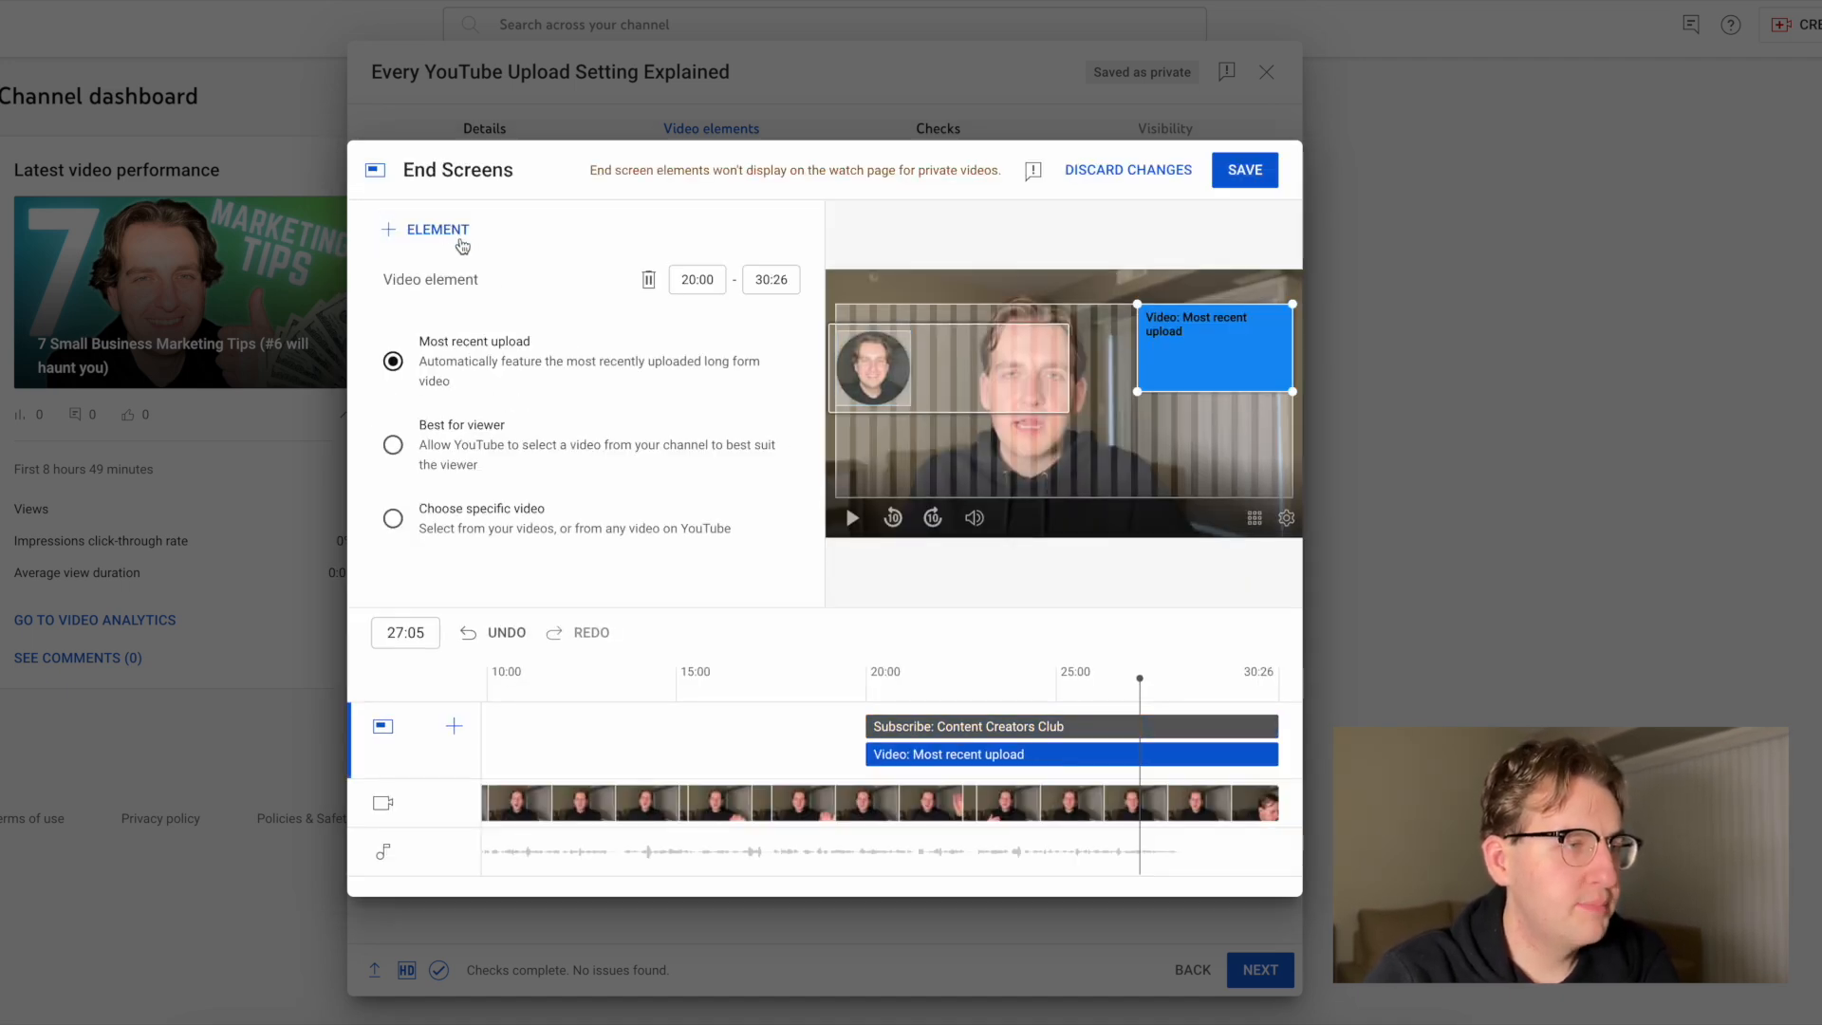
pyautogui.click(523, 453)
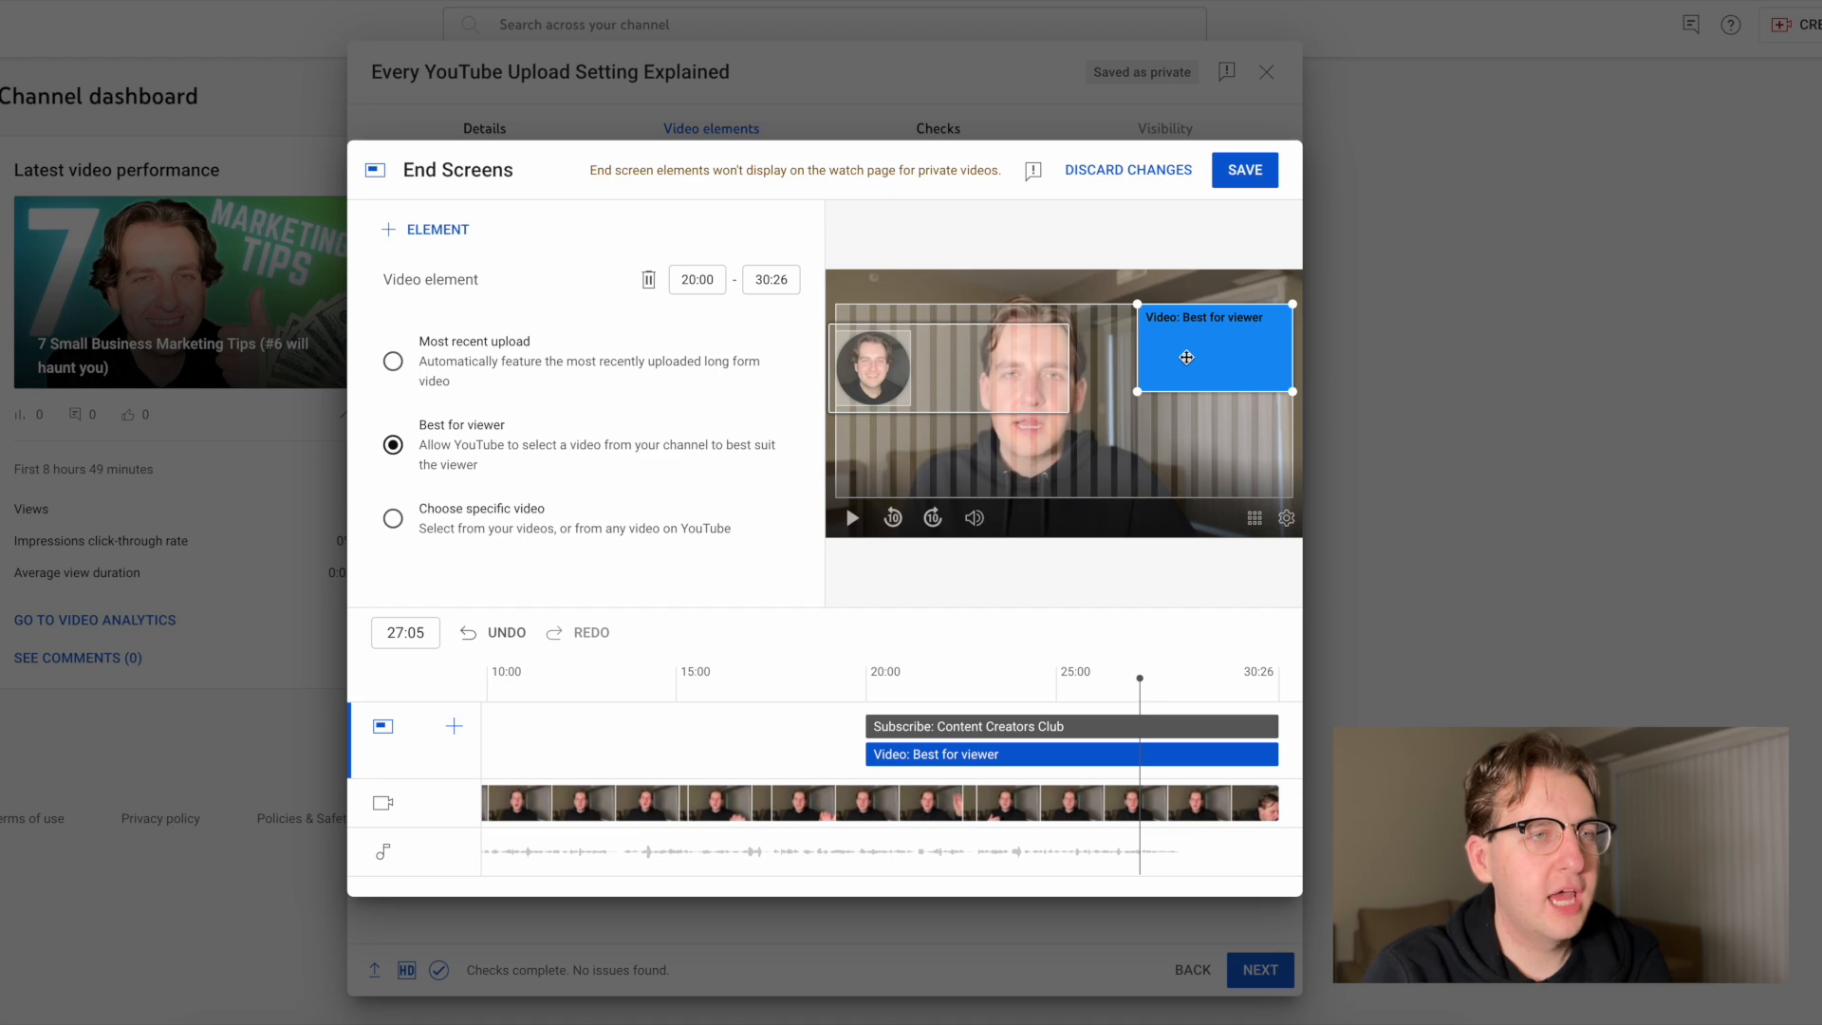
pyautogui.click(1146, 171)
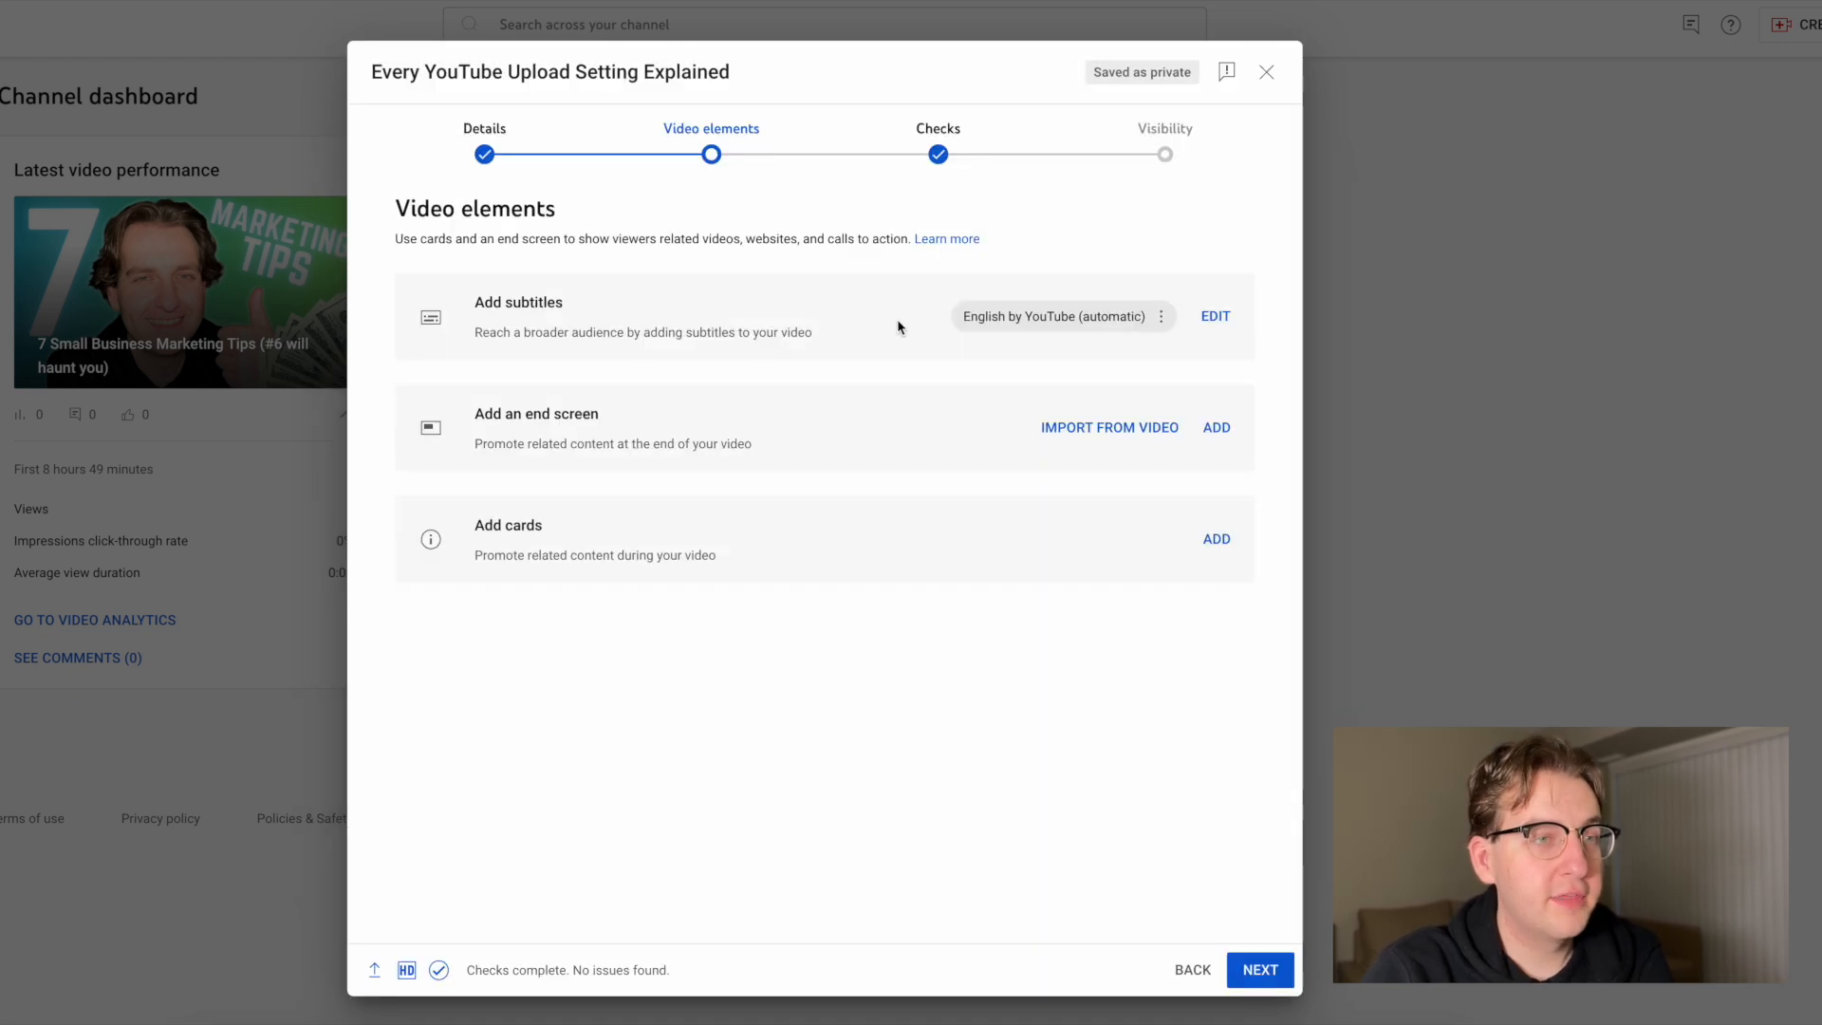
# Try a video card linking to "7 Small Business Marketing Tips (#6 will haunt you)" and delete it.
pyautogui.click(1213, 538)
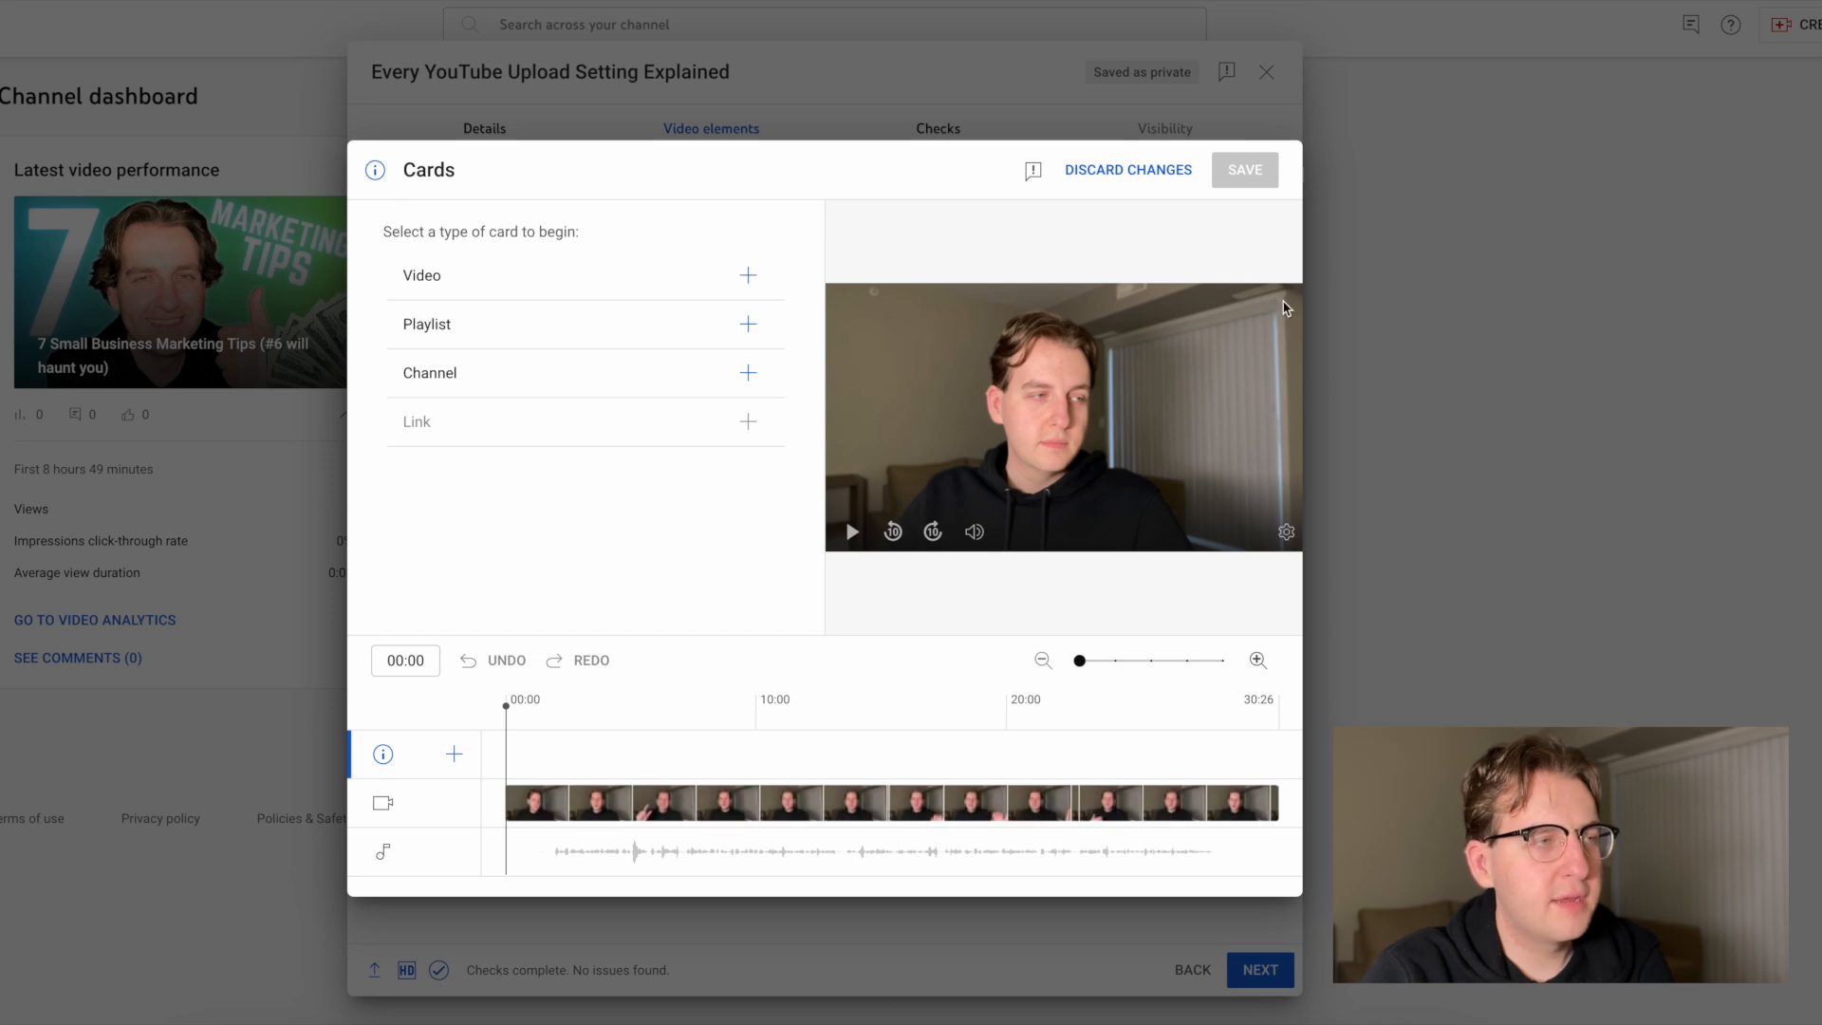
pyautogui.click(484, 283)
pyautogui.click(463, 366)
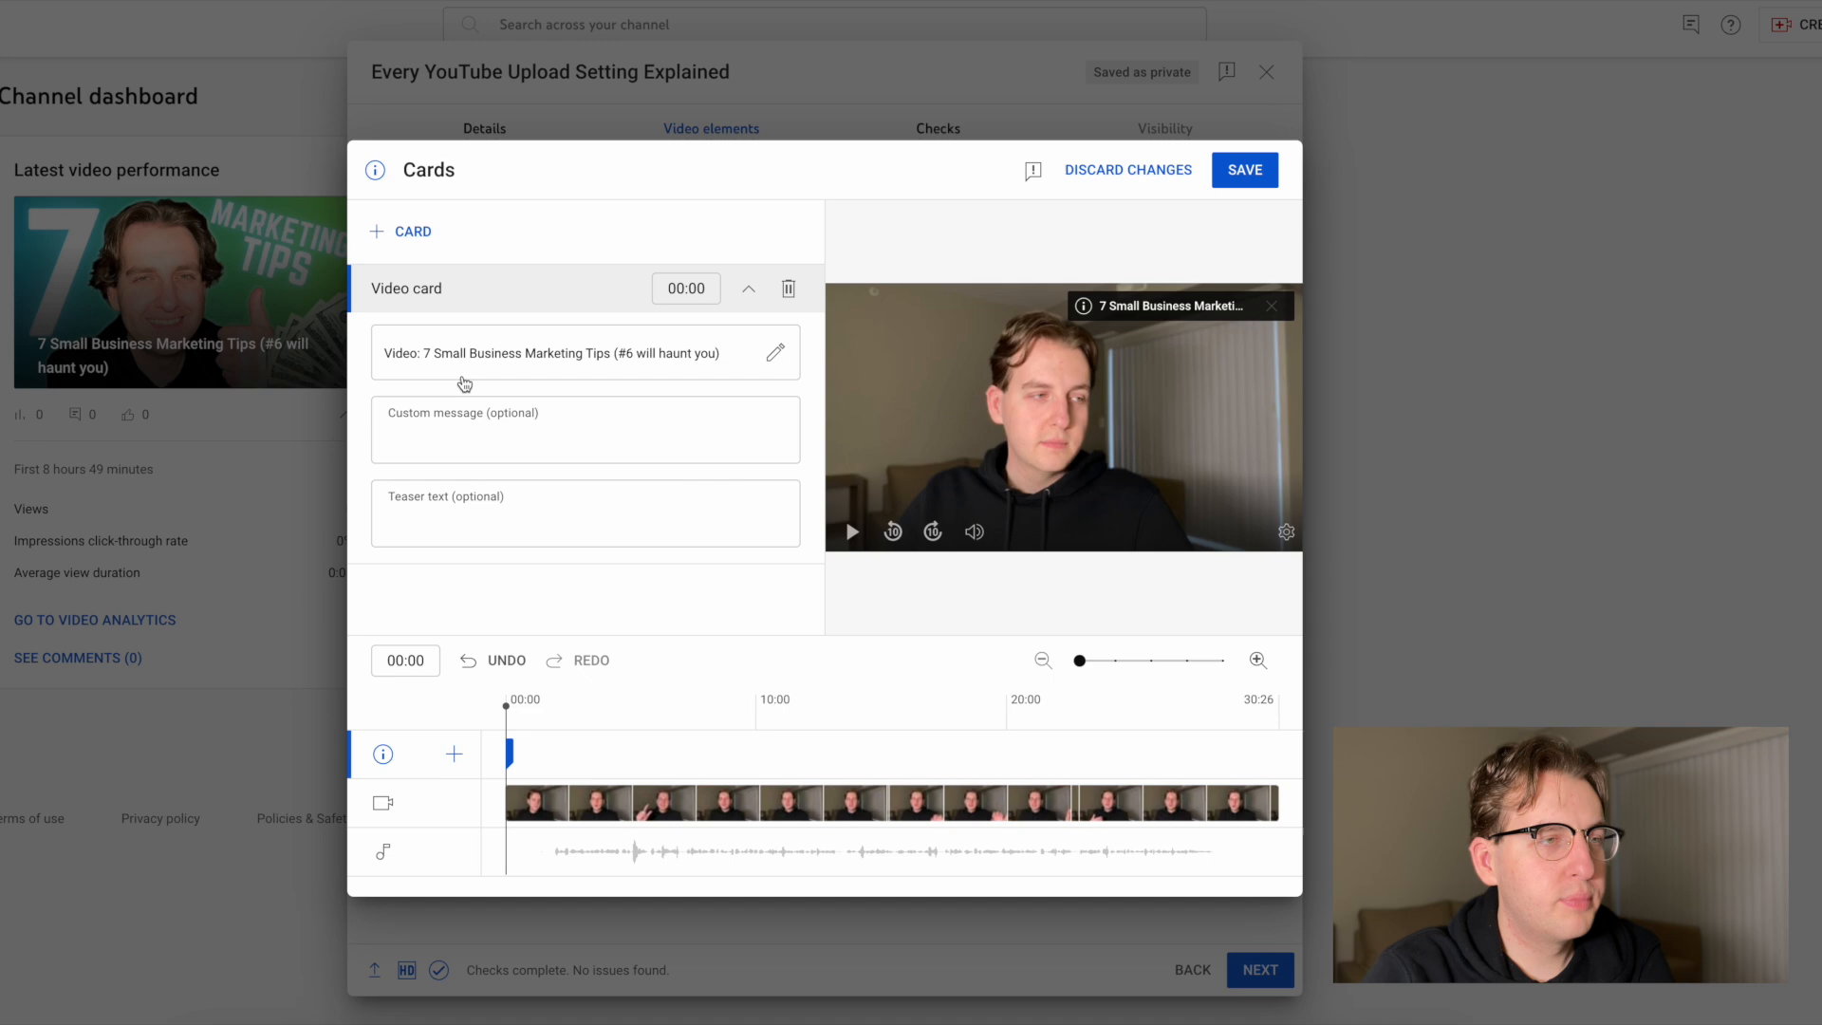
pyautogui.click(788, 288)
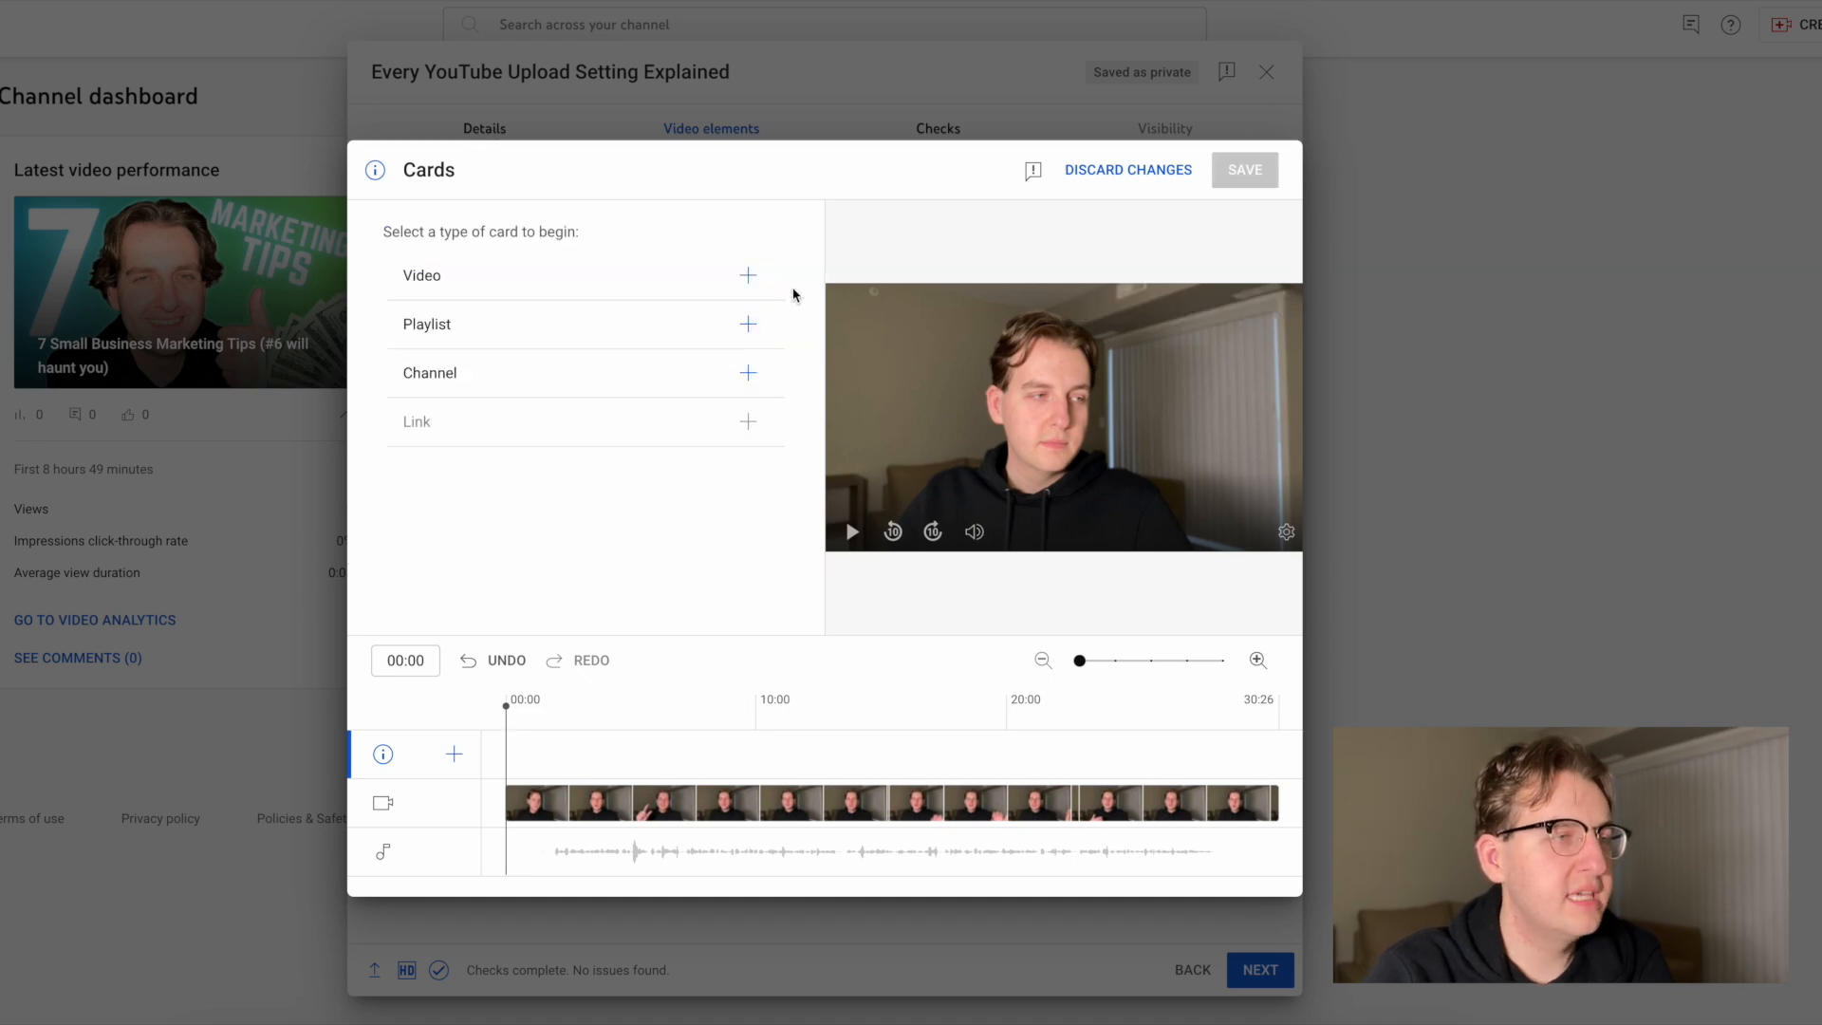
# Try a video card for "Do YouTube Keywords Work in 2024?", delete it and discard the card changes.
pyautogui.click(512, 270)
pyautogui.click(653, 357)
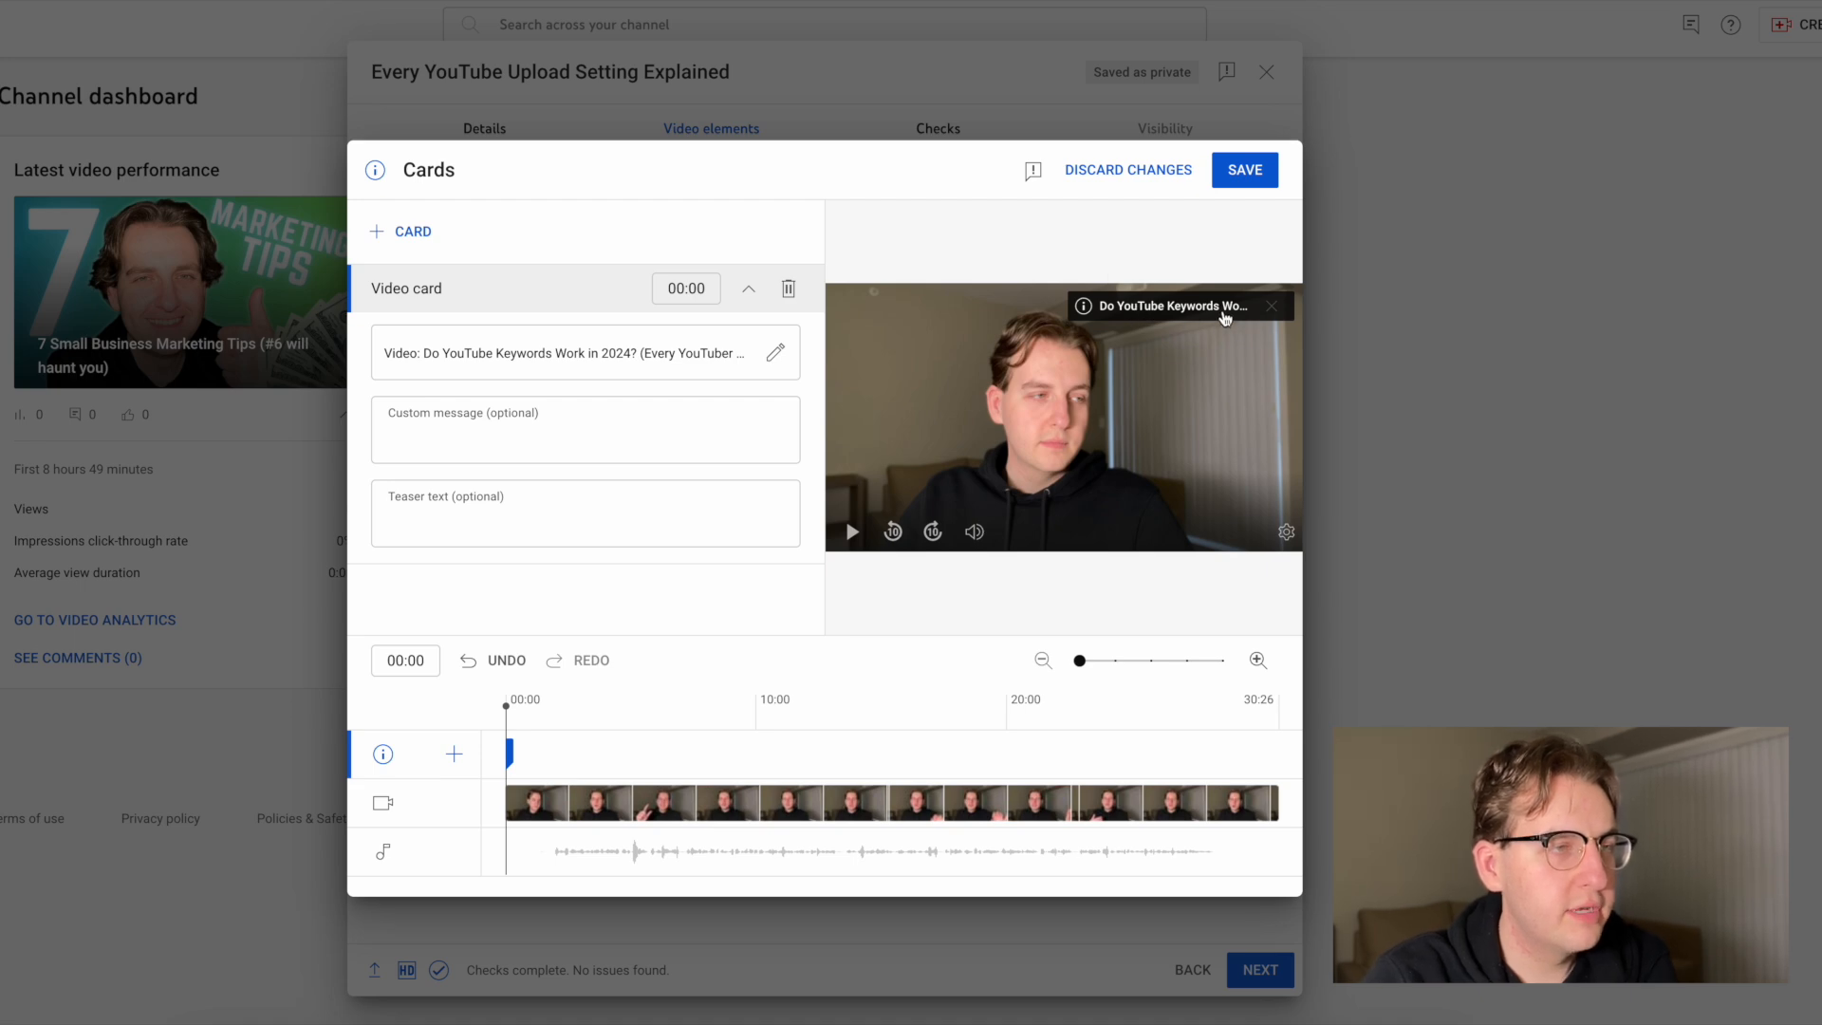
pyautogui.click(788, 288)
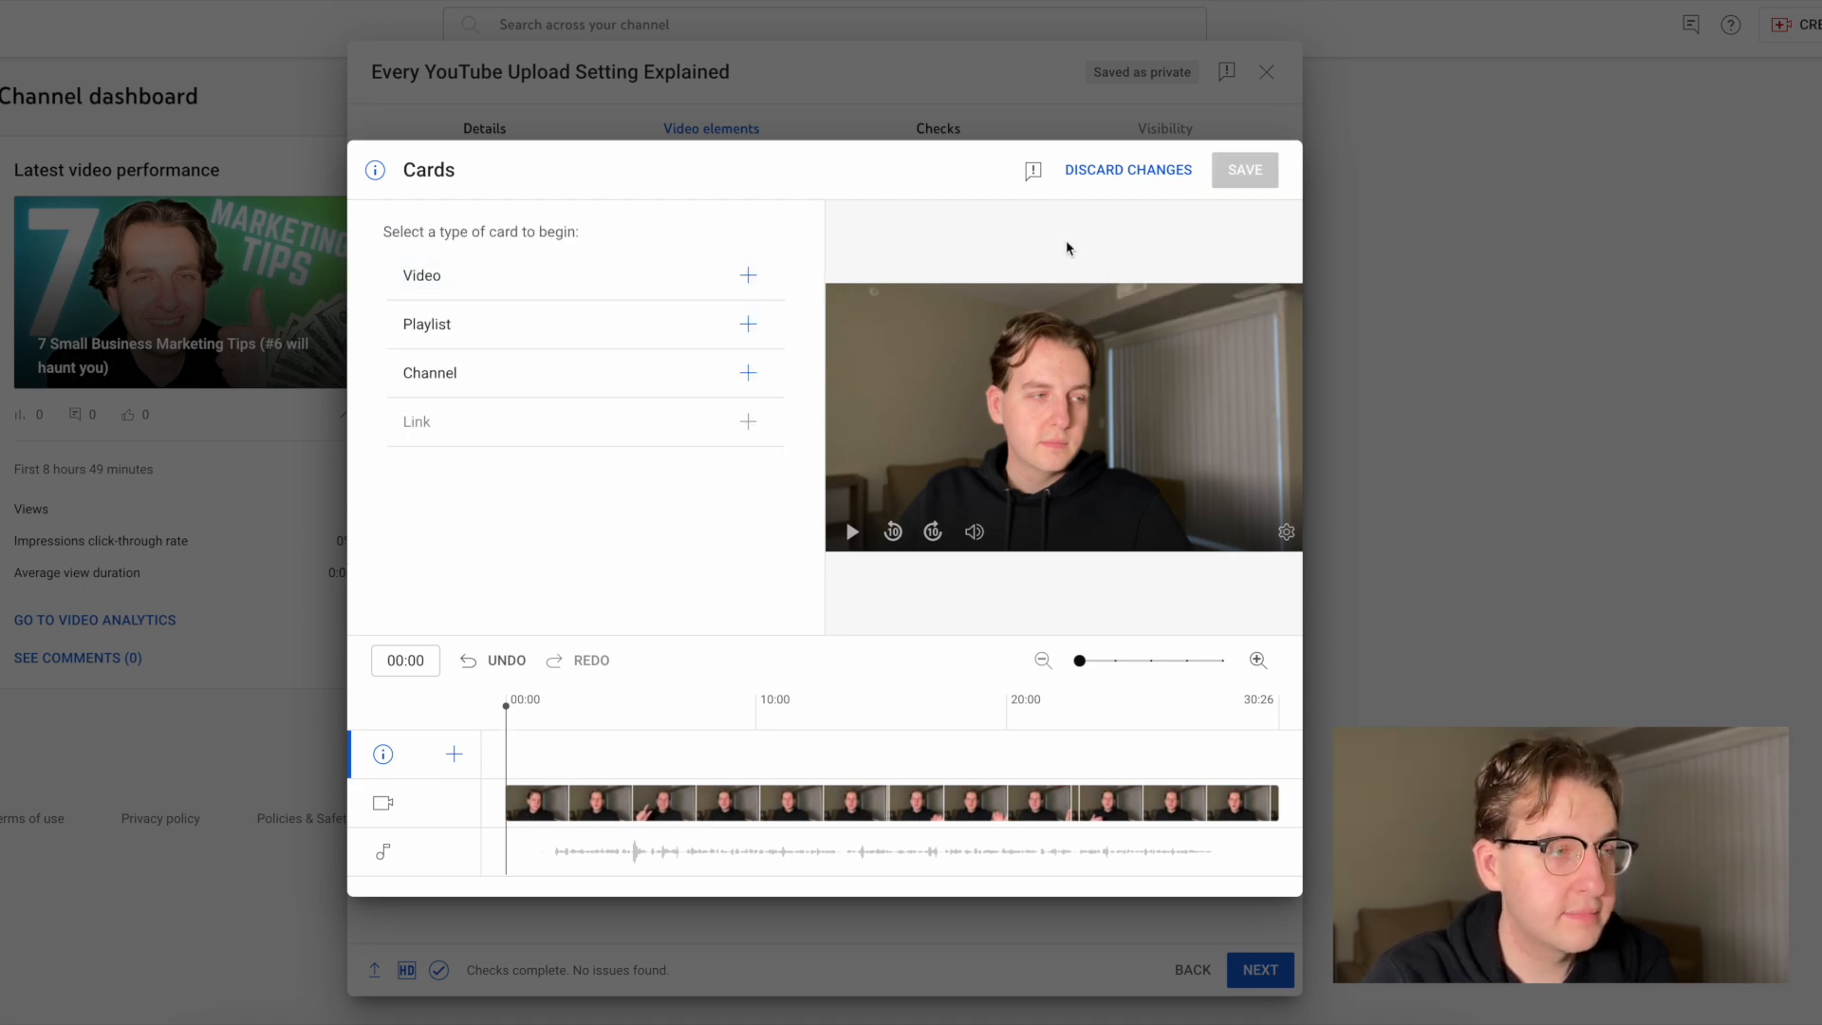
pyautogui.click(1142, 173)
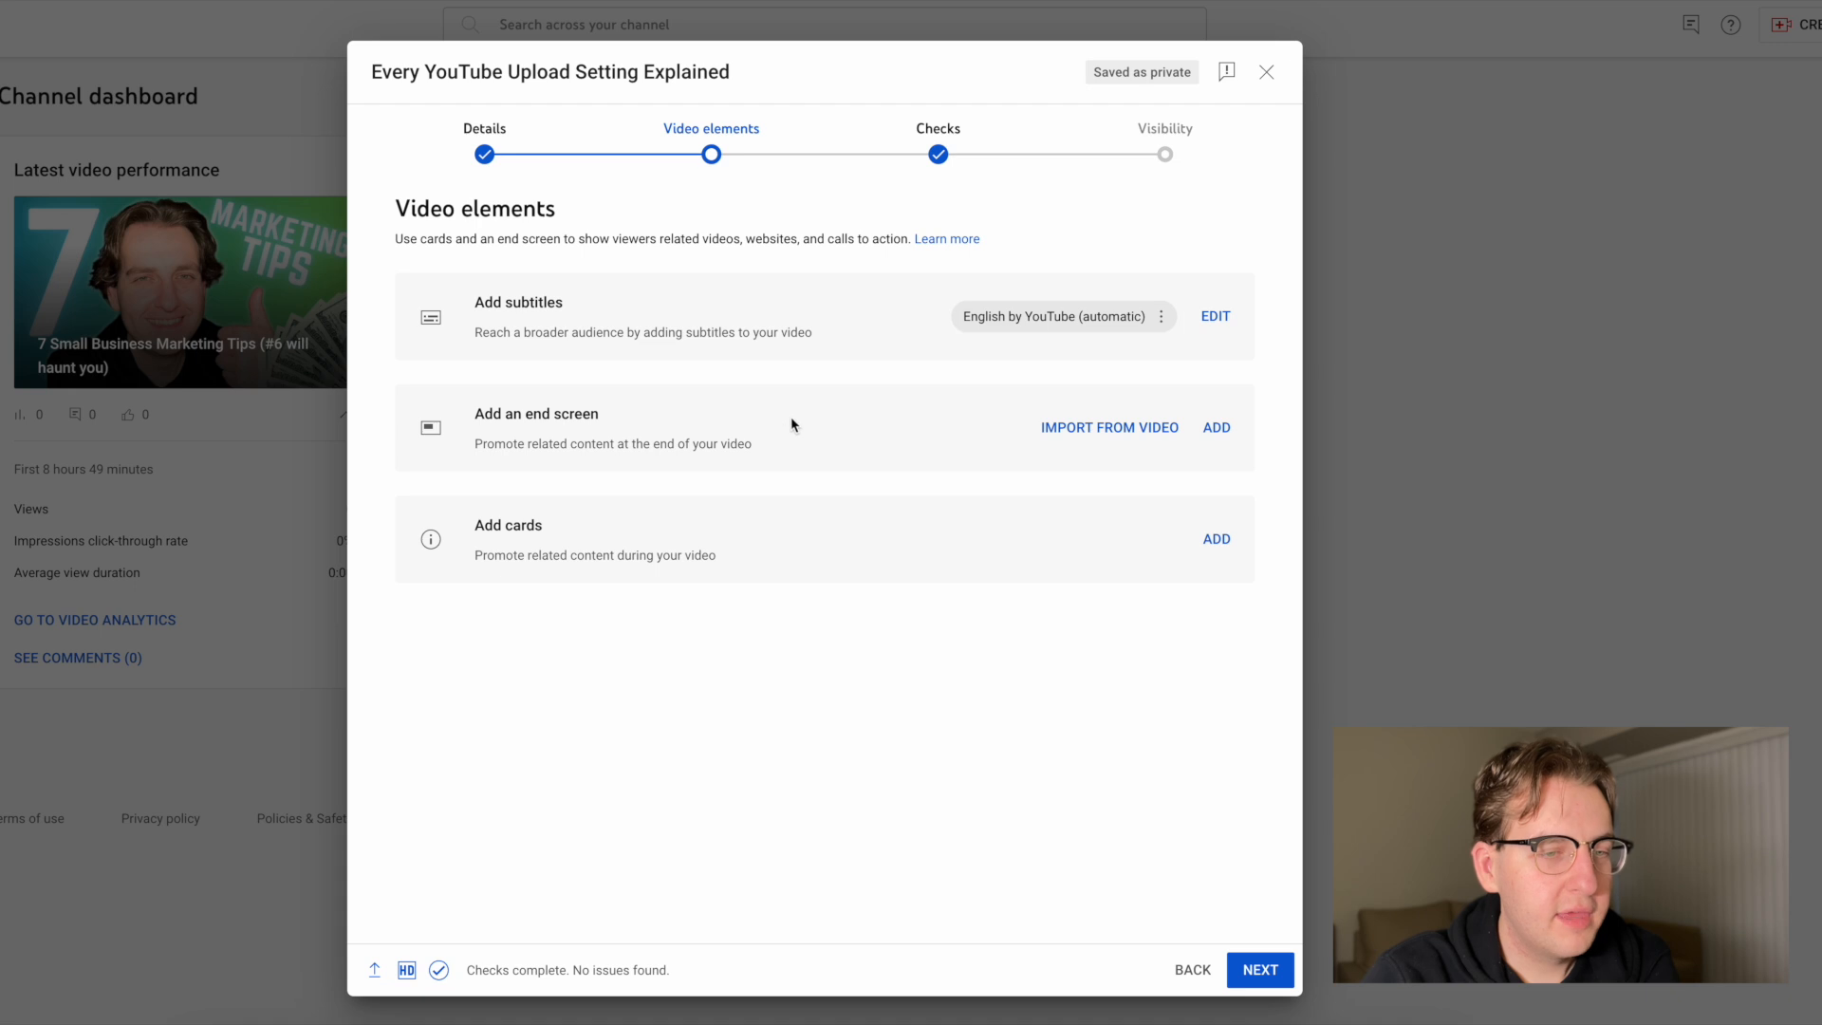
# Proceed through the checks to the visibility stage and try the Private and Unlisted options.
pyautogui.click(1262, 968)
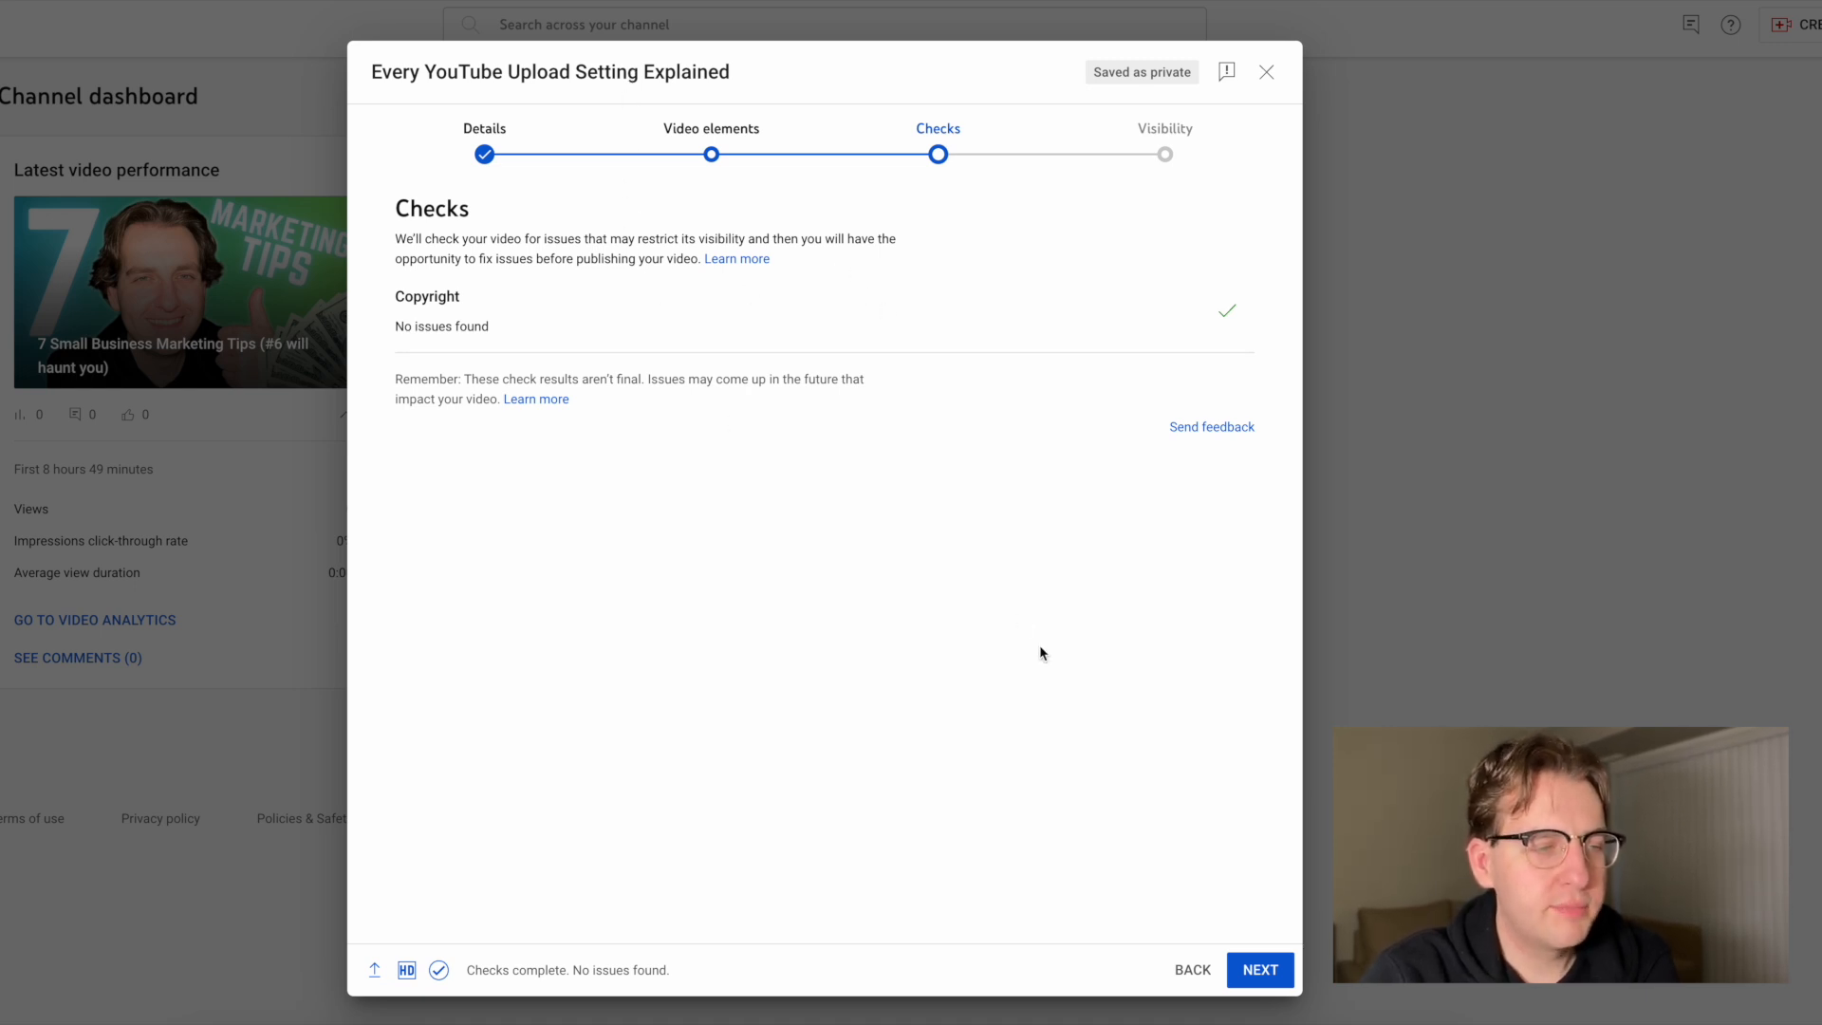
pyautogui.click(1256, 979)
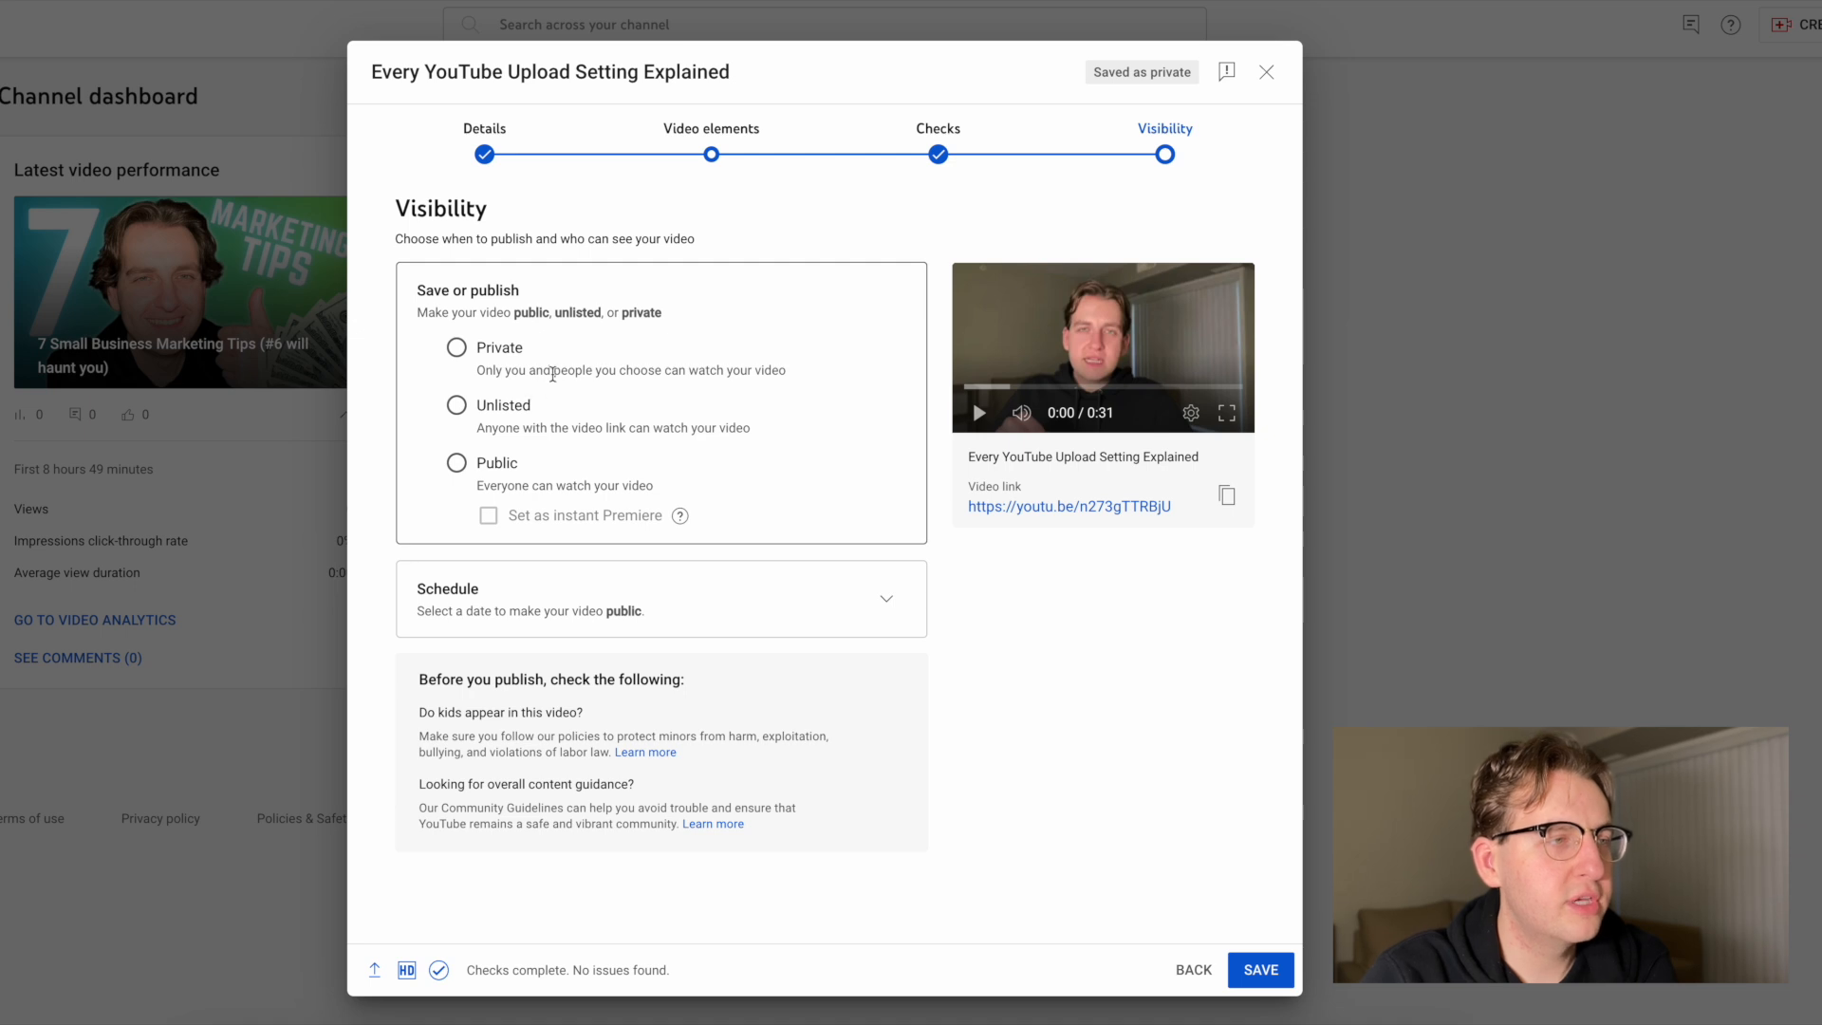
pyautogui.click(520, 346)
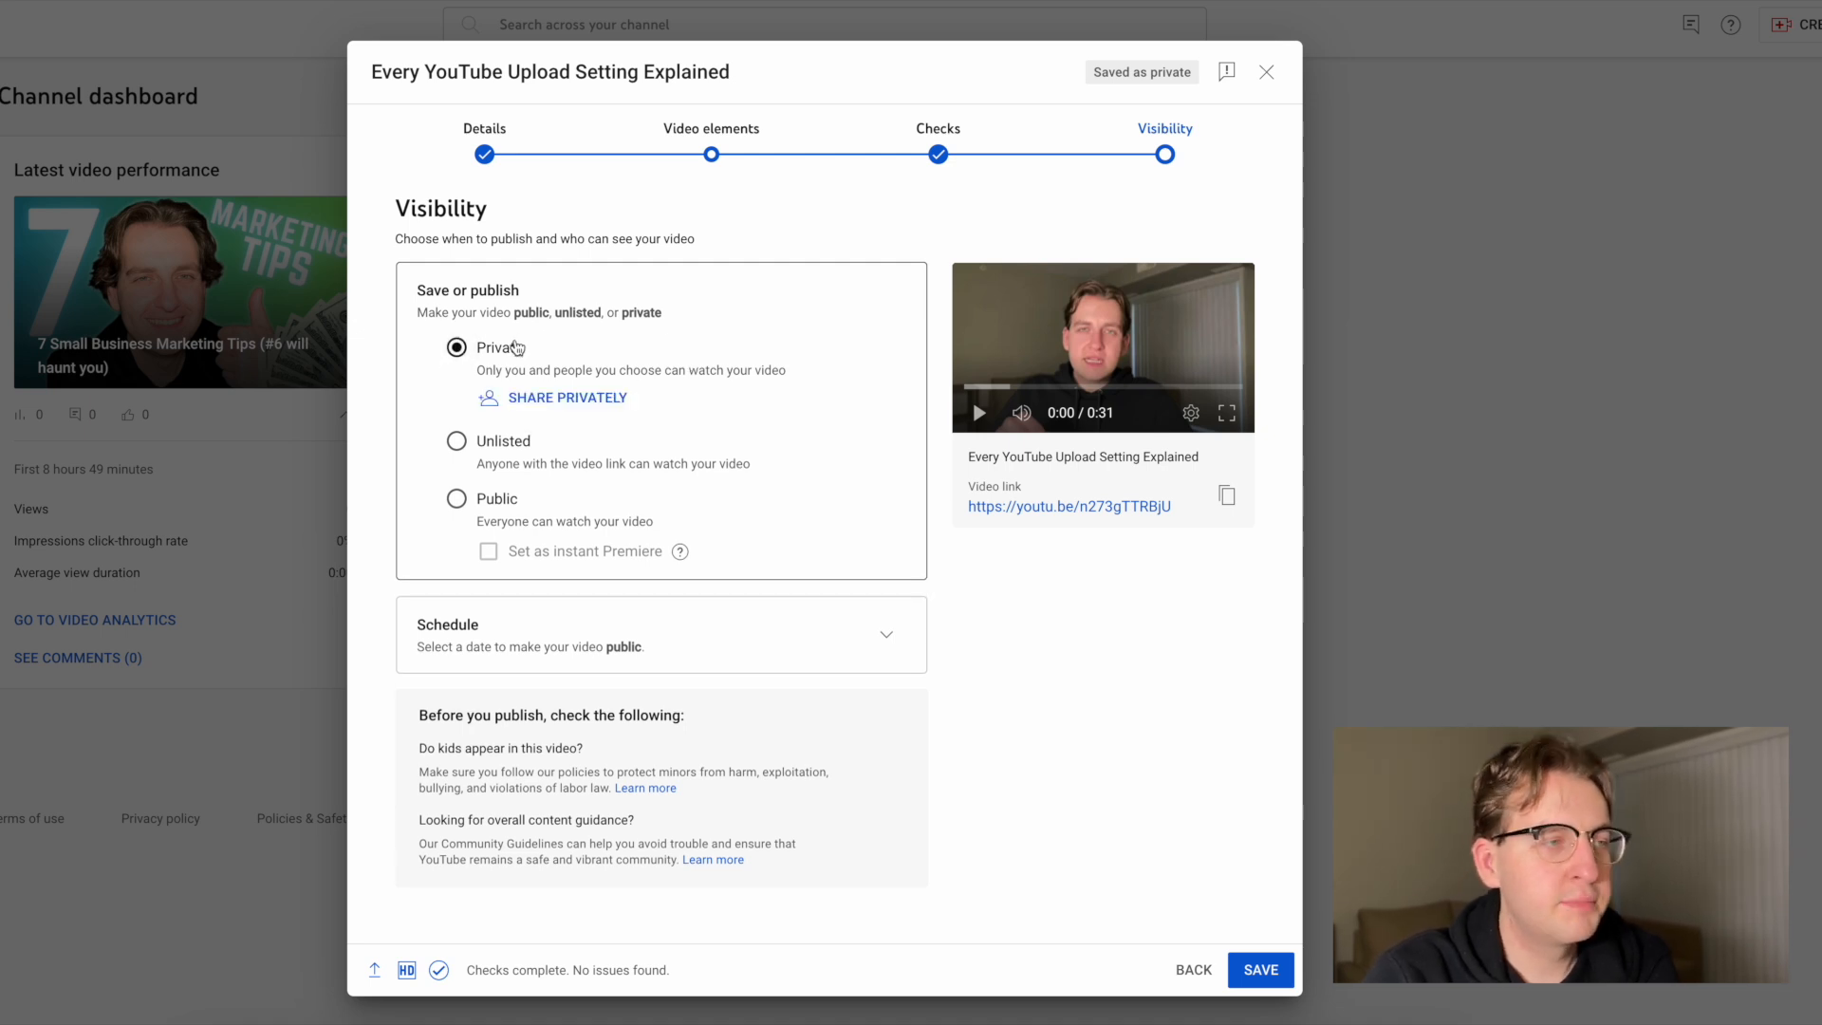
pyautogui.click(517, 442)
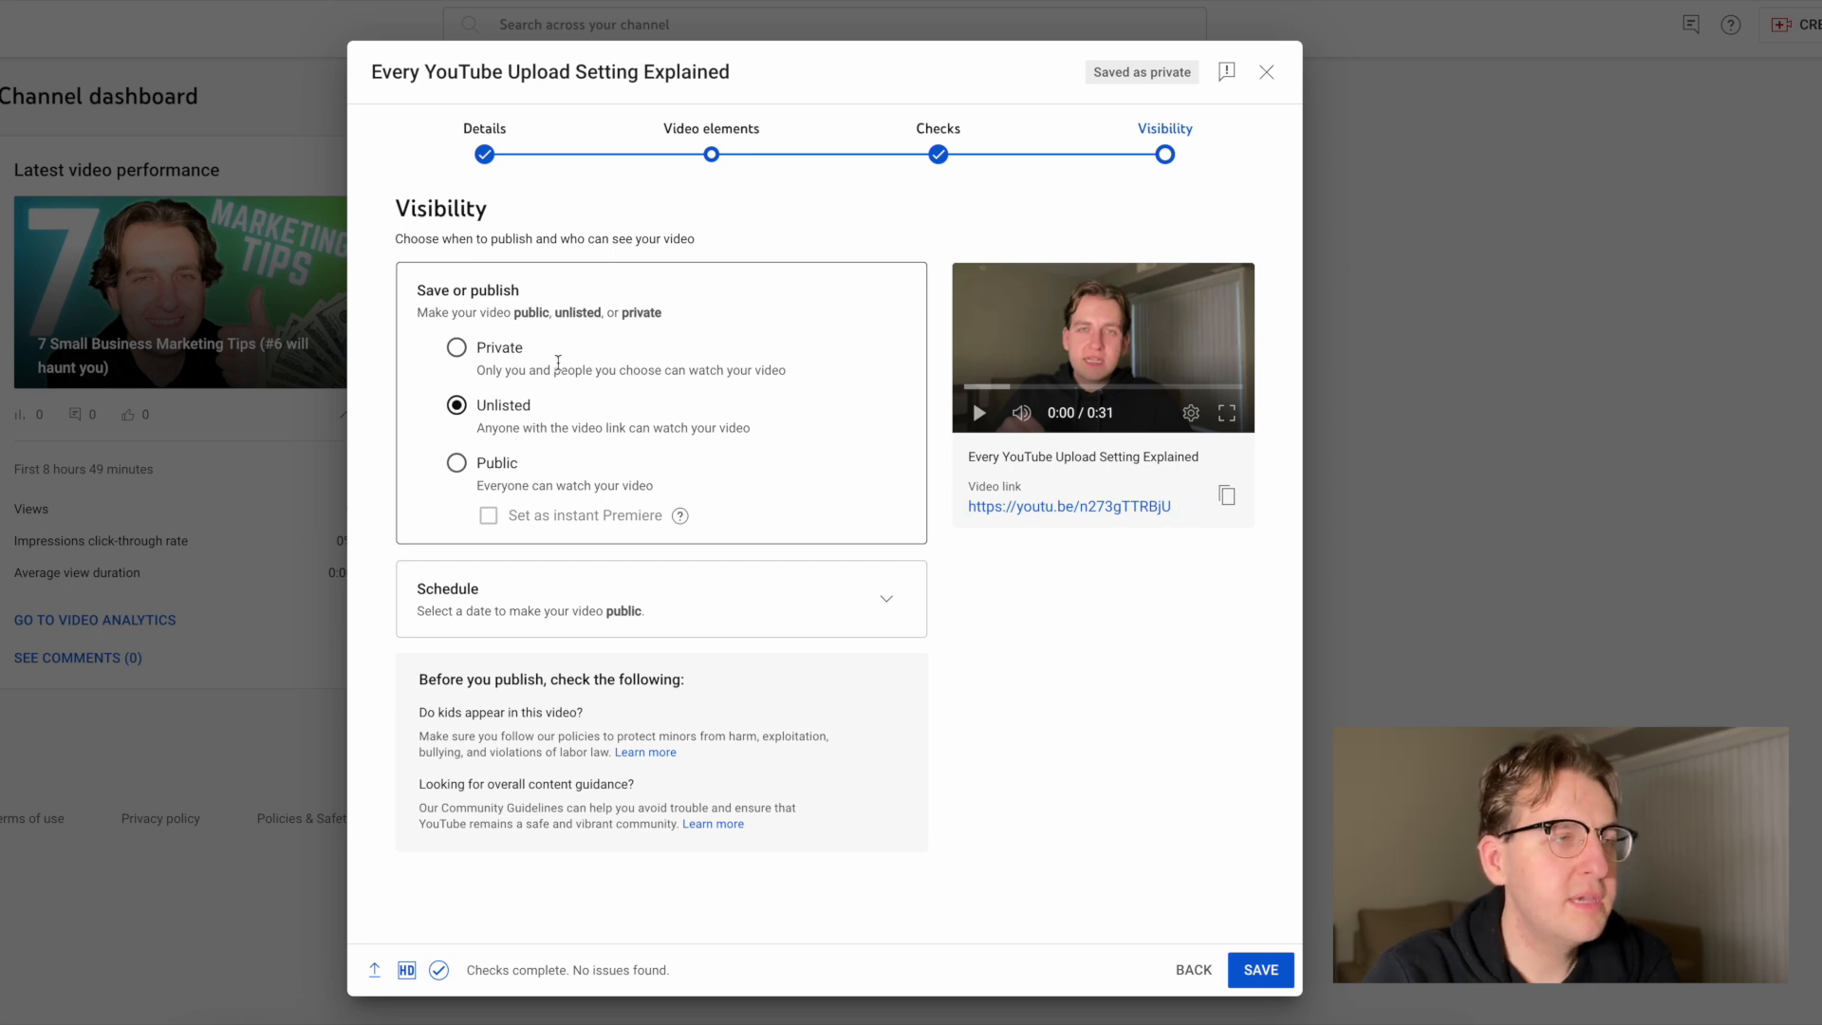
# Check the private sharing invitation form without inviting anyone, and set the visibility to Unlisted.
pyautogui.click(513, 353)
pyautogui.click(535, 405)
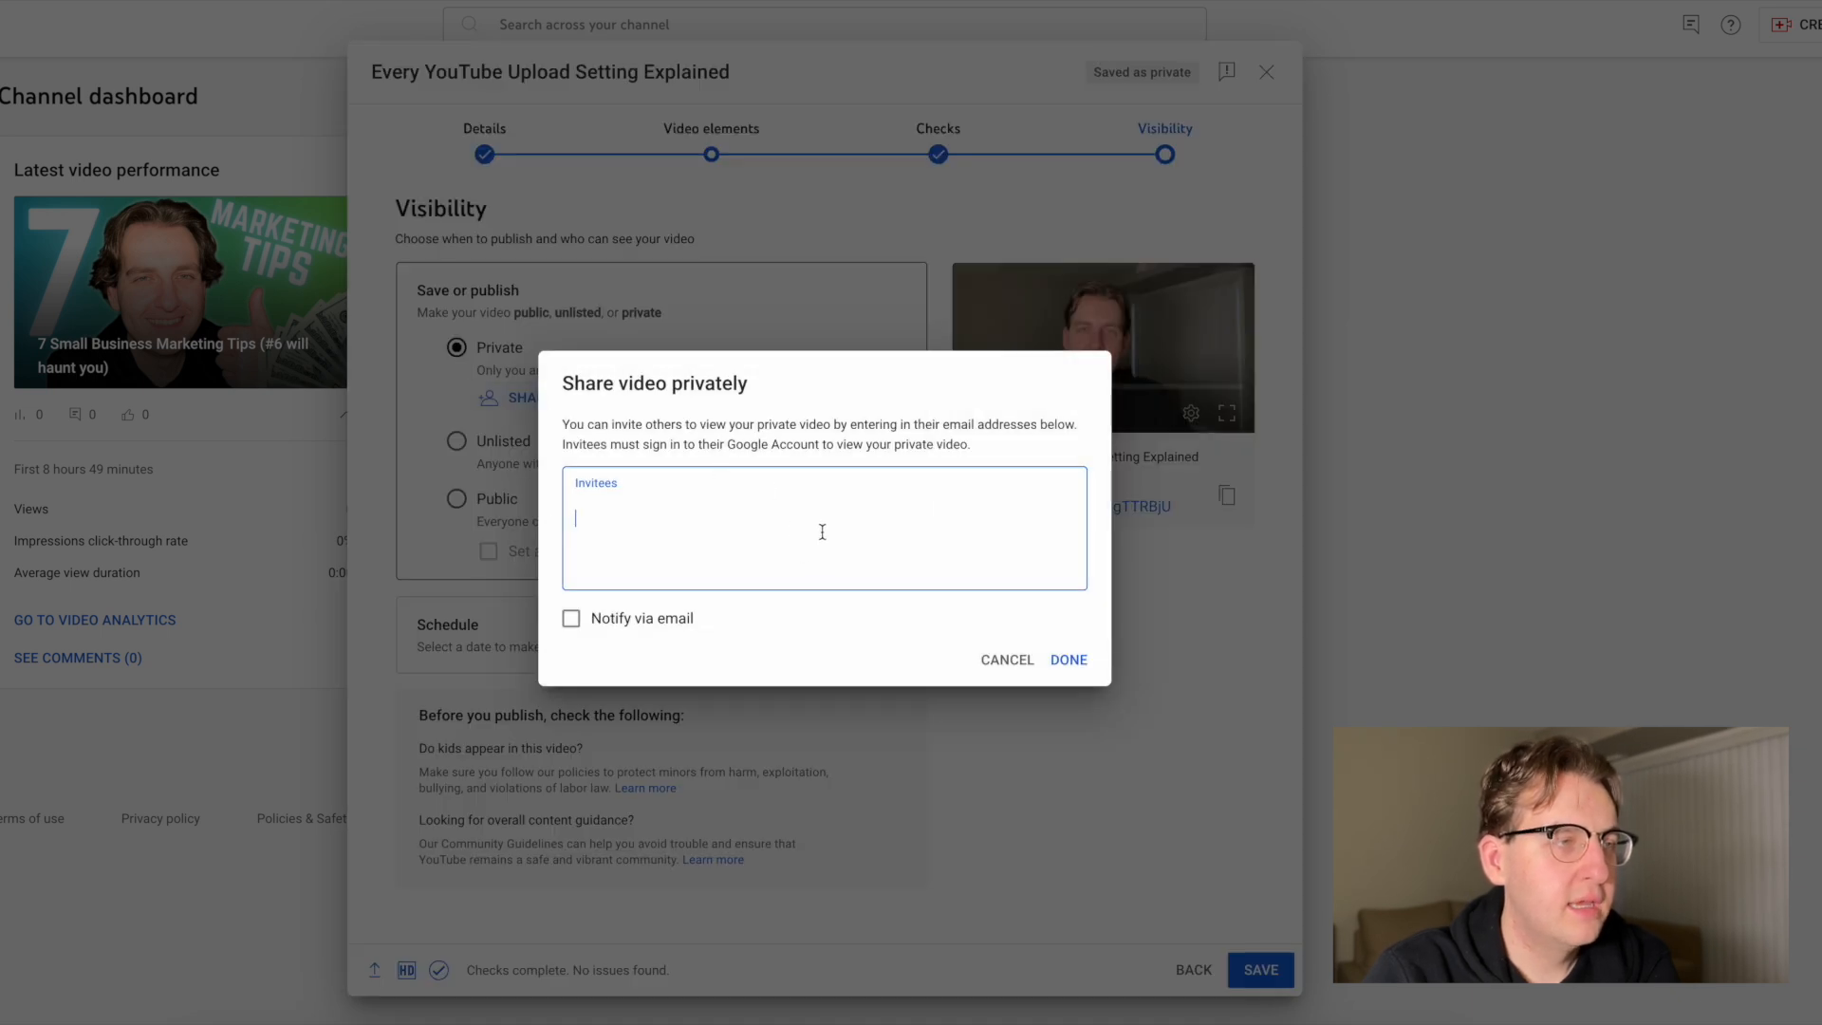
pyautogui.click(1008, 660)
pyautogui.click(522, 455)
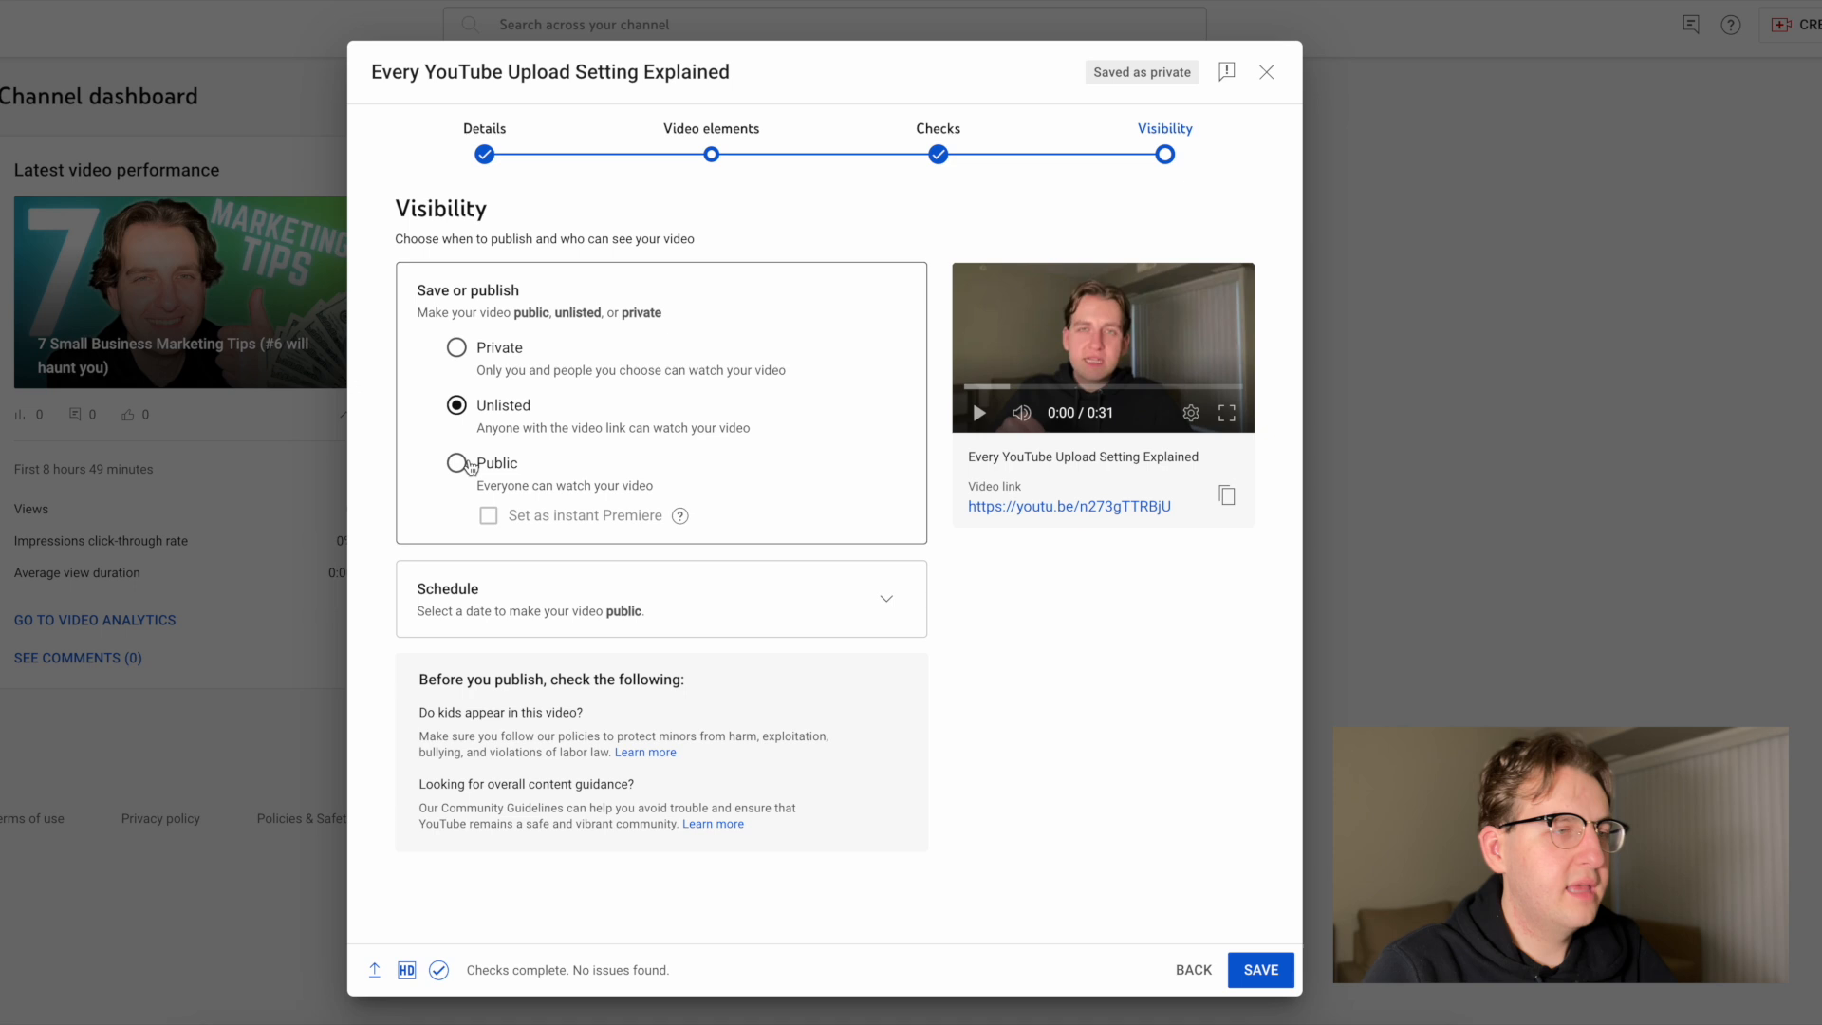
# Review the scheduling options, and set the video to Public as an instant Premiere.
pyautogui.click(589, 598)
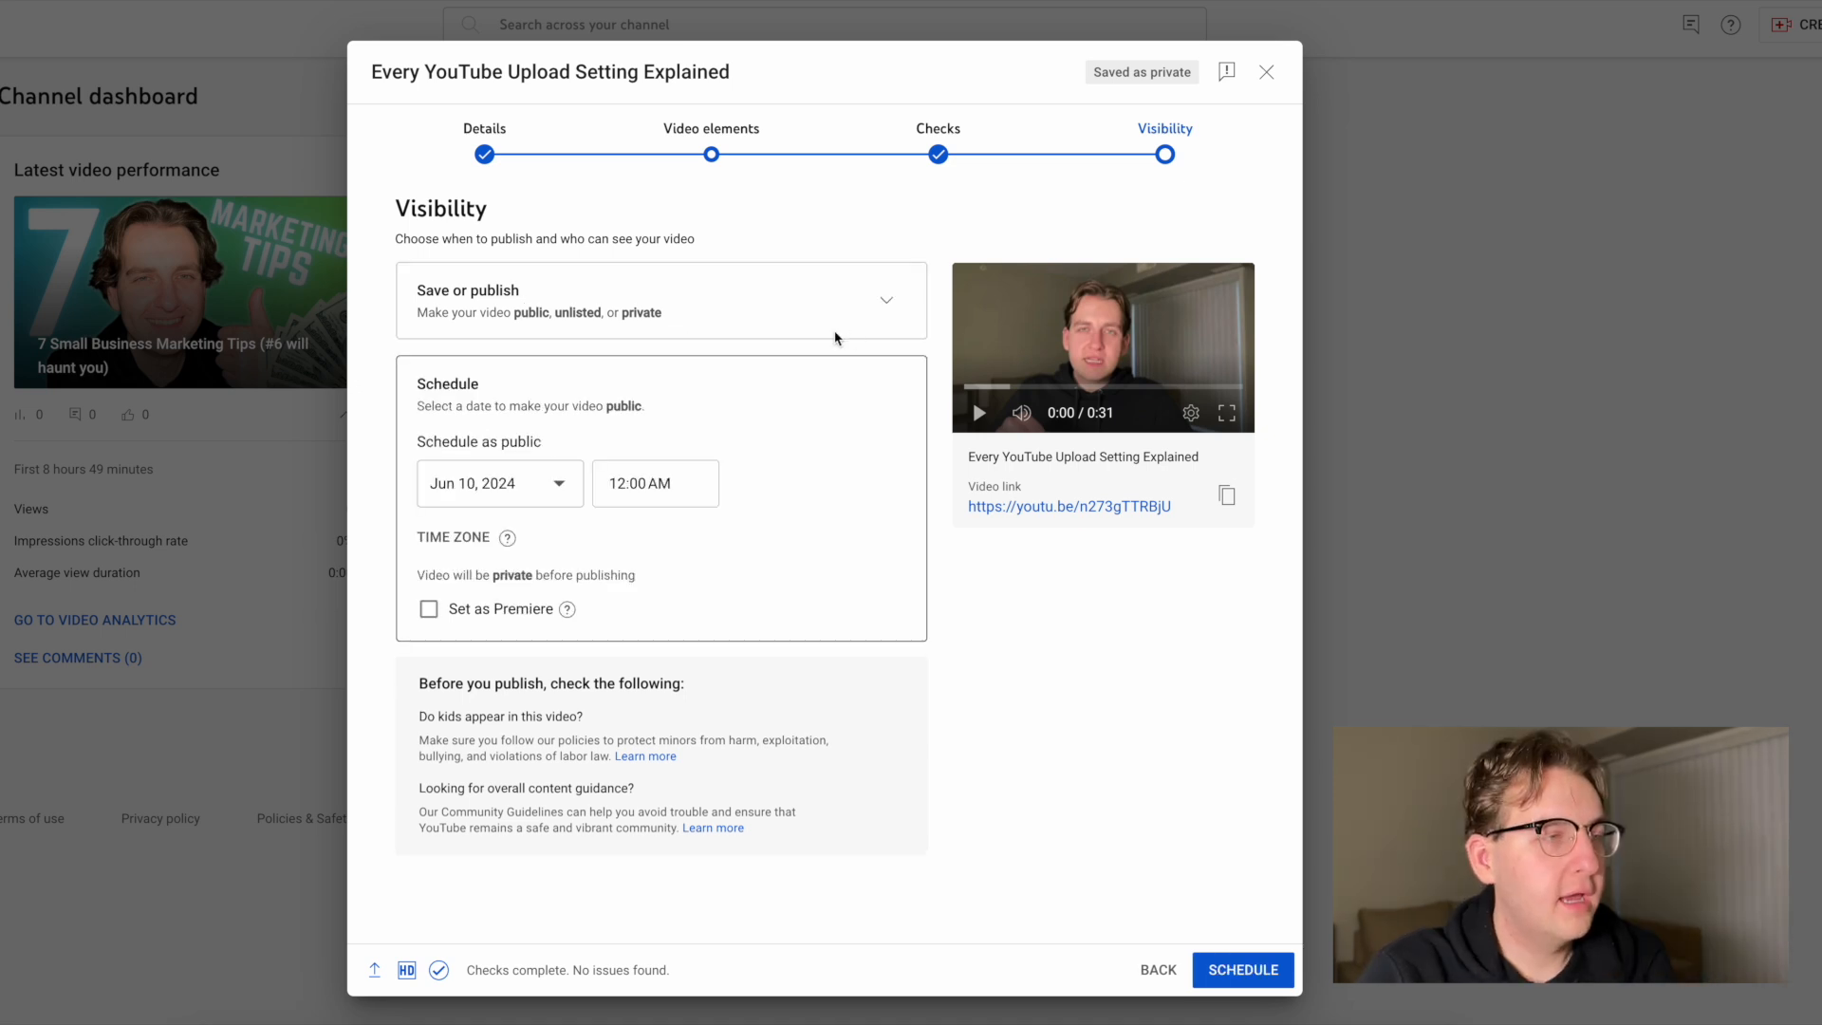
pyautogui.click(884, 308)
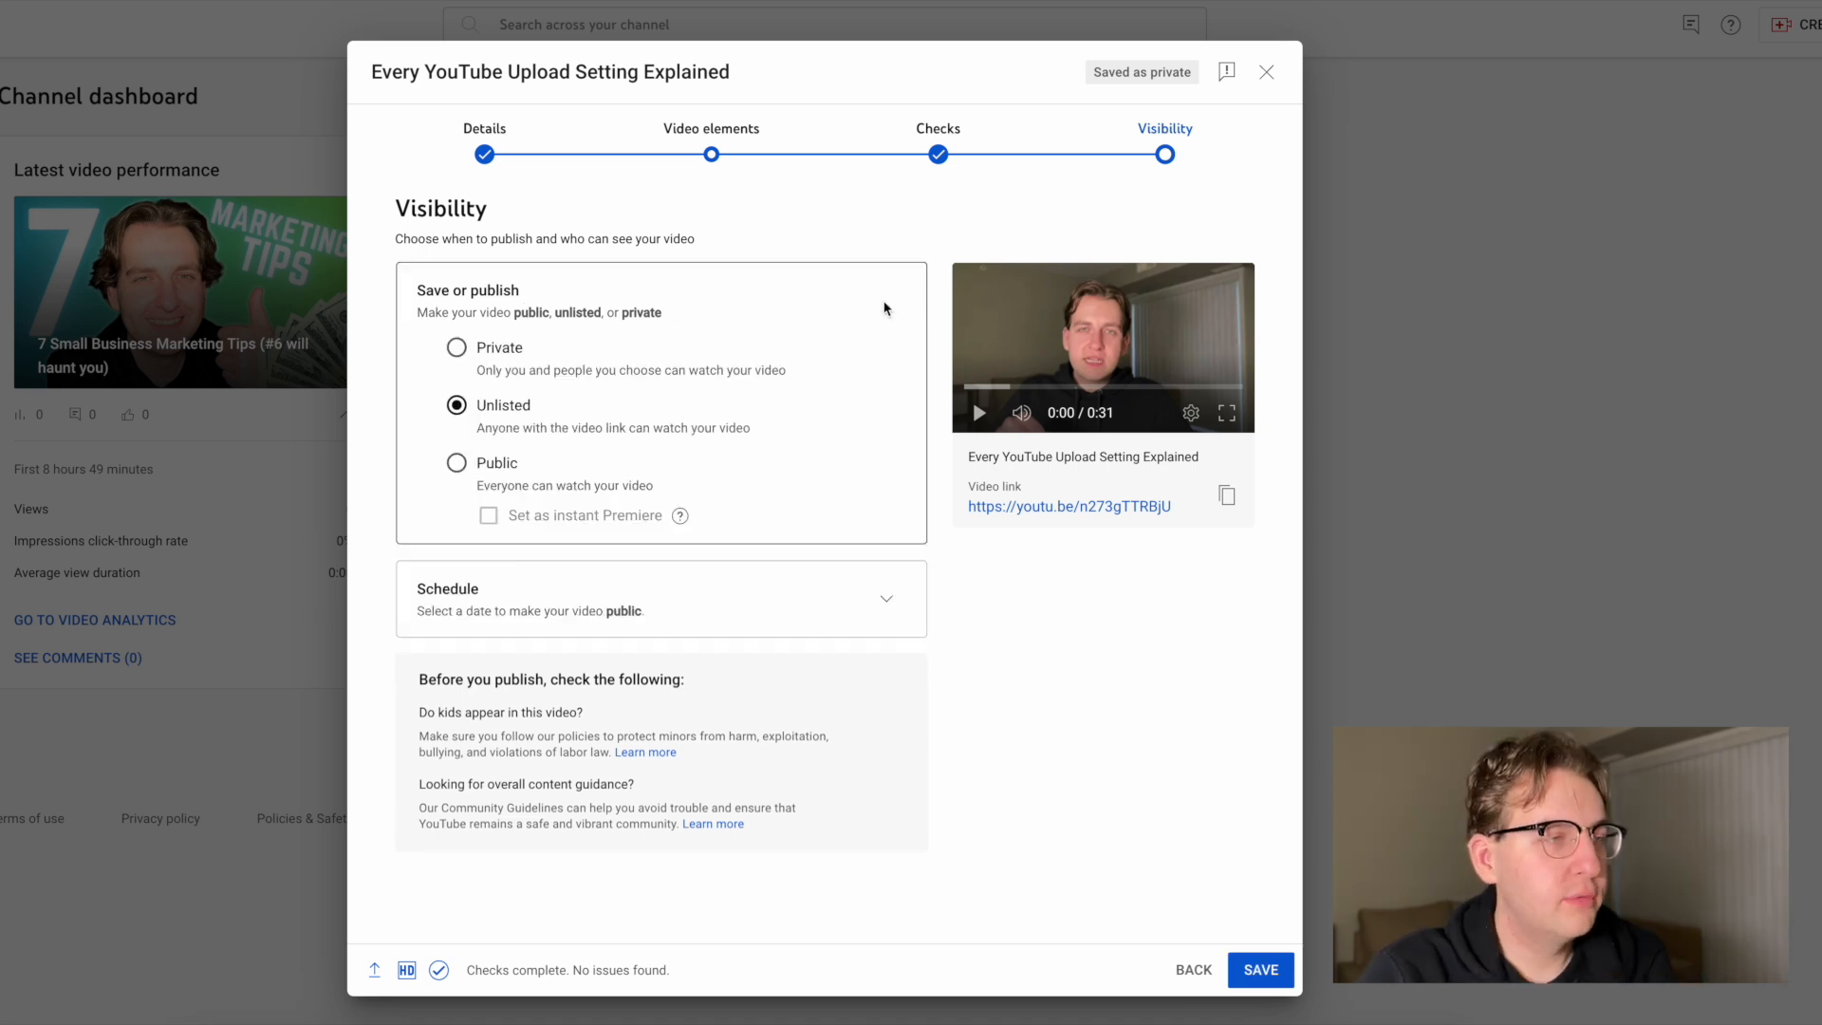
pyautogui.click(457, 462)
pyautogui.click(489, 518)
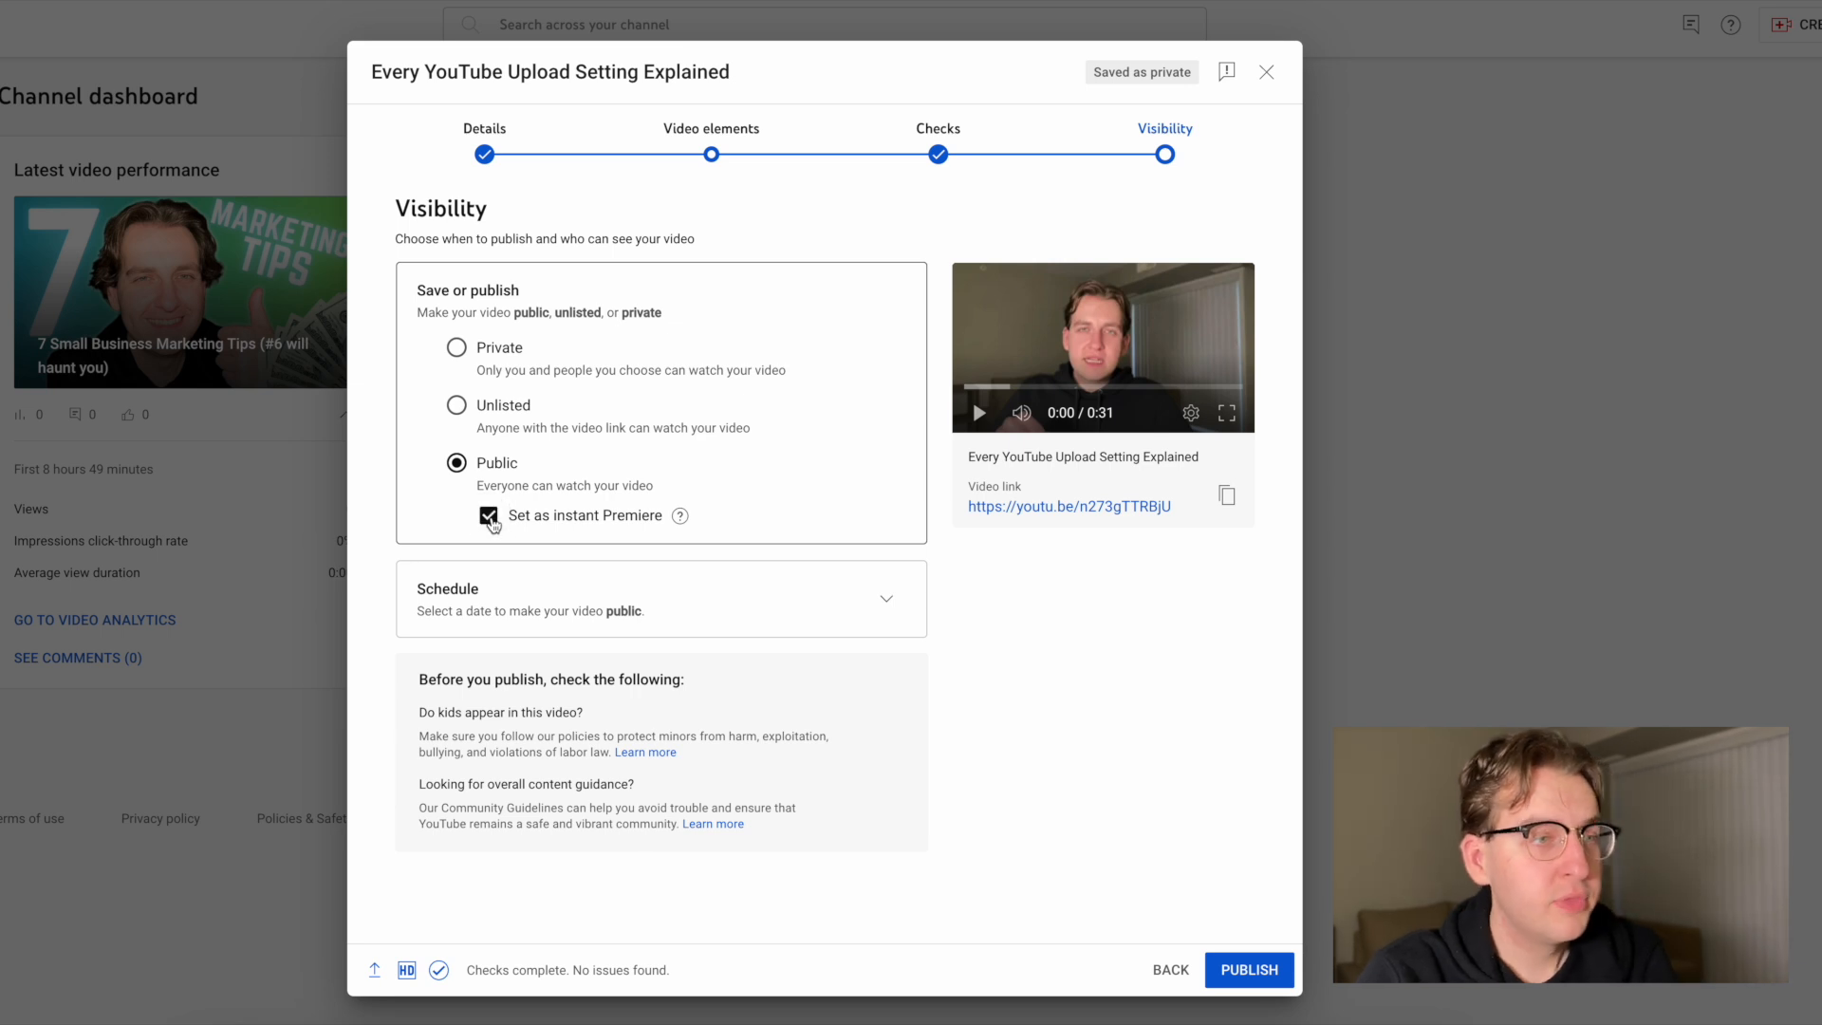
pyautogui.moveTo(677, 520)
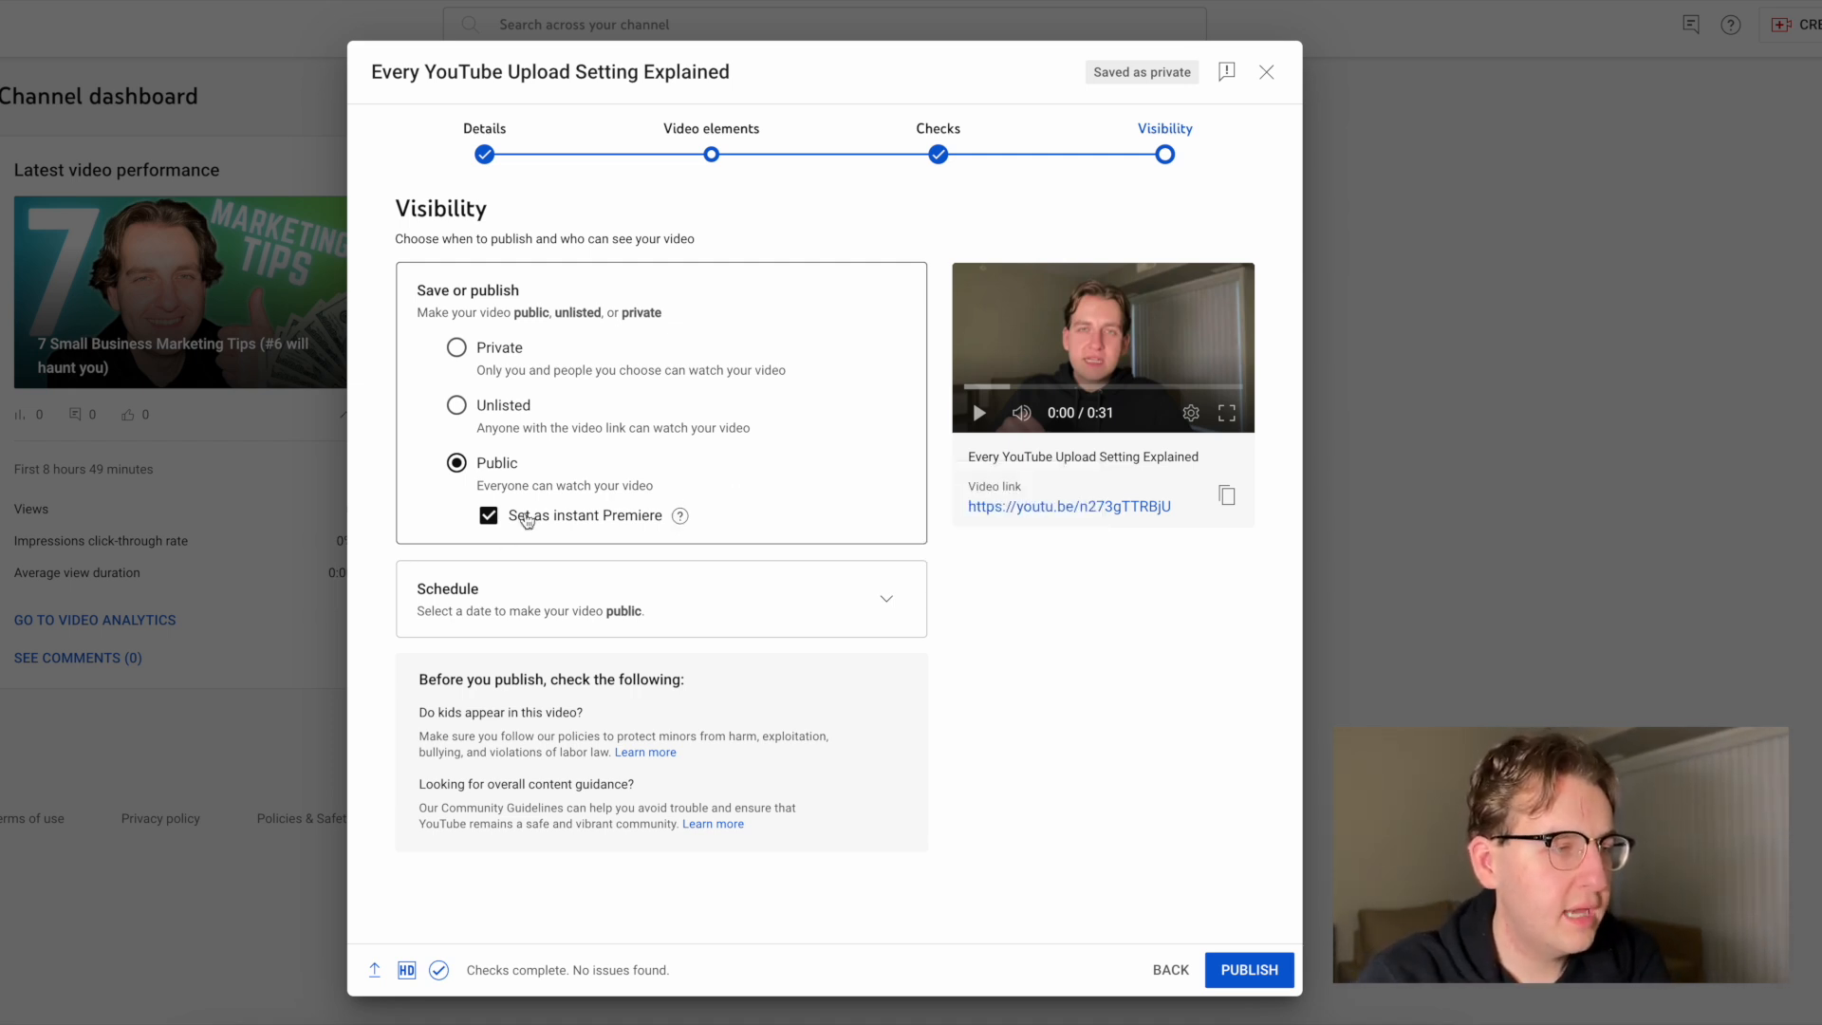
# Turn off the instant Premiere option and try setting the video as a scheduled Premiere instead.
pyautogui.click(518, 527)
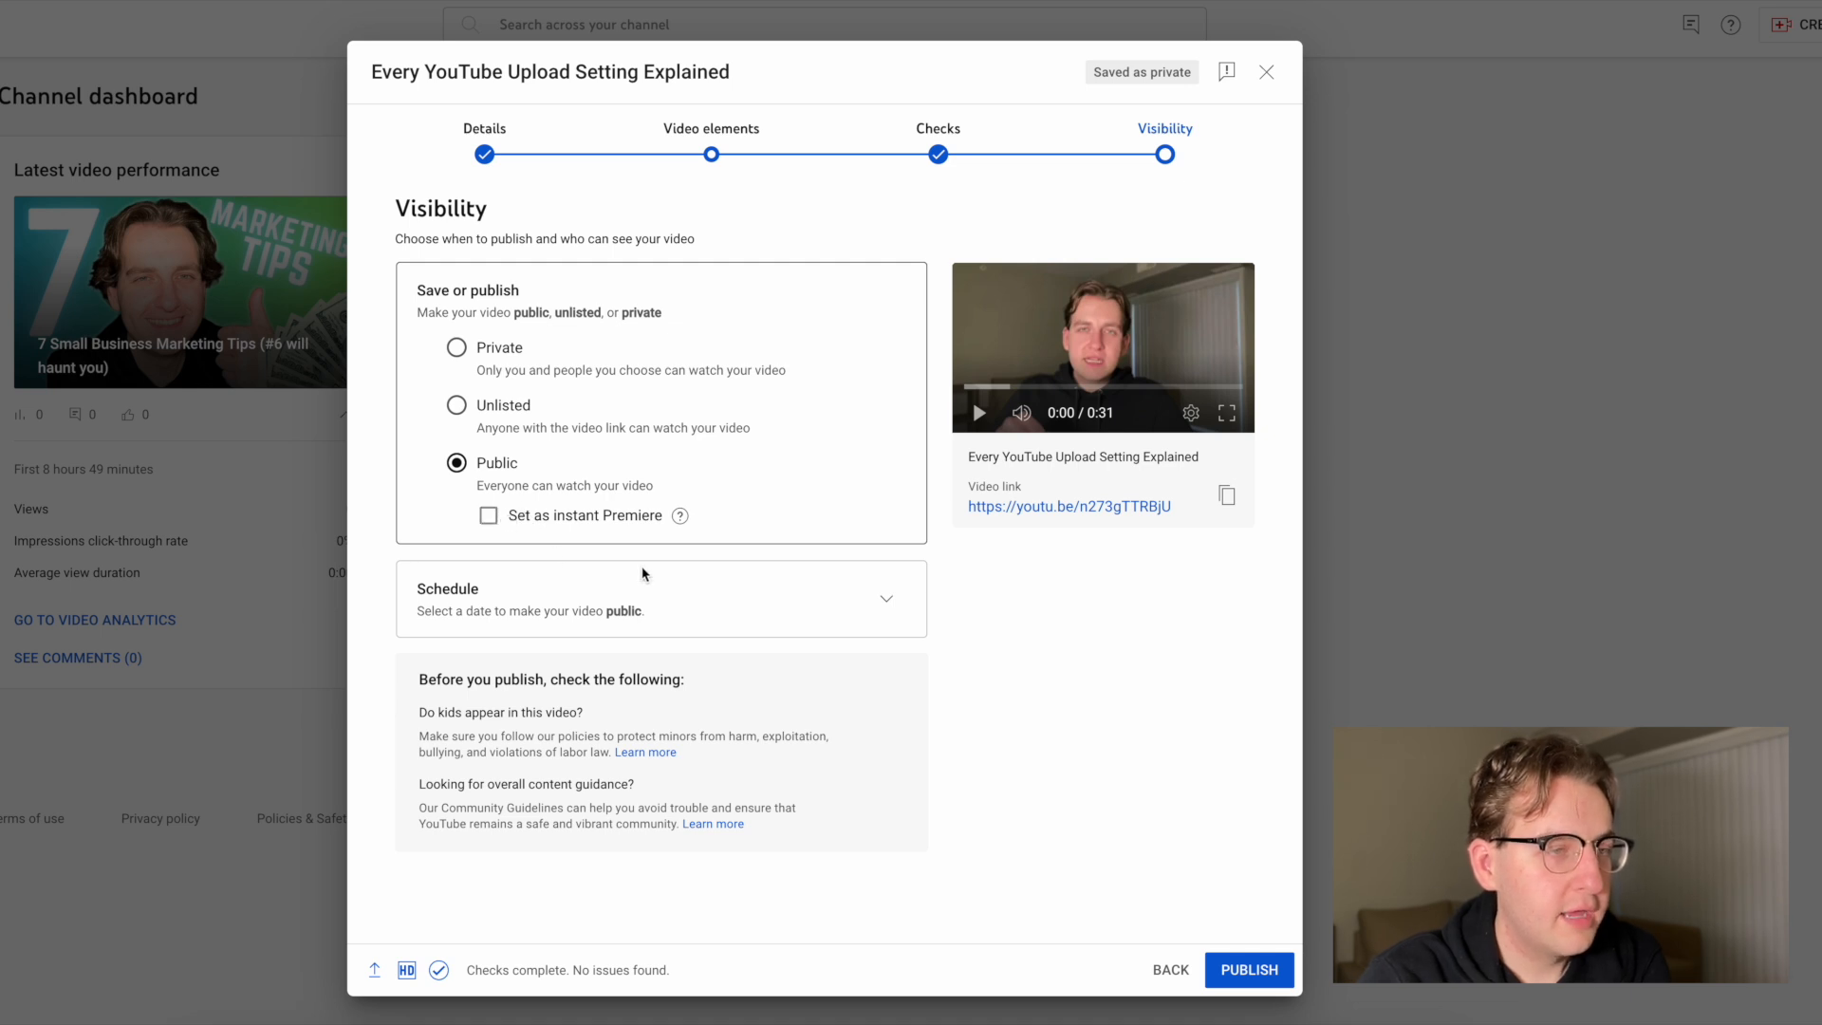
pyautogui.click(889, 597)
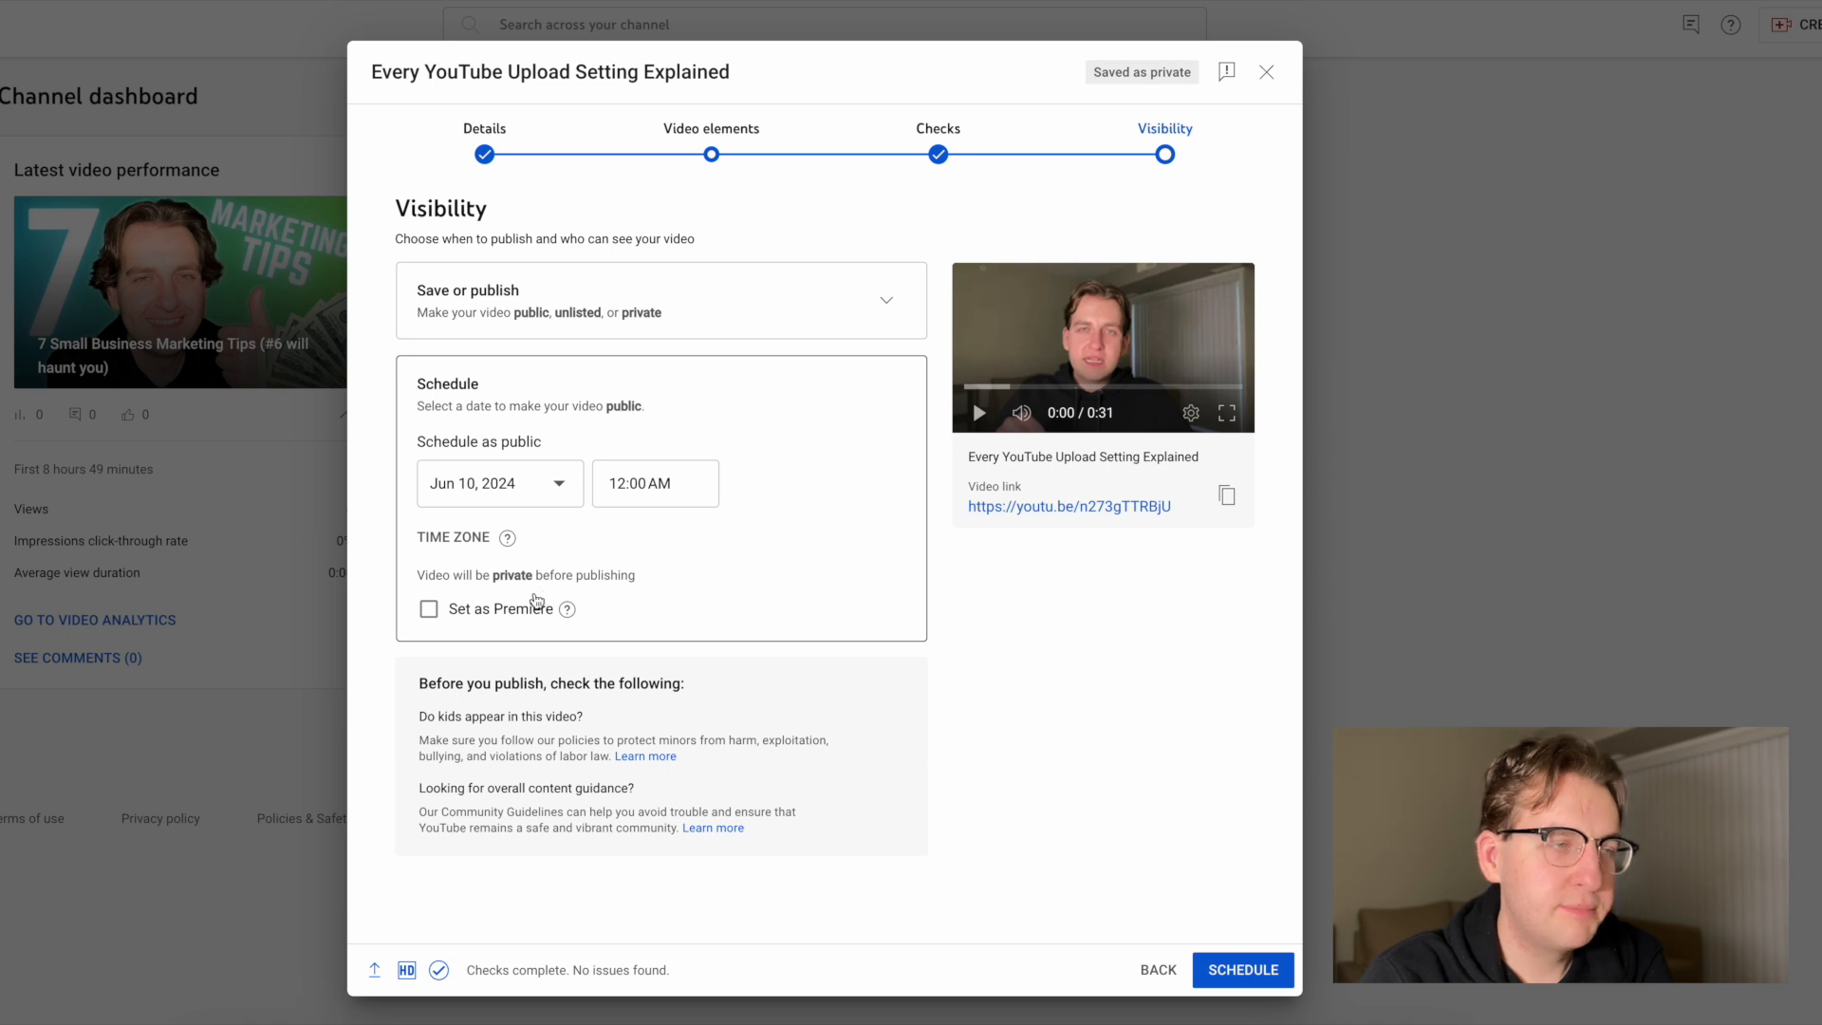
pyautogui.click(469, 618)
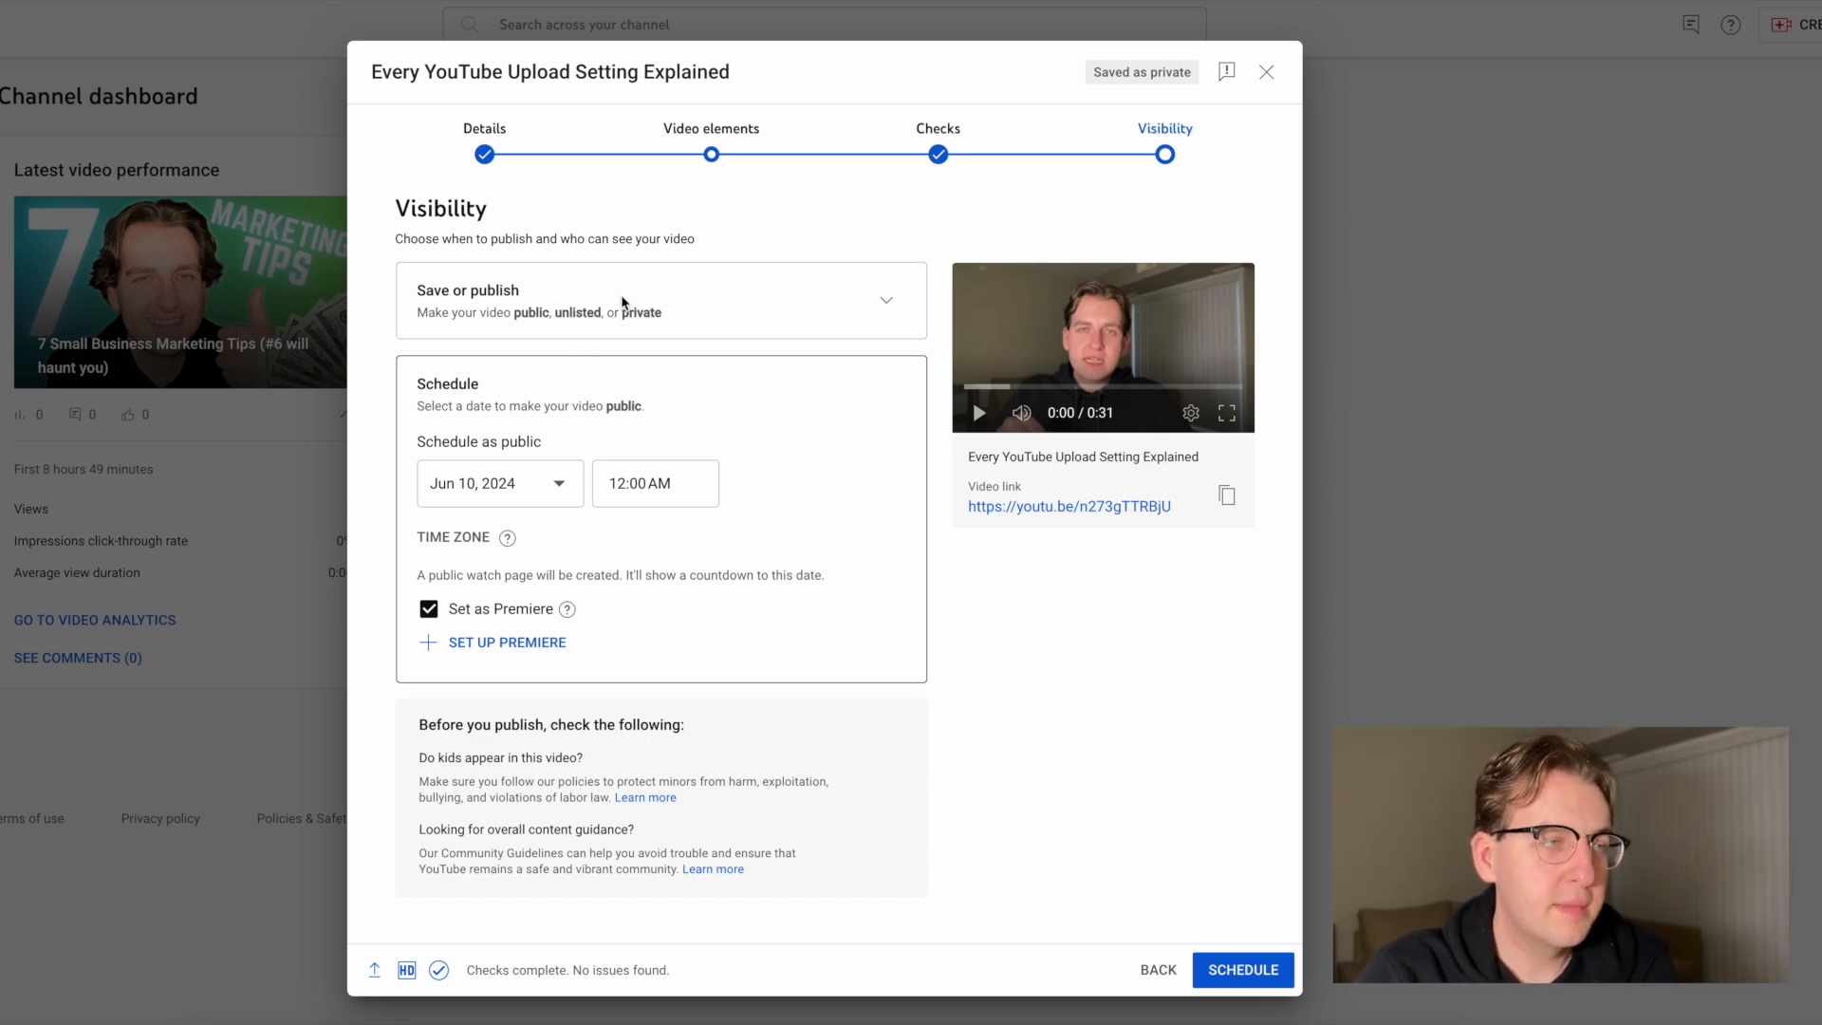
# Return to the immediate save or publish options, set the video's visibility to Private and save it.
pyautogui.click(874, 307)
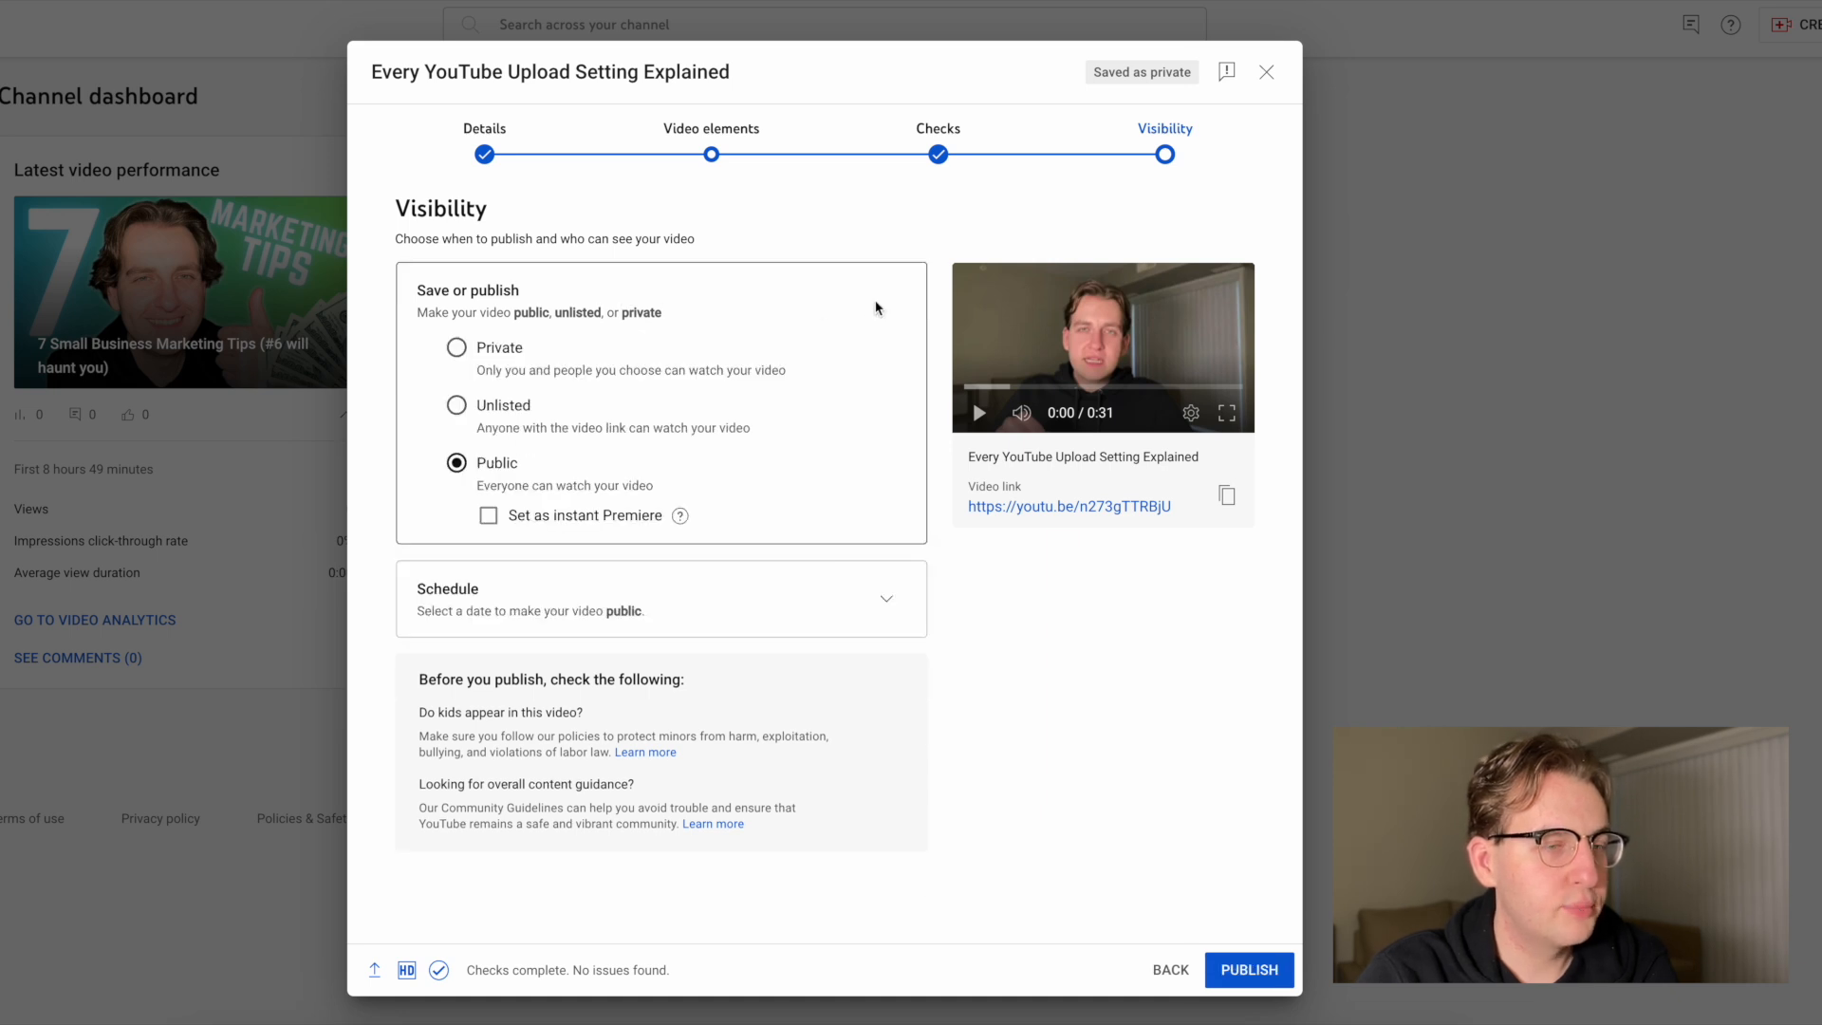
pyautogui.click(505, 347)
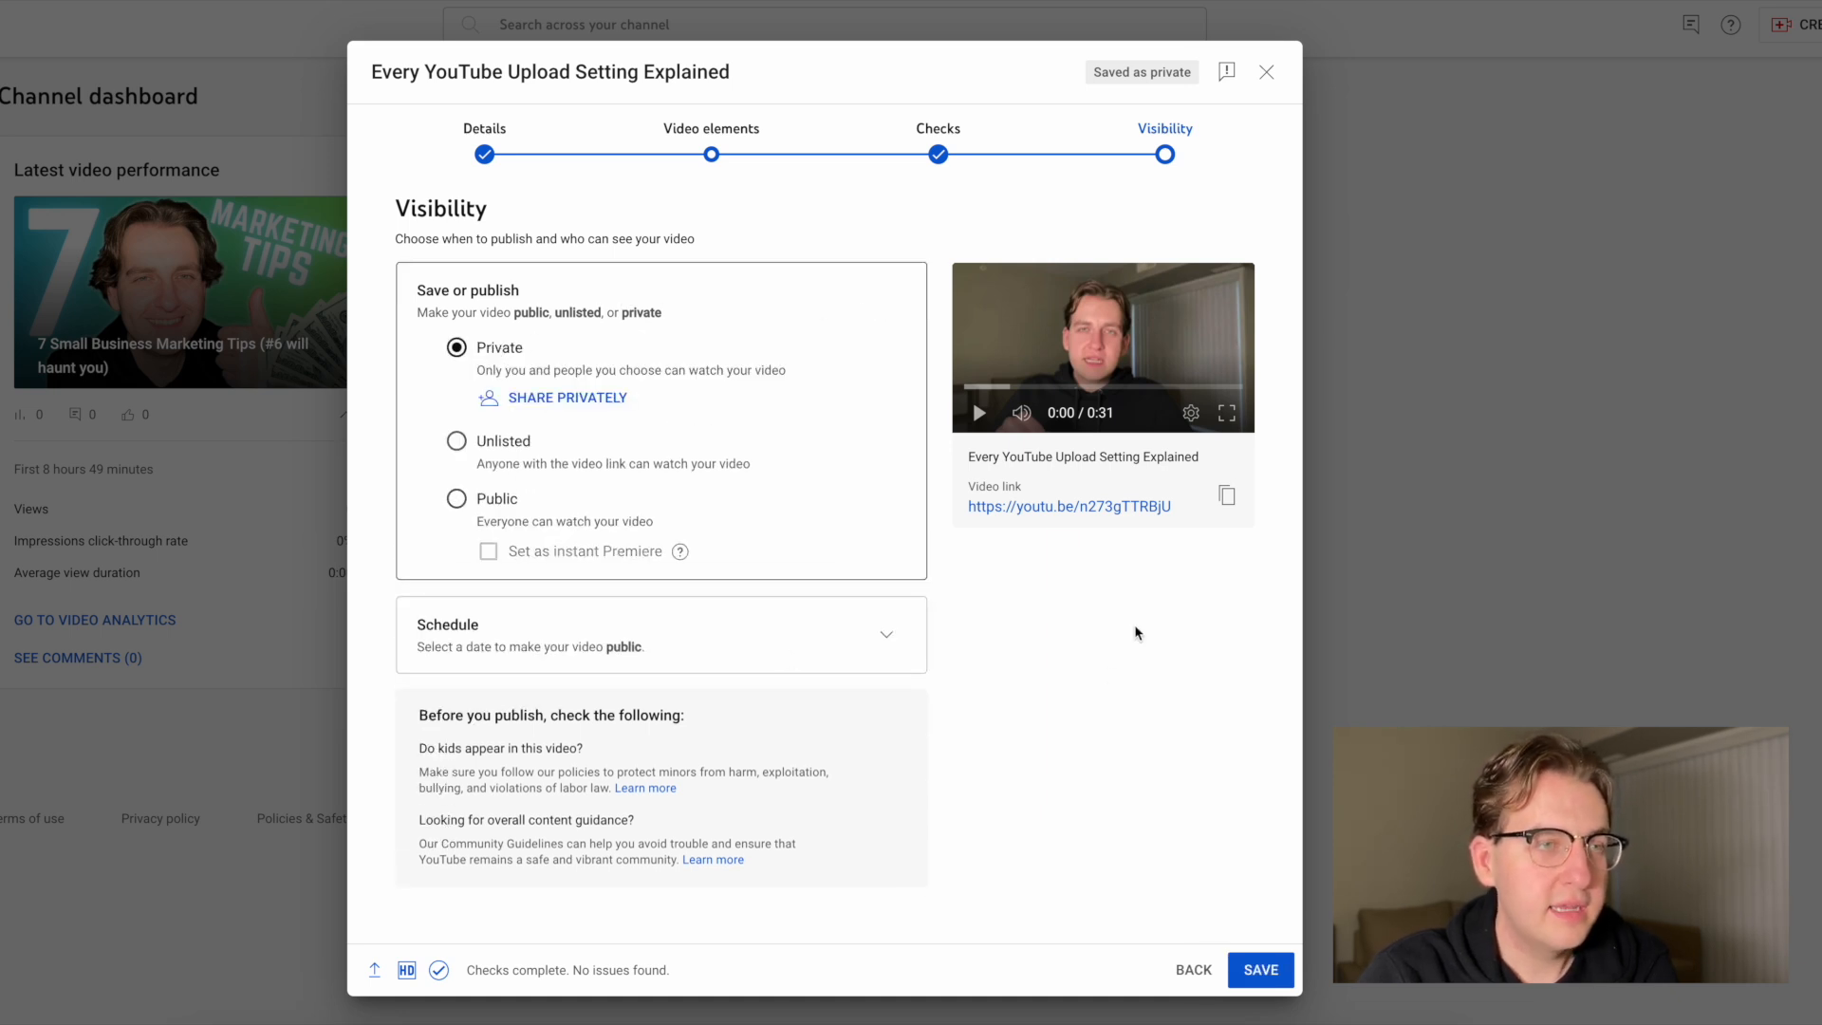
pyautogui.click(1262, 966)
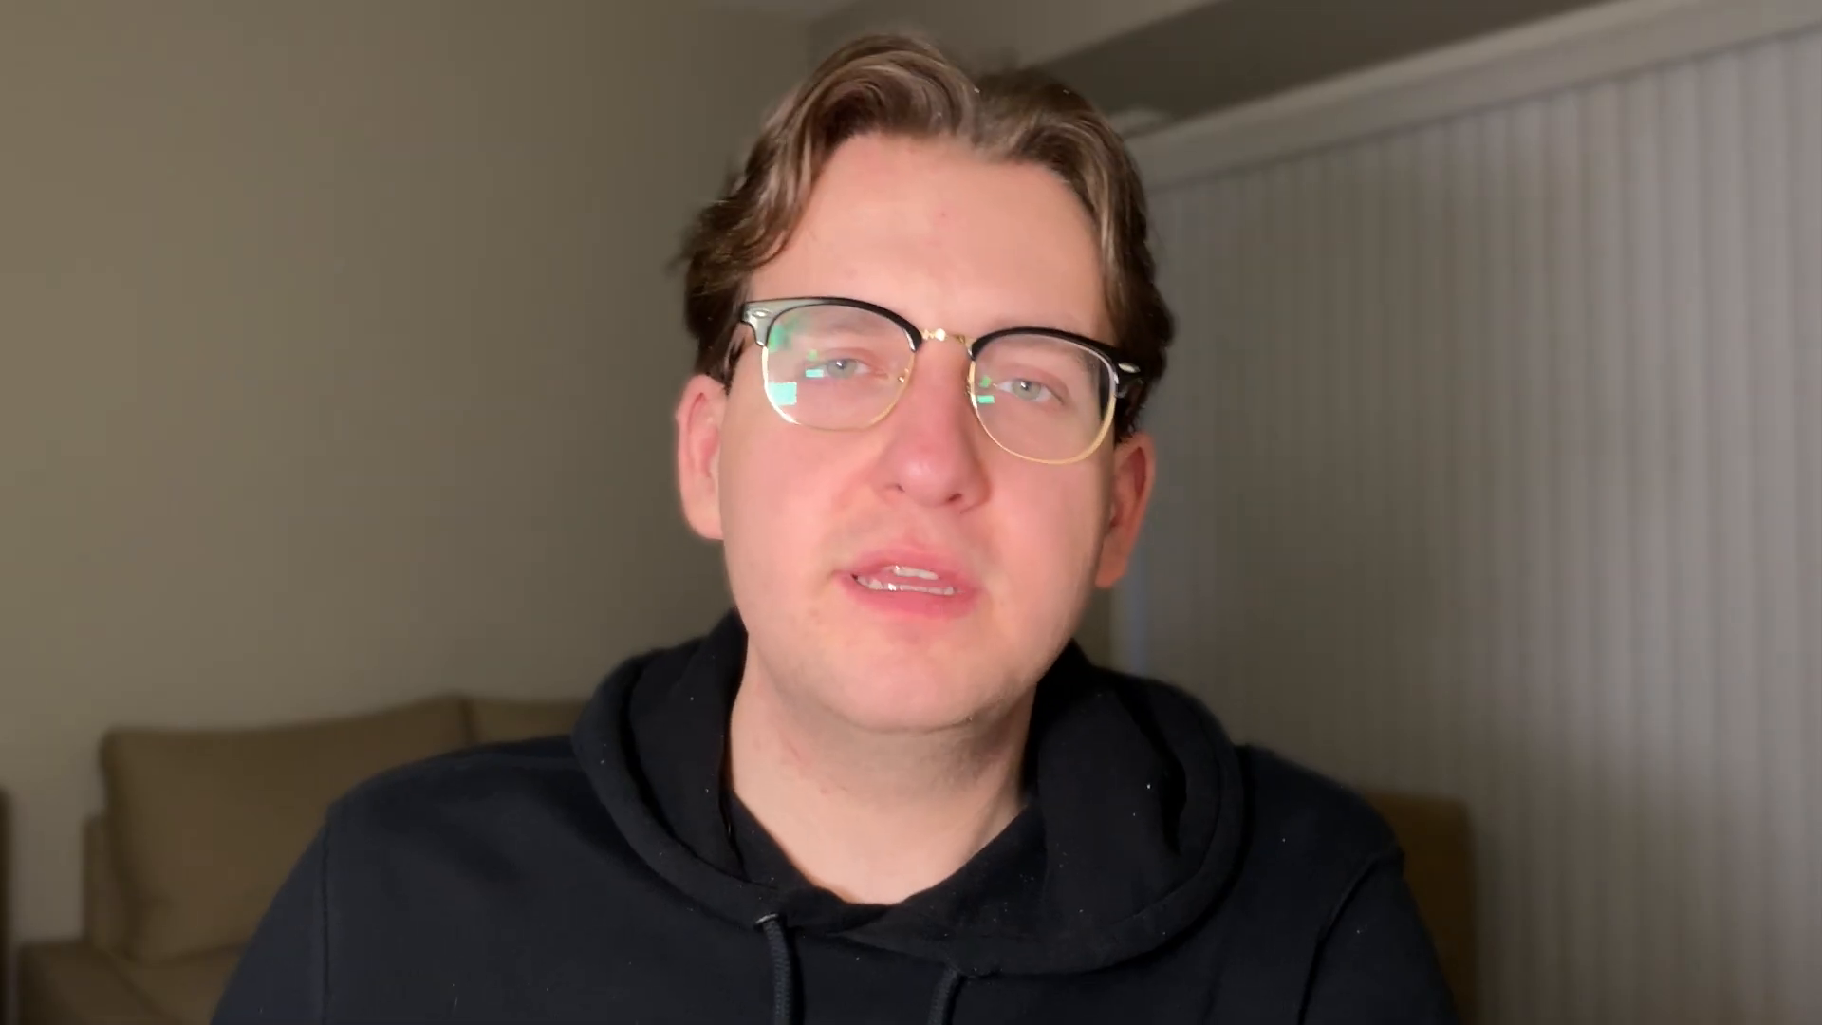